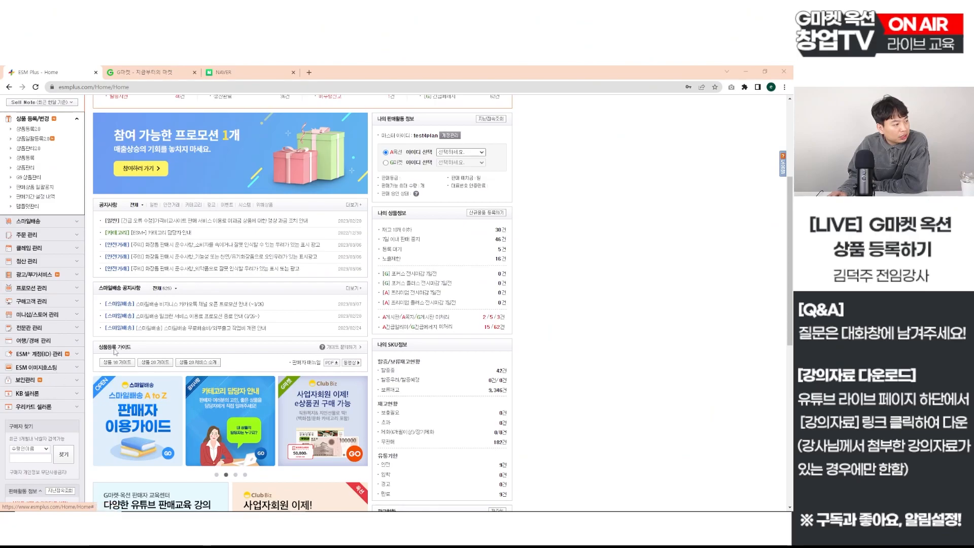
Step: Open the Gmarket seller account (ID) management page from the ESM+ account management section
click(40, 354)
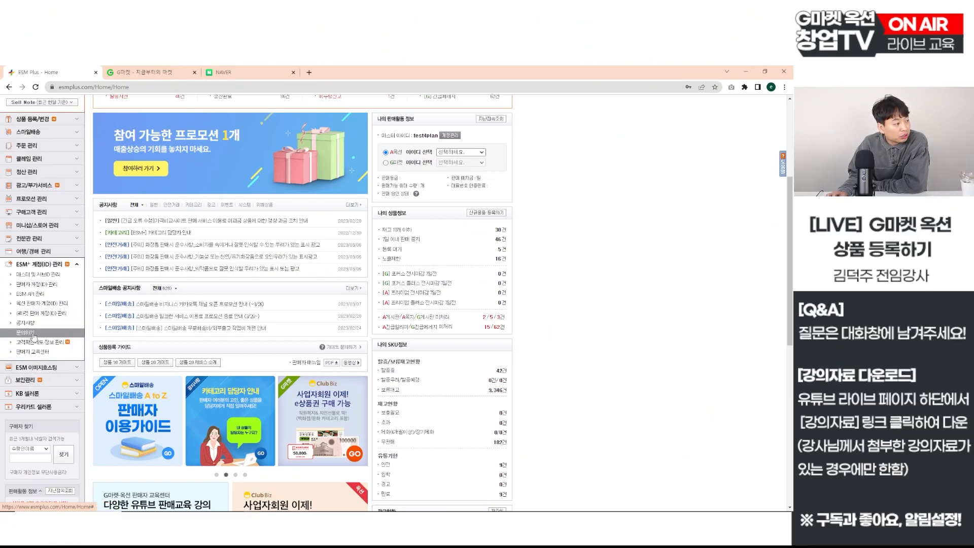
scroll(48, 324, up, 4)
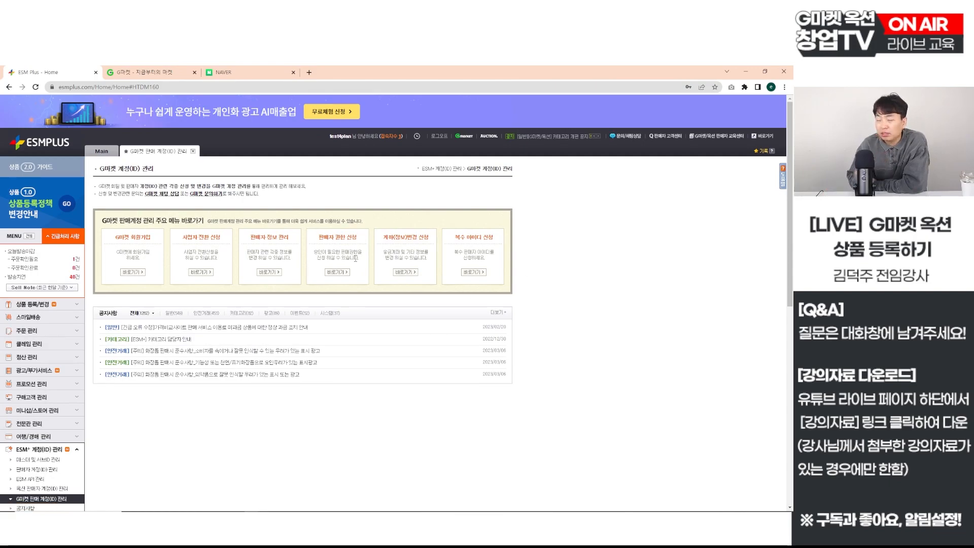
Step: Open the product registration 2.0 (상품등록2.0) form at the shipping information section of its exposure information (노출정보) stage, enlarged to 110%
click(35, 305)
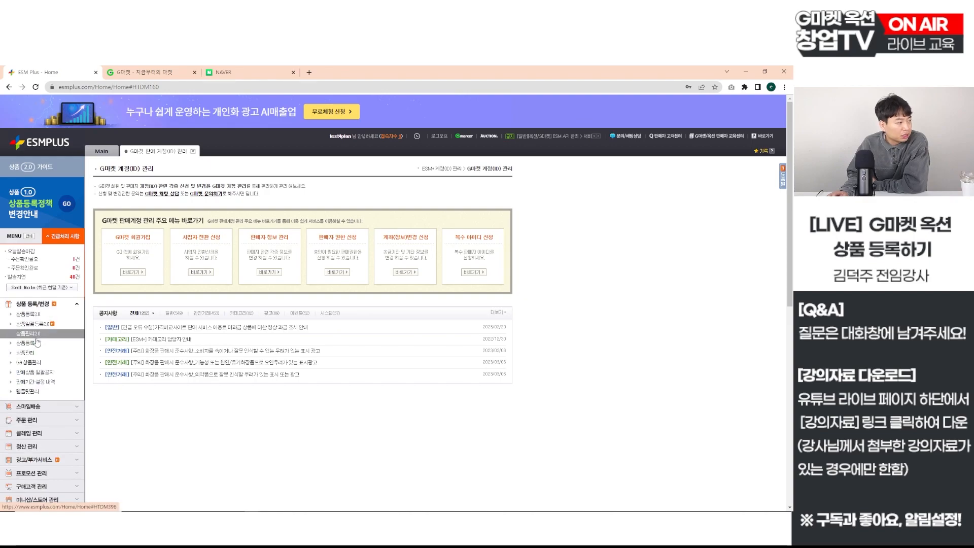
click(43, 316)
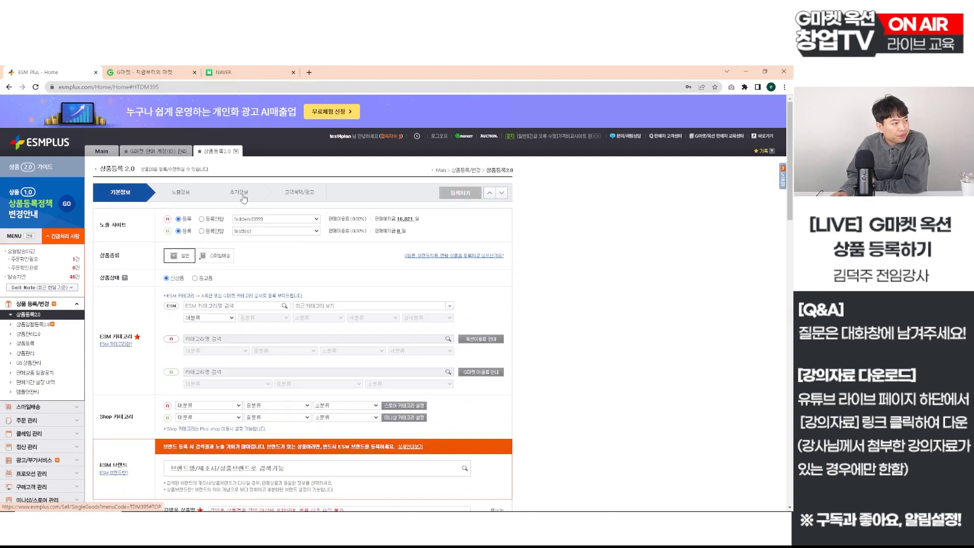
click(183, 196)
scroll(588, 307, down, 5)
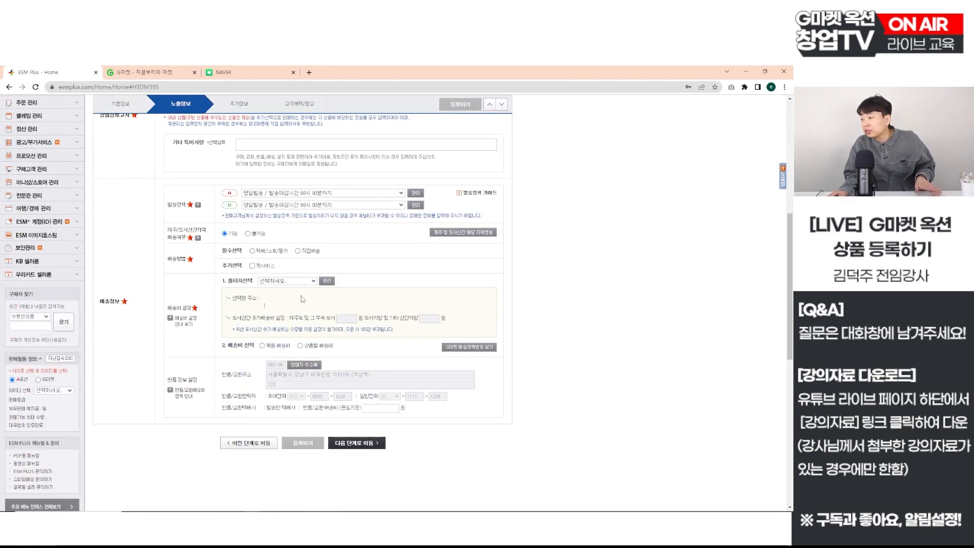
key(ctrl)
key(ctrl+plus)
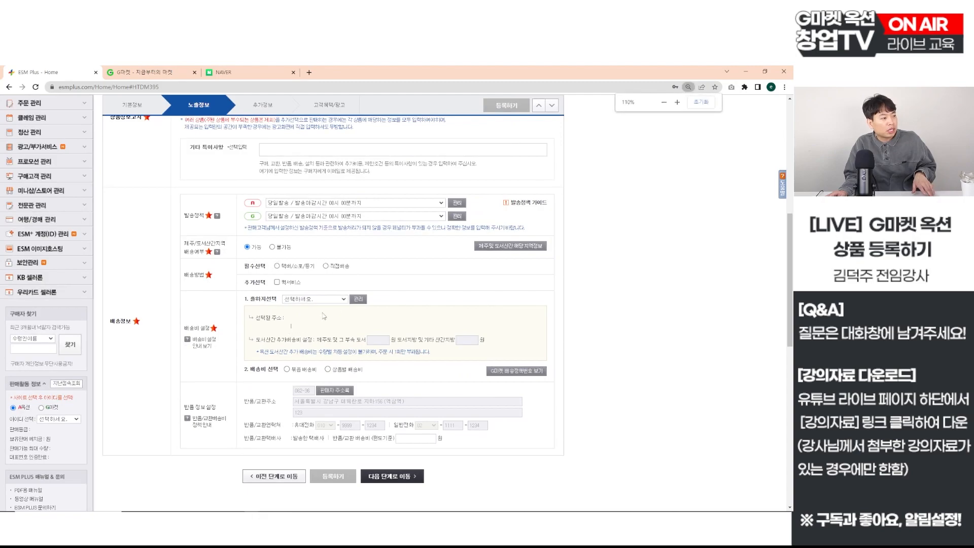
Step: Open shipping origin management (출하지 관리) from the shipping fee settings and bring up the seller address book
click(358, 299)
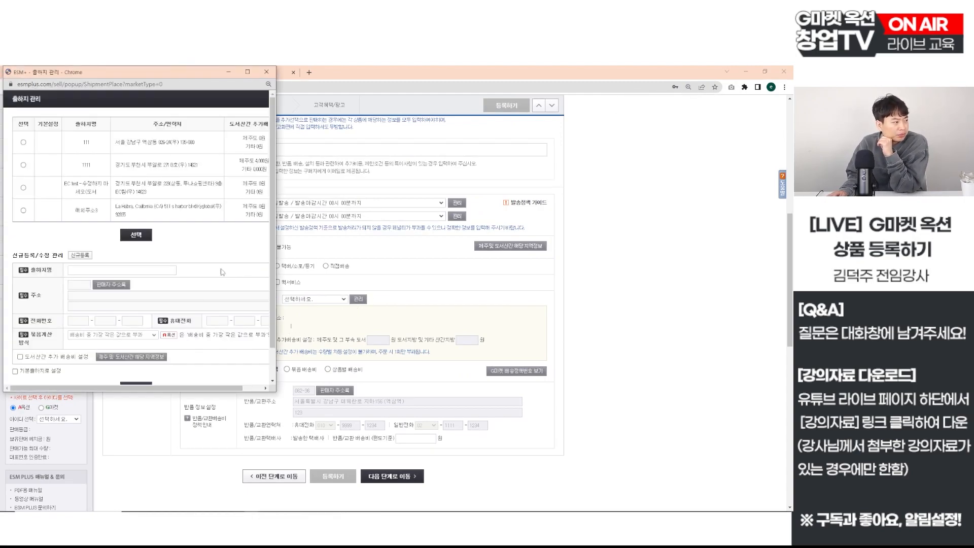
key(ctrl)
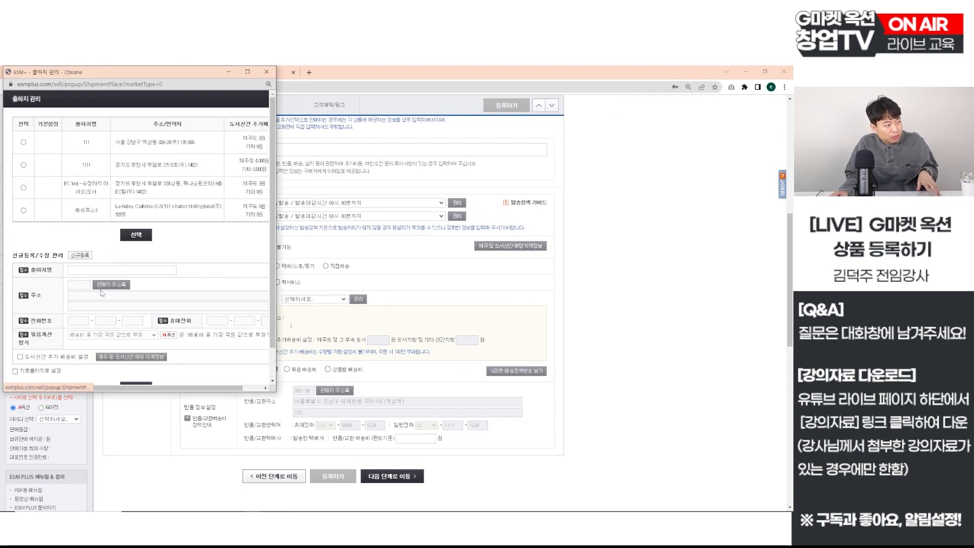
click(116, 285)
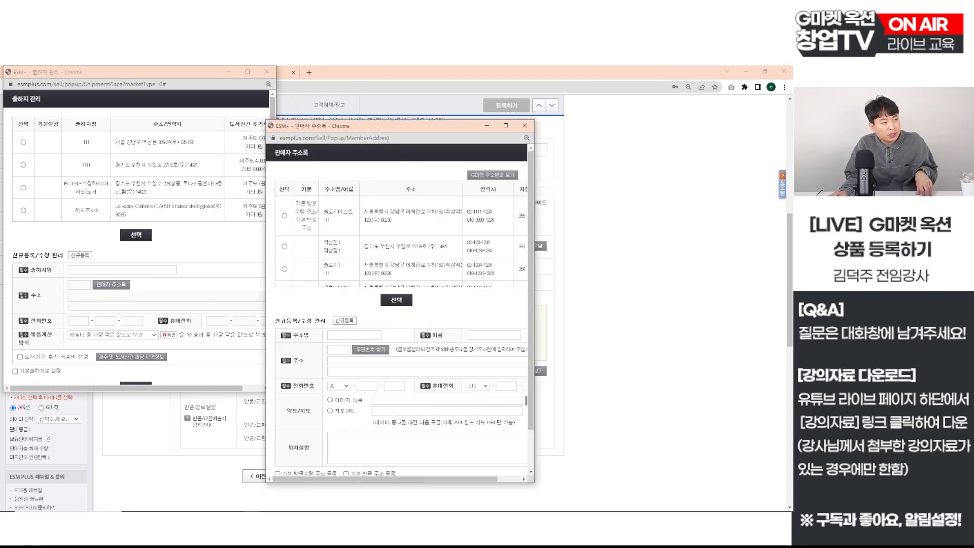
drag(384, 128, 245, 125)
Step: Examine the seller address book's new-entry fields, default pickup and return address options, and saved addresses
click(219, 332)
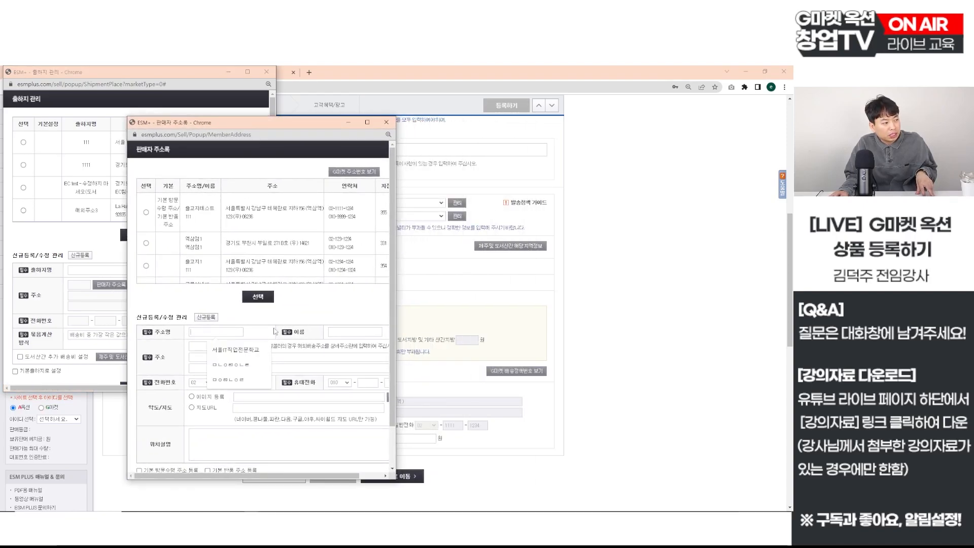
click(218, 368)
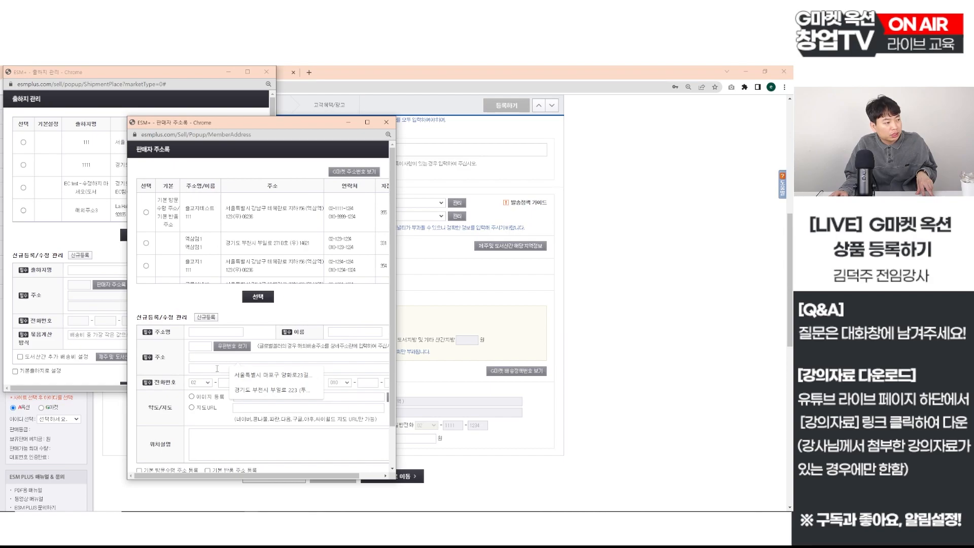
scroll(232, 423, down, 2)
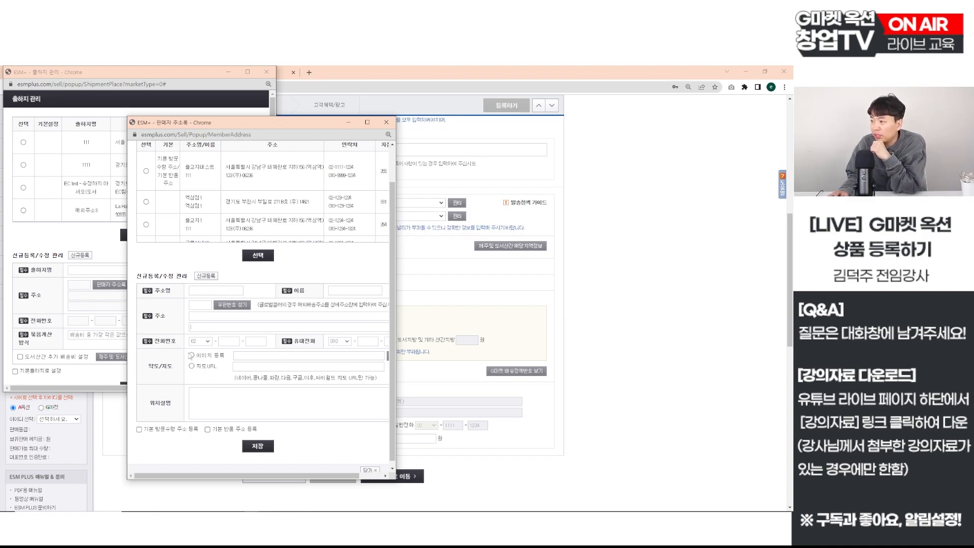
scroll(191, 355, up, 2)
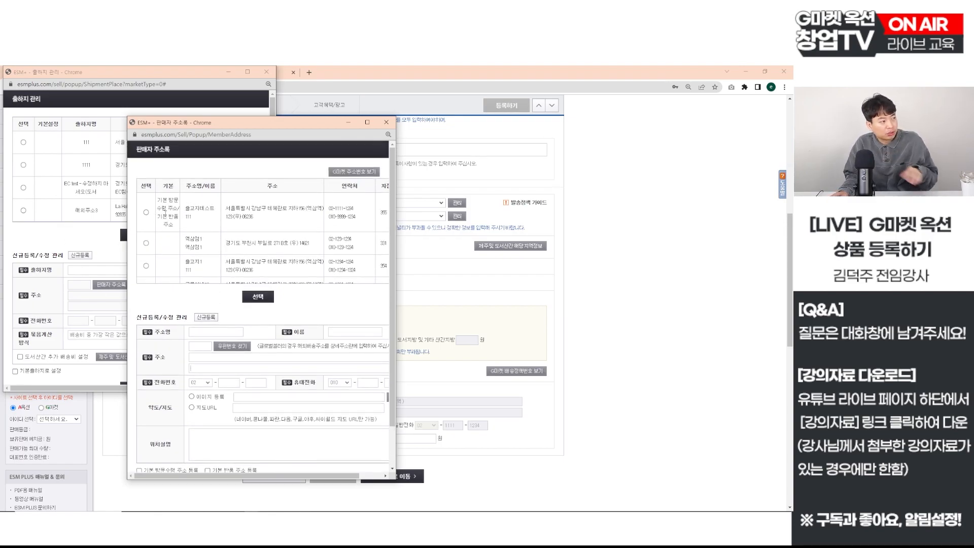
scroll(168, 218, down, 3)
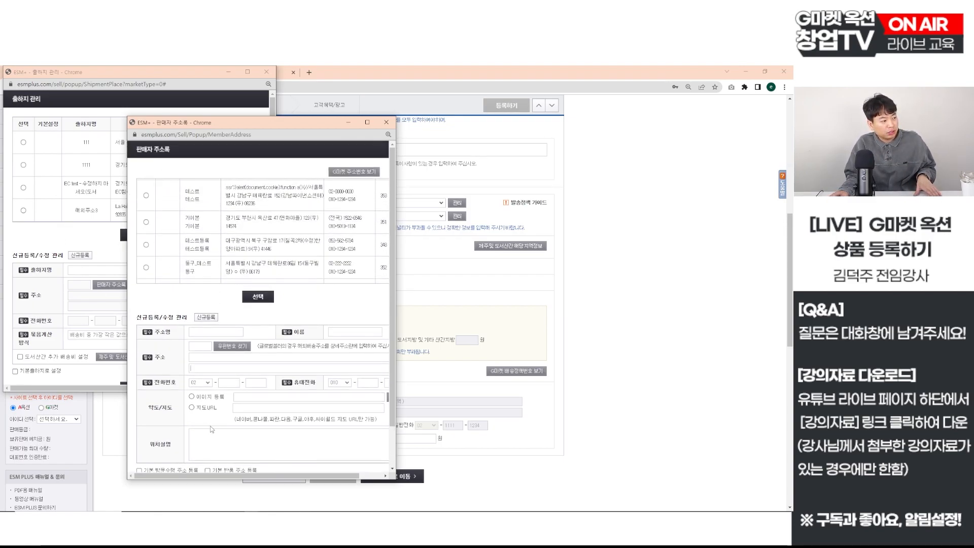
scroll(218, 429, down, 2)
key(ctrl)
key(ctrl)
key(ctrl)
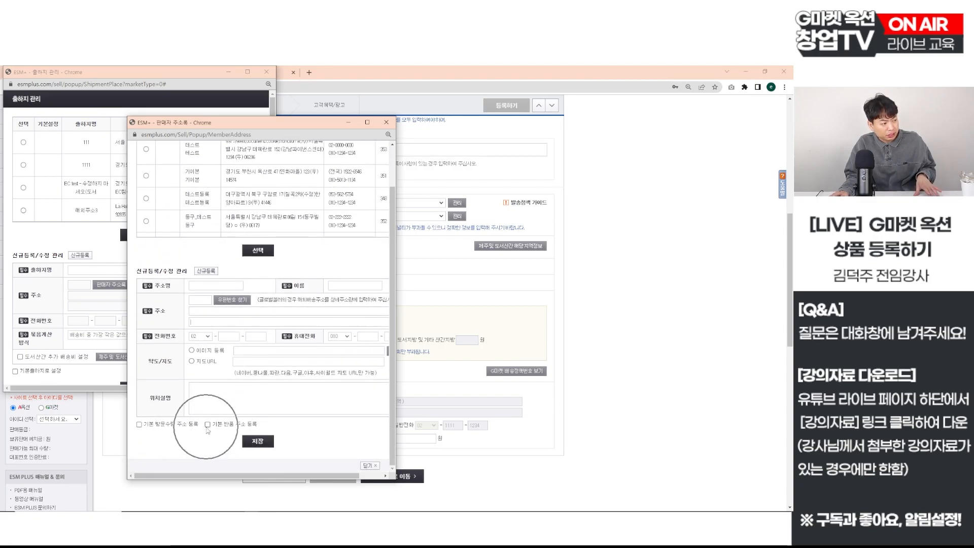
scroll(207, 430, up, 2)
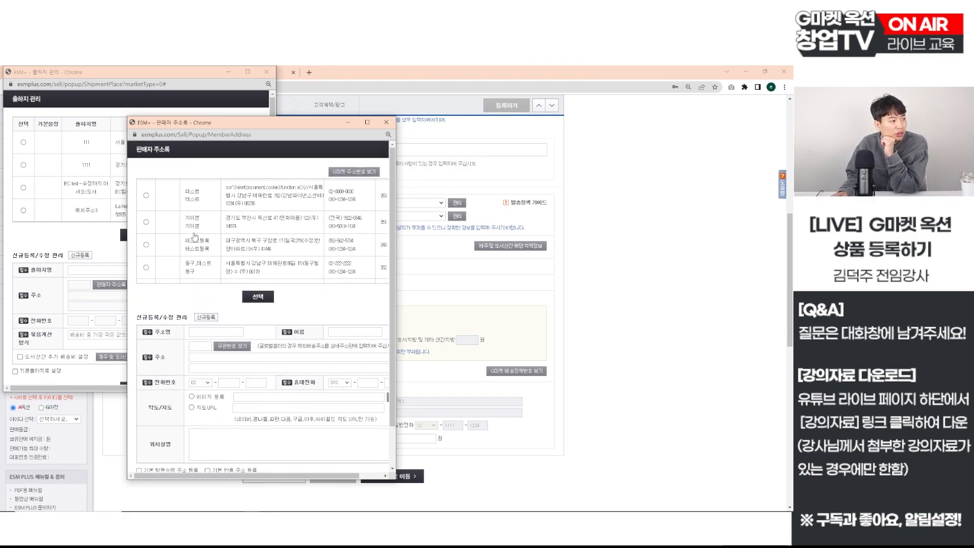
scroll(203, 236, up, 3)
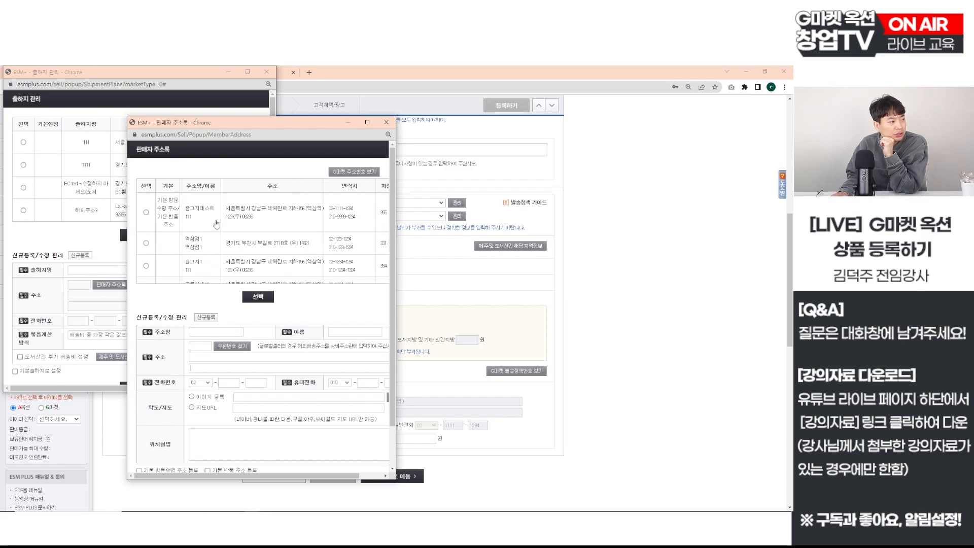
Step: Choose a saved address in the seller address book and apply it to the new shipping origin
click(146, 243)
click(258, 298)
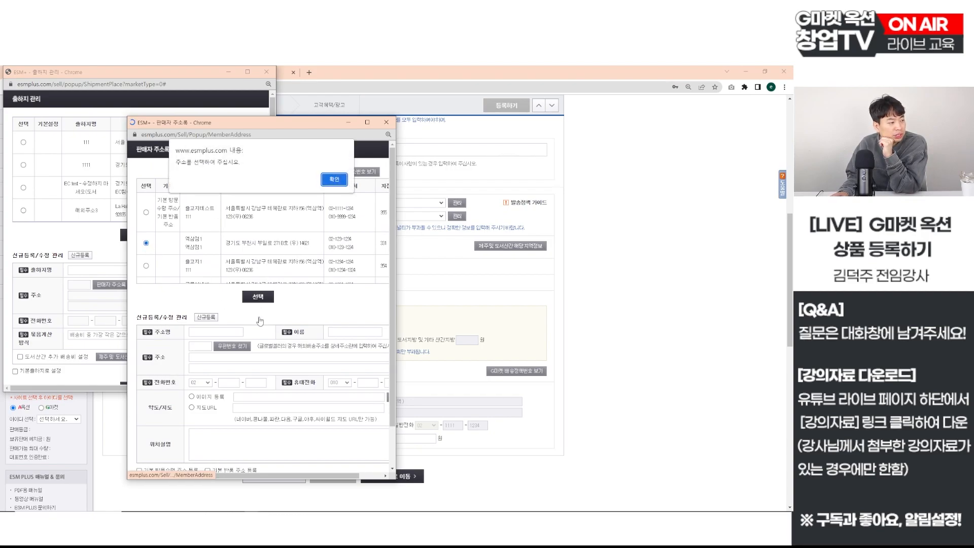
key(Return)
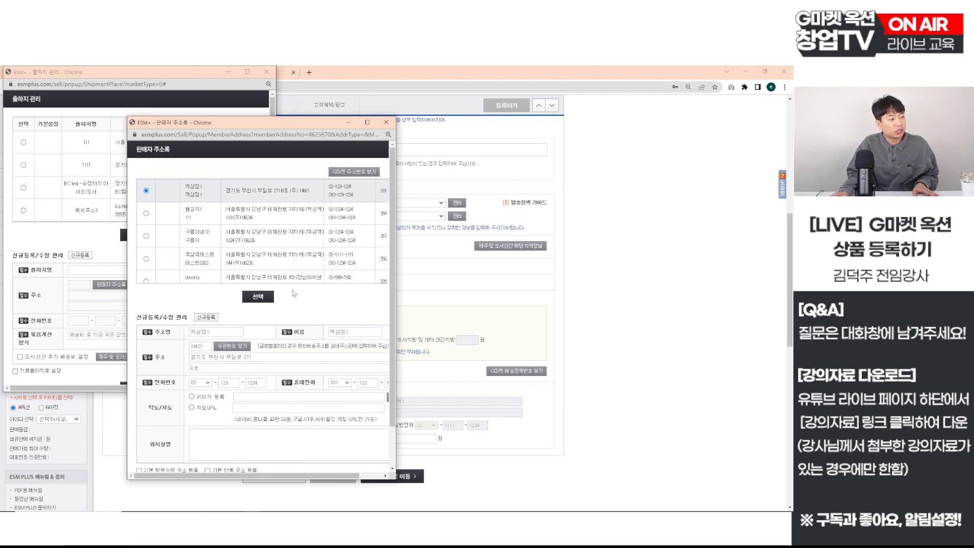
click(146, 236)
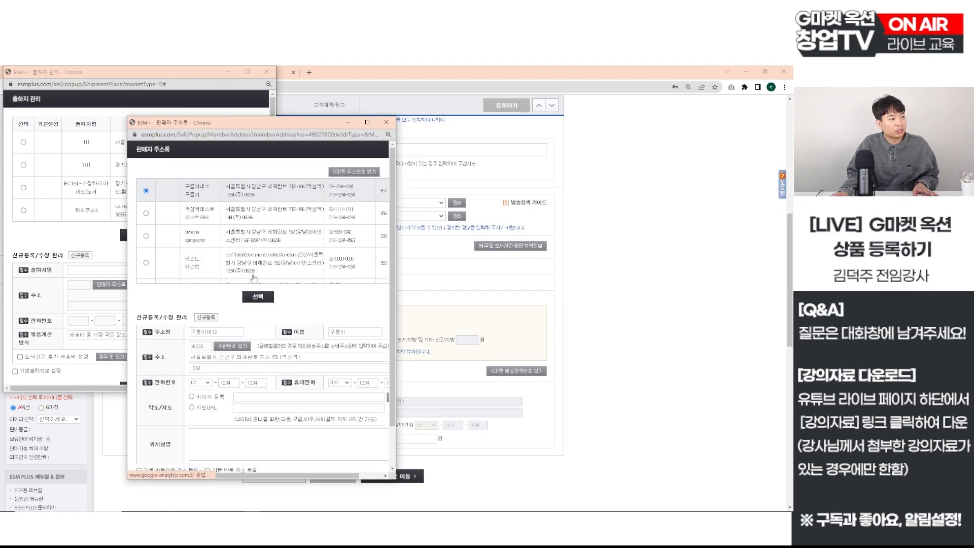
click(256, 298)
scroll(141, 273, down, 1)
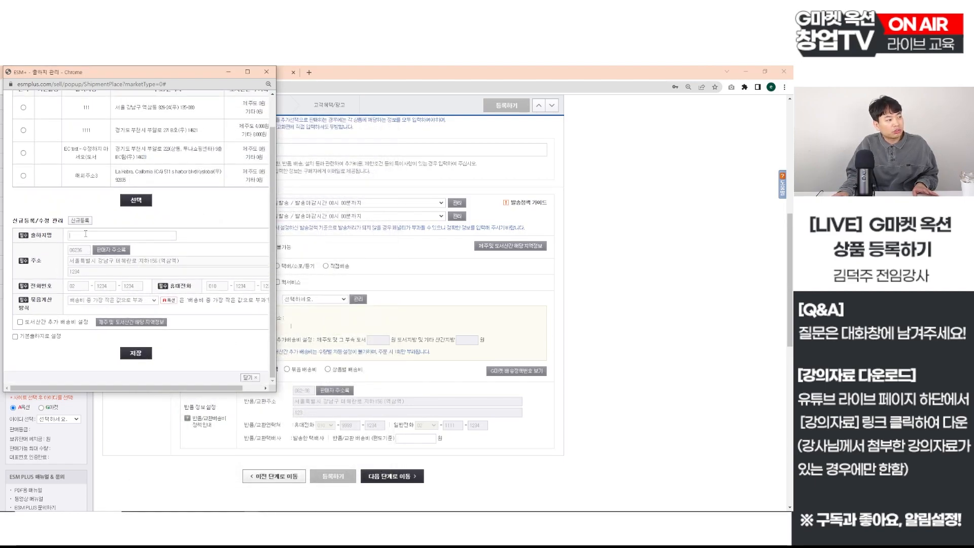
Step: Enable the remote-area shipping surcharge for the new origin, with 3000 won for Jeju and 7000 won for other islands and mountain areas
click(85, 234)
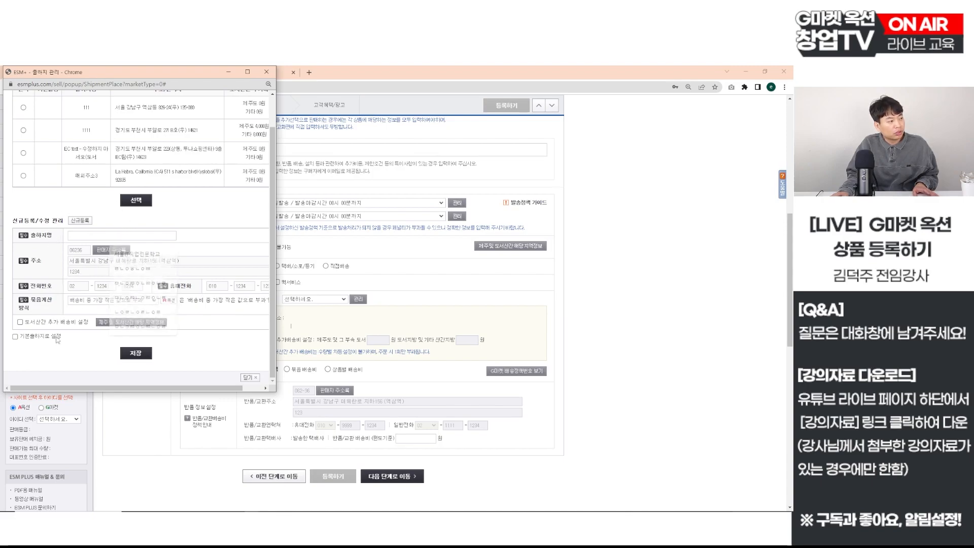
click(56, 322)
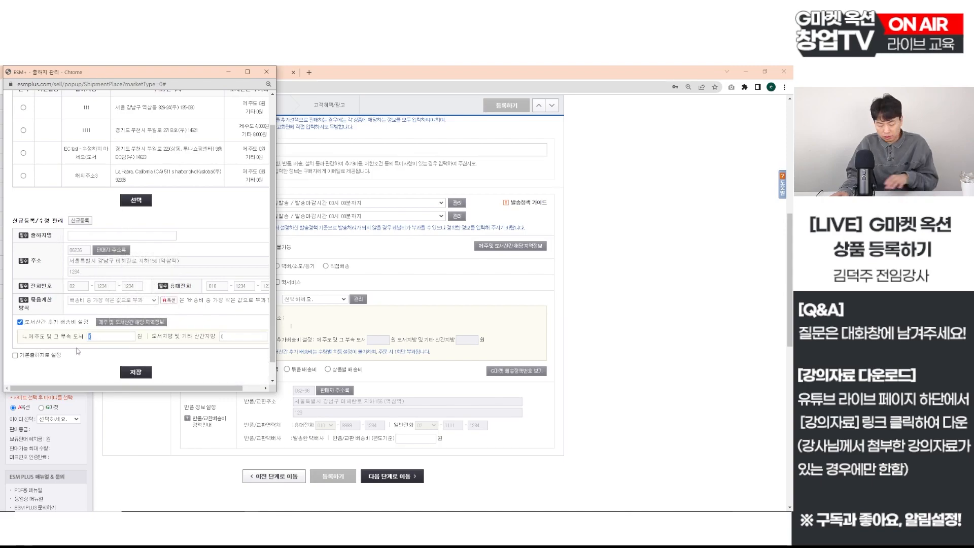
text(30000)
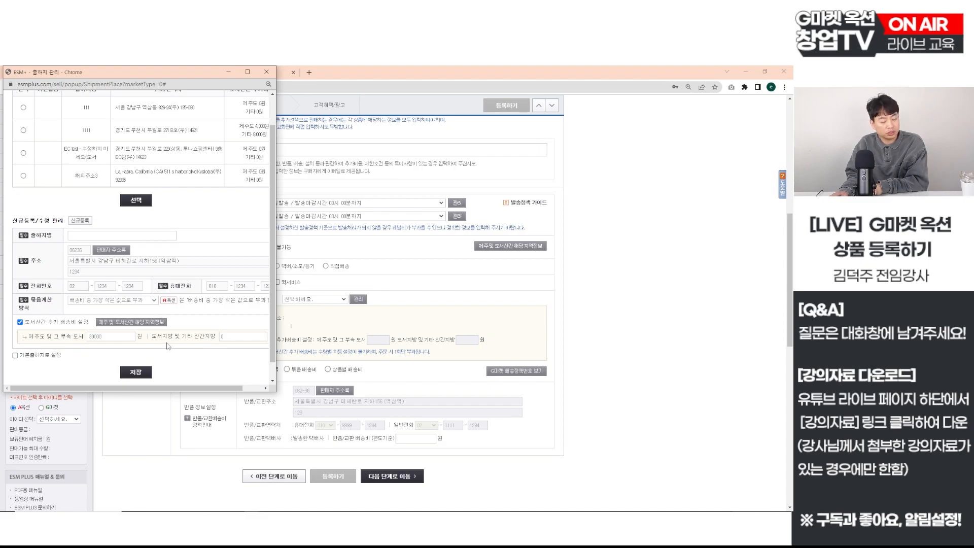
key(BackSpace)
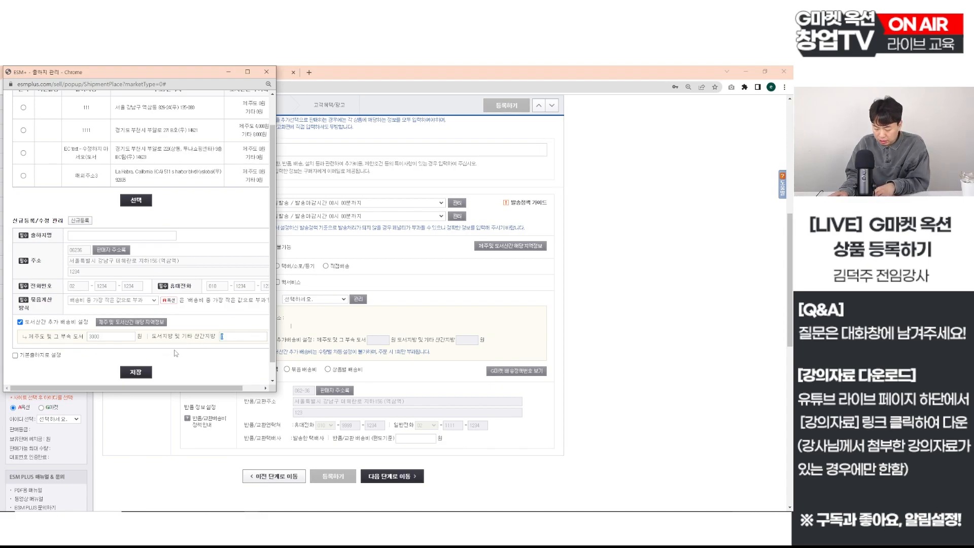
text(7000)
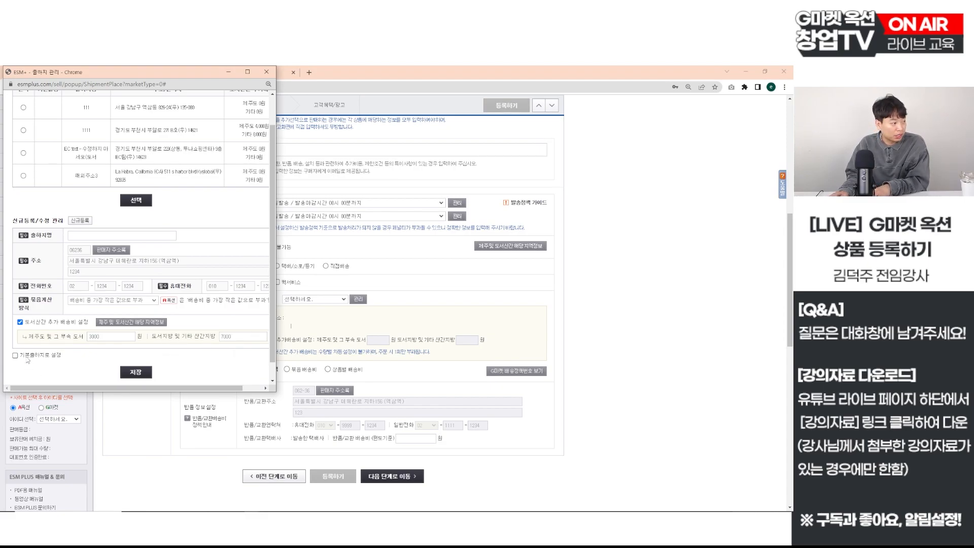
Step: Set the existing shipping origin 111 as the product's origin and review the saved origins available for selection
scroll(33, 335, up, 2)
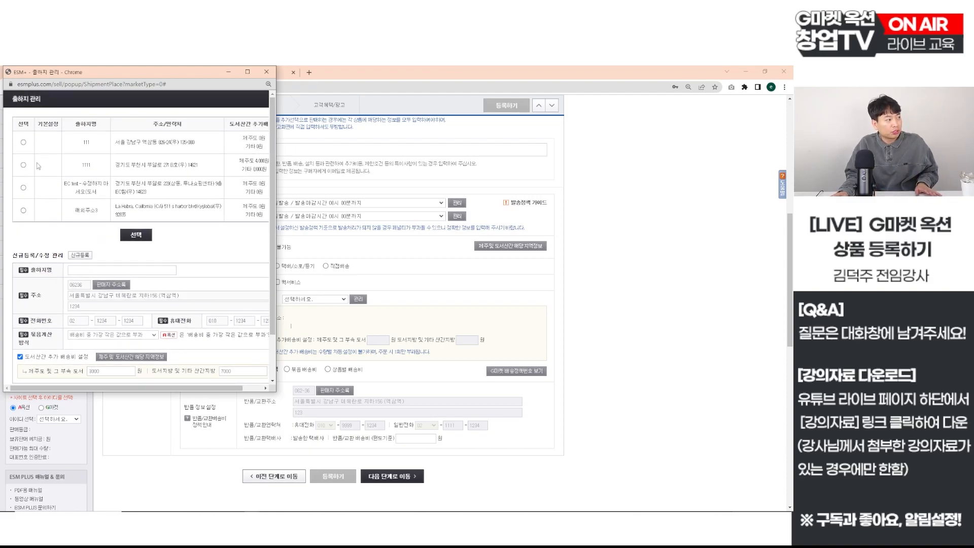
scroll(40, 195, down, 2)
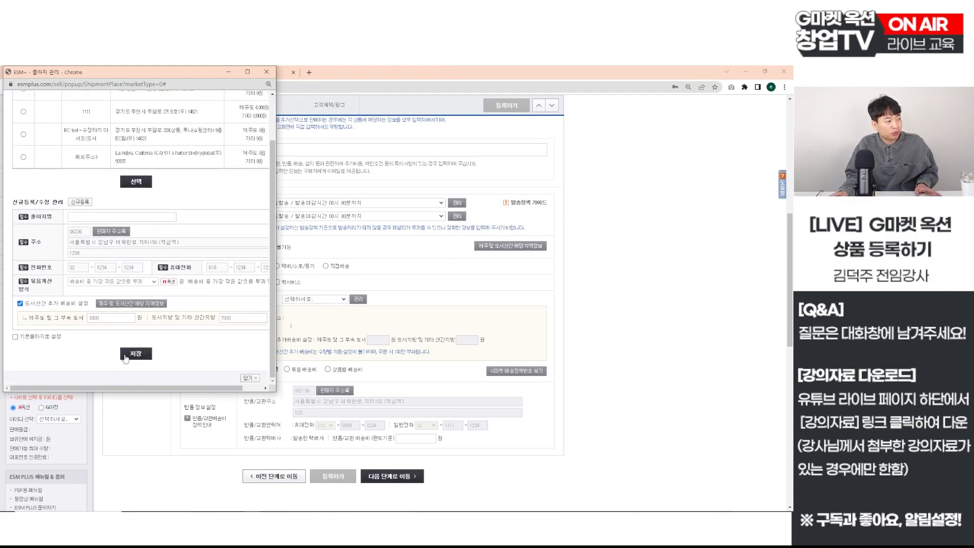
scroll(76, 254, up, 2)
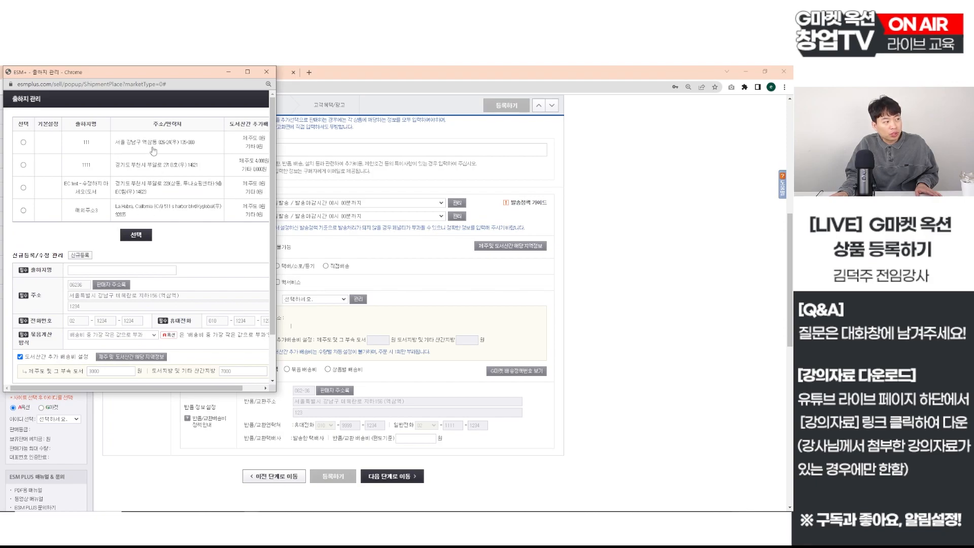
click(23, 142)
click(136, 234)
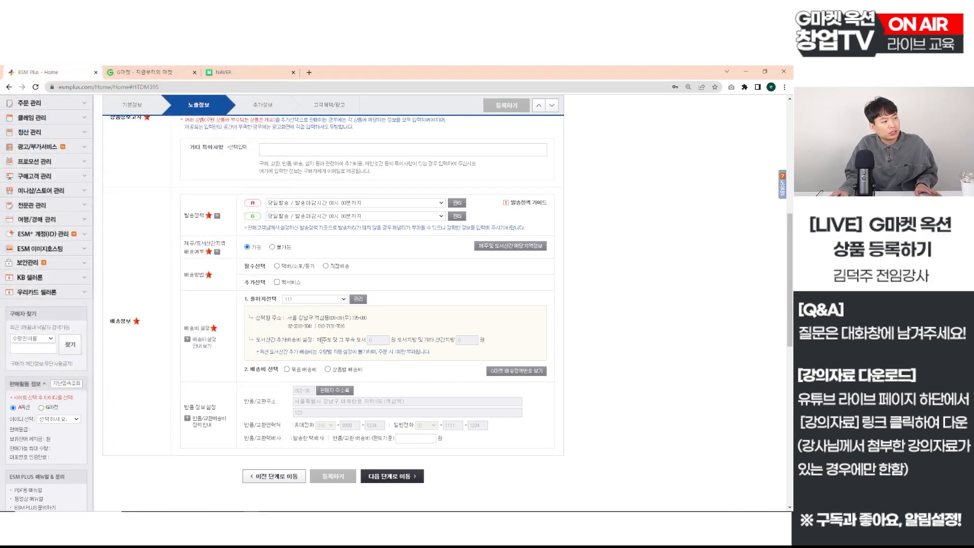
click(327, 300)
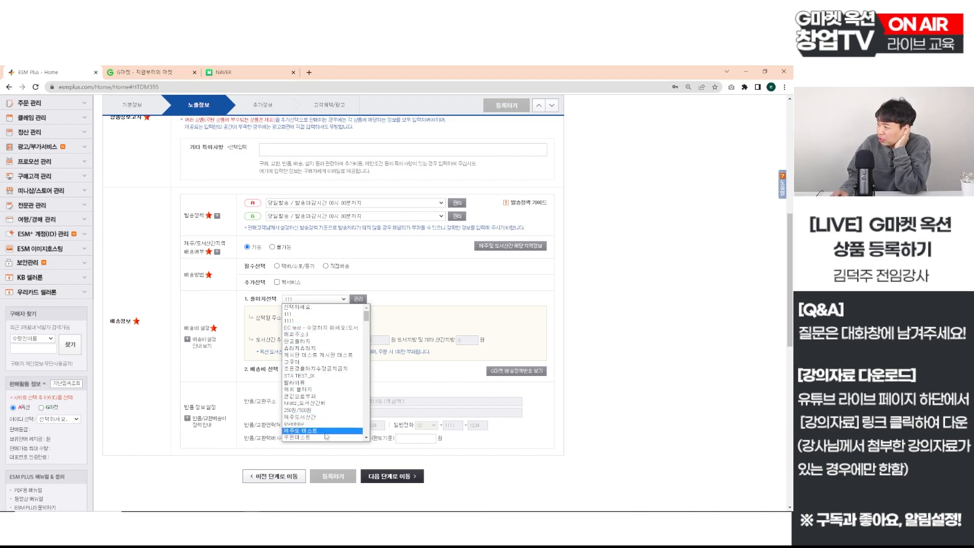
click(457, 289)
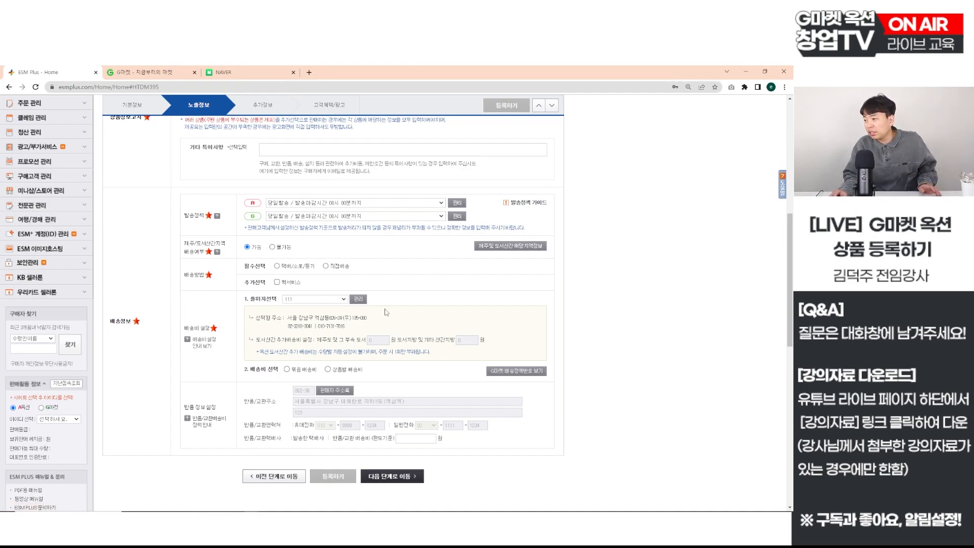
Step: Open shipping origin management and fill the new origin's address with the default entry from the seller address book
click(358, 298)
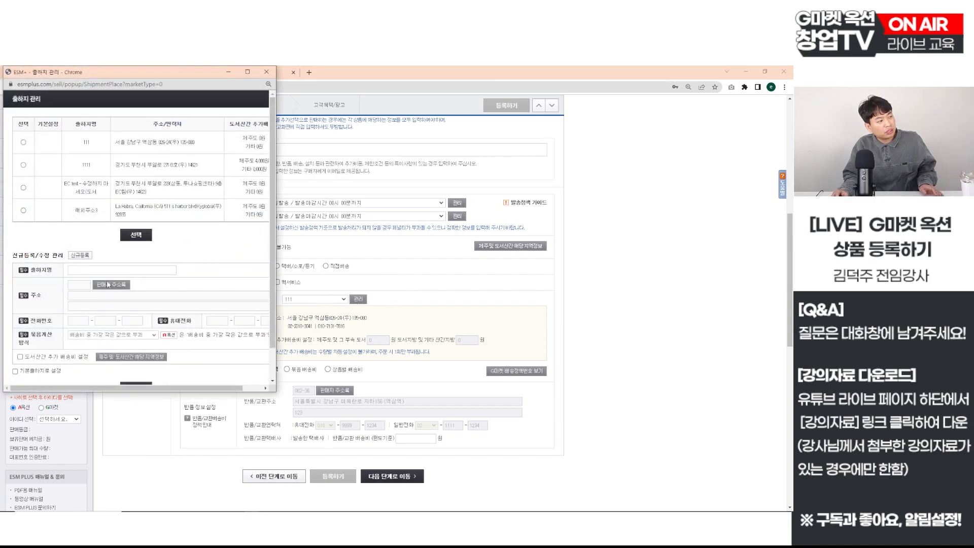
click(107, 285)
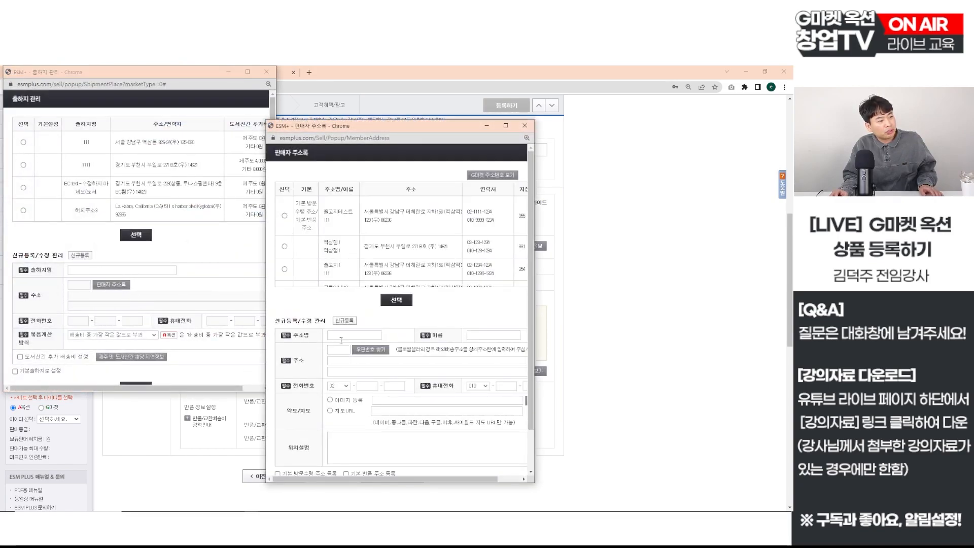
click(284, 215)
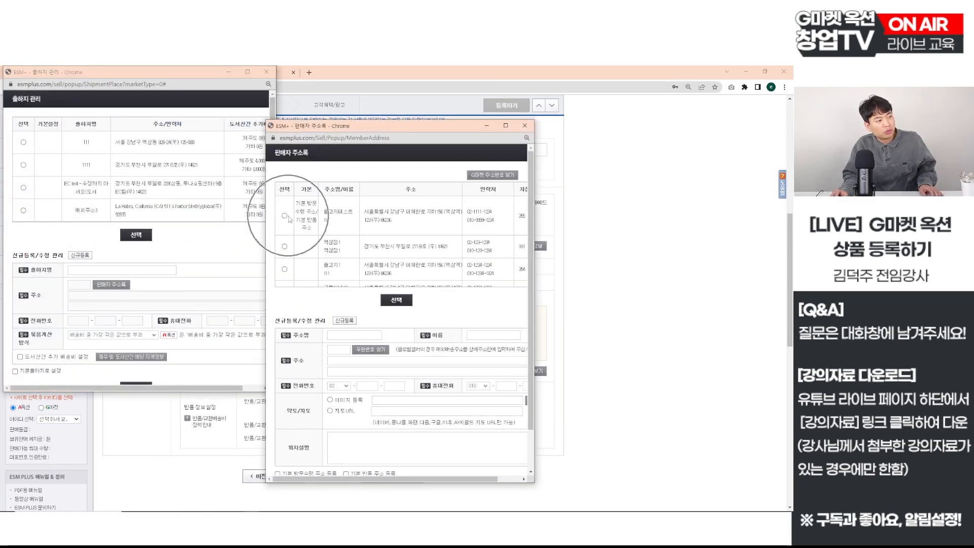
click(396, 300)
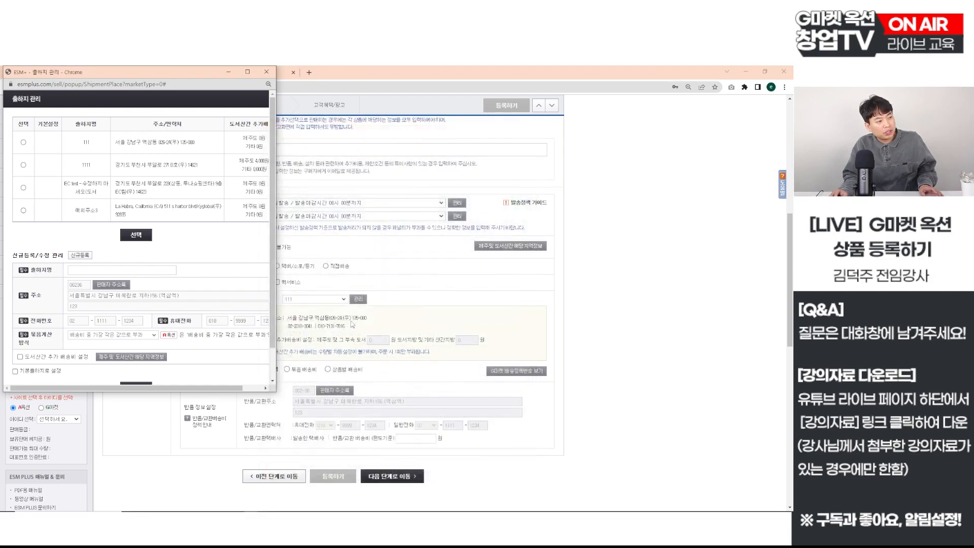
Step: Enable the additional island and mountain-area shipping fee for the unnamed new shipping origin
click(89, 270)
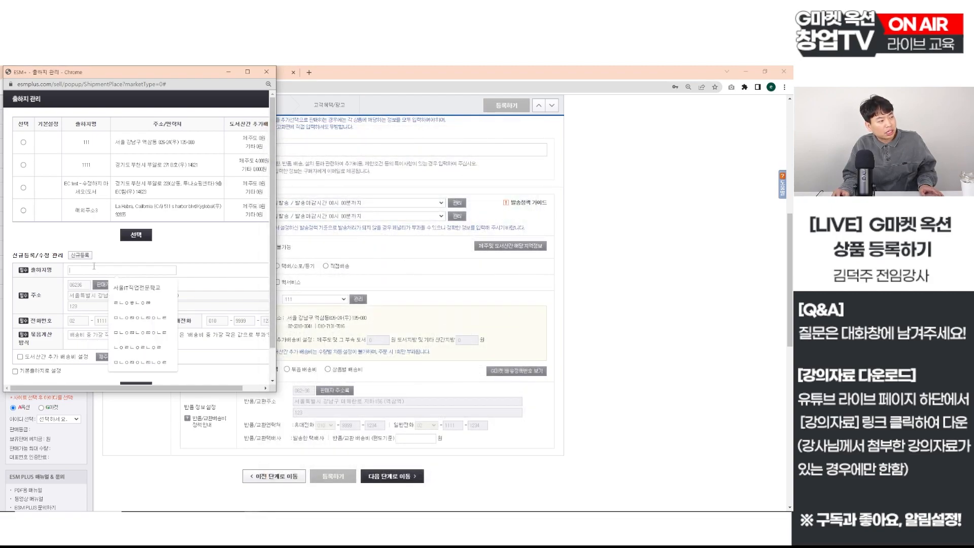
scroll(16, 310, down, 1)
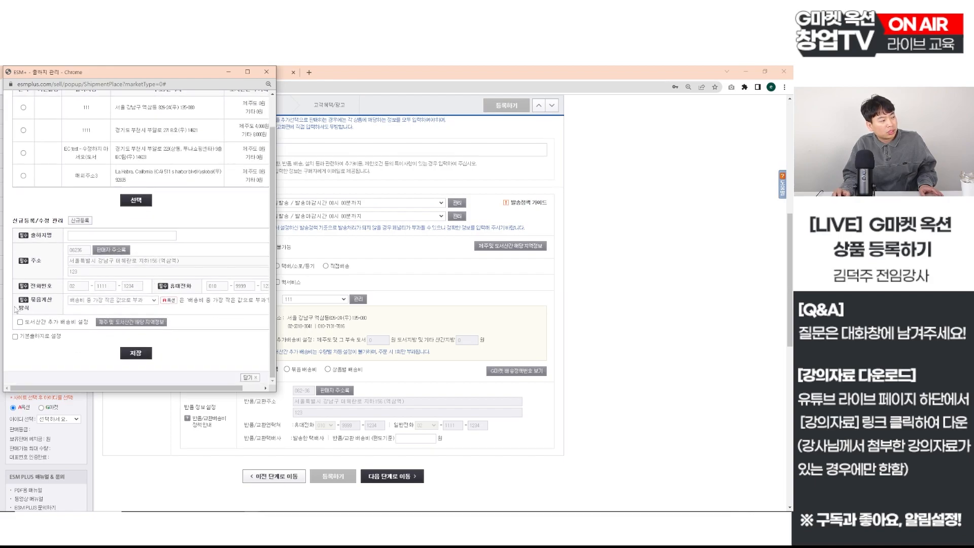
click(20, 323)
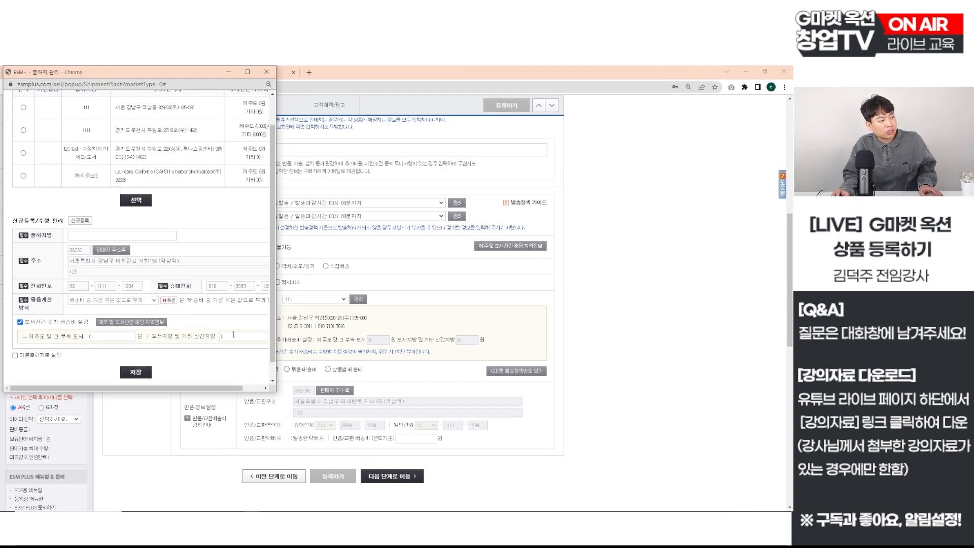
scroll(102, 375, up, 1)
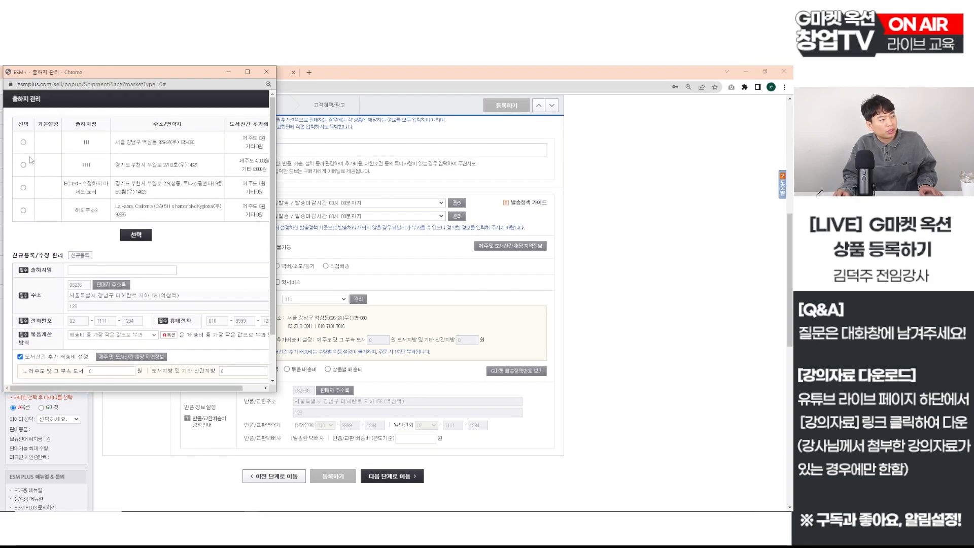
Step: Set the saved EC test origin as the product's shipping origin and review the other selectable origins
click(23, 188)
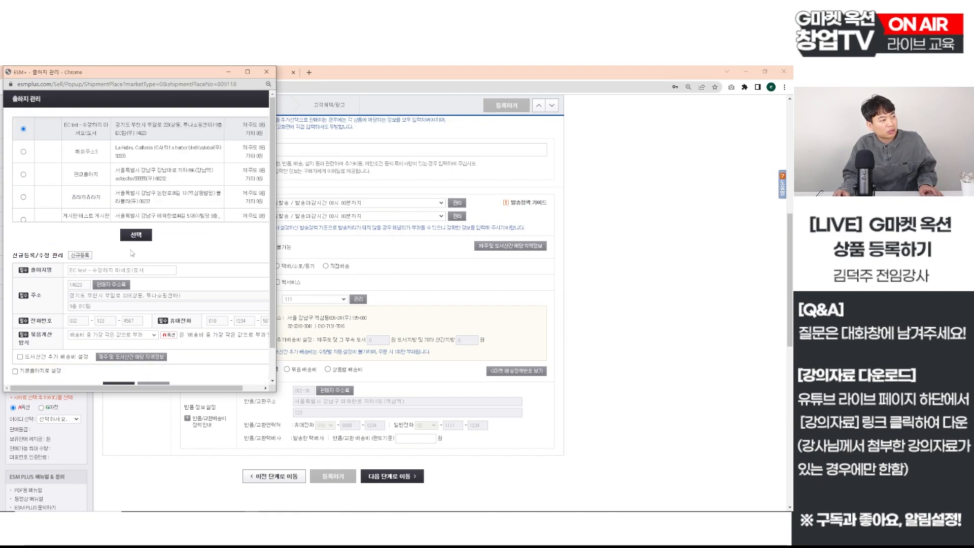
click(141, 235)
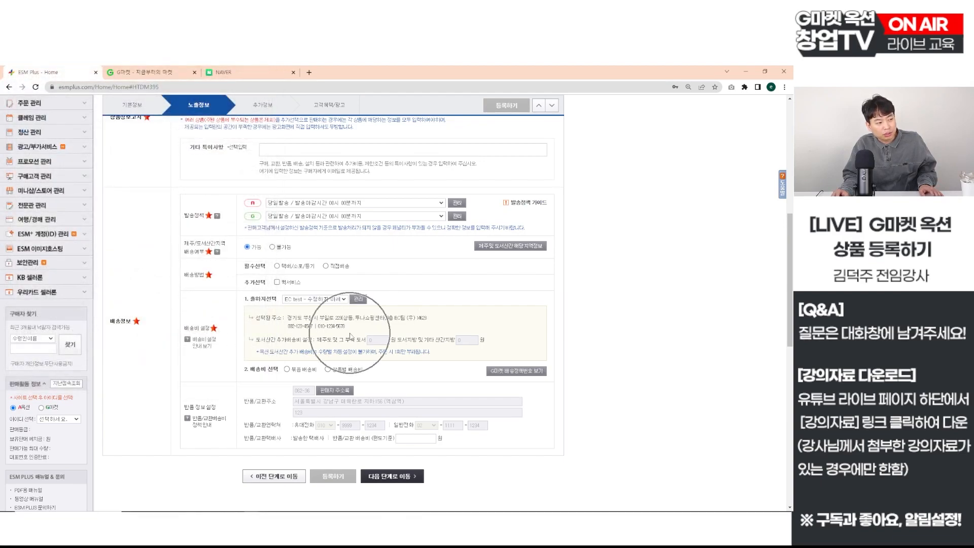
click(340, 299)
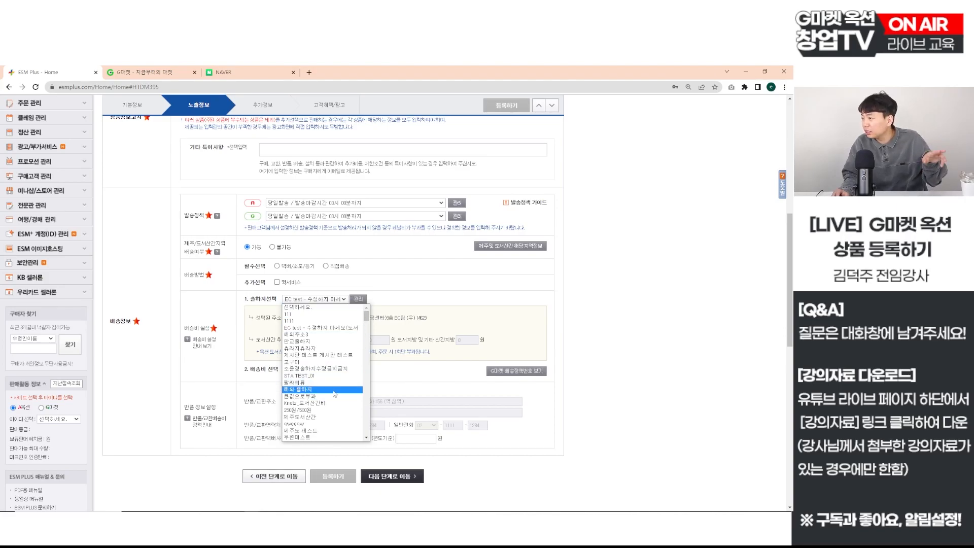
scroll(332, 366, down, 1)
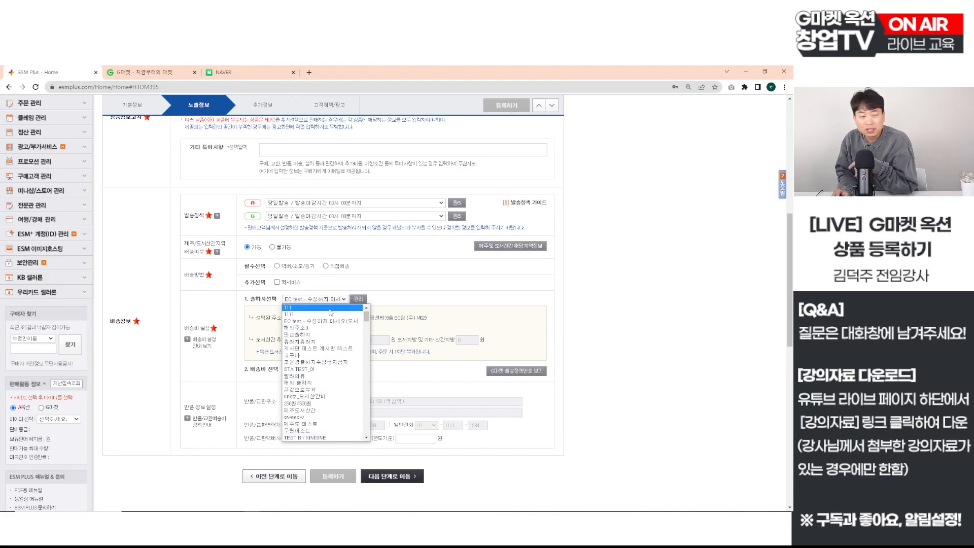
click(319, 382)
Step: Review the basic information fields and the delivery settings under exposure information, with the page enlarged to 125%
scroll(290, 264, up, 7)
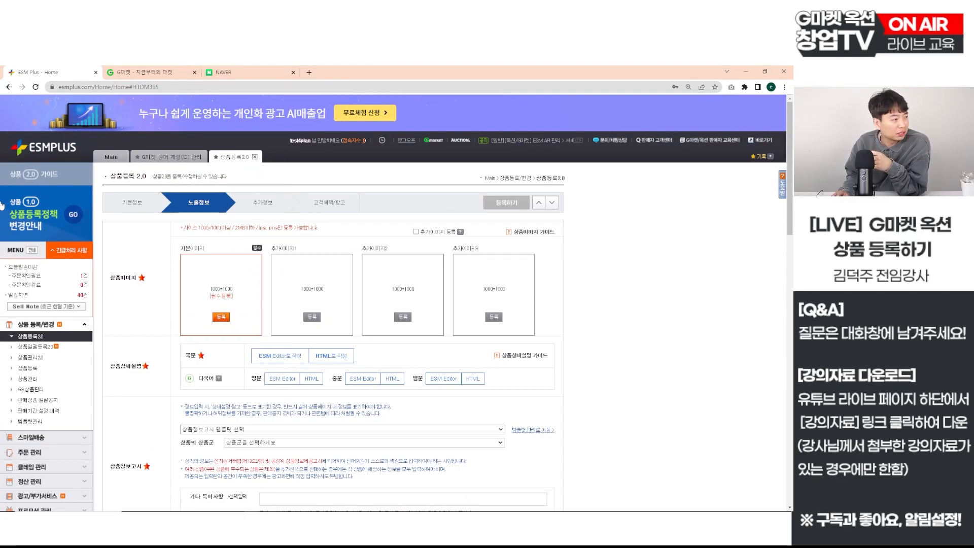
click(132, 210)
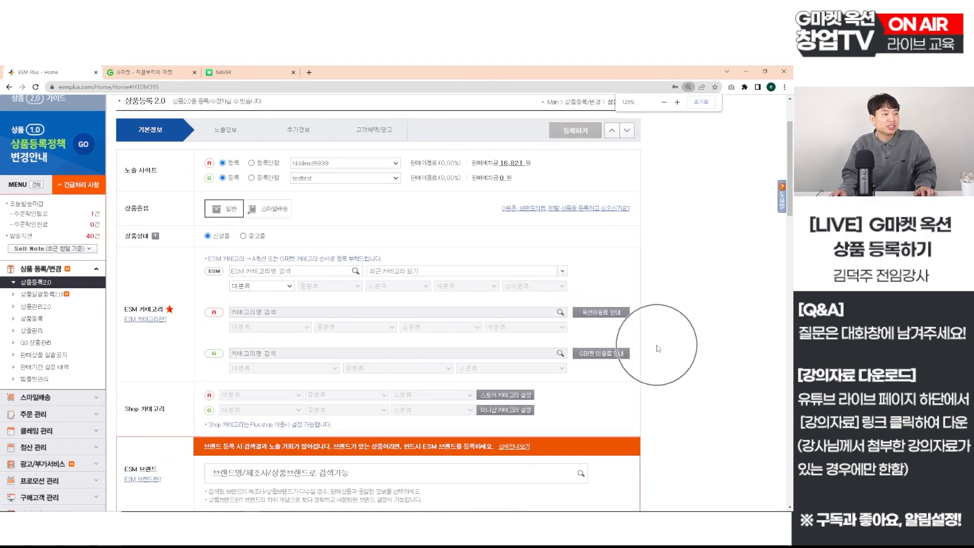
scroll(657, 349, up, 2)
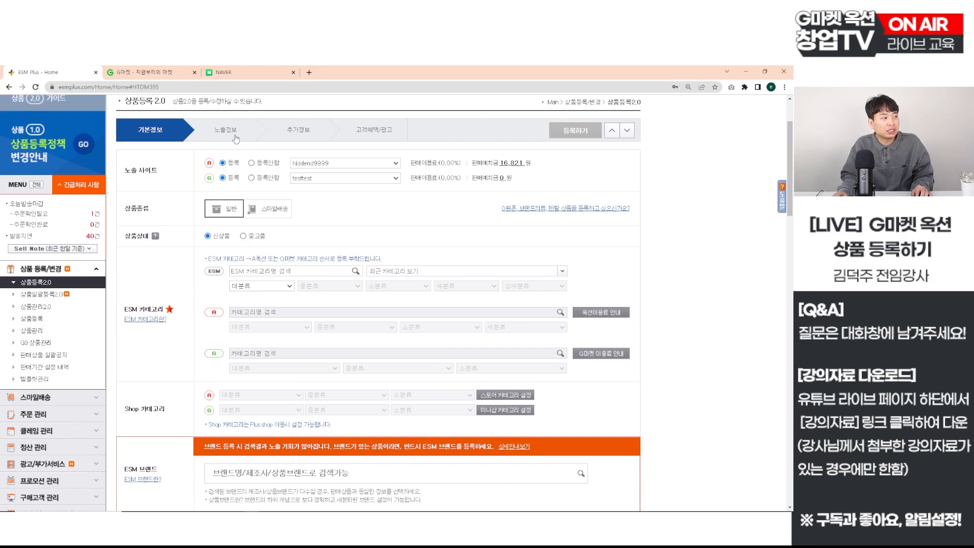
scroll(415, 305, down, 10)
scroll(415, 328, down, 4)
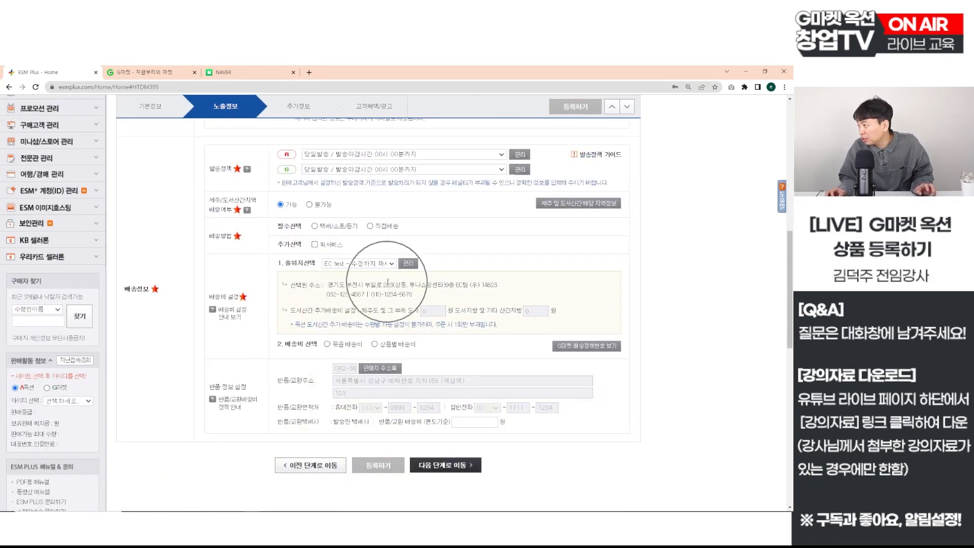
scroll(358, 351, down, 1)
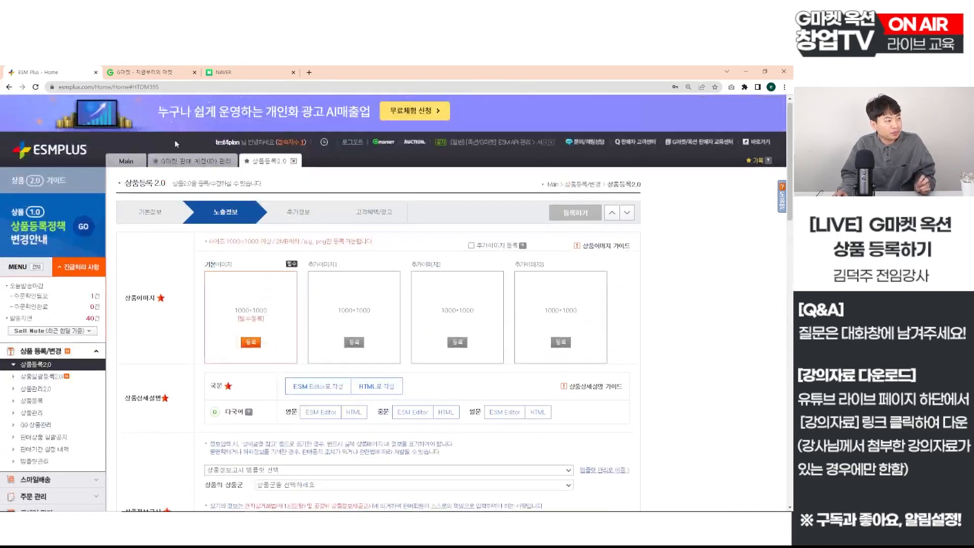
scroll(273, 266, down, 2)
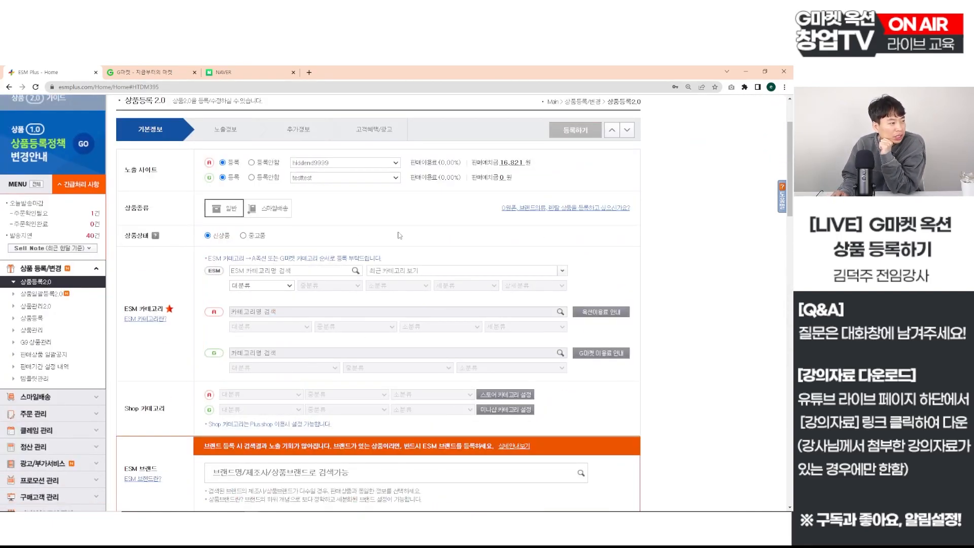
scroll(410, 235, down, 1)
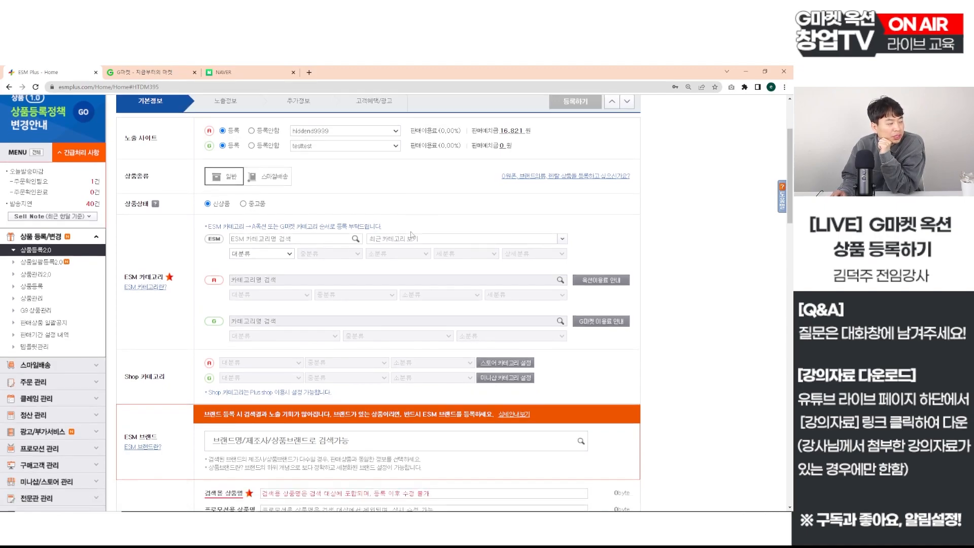
key(ctrl)
key(ctrl)
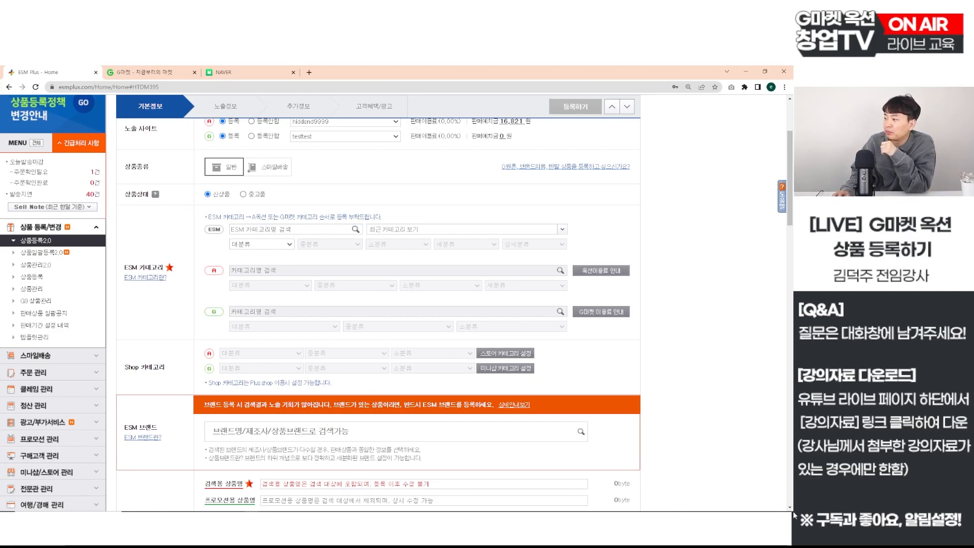
mouse_move(108, 508)
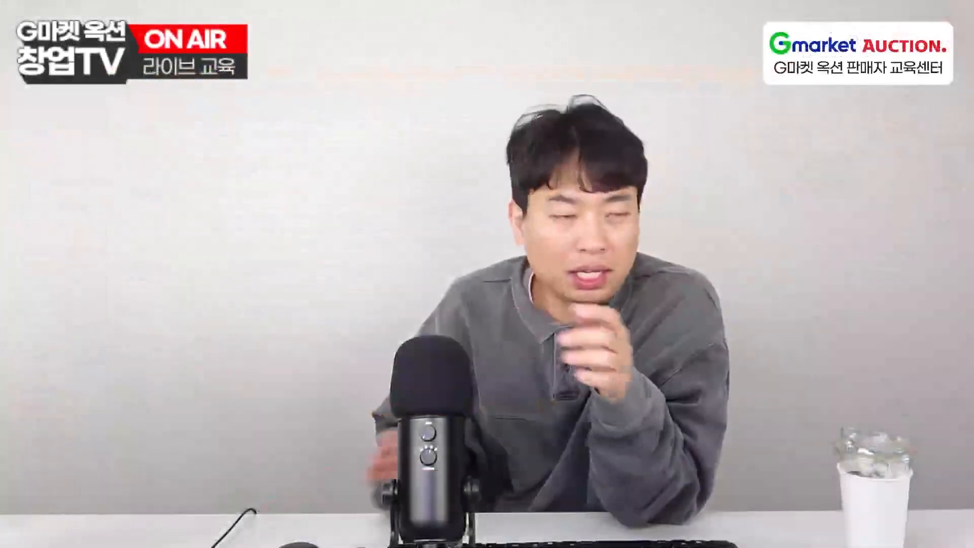
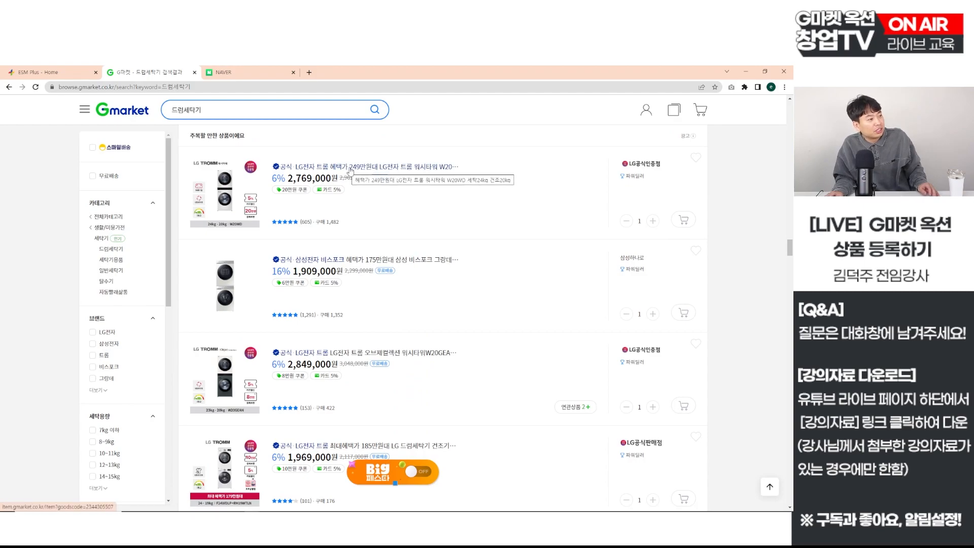
Step: Open the first three featured drum washer listings on Gmarket in separate tabs and view the LG Tromm W20WD one
click(342, 175)
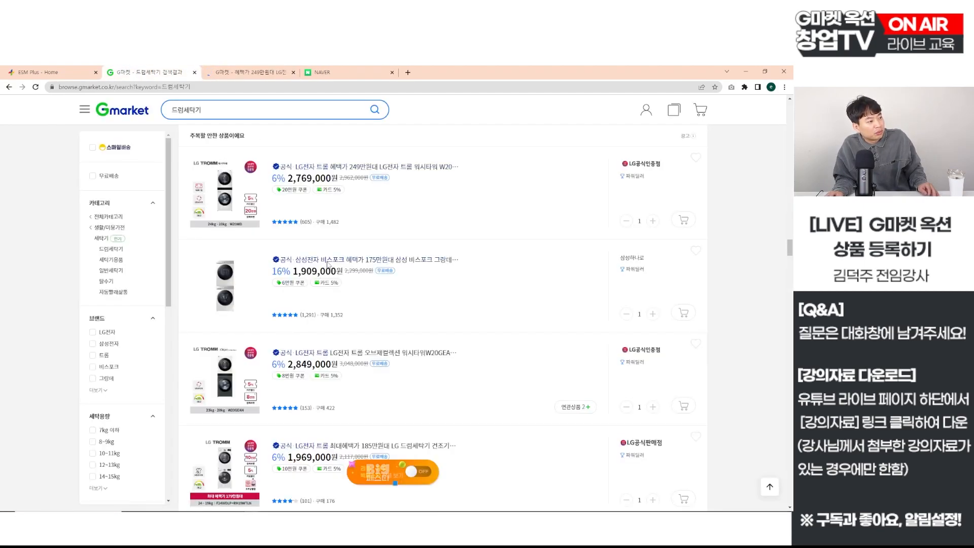
click(323, 269)
click(358, 355)
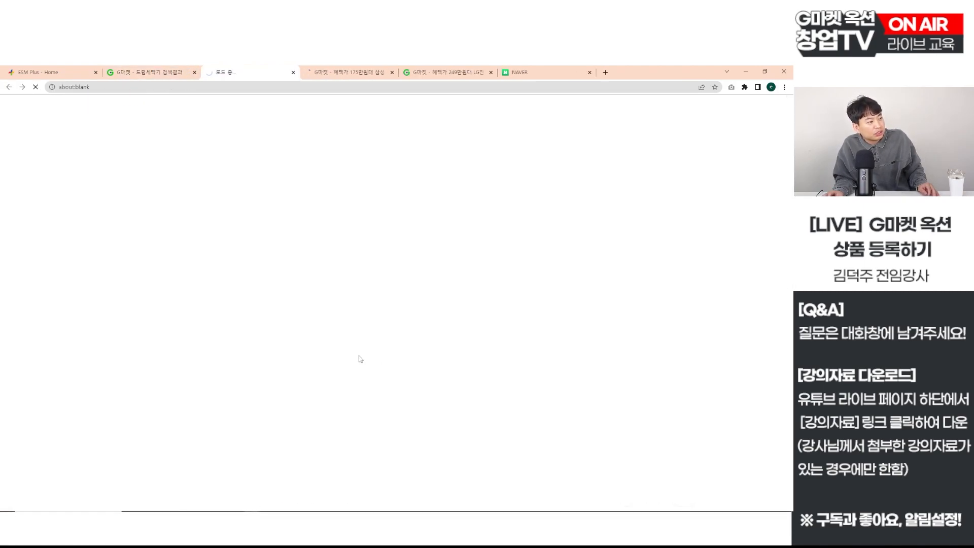
click(441, 72)
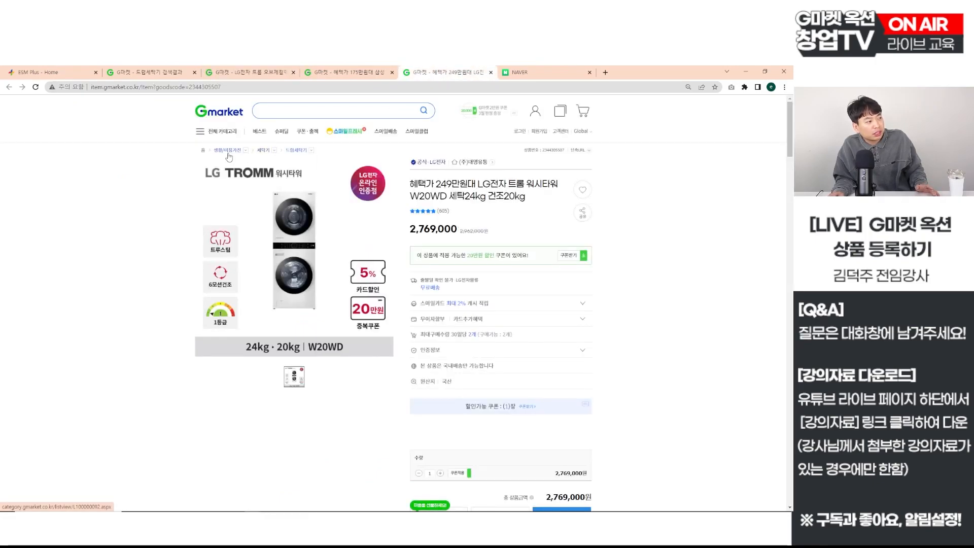
Step: Examine the category path, search box and product name on the LG Tromm W20WD listing
click(311, 150)
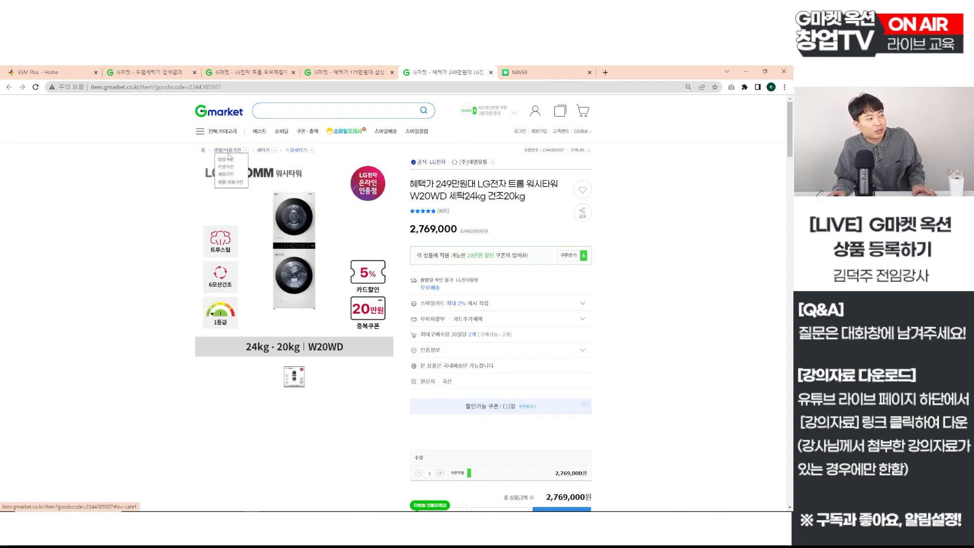
click(290, 152)
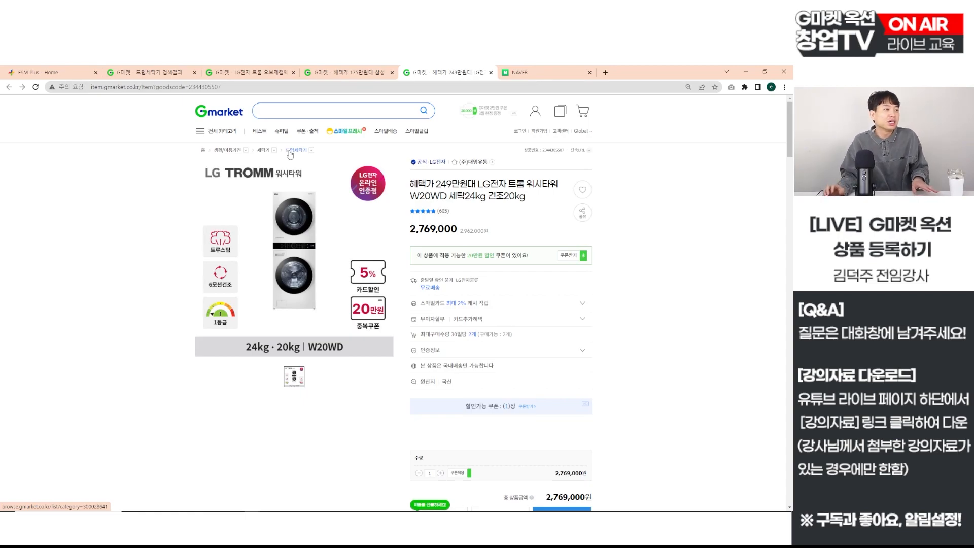
click(317, 112)
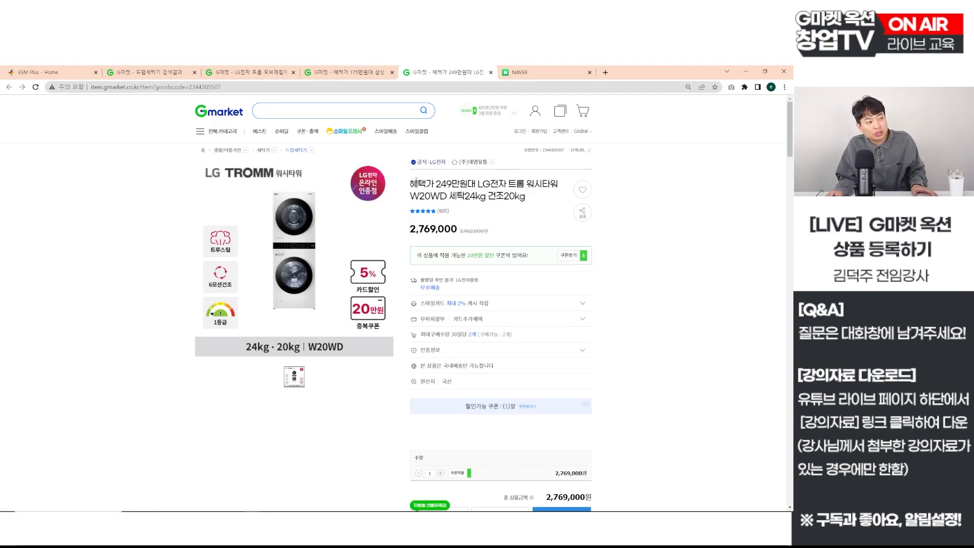
drag(416, 180, 567, 207)
click(567, 207)
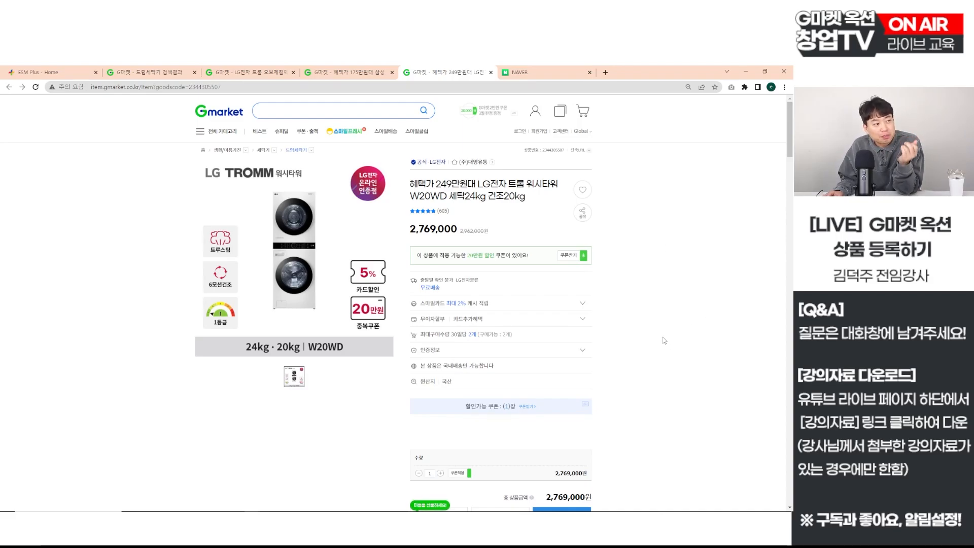
Step: Open a blank Notepad document and enlarge its text to 150%
mouse_move(288, 512)
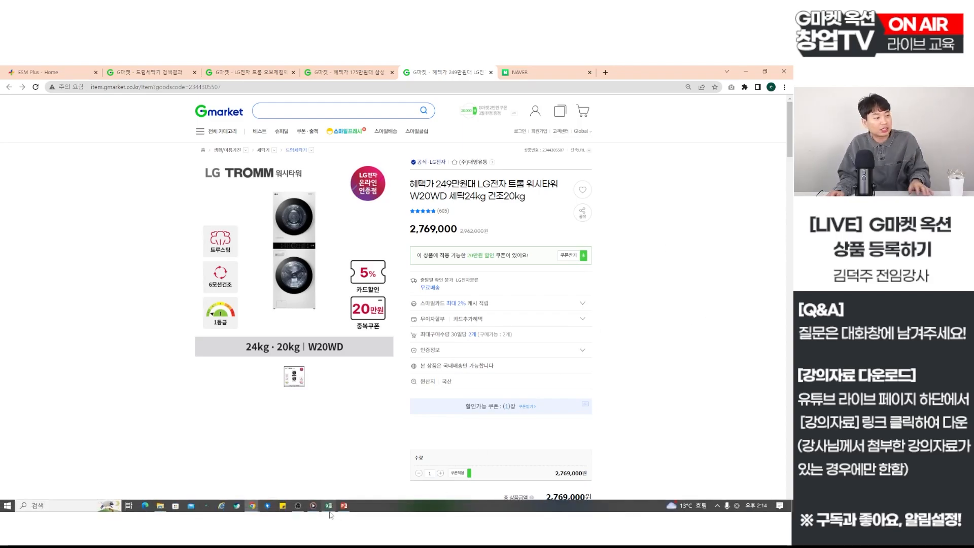
click(61, 505)
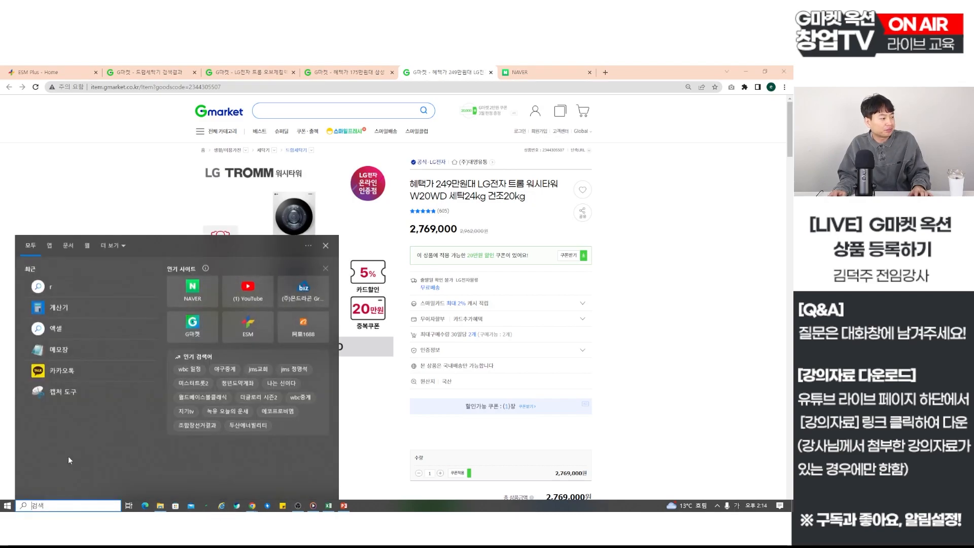
click(56, 330)
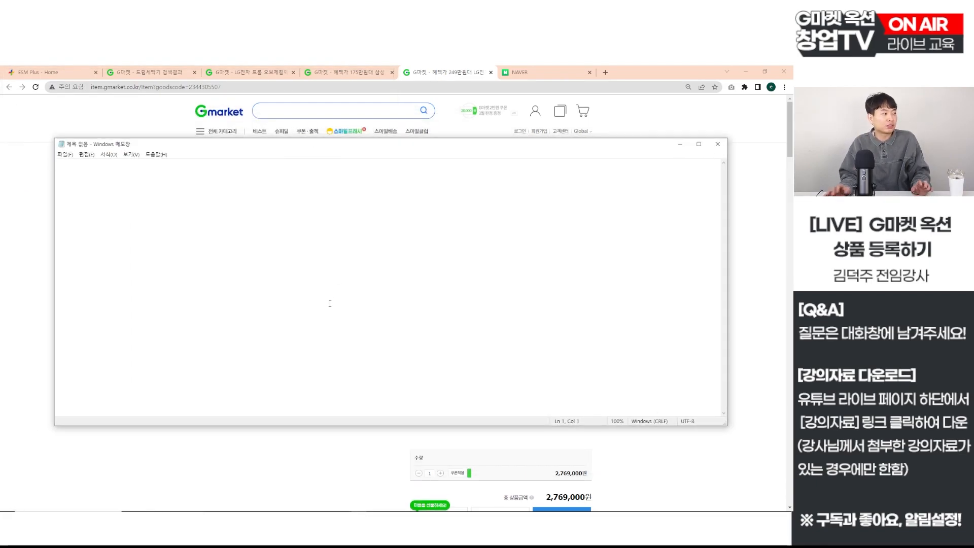
scroll(373, 314, up, 5)
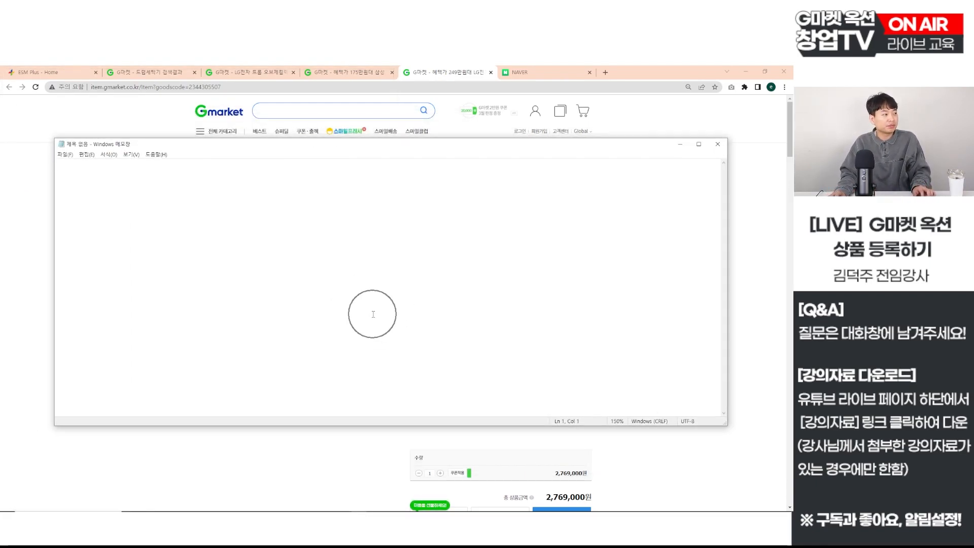
Step: Write the keyword-list product name "일자 부츠컷 와이드 힙합 스키니 청바지" on the first line and highlight it
text(일)
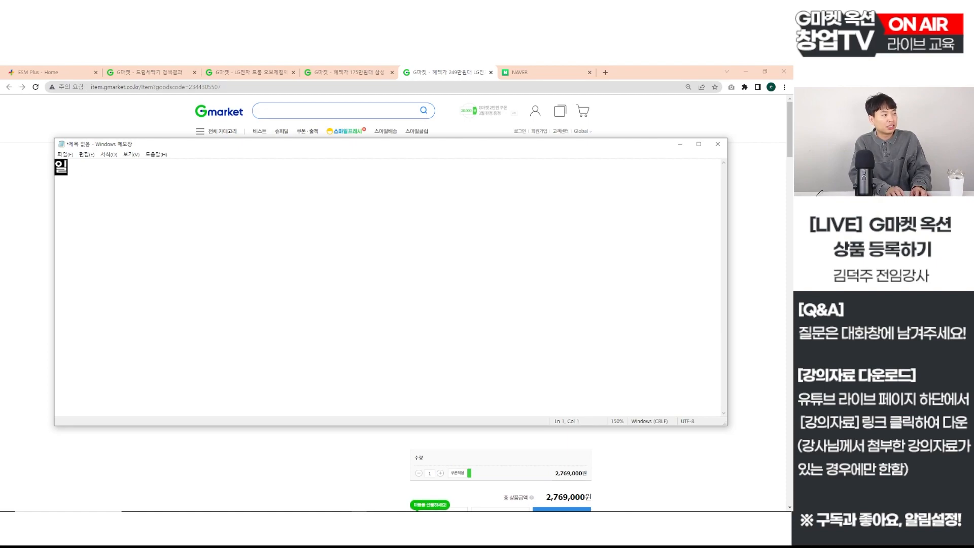
text(자 부츠컷왕)
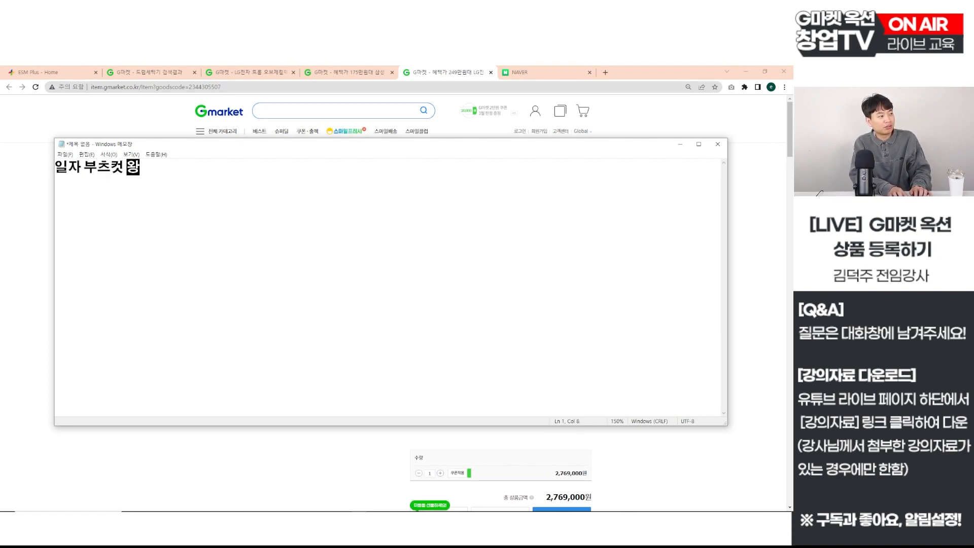
text(이드 힙합)
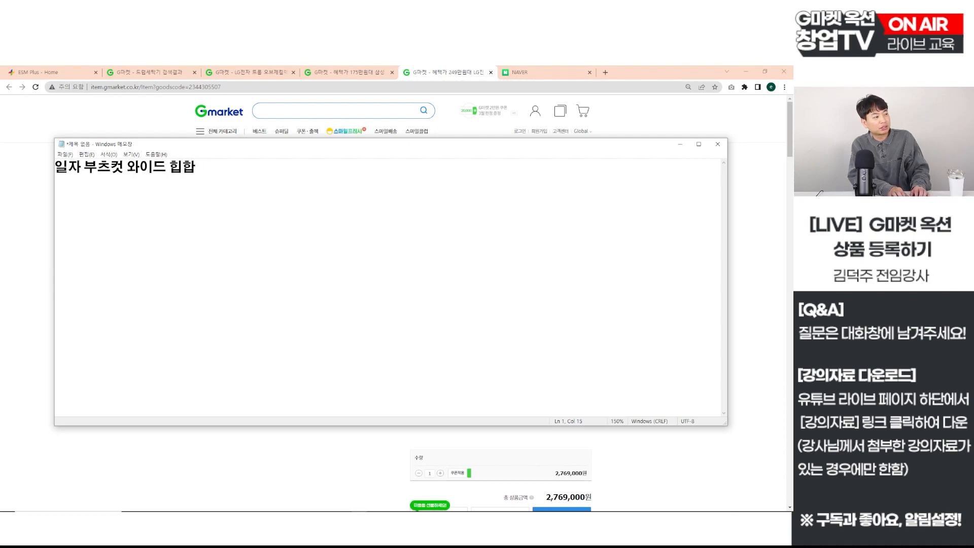
text( 스키니 청ㅂ)
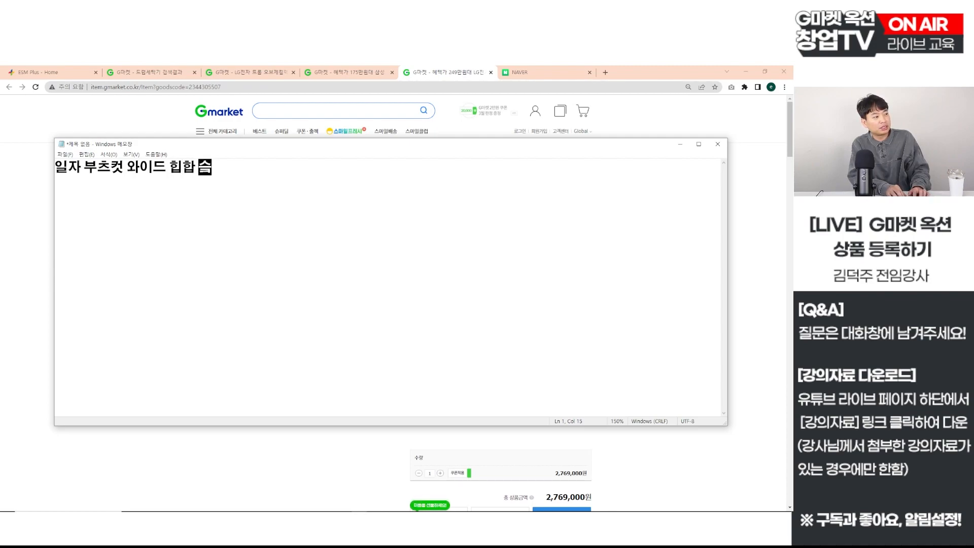
text(ㅏ지)
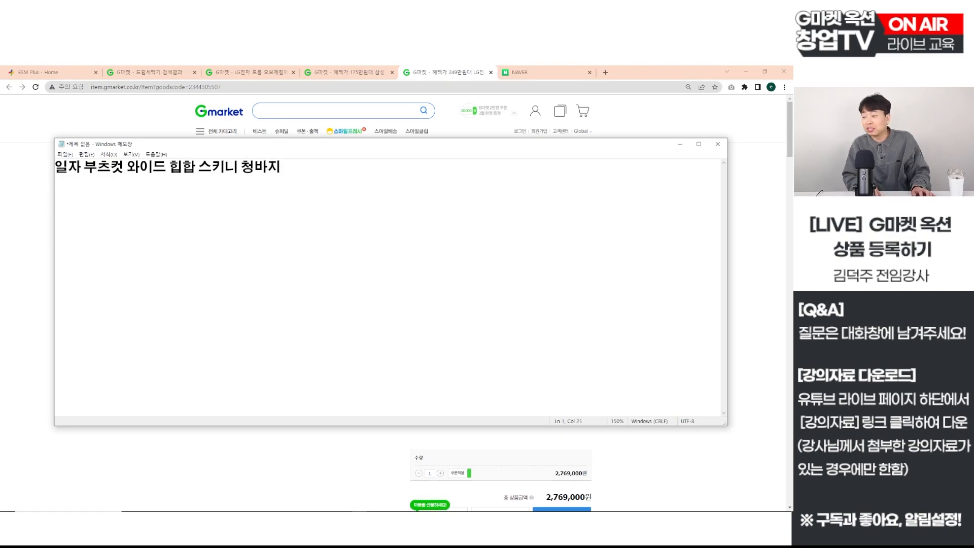
key(Home)
key(shift+End)
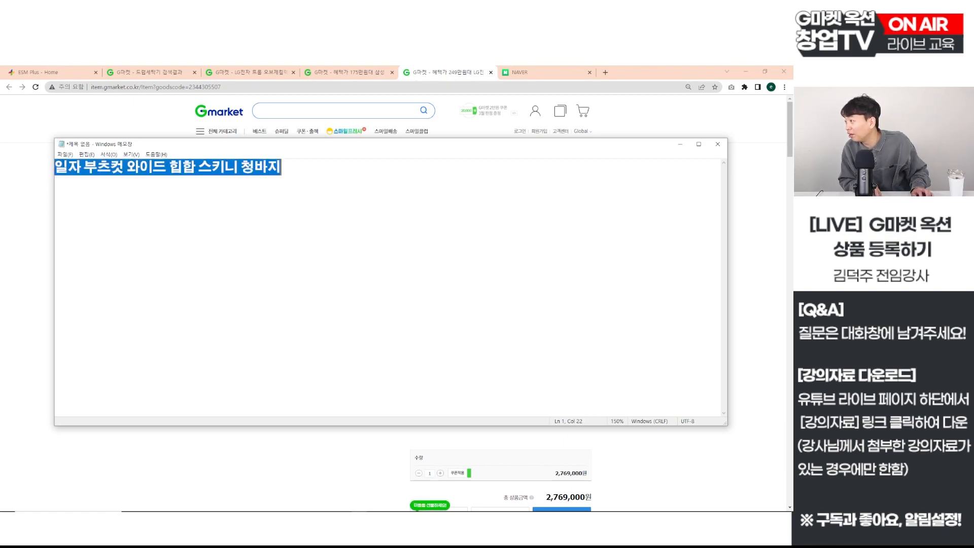
key(Home)
key(shift+End)
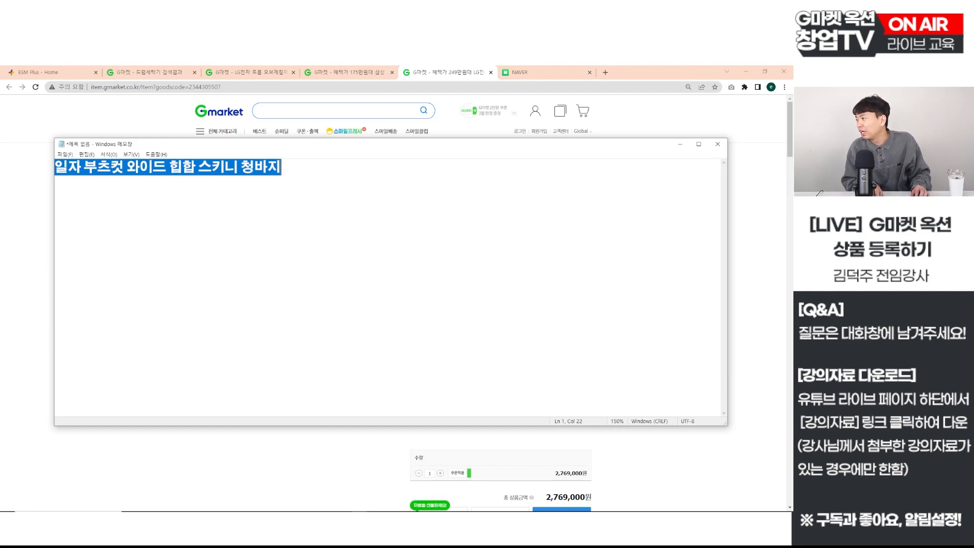
Step: Add a second example product name, "핏이좋은 G마켓 청바지 일자 부츠컷 와이드 힙합 스키니", below the first with a blank line between
key(End)
key(Return)
key(Return)
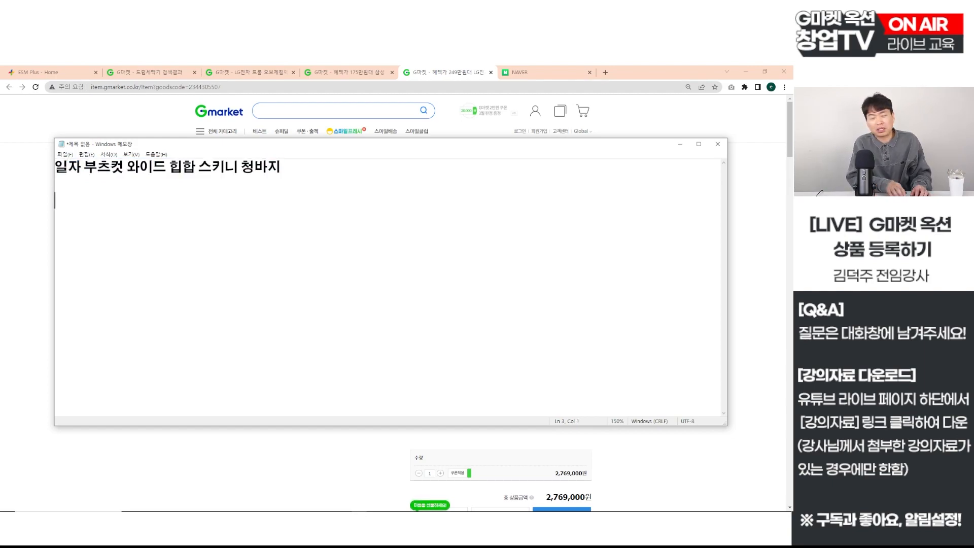
text(핏이)
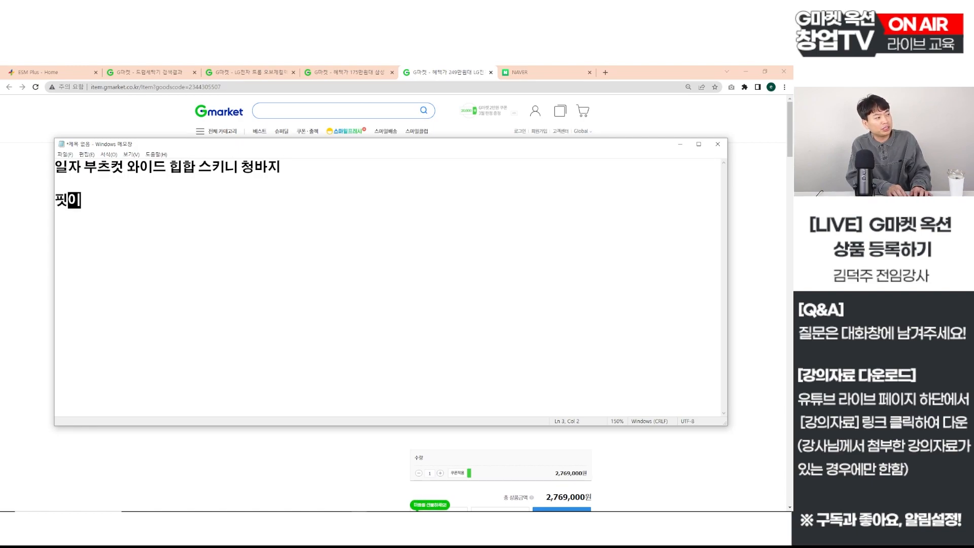
text(좋으ㄴ )
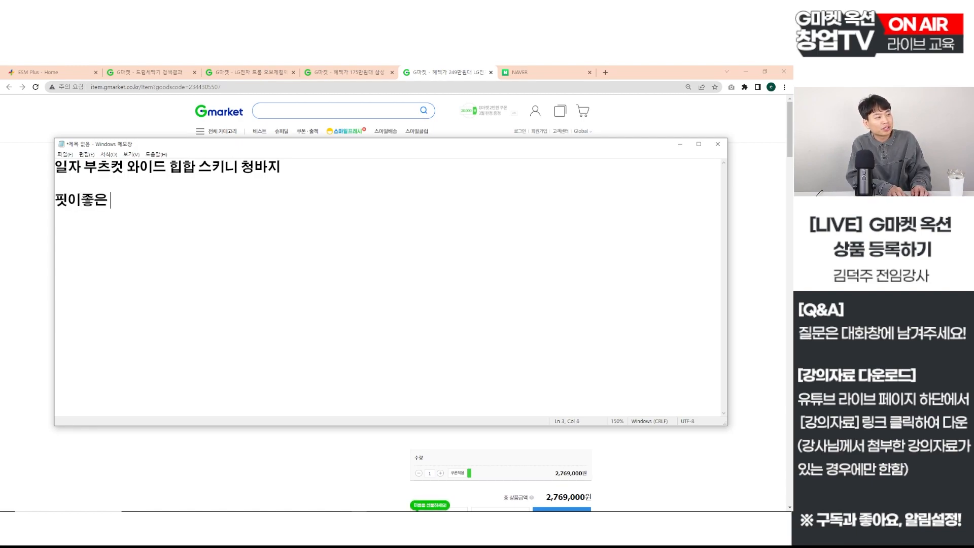
text(00)
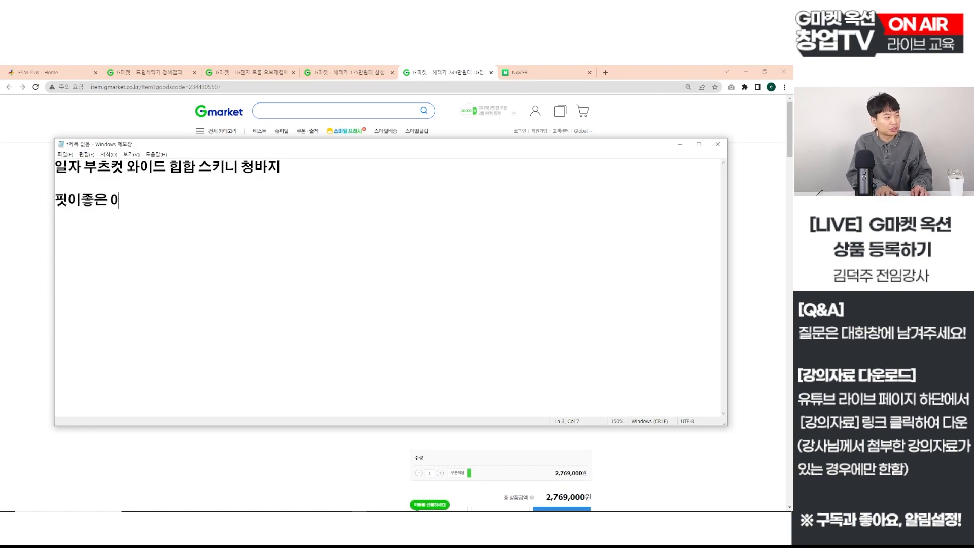
key(BackSpace)
text(G마켓 청ㅂ)
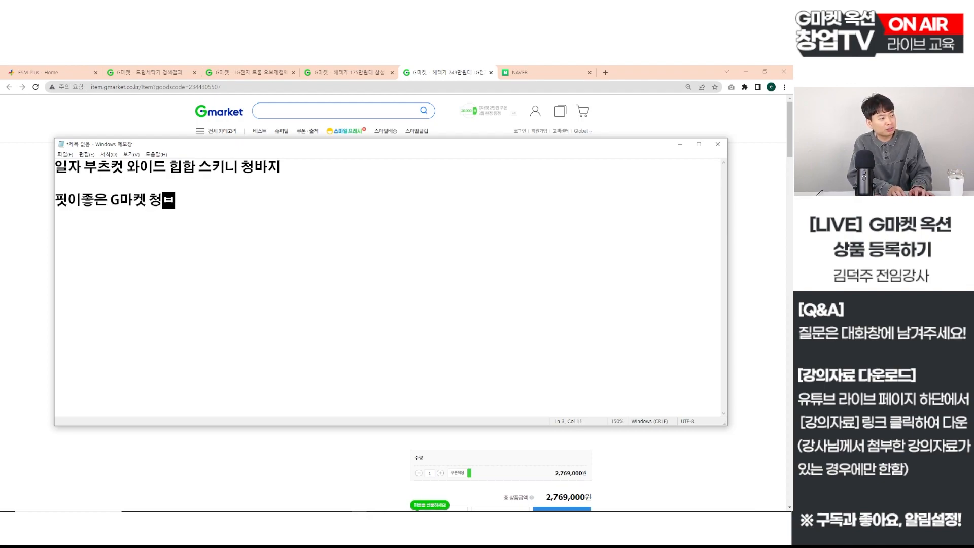
text(ㅏ지 일자 부츠커)
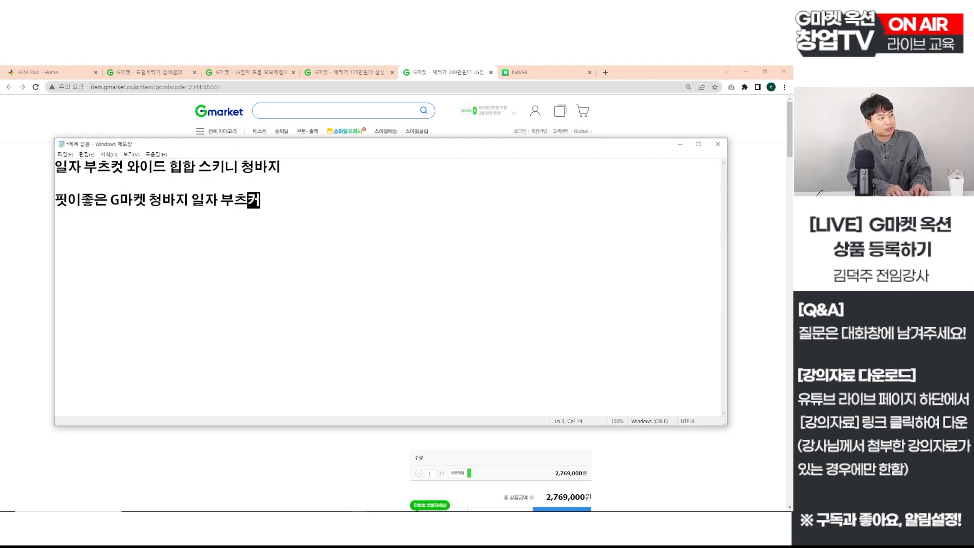
text(ㅅ 와이드 힙합 스)
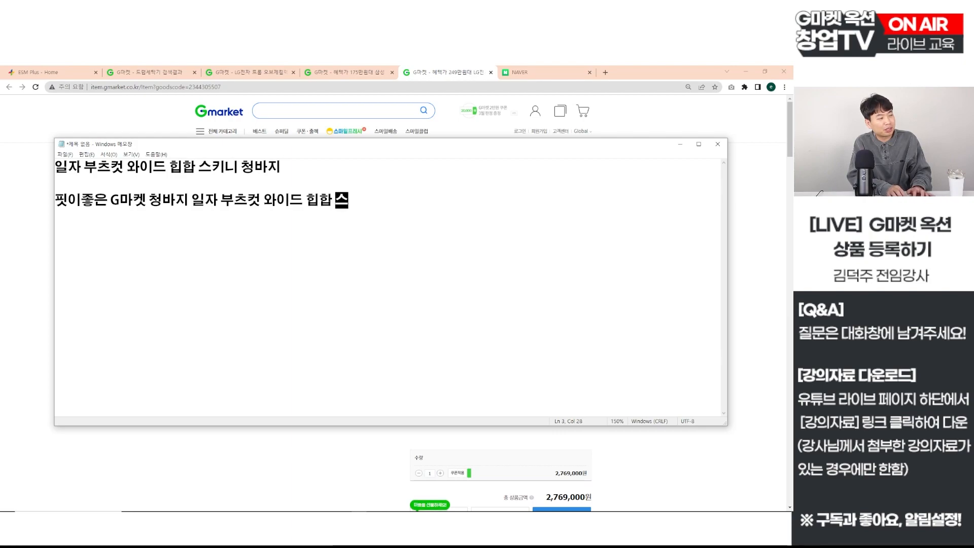
text(키니)
Step: Enclose "핏이좋은 G마켓 청바지" in square brackets at the start of the second product name
key(Home)
key(shift+Right)
key(shift+Right)
key(shift+Right)
key(shift+Right)
key(shift+Right)
key(shift+Right)
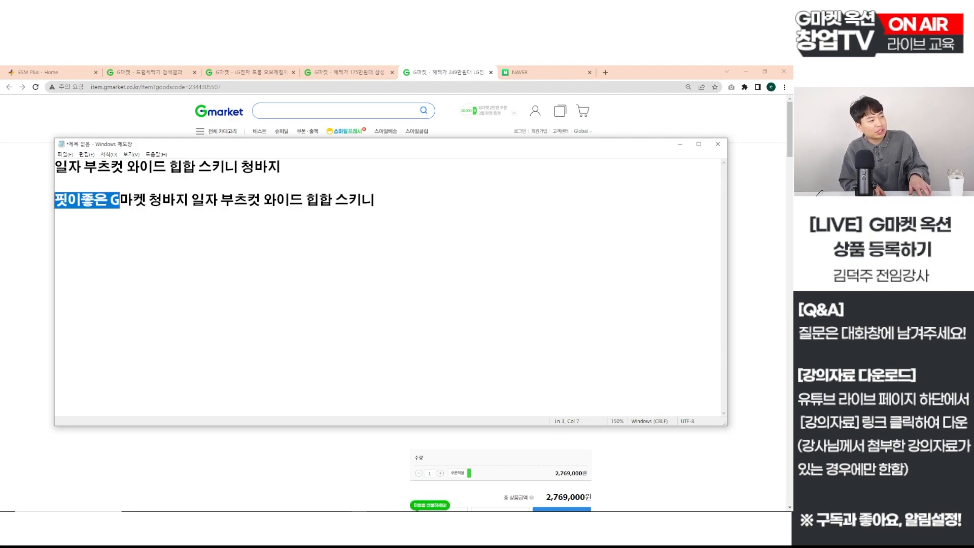
key(shift+Right)
key(shift+Right)
key(shift+Right)
key(shift+Right)
key(shift+Right)
key(shift+Right)
key(shift+Right)
key(Home)
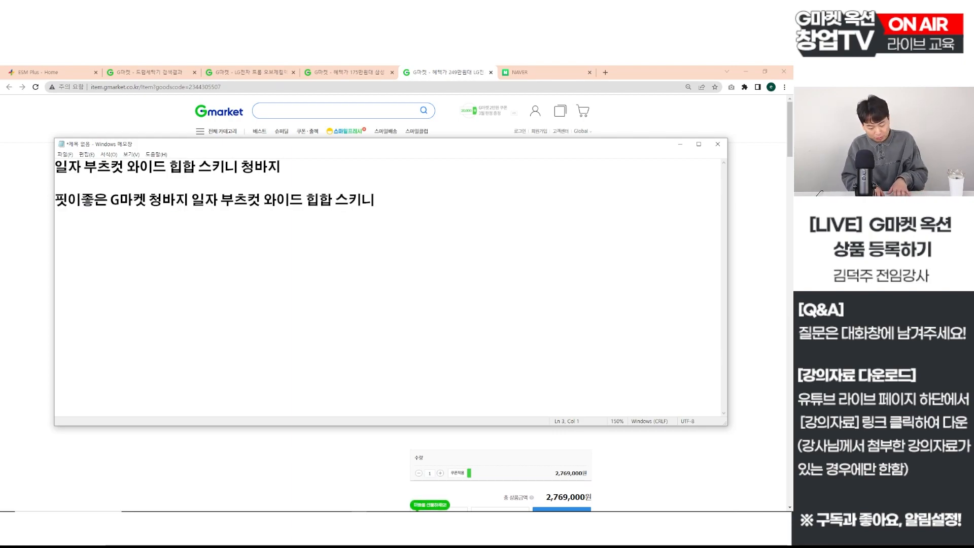
text([)
key(Right)
key(Right)
key(Right)
key(Right)
key(Right)
key(Right)
key(Right)
key(Right)
key(Right)
key(Right)
key(Right)
key(Right)
text(])
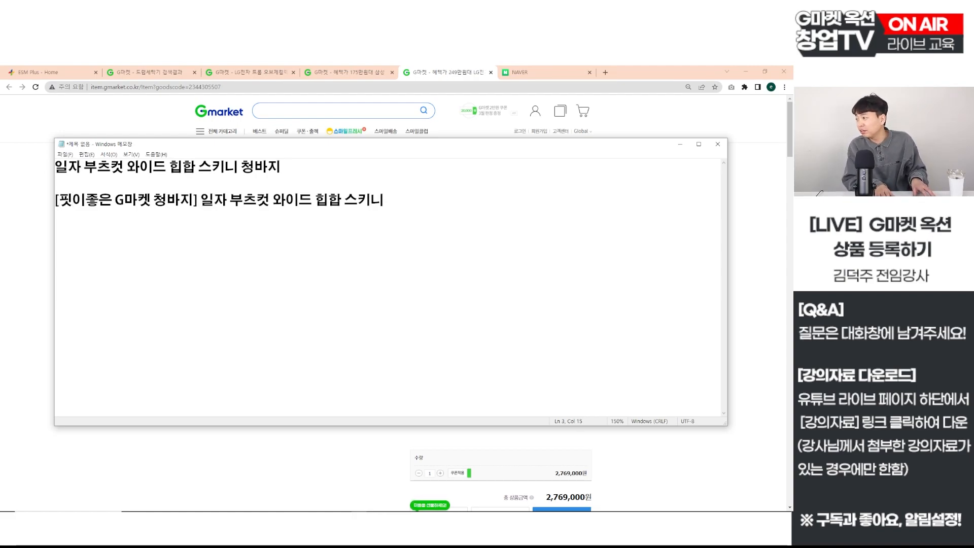
Step: Remove the square brackets from the second product name
key(BackSpace)
key(Home)
key(Delete)
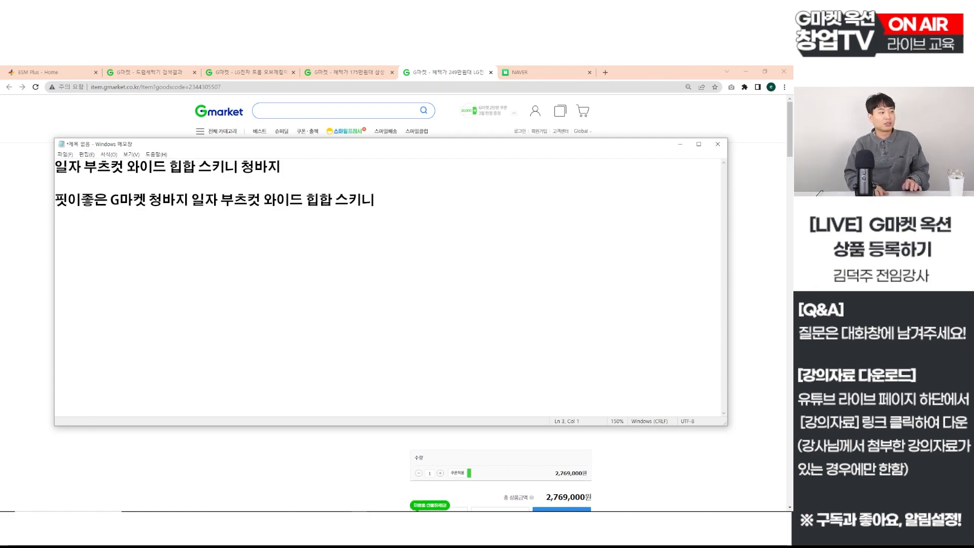
Step: Replace the spaces on both sides of 부츠컷 in the second product name with slashes
key(Right)
key(Right)
key(Right)
key(Right)
key(Right)
key(Right)
key(Right)
key(Right)
key(Right)
key(Right)
key(Right)
key(Right)
key(Right)
key(Right)
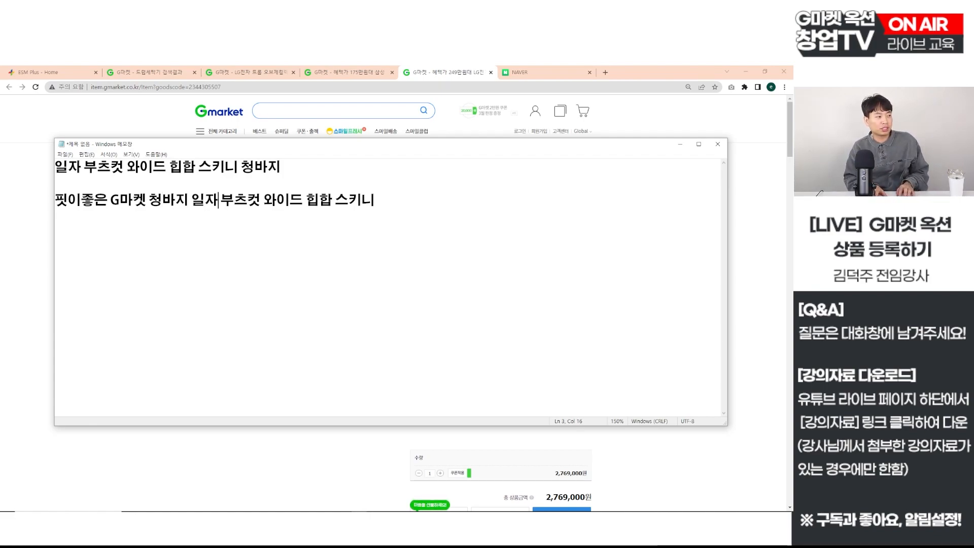
key(Delete)
text(/)
key(Right)
key(Right)
key(Right)
key(Right)
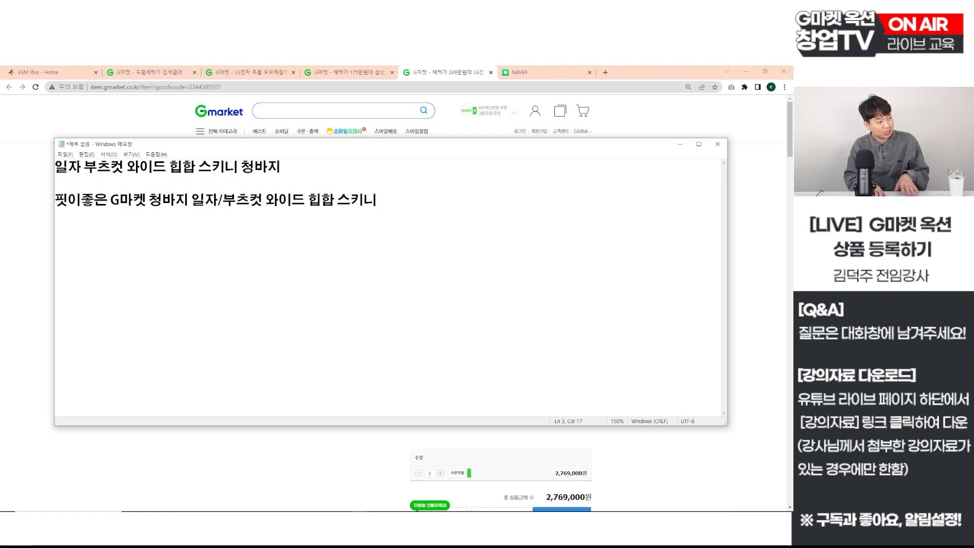
key(BackSpace)
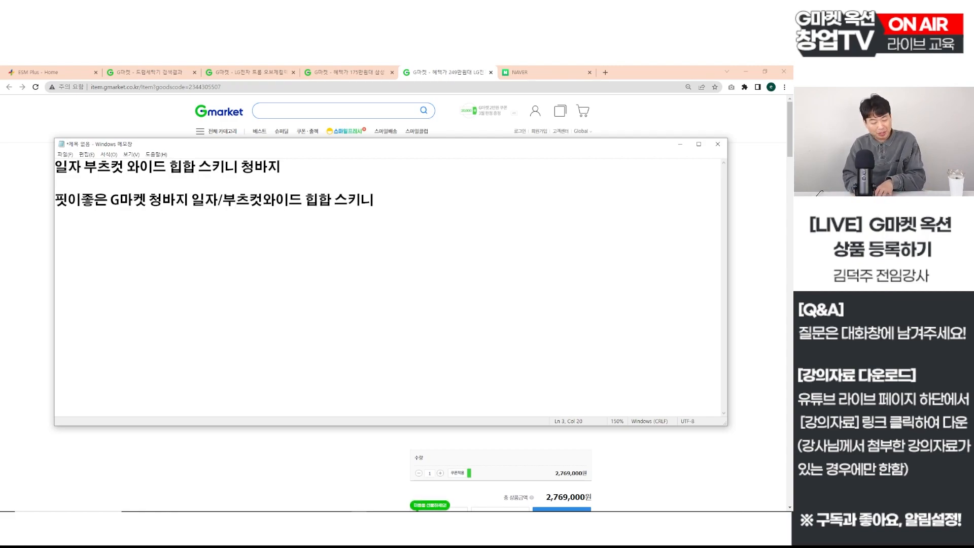
text(/)
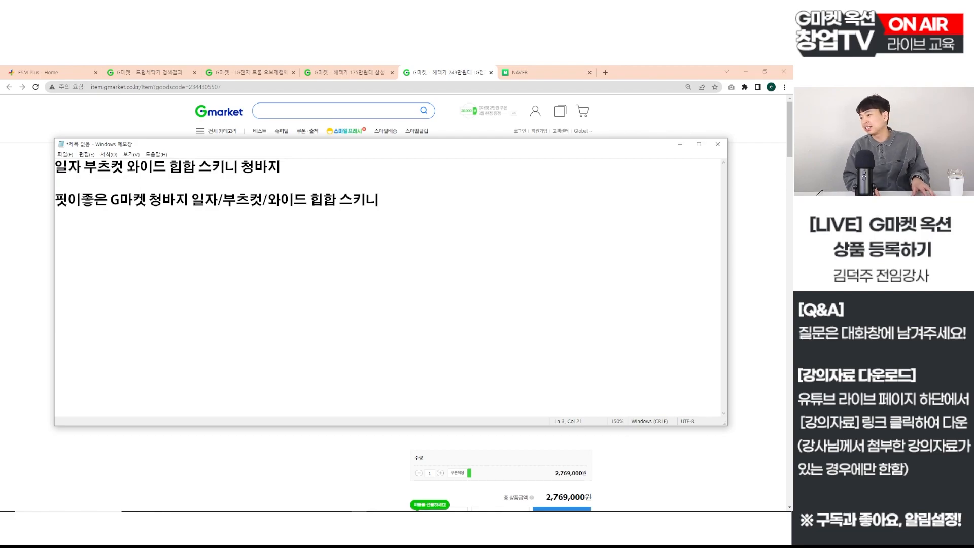
Step: Change the slashes around 부츠컷 in the second product name back to spaces
key(shift+Left)
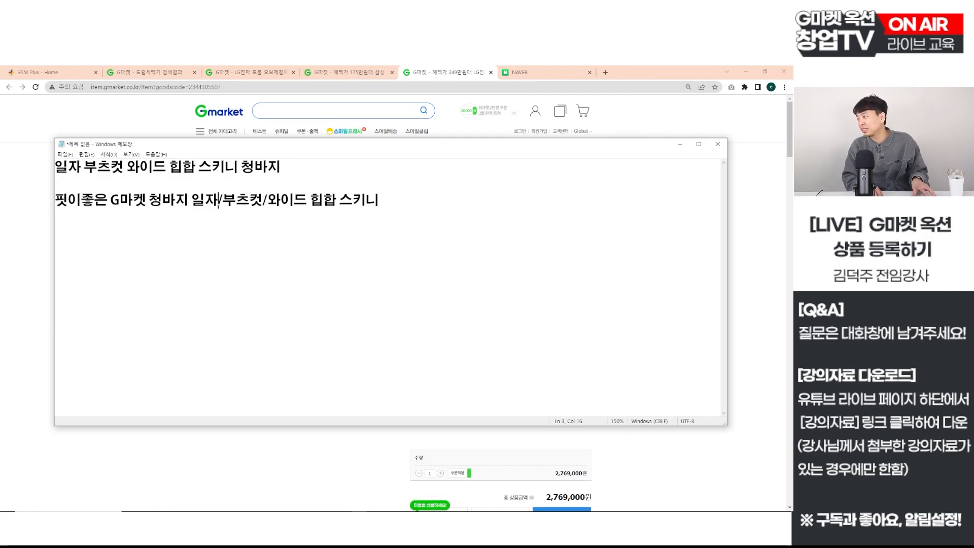
key(Delete)
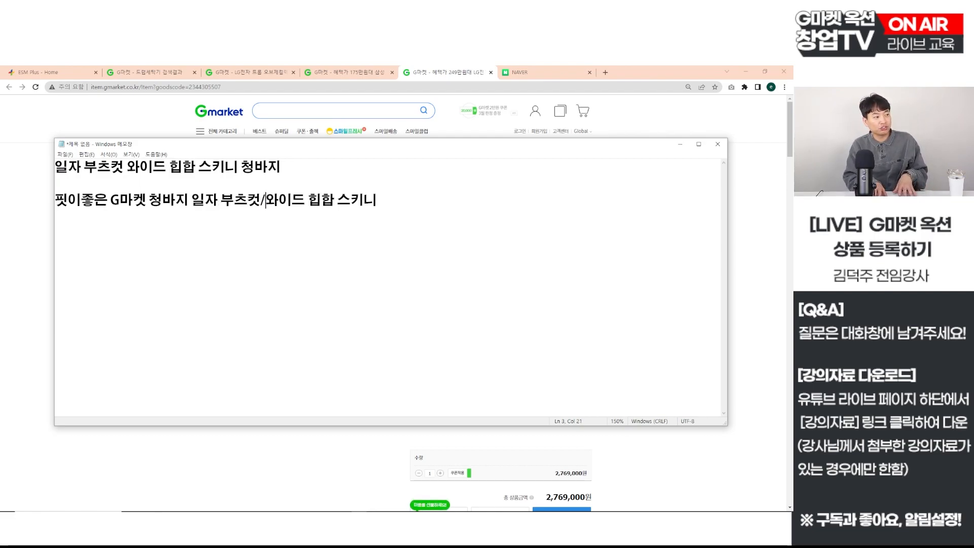
key(BackSpace)
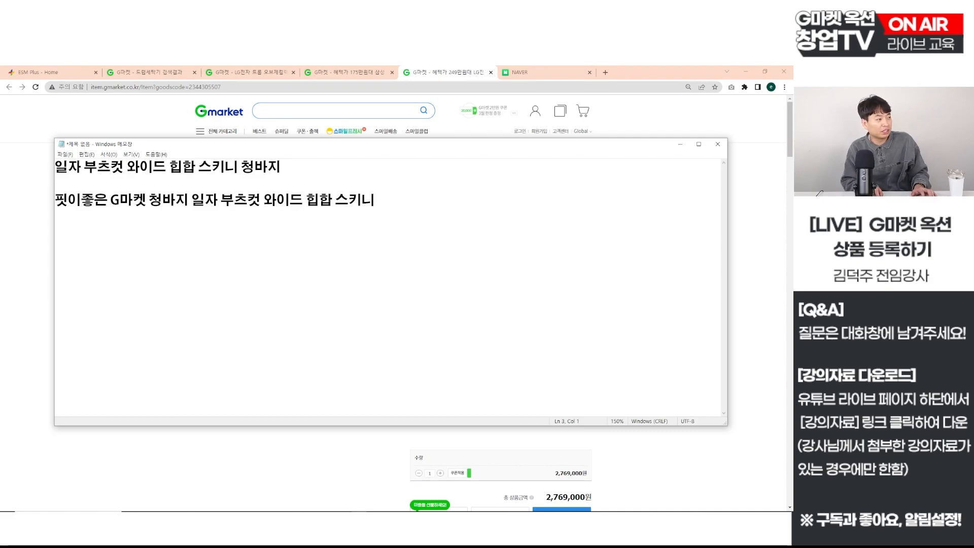
Step: Highlight "핏이좋은 G마켓 청바지" in the second name and compare it with "혜택가 249만원대", highlighted in the LG Tromm listing's product name on Gmarket
key(shift+Right)
key(shift+Right)
key(shift+Right)
key(shift+Right)
key(shift+Right)
key(shift+Right)
key(shift+Right)
key(shift+Right)
key(shift+Right)
key(shift+Right)
key(shift+Right)
key(shift+Right)
key(shift+Right)
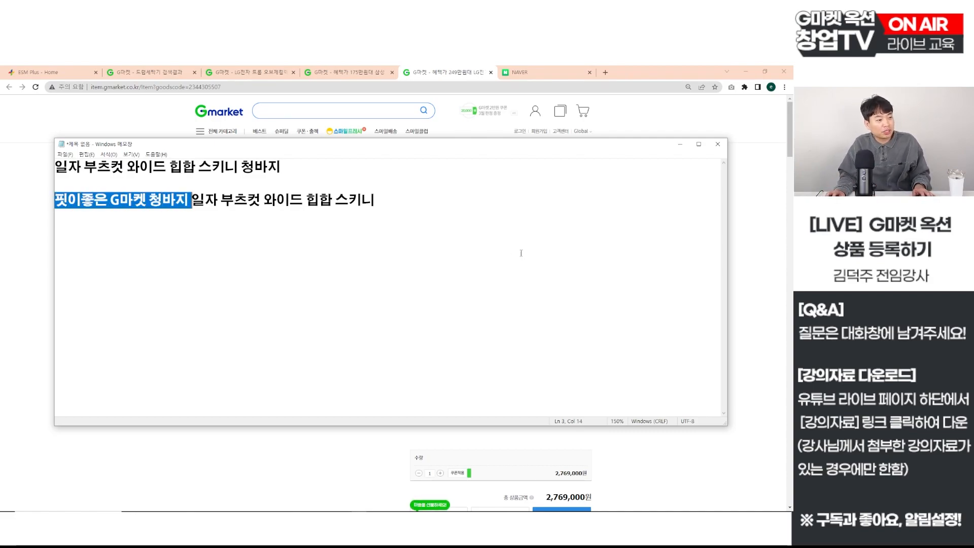
key(alt+Tab)
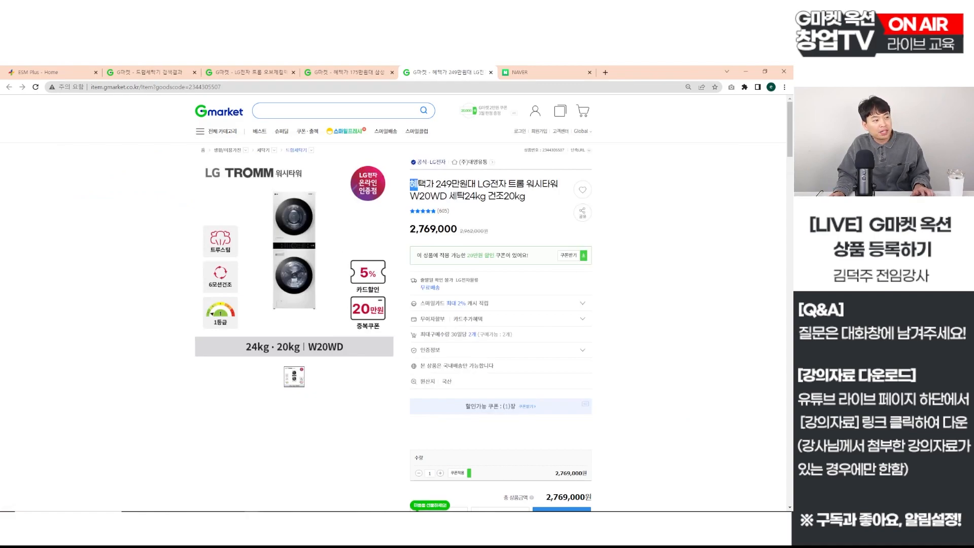
drag(429, 184, 477, 185)
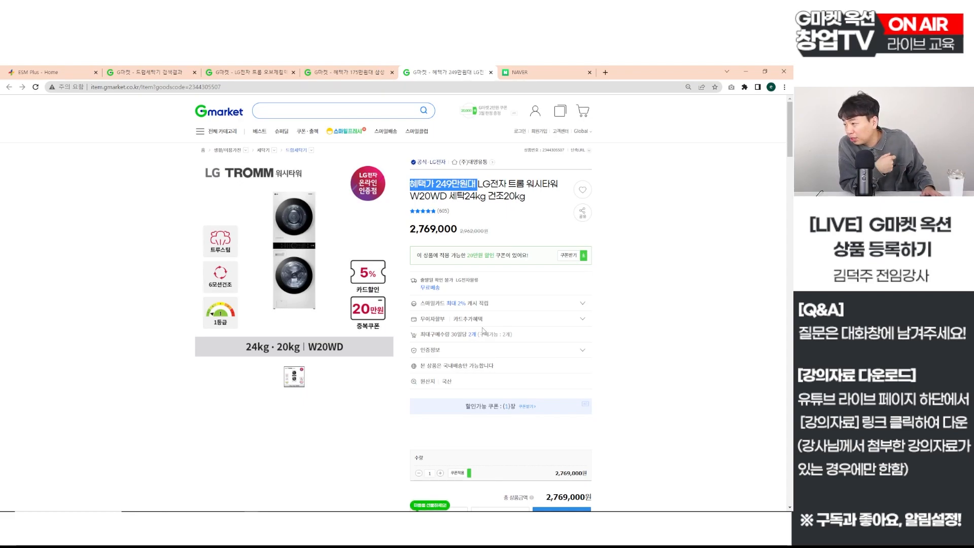
Step: Switch back to Notepad and highlight the entire second product name
key(alt+Tab)
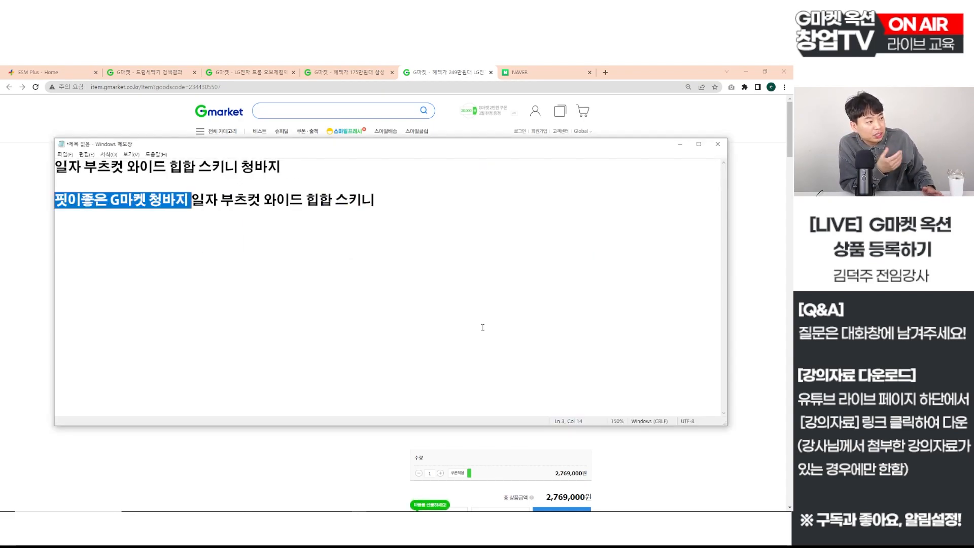
key(Home)
key(shift+Right)
key(shift+Right)
key(shift+Right)
key(shift+Right)
key(shift+Right)
key(shift+Right)
key(shift+Right)
key(shift+Right)
key(shift+Right)
key(shift+Right)
key(shift+Right)
key(shift+Right)
key(shift+Right)
key(shift+Right)
key(shift+Right)
key(shift+Right)
key(shift+Right)
key(shift+Right)
key(shift+Right)
key(shift+Right)
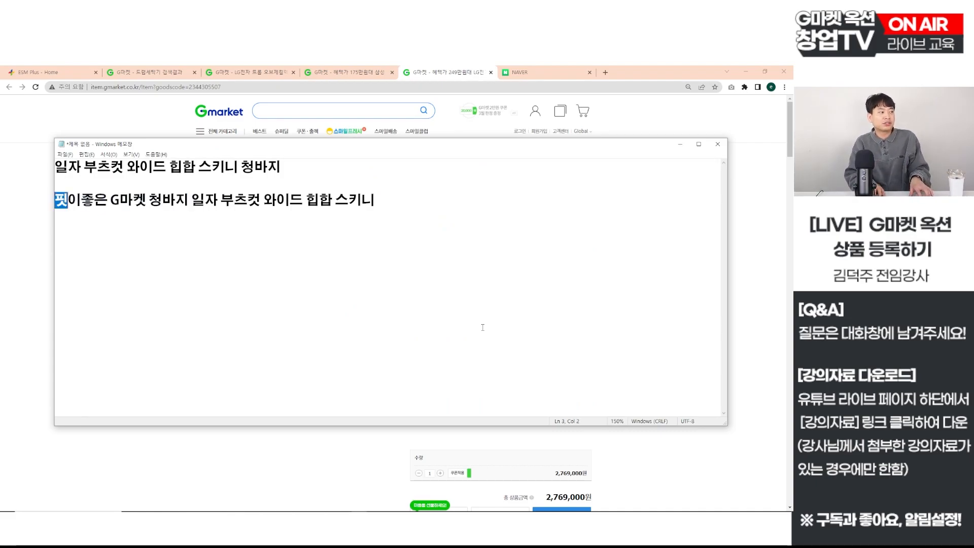
key(shift+Right)
key(shift+Right)
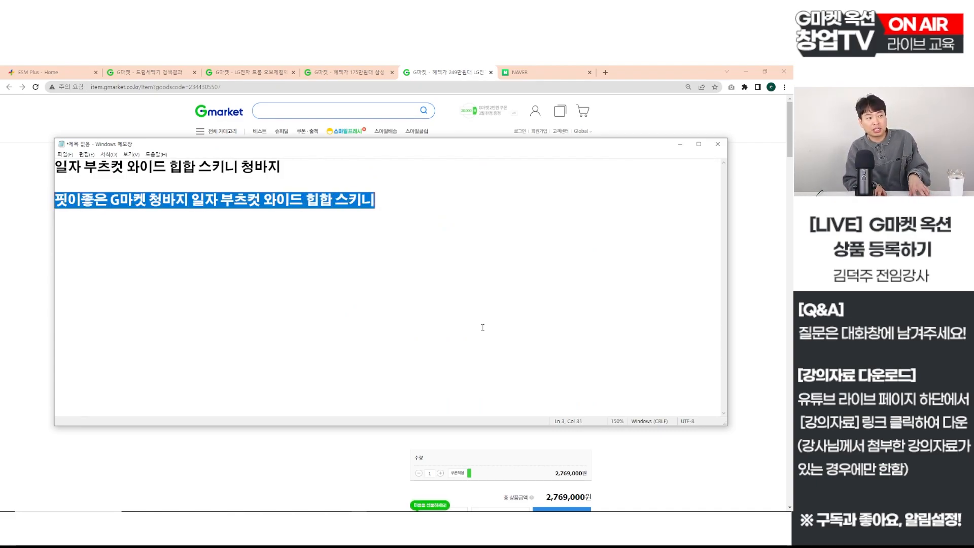
Step: Add the note "G마켓에서 쇼핑하는 고객에게 잘 어필하기 위해서" below the second product name, separated from it by two blank lines
key(Right)
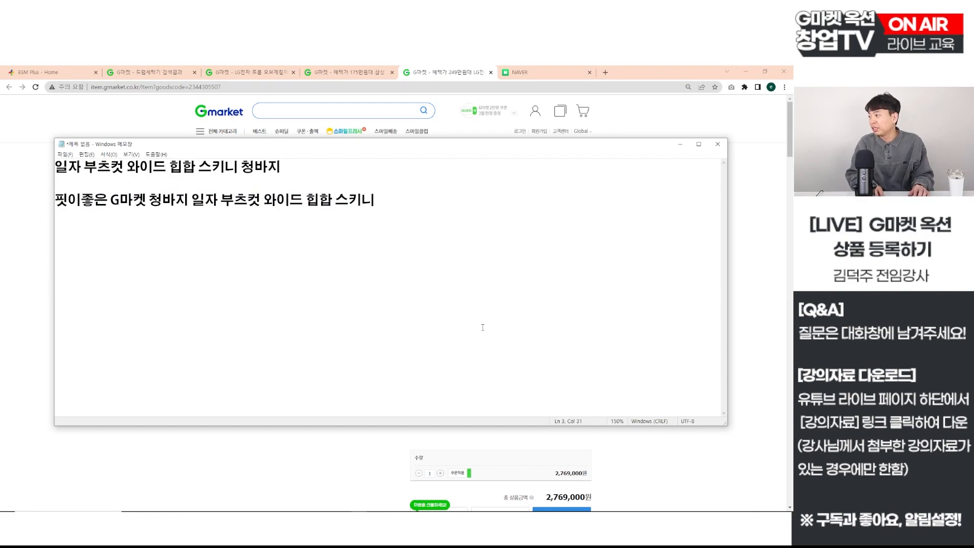
key(Return)
text(ㅎakzp)
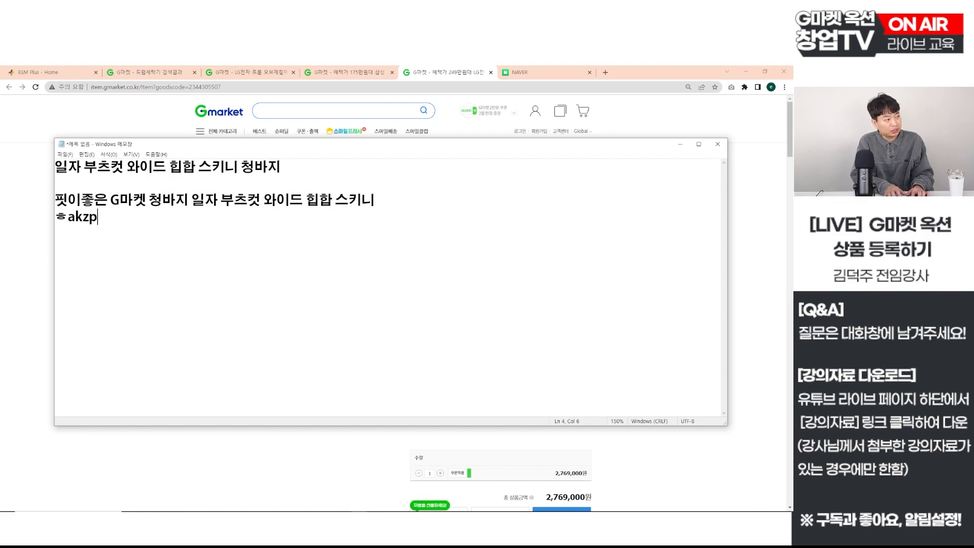
key(BackSpace)
key(BackSpace)
key(BackSpace)
key(BackSpace)
key(BackSpace)
text(G)
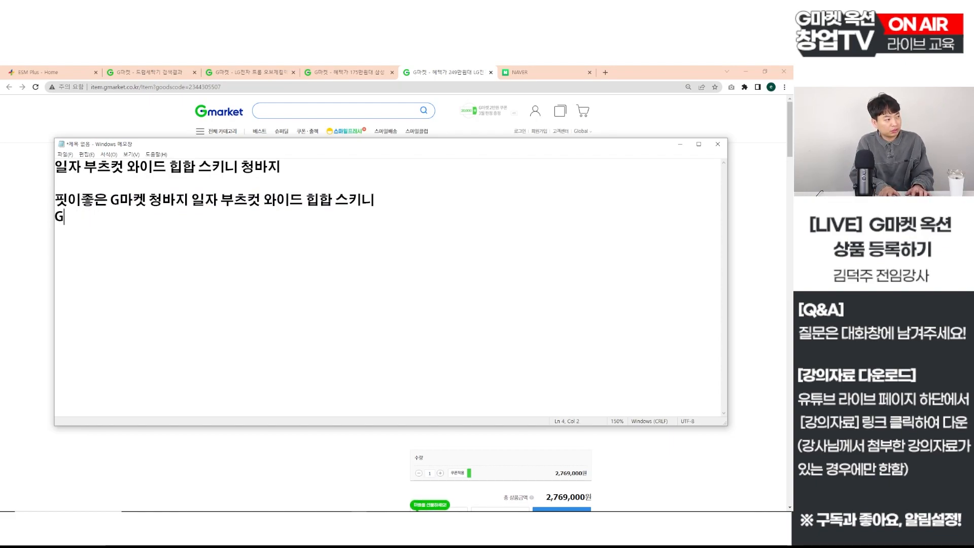
text(마켓에서 소핑하는 고객에게)
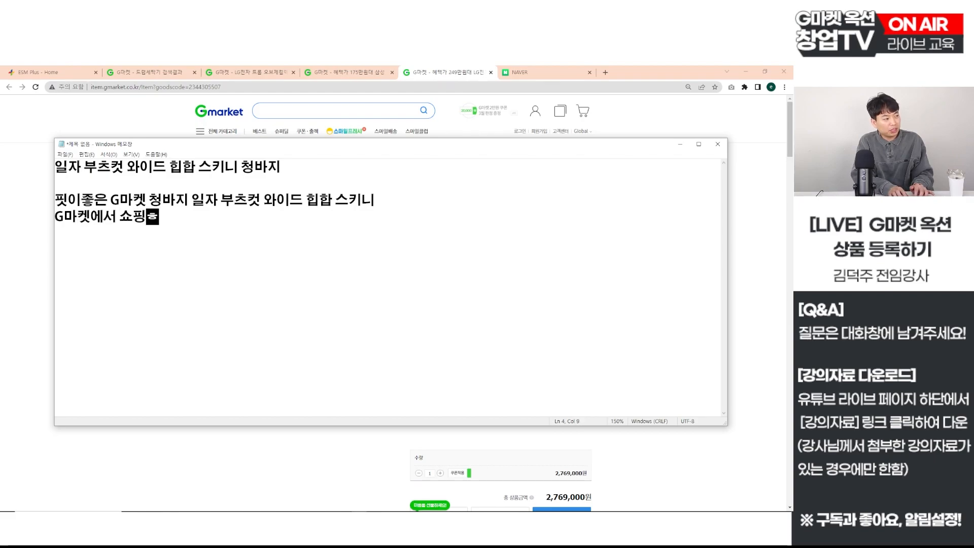
text( 잘보)
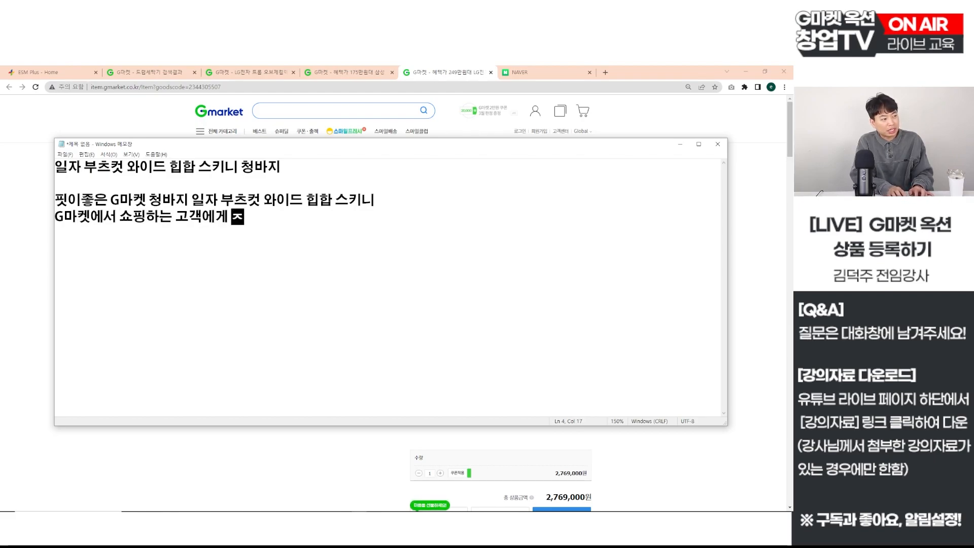
key(BackSpace)
text(어필하기 위해서)
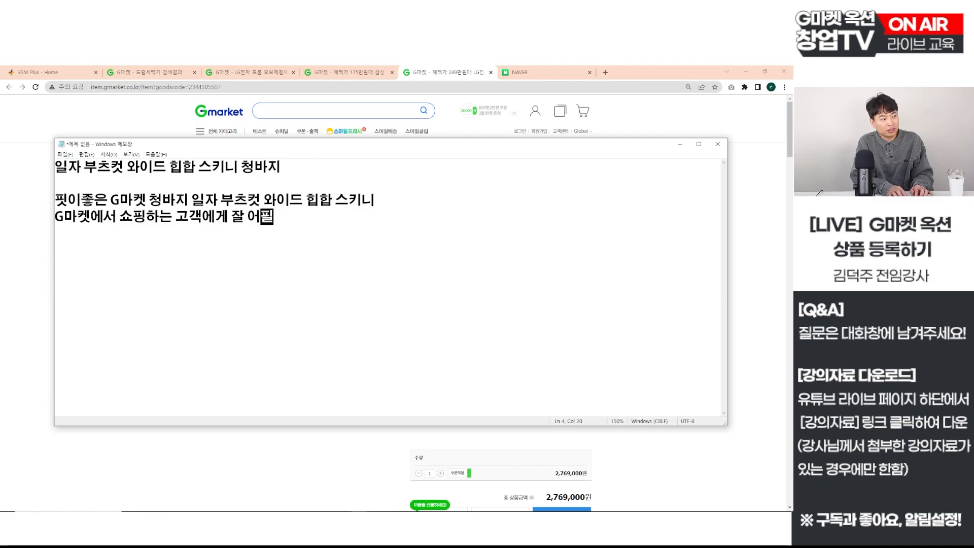
key(Home)
key(Return)
key(Return)
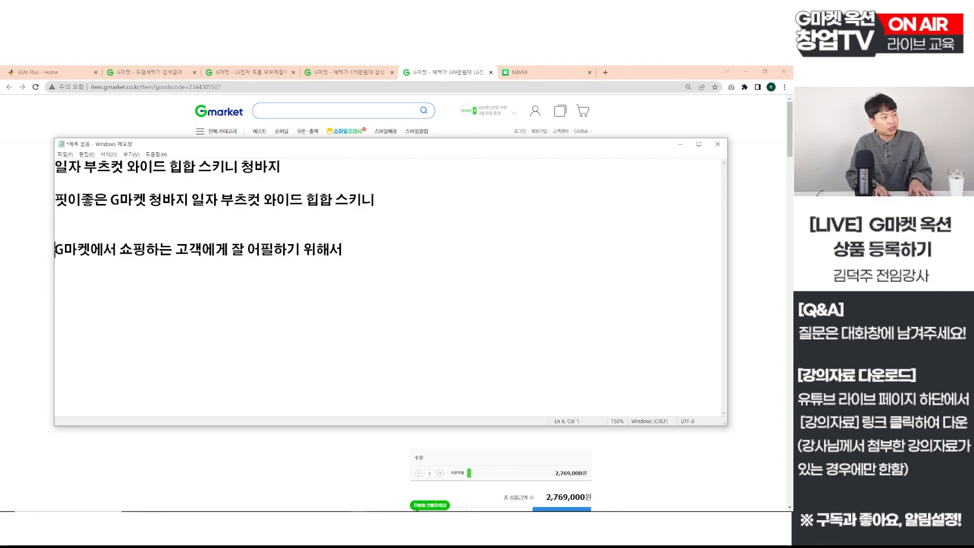
Step: Leave a blank line and add the question "네이버쇼핑으로 긁혀서 나간다고 했을 때 저 상품명은 좋은걸까?" below the first note
key(Down)
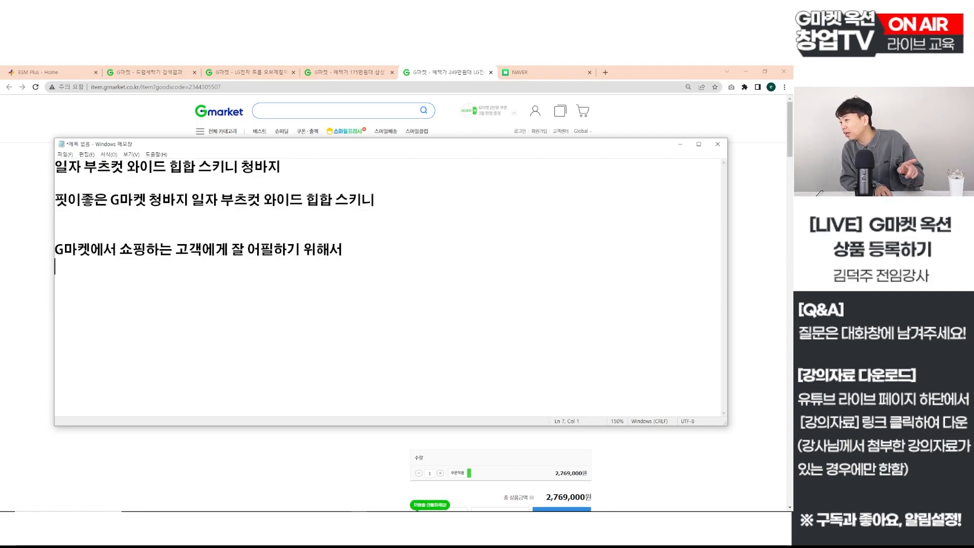
key(Return)
text(네이버)
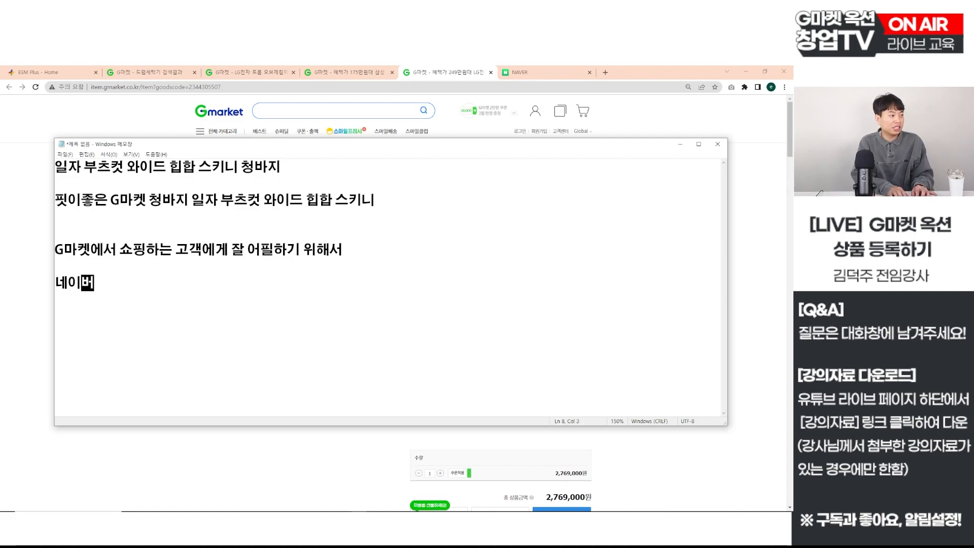
text(쇼핑으로 ㄱ긁)
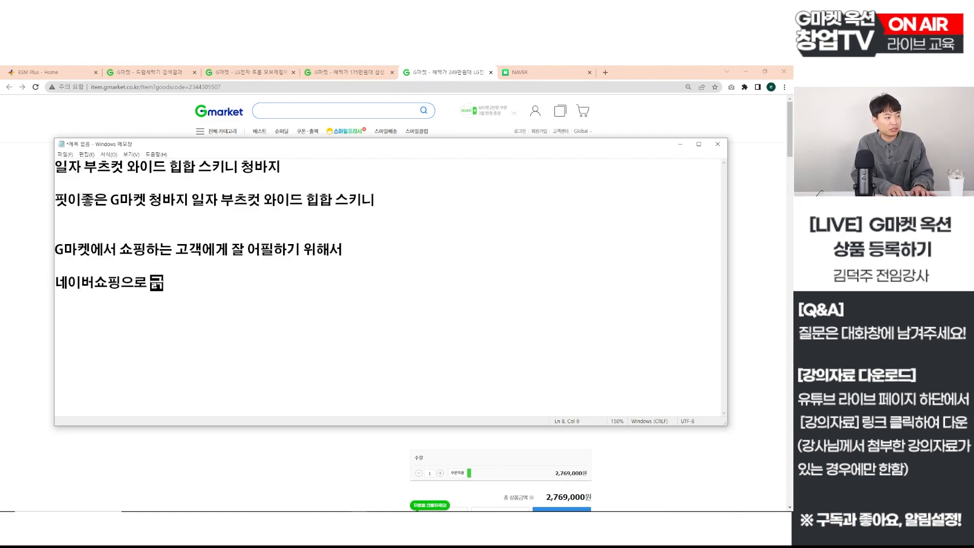
text(혀서 나간닥고 )
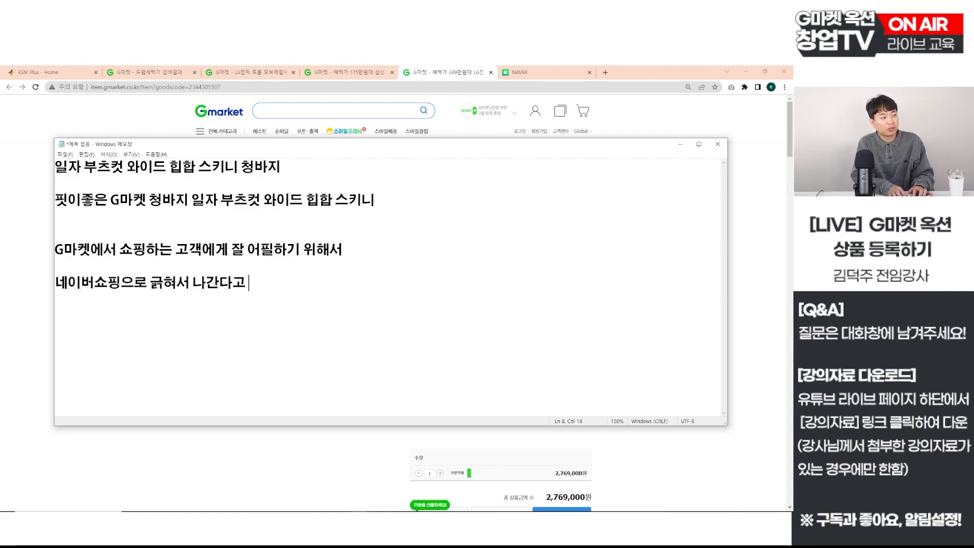
text(했을 대 저)
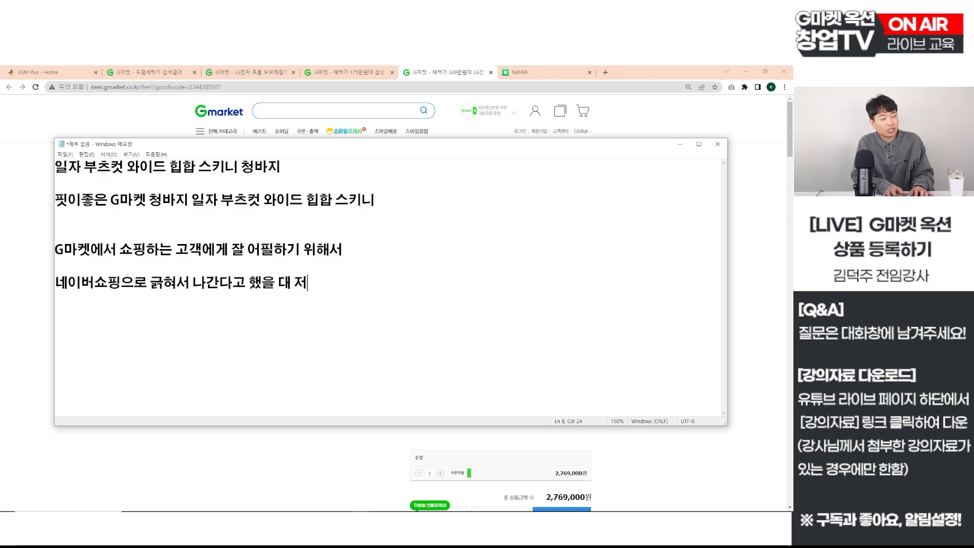
key(BackSpace)
key(BackSpace)
key(BackSpace)
text(때 저 상품며으)
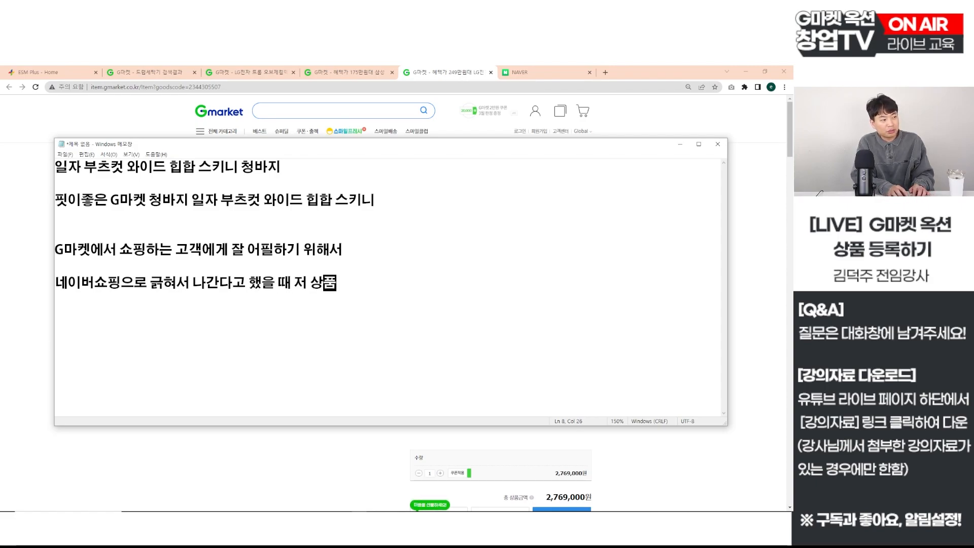
key(BackSpace)
key(BackSpace)
text(명은 좋은거)
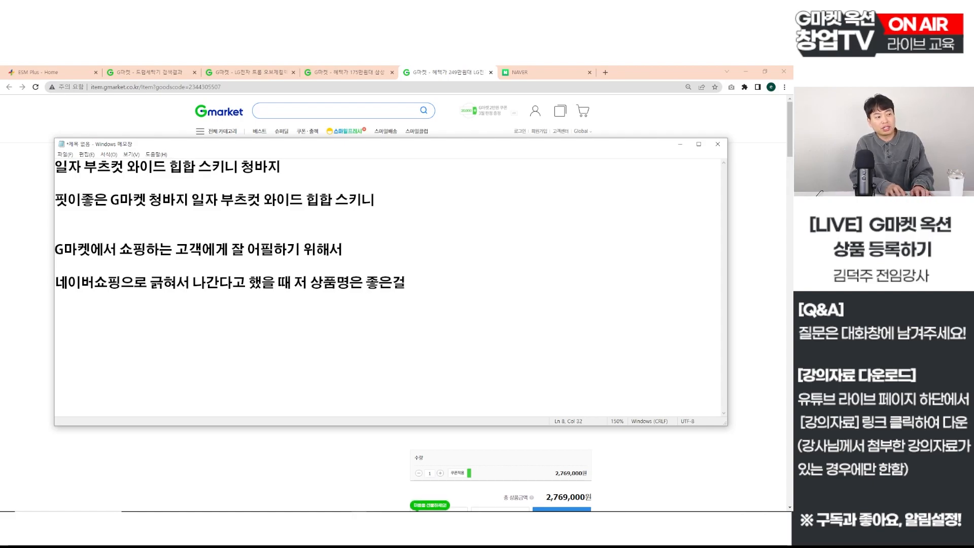
text(까?)
key(Return)
Step: Highlight "핏이좋은 G마켓" at the start of the second product name
key(Up)
key(Up)
key(Up)
key(Up)
key(Up)
key(Up)
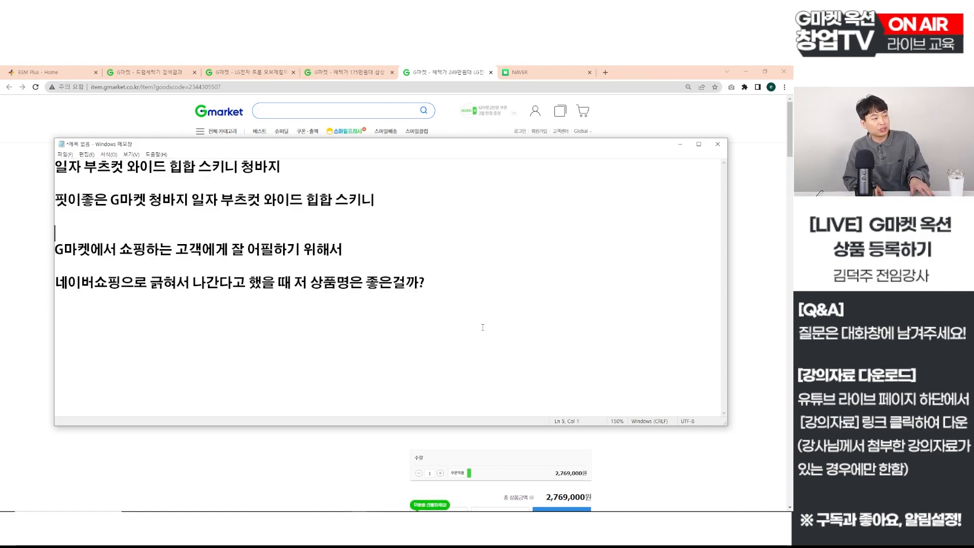
key(shift+Right)
key(shift+Right)
key(shift+Right)
key(shift+Right)
key(shift+Right)
key(shift+Right)
key(shift+Right)
key(shift+Right)
key(shift+Right)
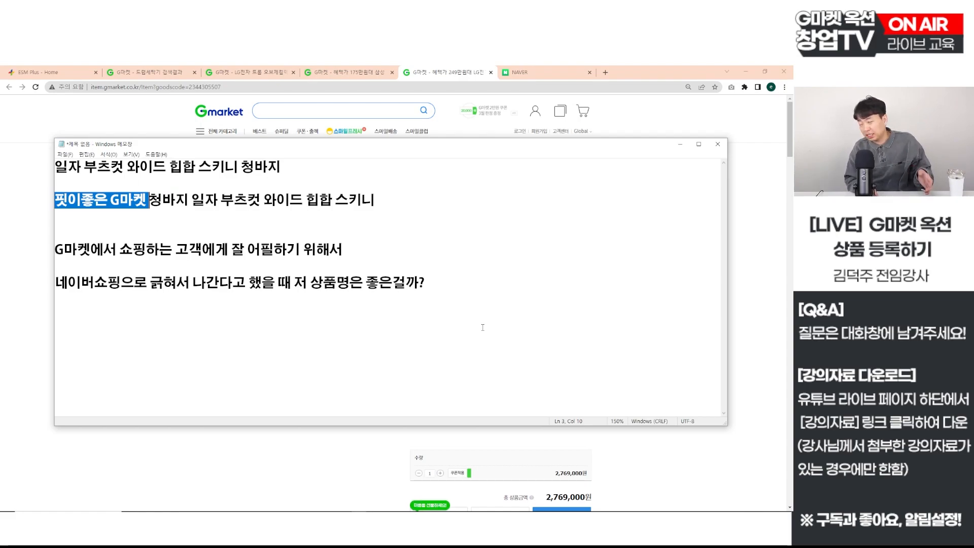
Step: Below the question, after a blank line, write "G마켓 상품을 단품으로 네이버 쇼핑에 패턴에 맞춰서 등록한다 한들 상위에 노출될 확률은 1% 미만"
key(Down)
key(Down)
key(Down)
key(Down)
key(Down)
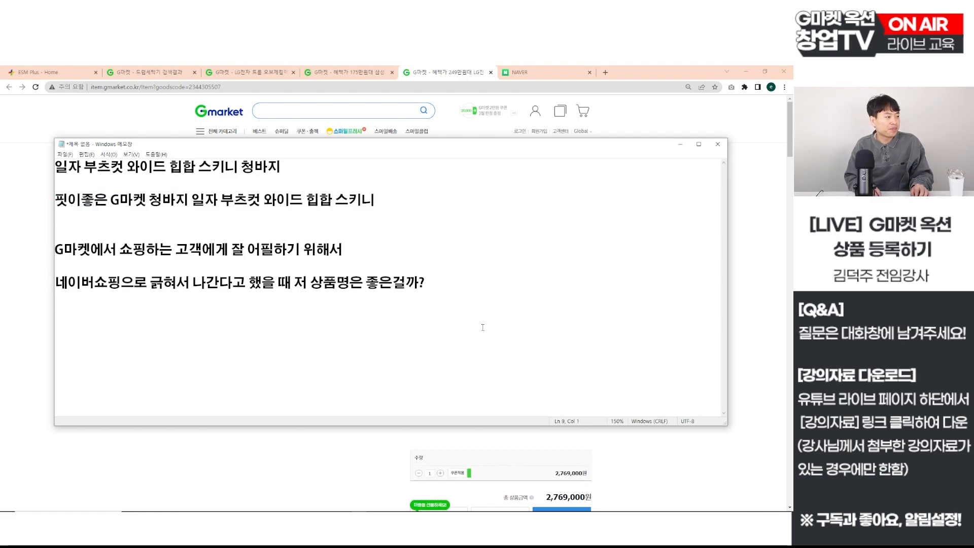
key(Return)
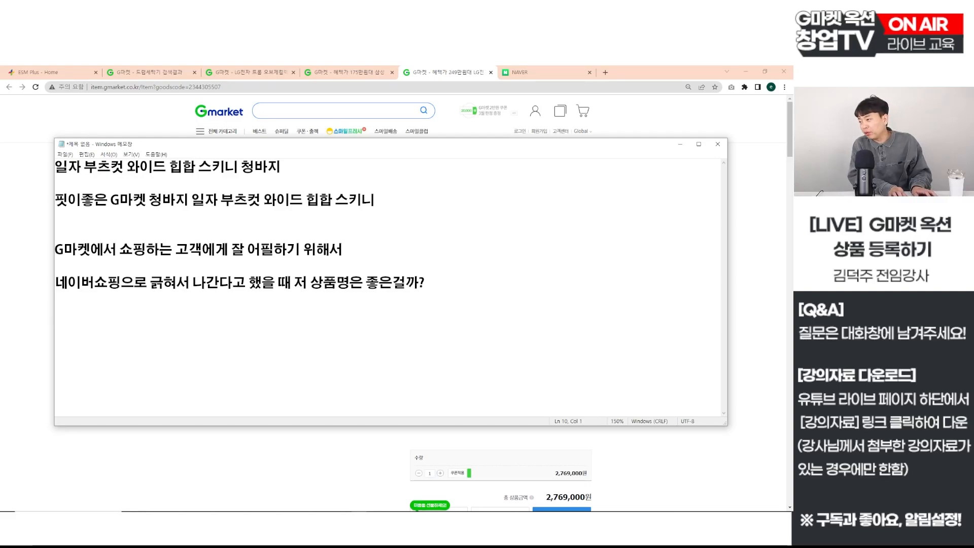
text(G마켓 상ㅍ)
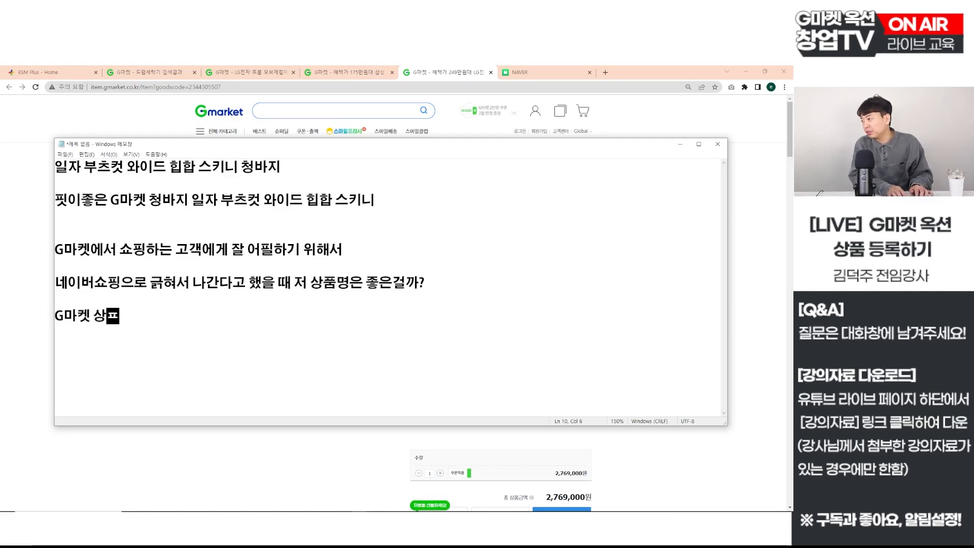
text(품을 단품으로 네)
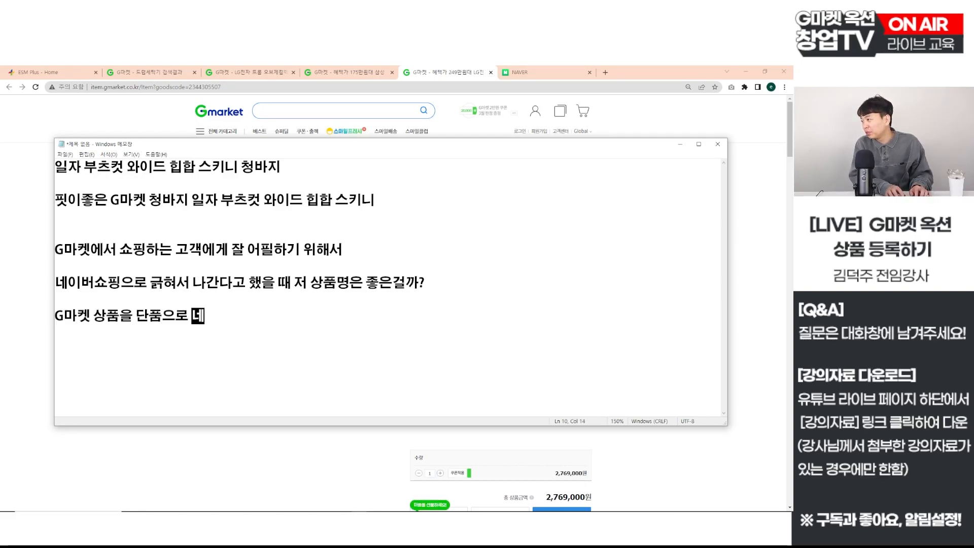
text(이버 쇼핑에 때)
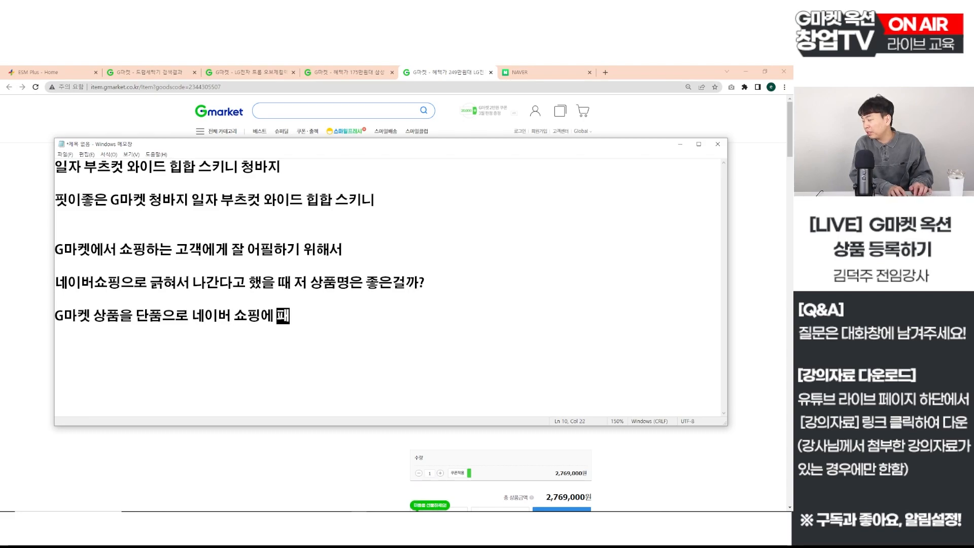
key(BackSpace)
key(BackSpace)
text(패턴에 맞춰)
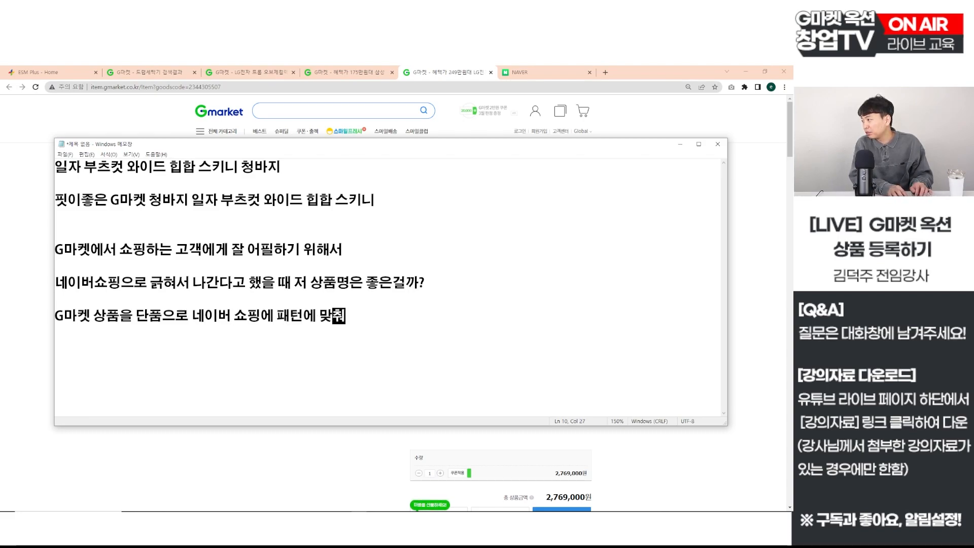
text(서 등록한다 한드)
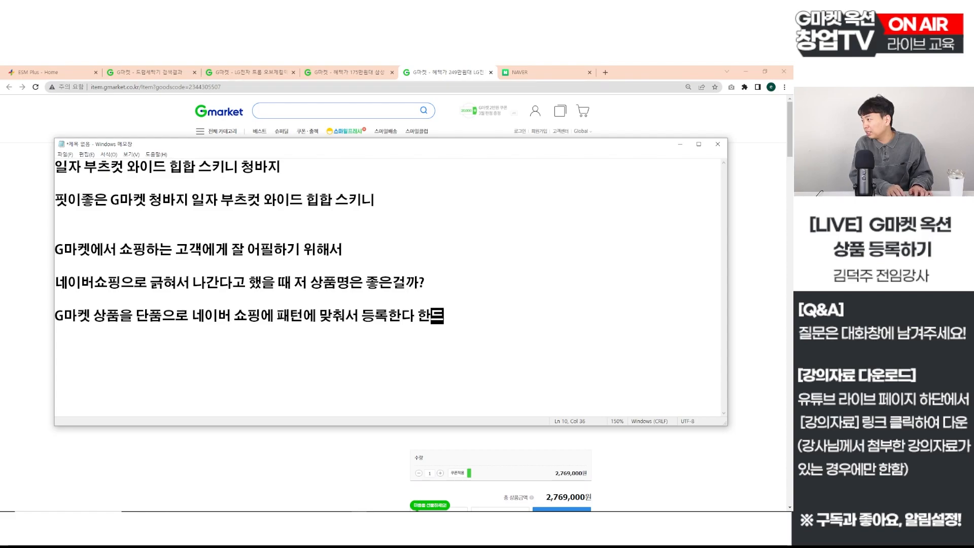
text(들 상위에 노출)
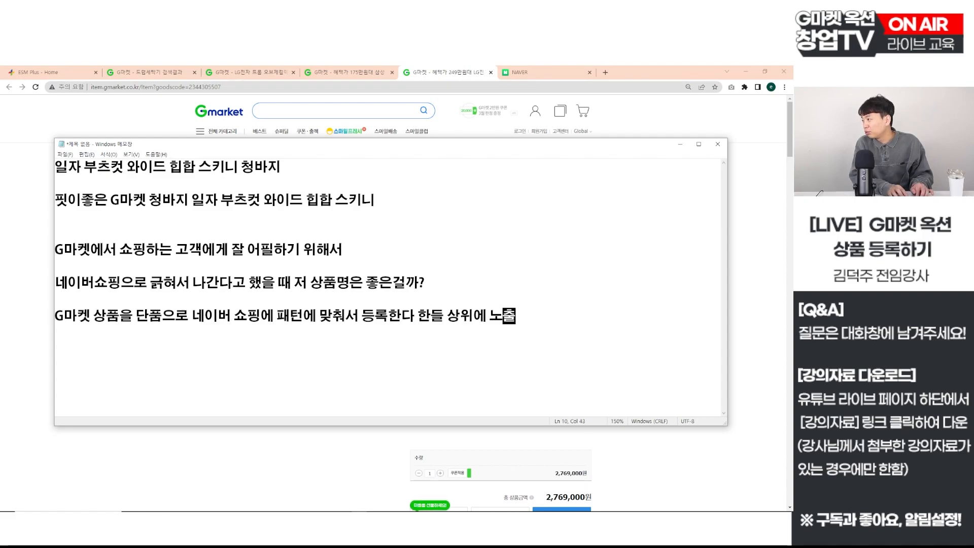
text(될 확률)
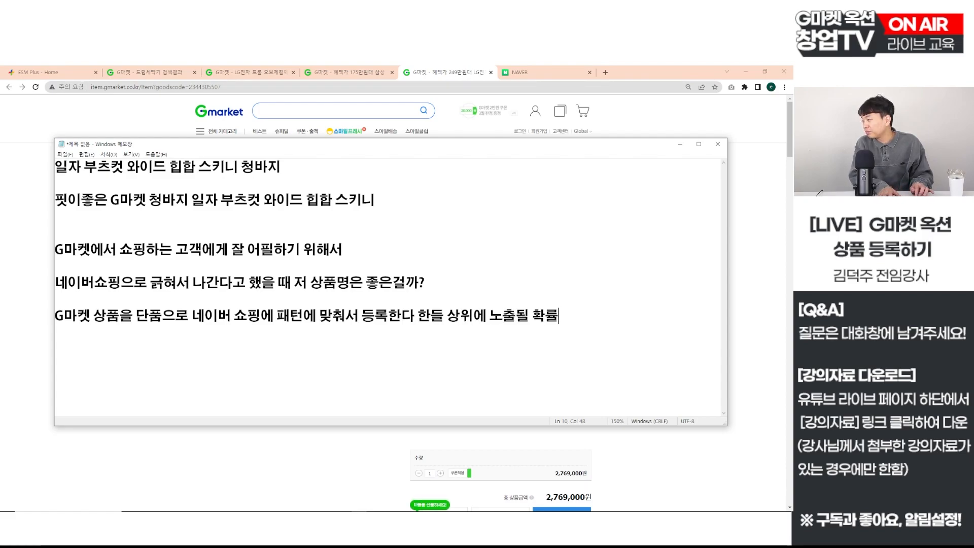
text(은 1% 미만)
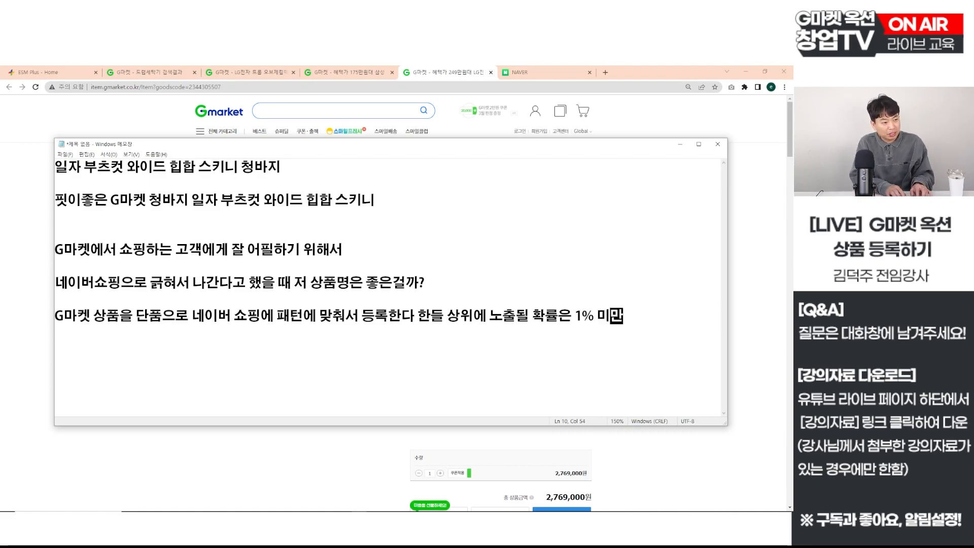
Step: Add the remark "-> 개인의 생각" directly under the line about the exposure probability
key(Return)
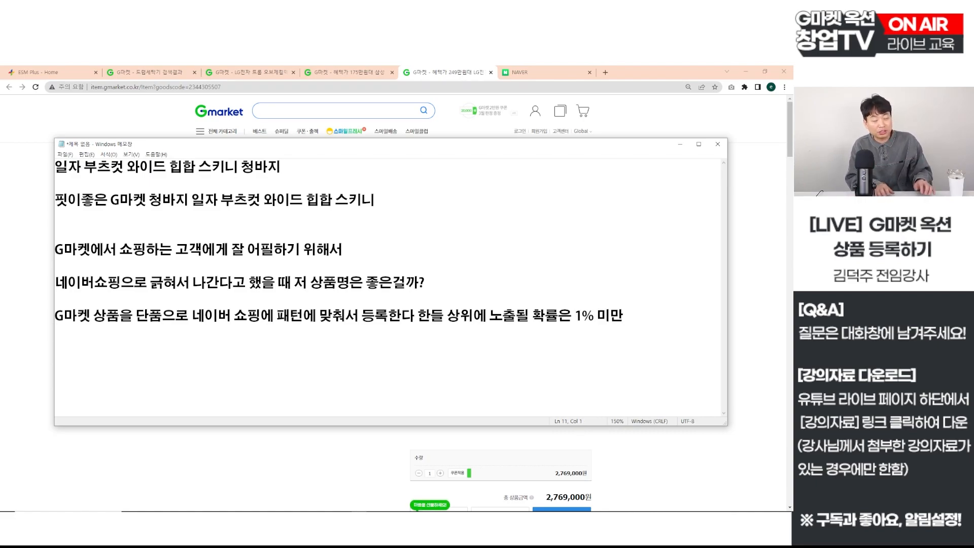
text(->)
text( 개인의 생)
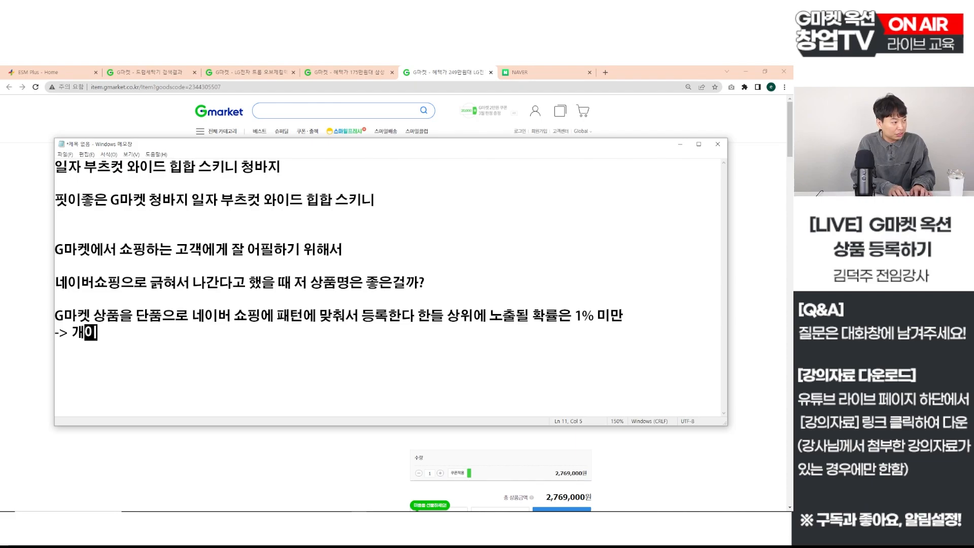
text(각)
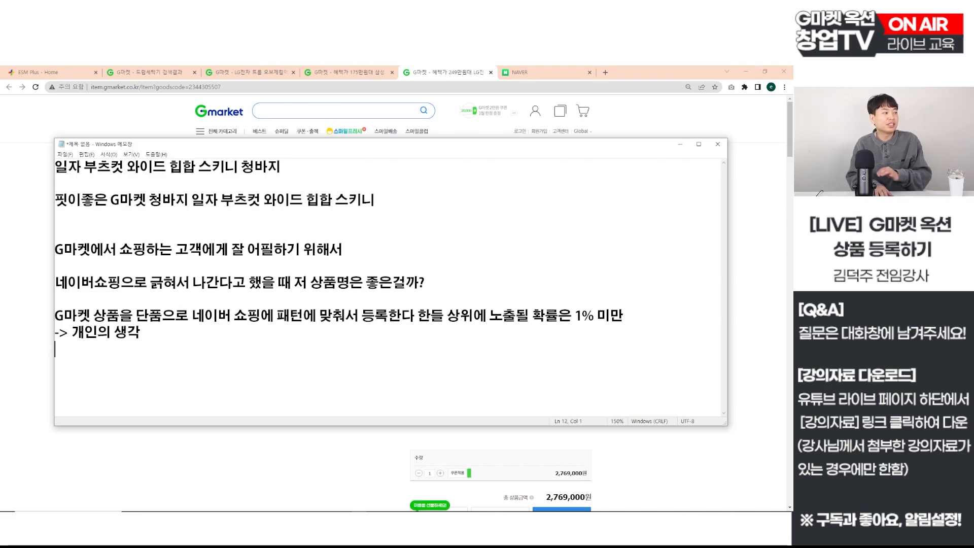
key(Return)
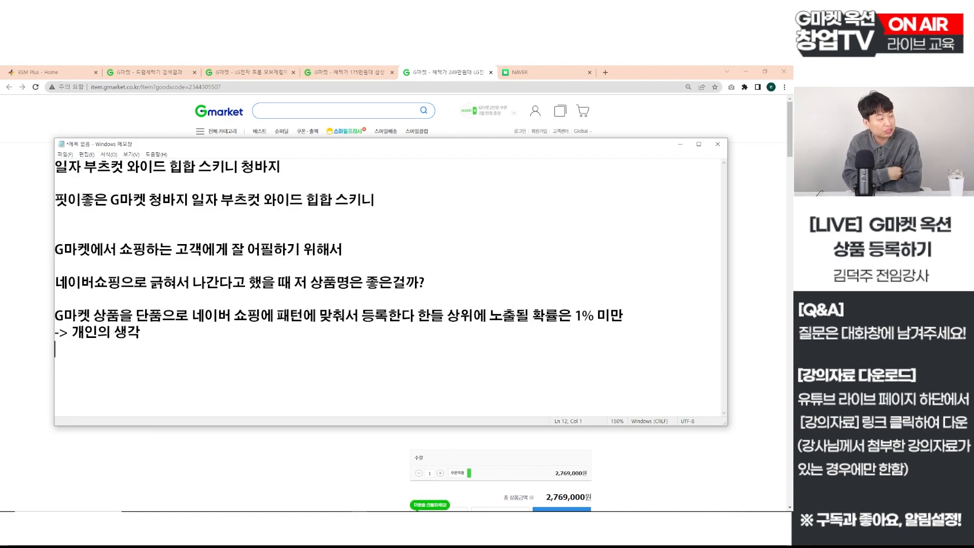
Step: After a blank line below the "-> 개인의 생각" remark, write "G마켓 상품명을 짧게 작성해야하나요? 길게 작성하나요?"
key(Up)
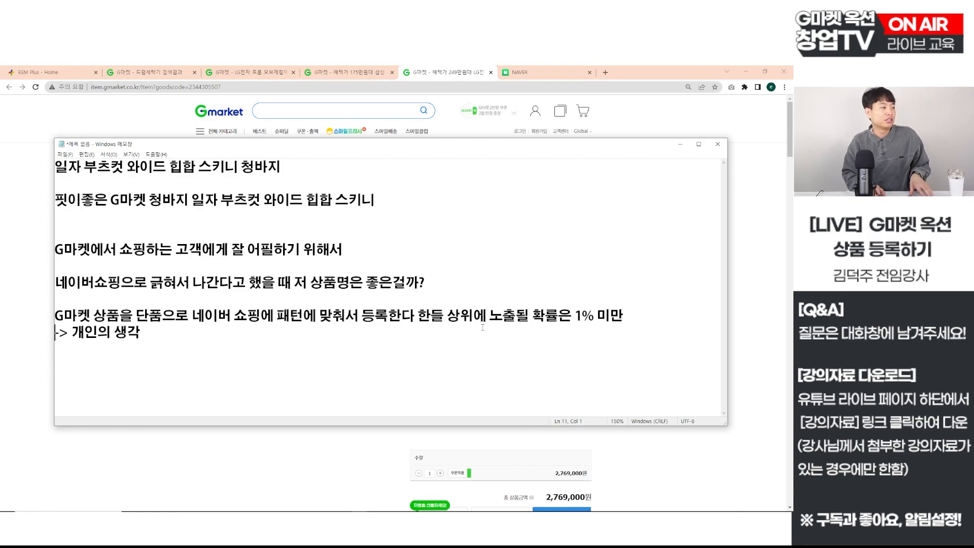
key(shift+Down)
key(Down)
key(Down)
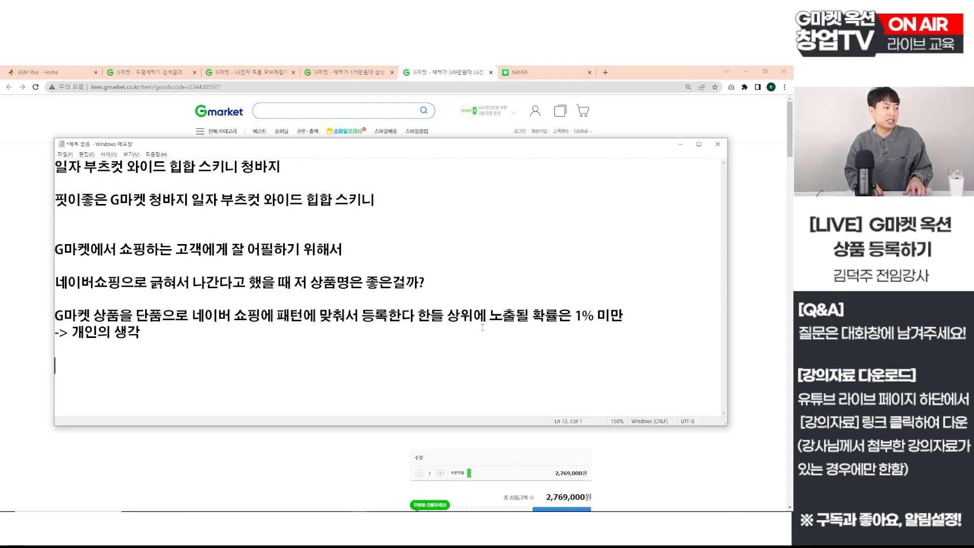
text(G마케)
text(켓 상품명)
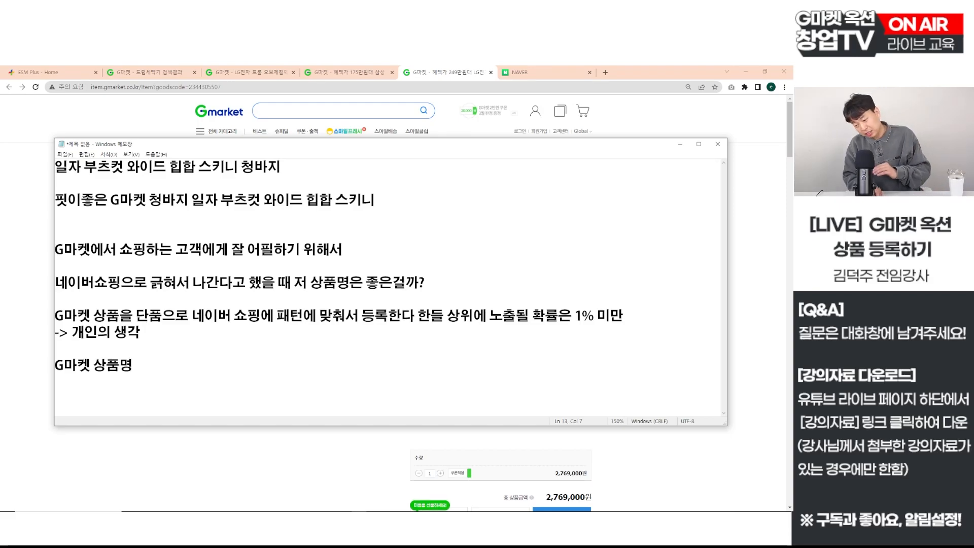
text(은 짧게 작성)
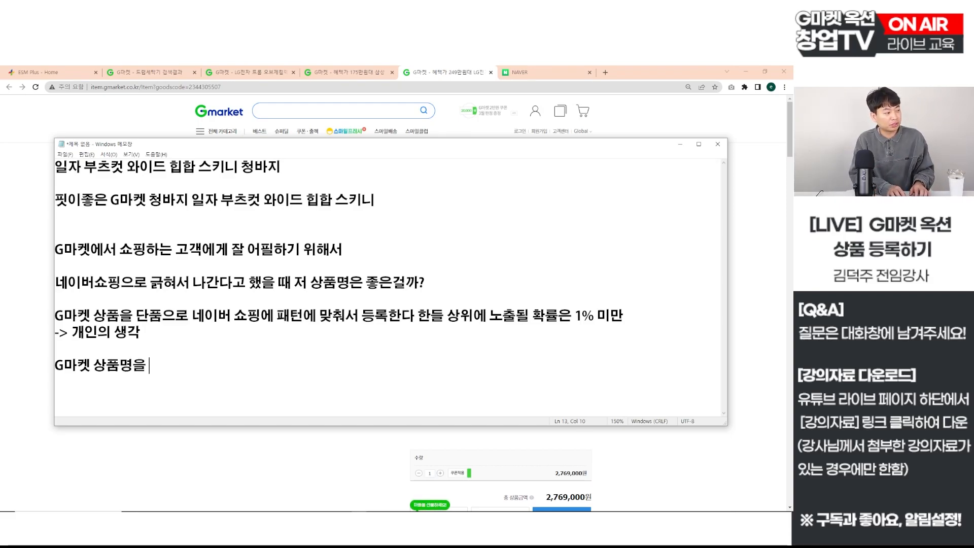
text(해야)
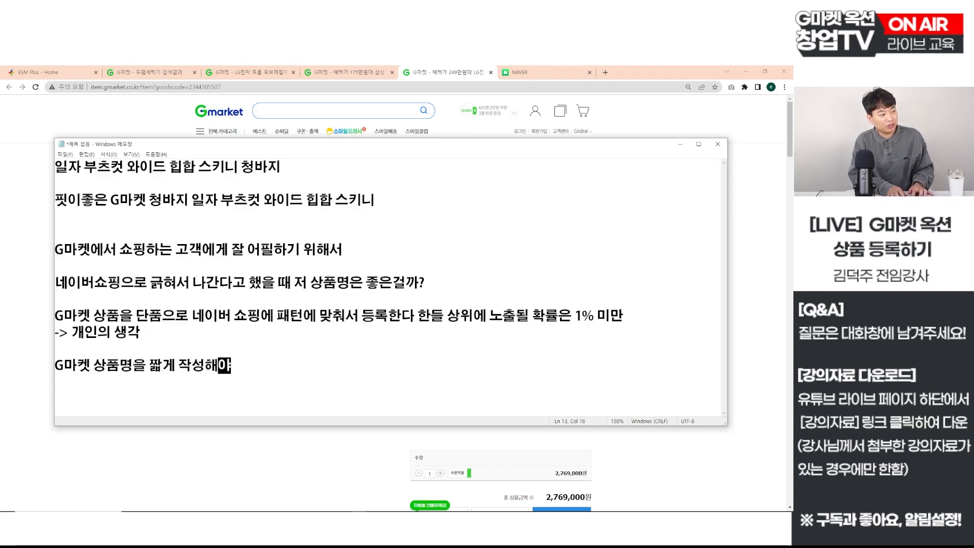
text(하나요? 길게 작)
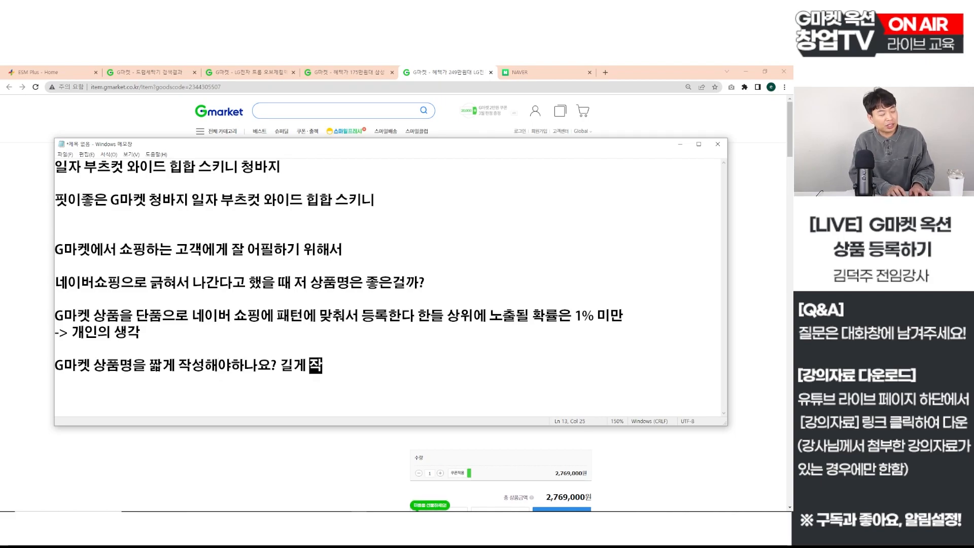
text(성하느나요?)
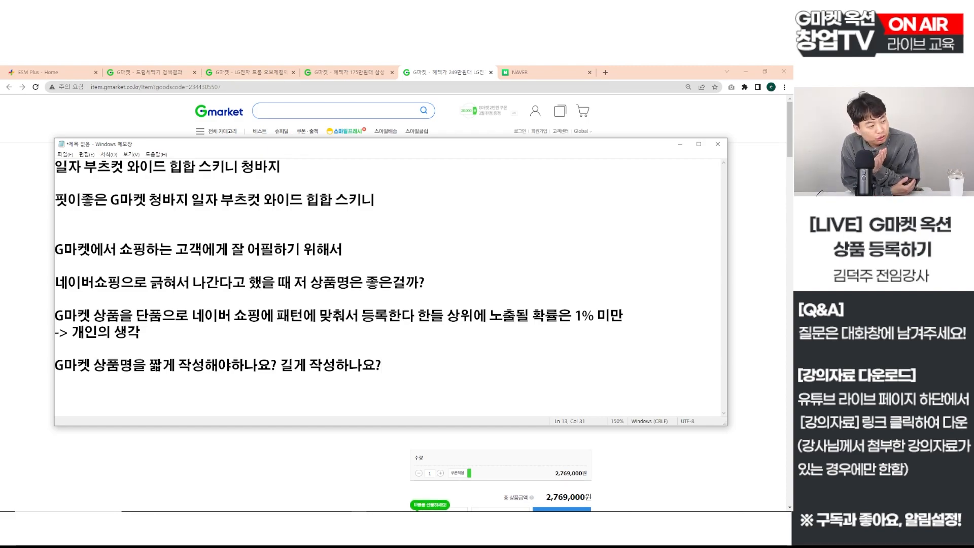
Step: Leave a blank line below the question and begin a new line with "크롤링 -> 각마켓과 네이버 ->"
key(Return)
key(Return)
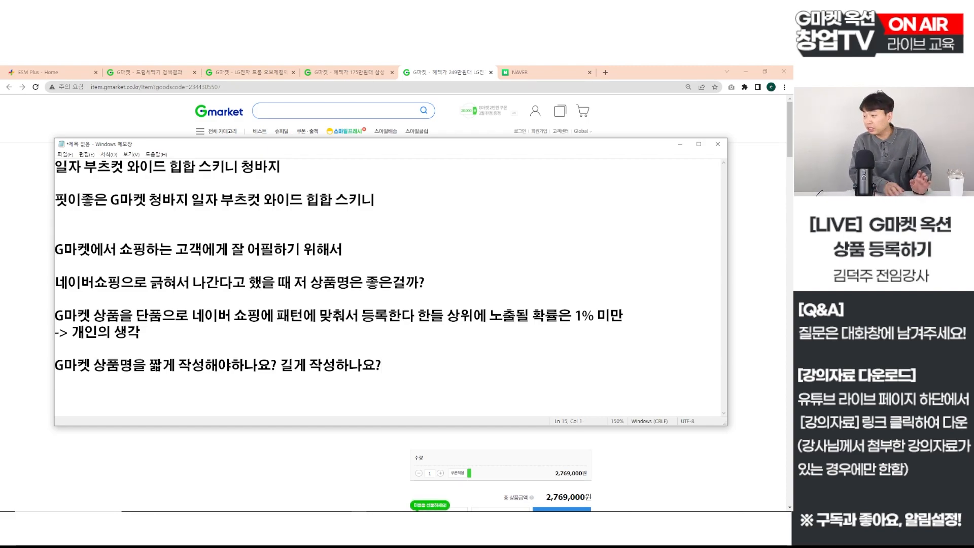
text(크롤링)
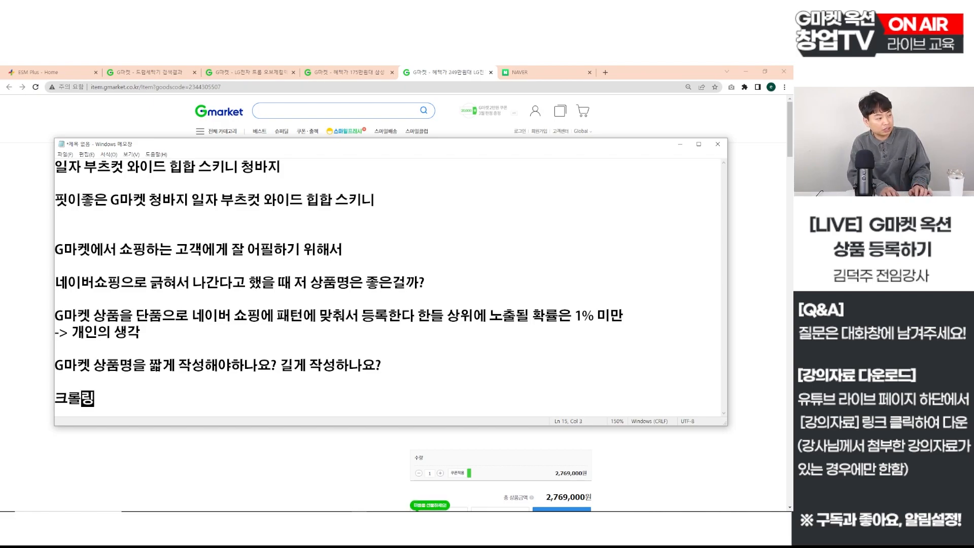
text( -)
key(Menu)
key(Escape)
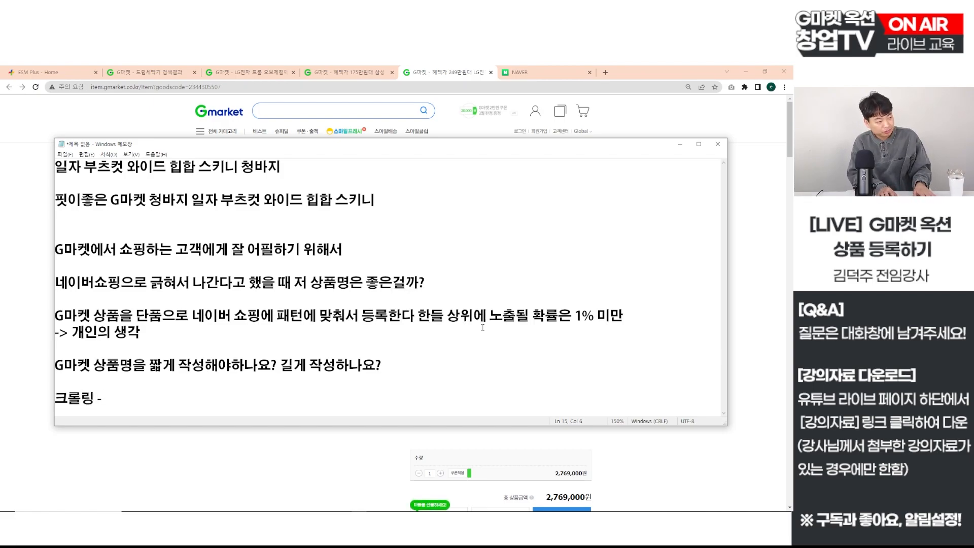
text(> r)
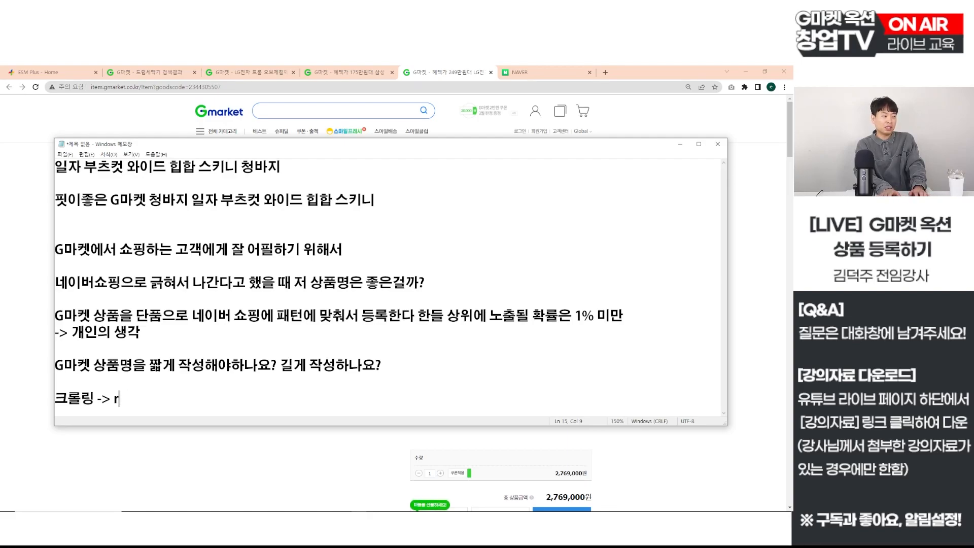
key(BackSpace)
key(Hangul)
text(각마켓과 네)
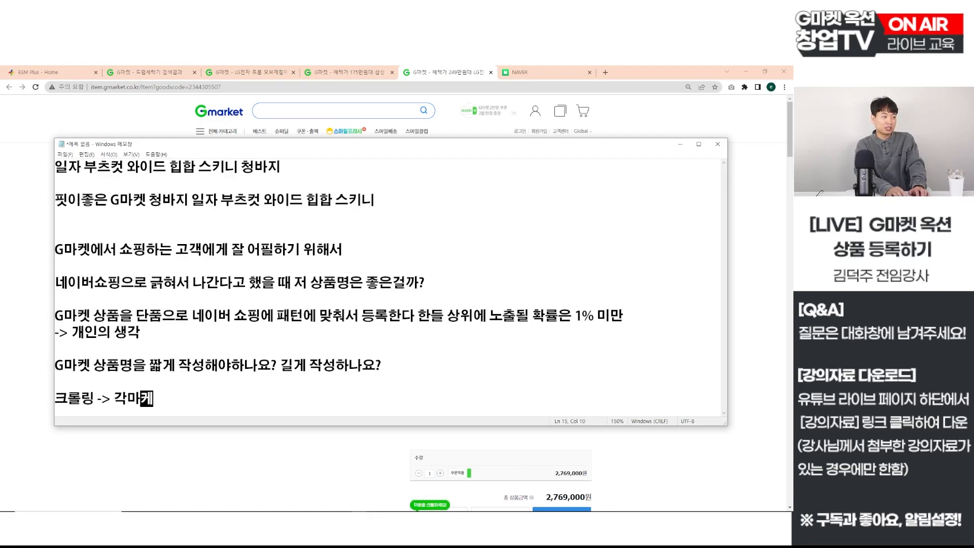
text(이버 ->)
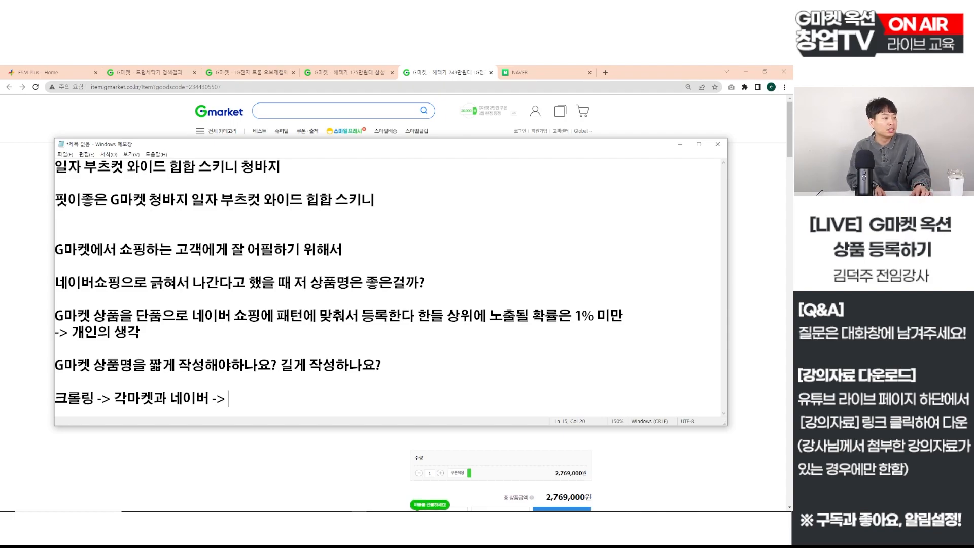
Step: Complete the crawling line by adding "카테고리? 상품명?" after the last arrow
key(Left)
key(Left)
key(Left)
key(Left)
key(Left)
key(Left)
key(Left)
key(Left)
key(Left)
key(Left)
key(Left)
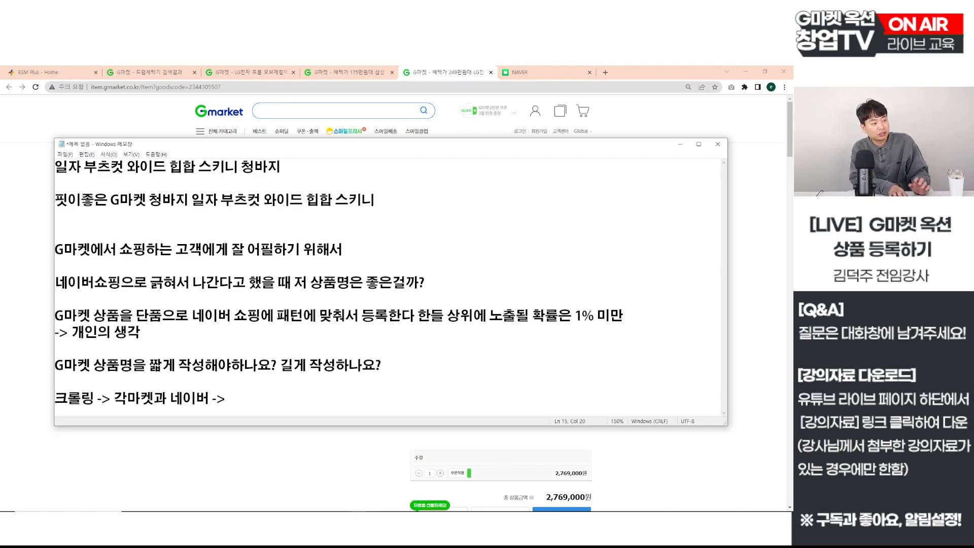
text(카)
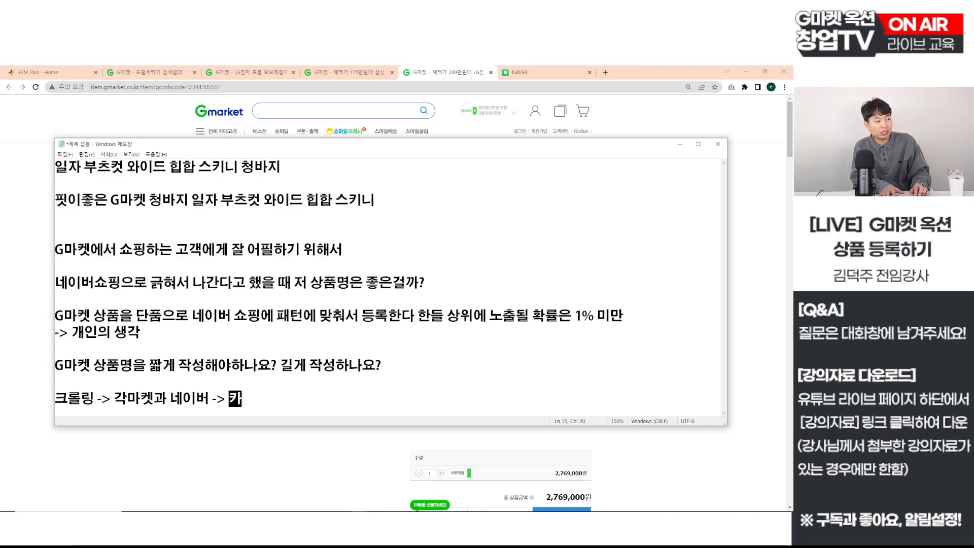
text(테고리 상품명?)
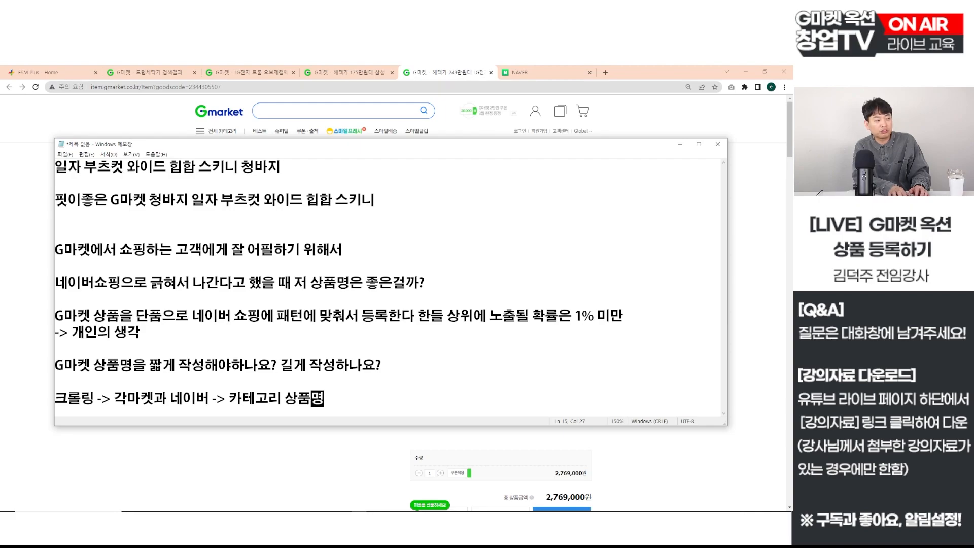
key(Left)
key(Left)
key(Left)
text(?)
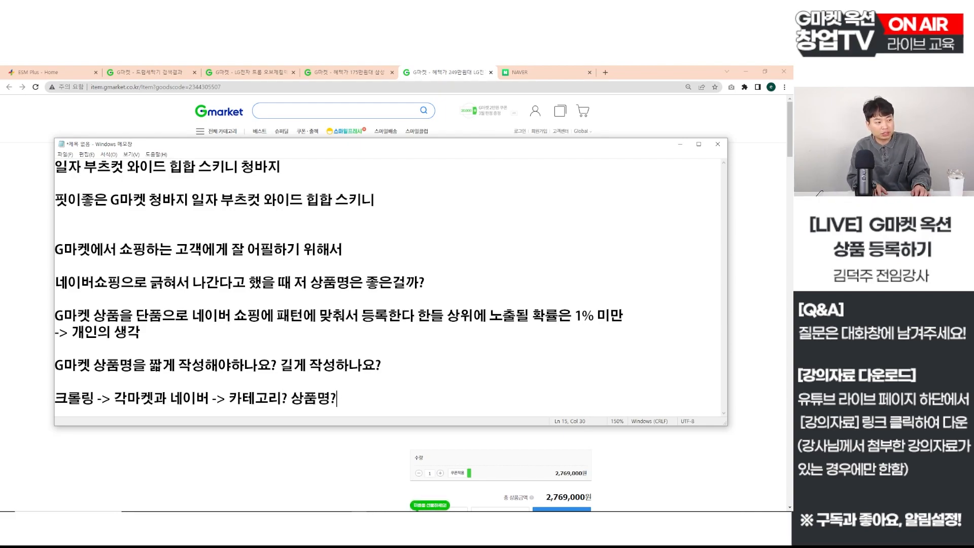
Step: Highlight the word "카테고리" in the crawling line, leaving out its question mark
key(Left)
key(Left)
key(Left)
key(Left)
key(Left)
key(Left)
key(Left)
key(shift+Left)
key(shift+Left)
key(shift+Left)
key(shift+Left)
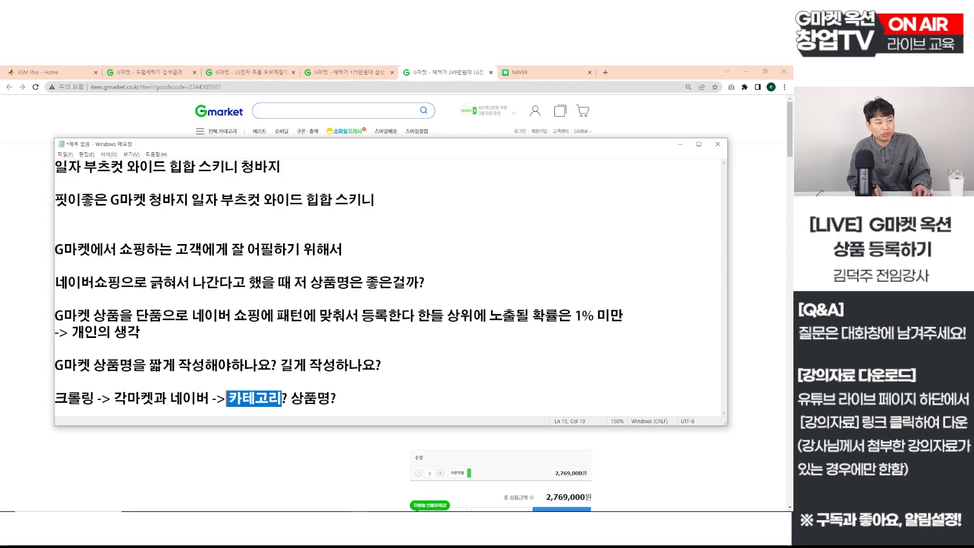
key(End)
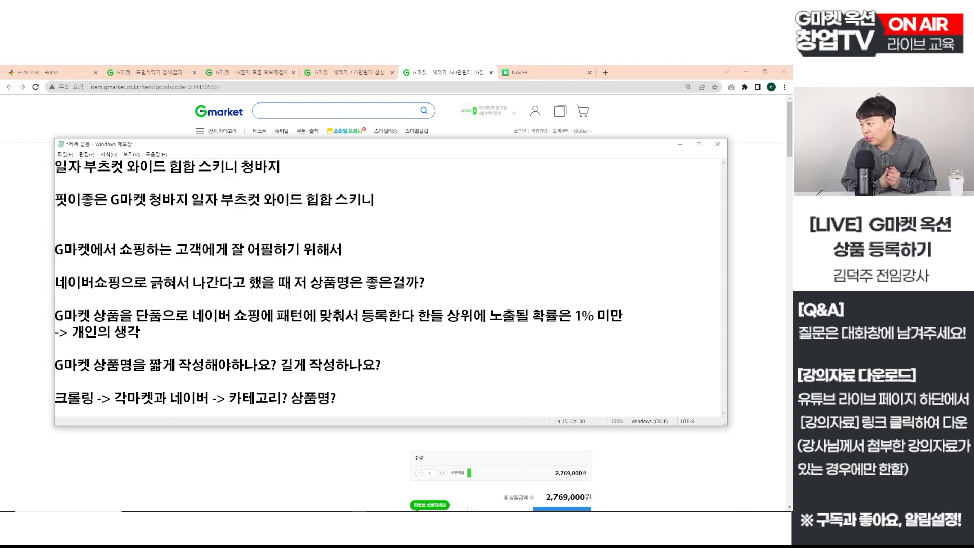
Step: Highlight "상품명?" and "카테고리?" one after the other in the crawling line, and clear the selection
key(shift+Left)
key(shift+Left)
key(shift+Left)
key(shift+Left)
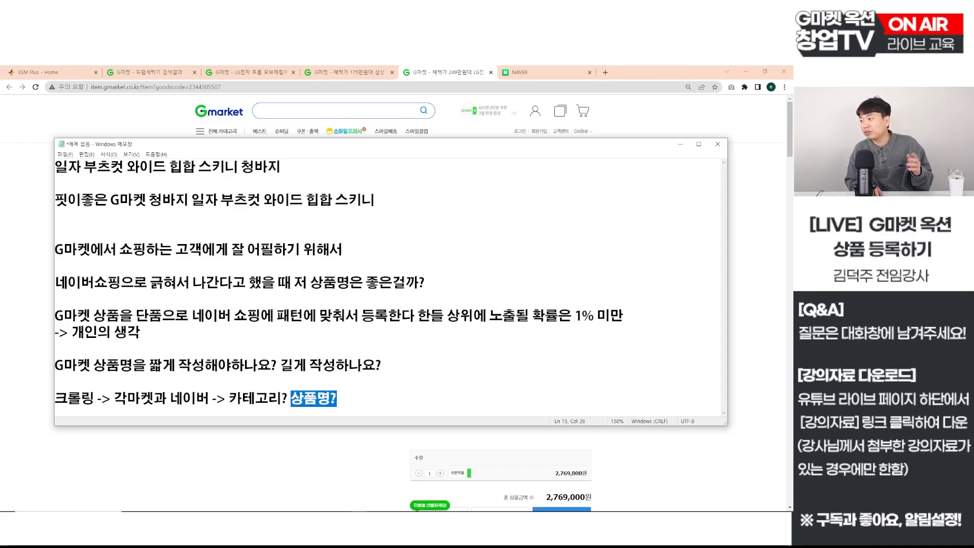
key(Left)
key(shift+Left)
key(shift+Left)
key(shift+Left)
key(shift+Left)
key(shift+Left)
key(shift+Left)
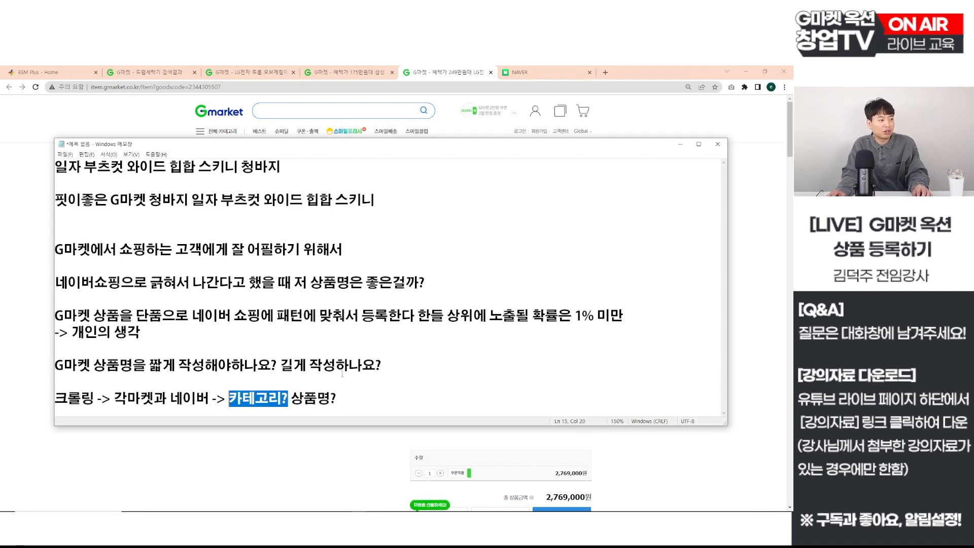
click(396, 410)
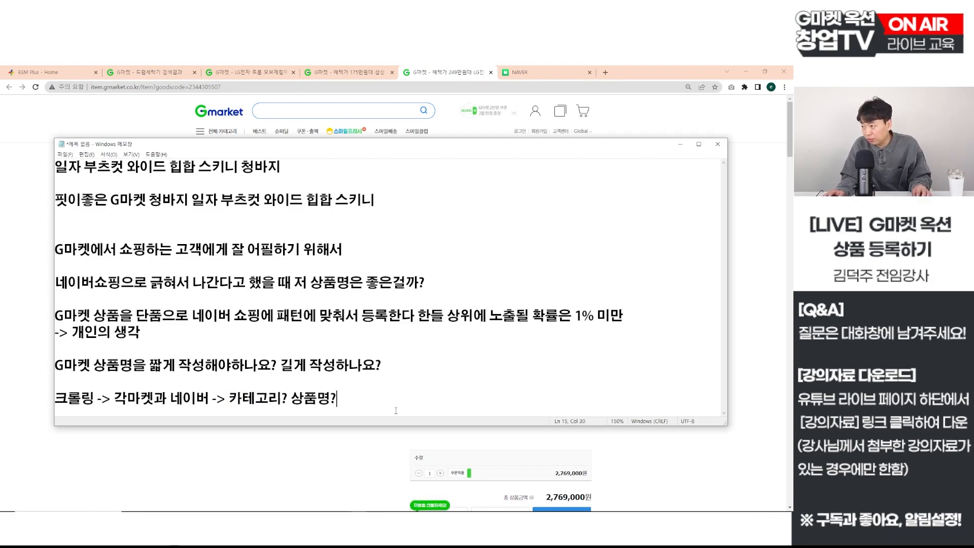
Step: Switch to the browser and examine the ESM category section of the ESM Plus product registration form
click(272, 448)
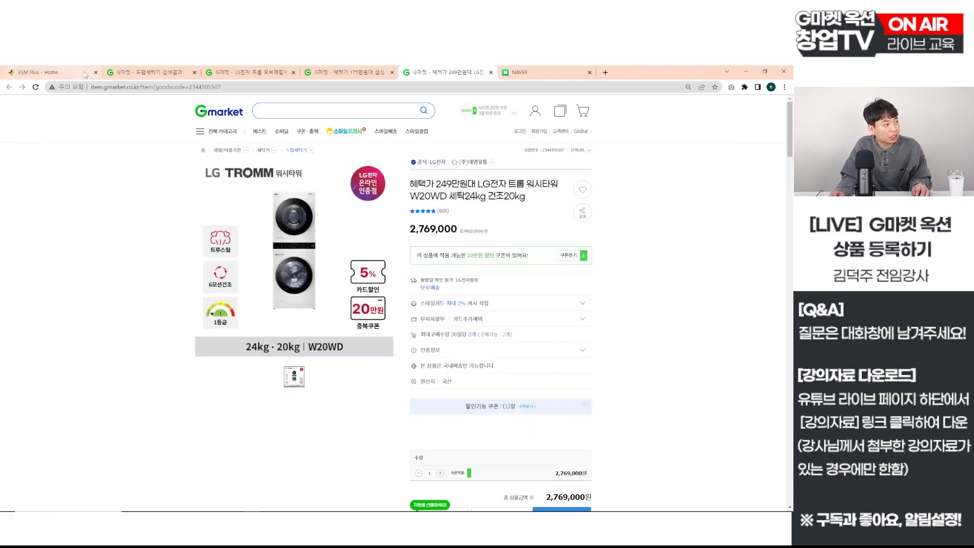
click(38, 72)
scroll(185, 301, down, 1)
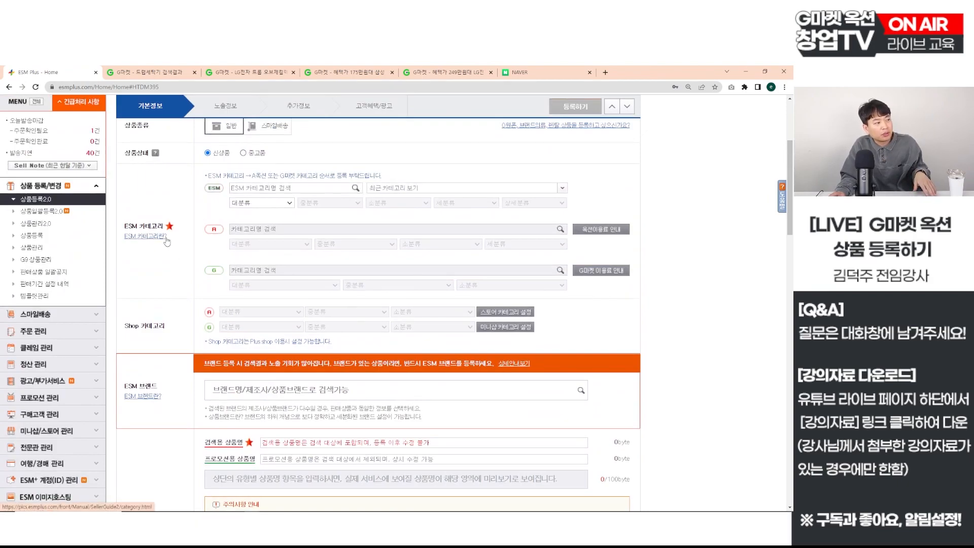
Step: Compare the open Gmarket washer-dryer product pages with the drum washing machine search results
click(147, 72)
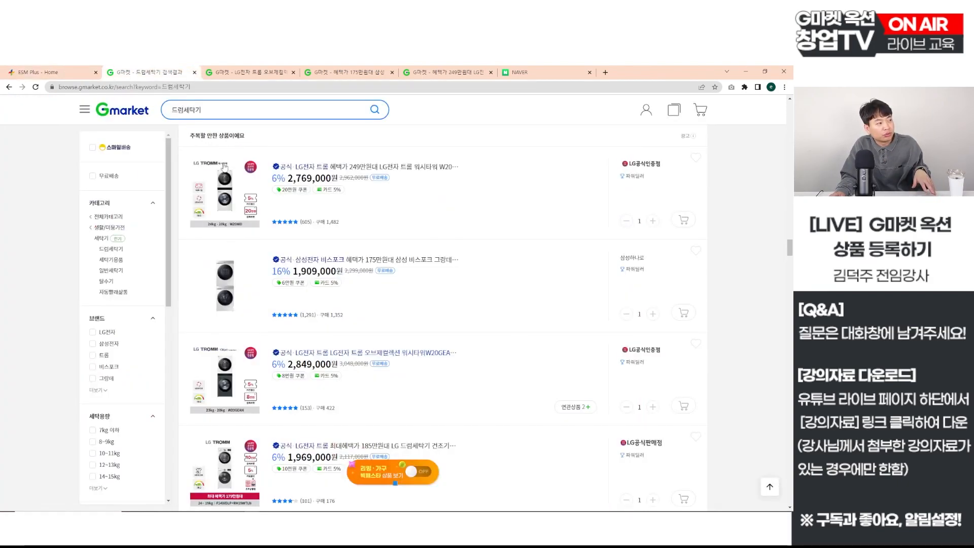
click(457, 73)
click(345, 76)
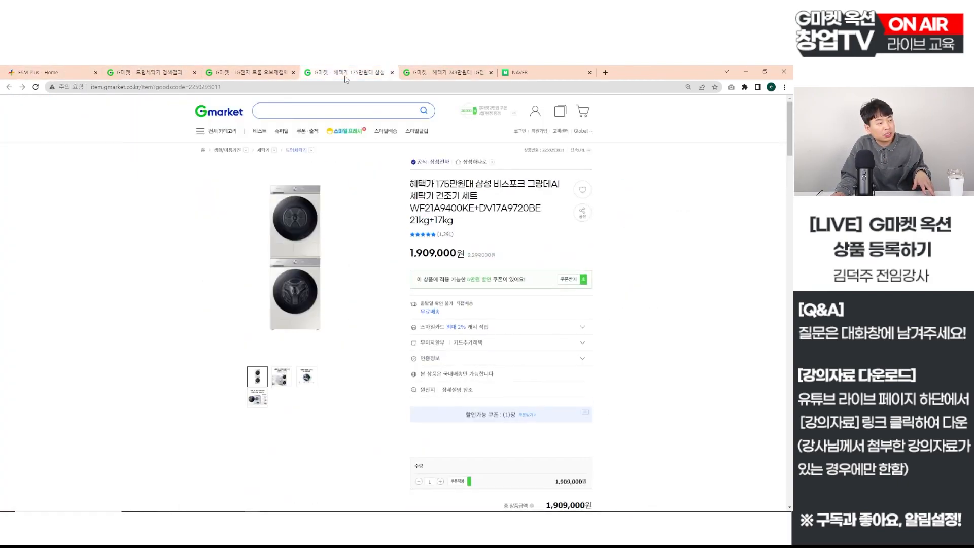
click(273, 76)
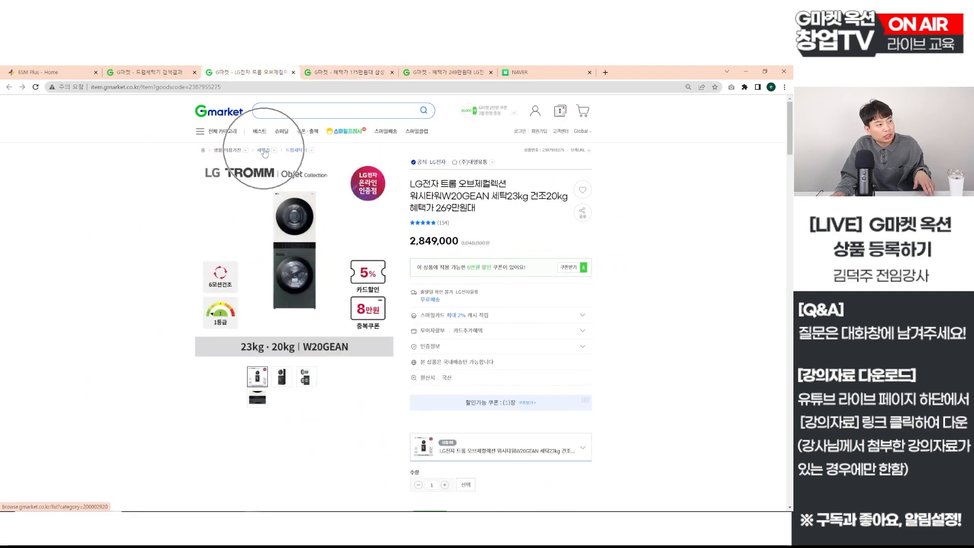
Step: Shorten the Gmarket search term to "세탁기", run the search, and look through the listed products
click(148, 72)
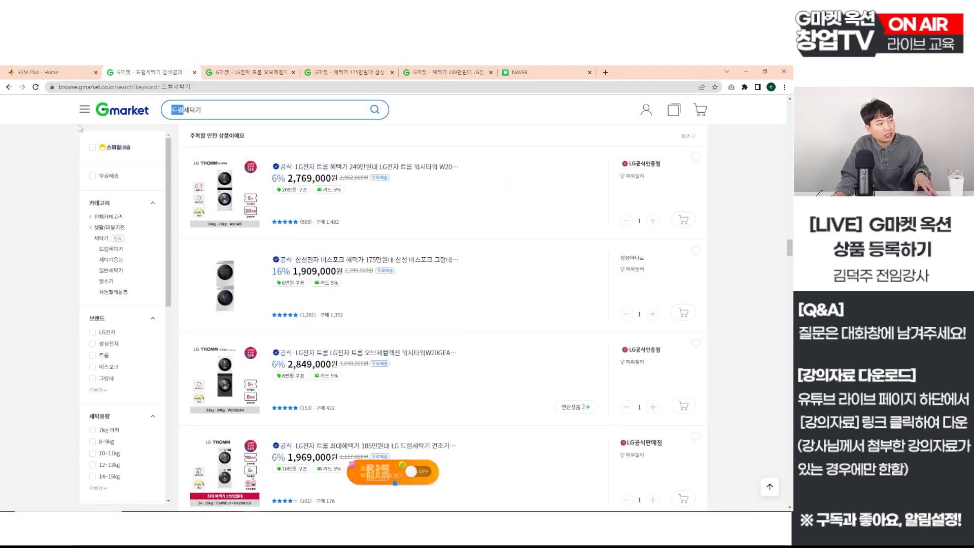
key(BackSpace)
key(Return)
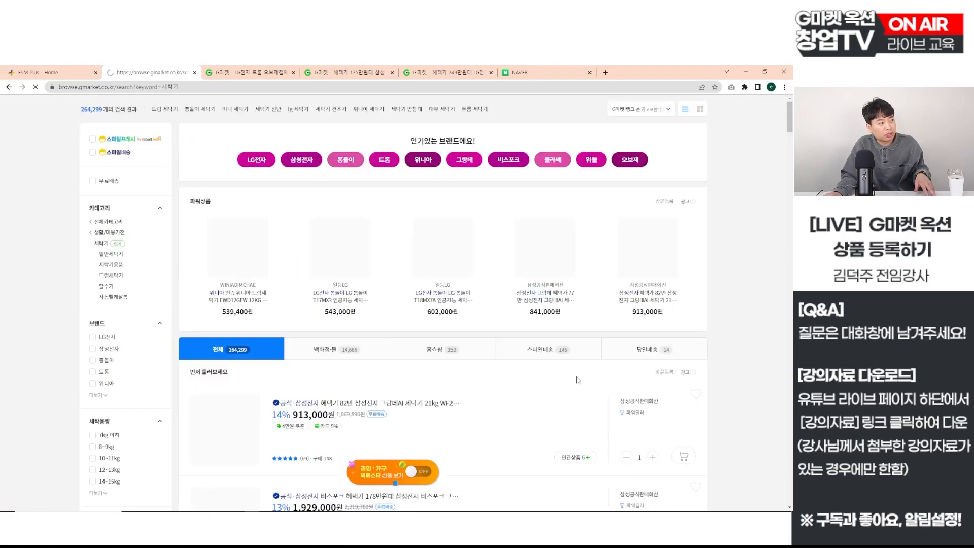
scroll(578, 380, down, 10)
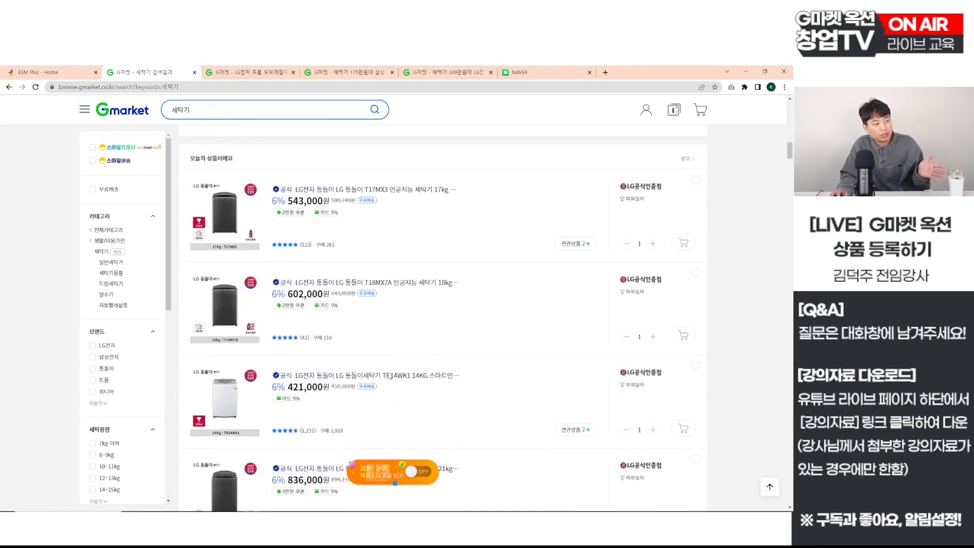
scroll(390, 376, down, 15)
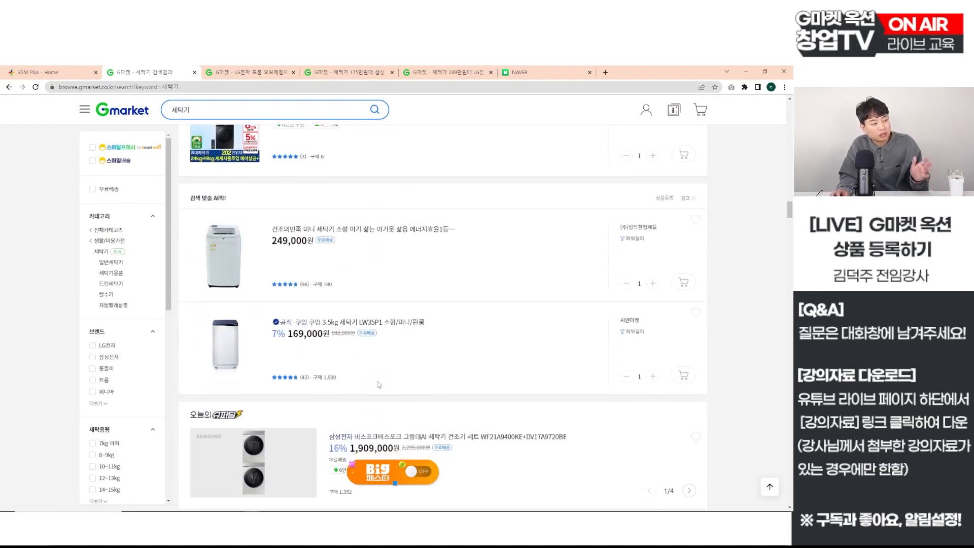
scroll(378, 384, down, 15)
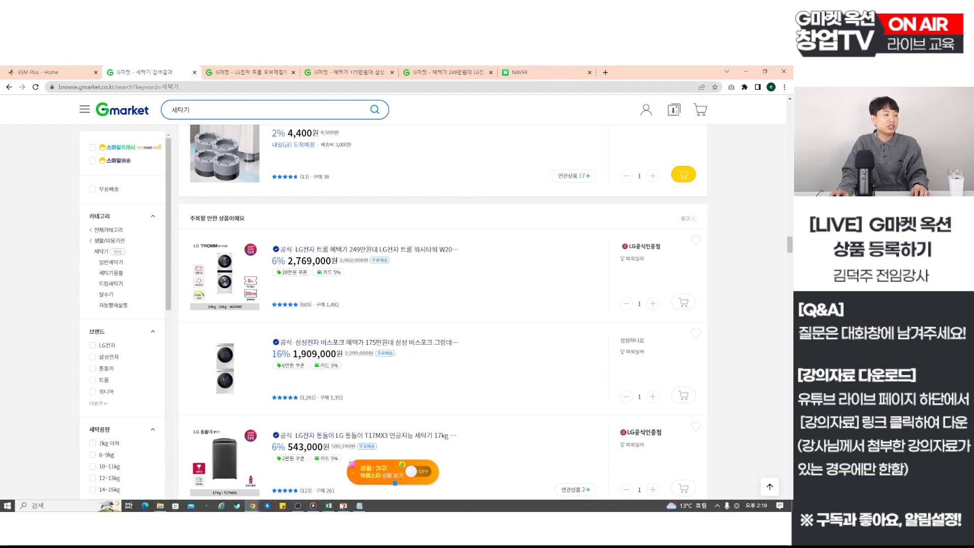
Step: Switch to Notepad and replace all the notes with the line "검색을 계속하면서 바꿔가면서"
click(358, 506)
key(ctrl+a)
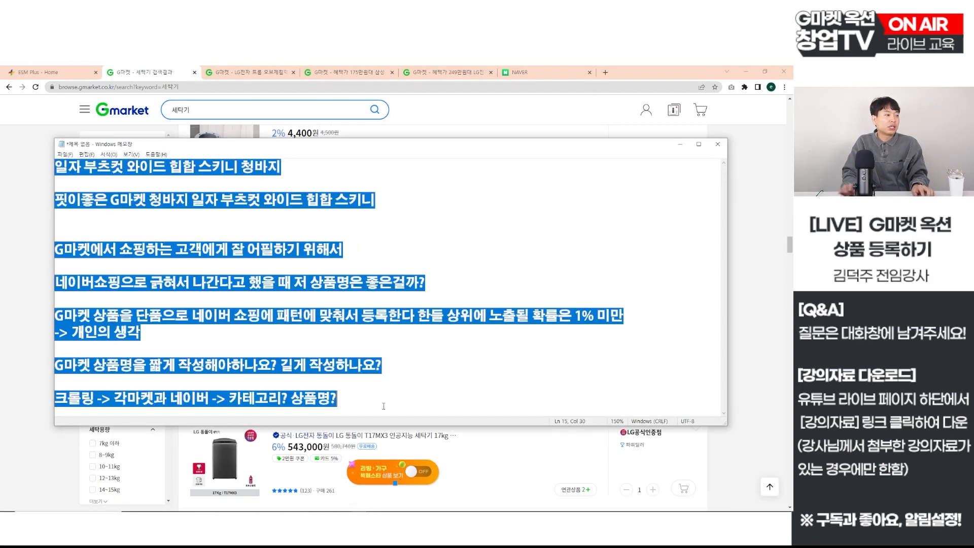
key(BackSpace)
text(검색을)
text( 계소)
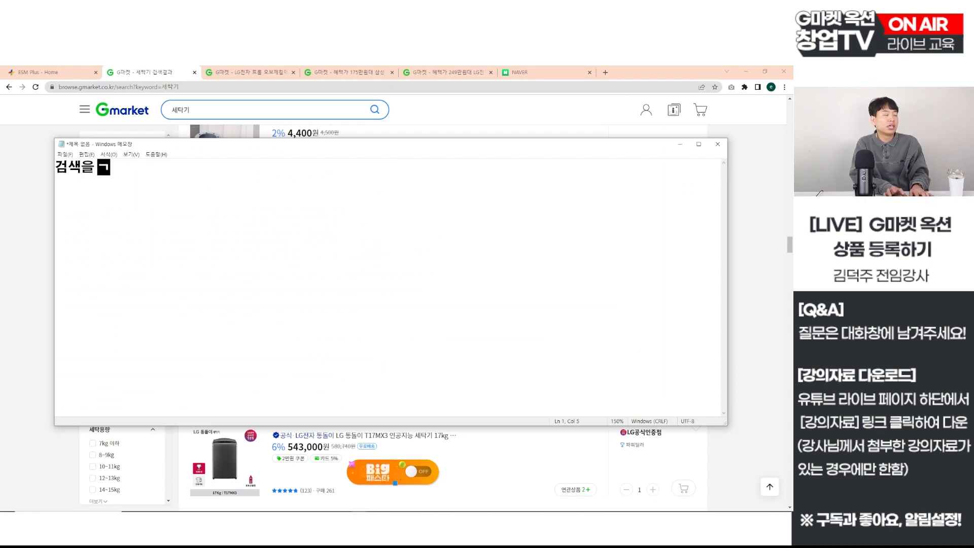
text(하면서 바꾸)
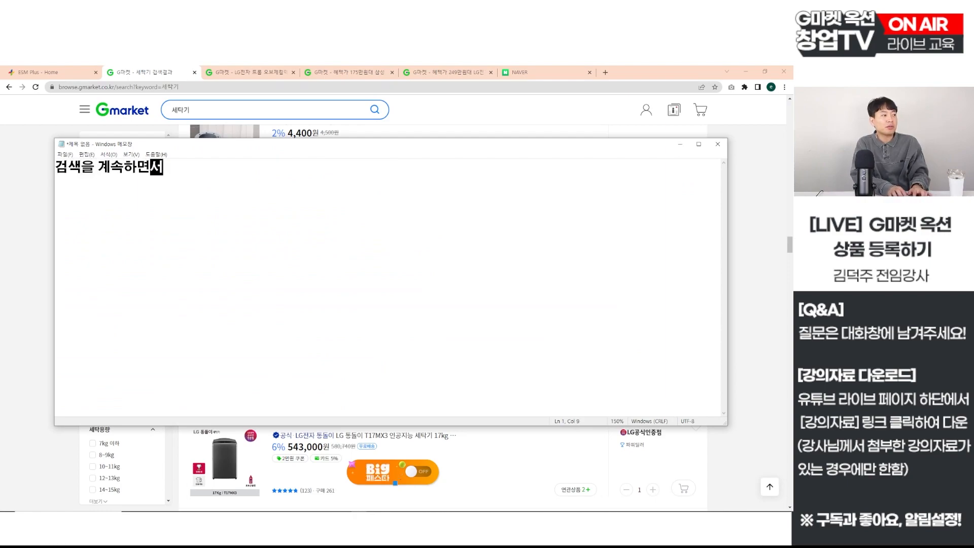
text(가면서)
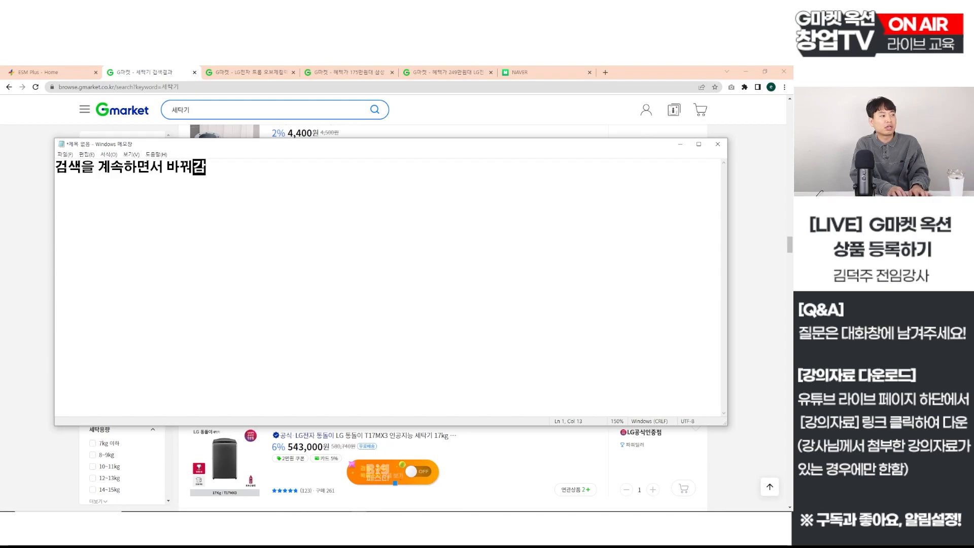
Step: Leave a blank line and add two lines: "주목할만한 상품입니다. 영역에" and "1,2,3, 등판매자의 카테고리르 확인했어요."
key(Return)
key(Return)
text(주목할만한 사)
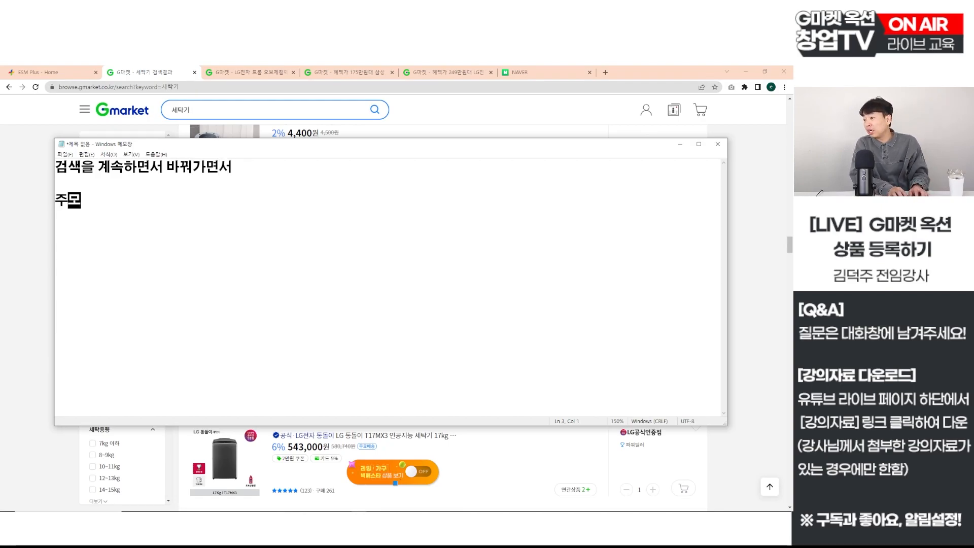
text(상품)
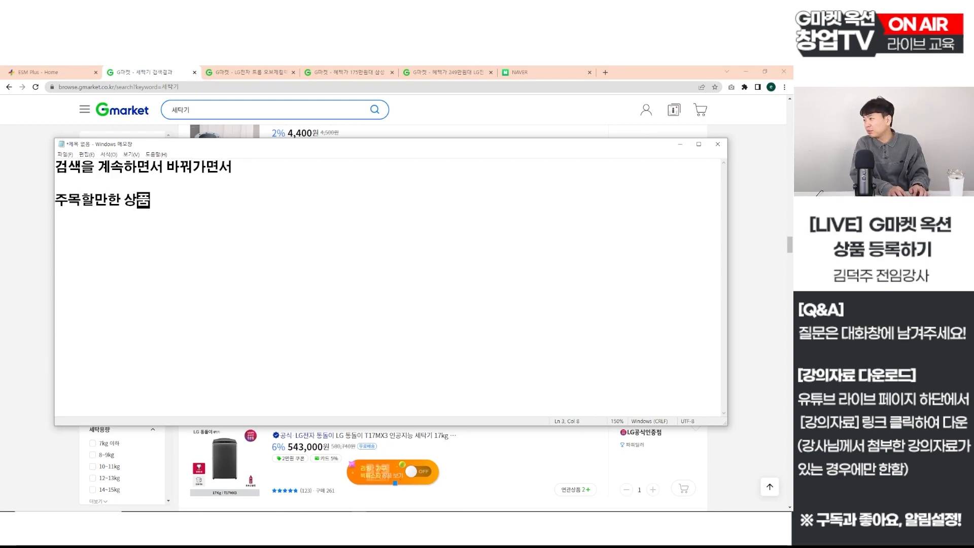
text(입니다. ㅇ영역에)
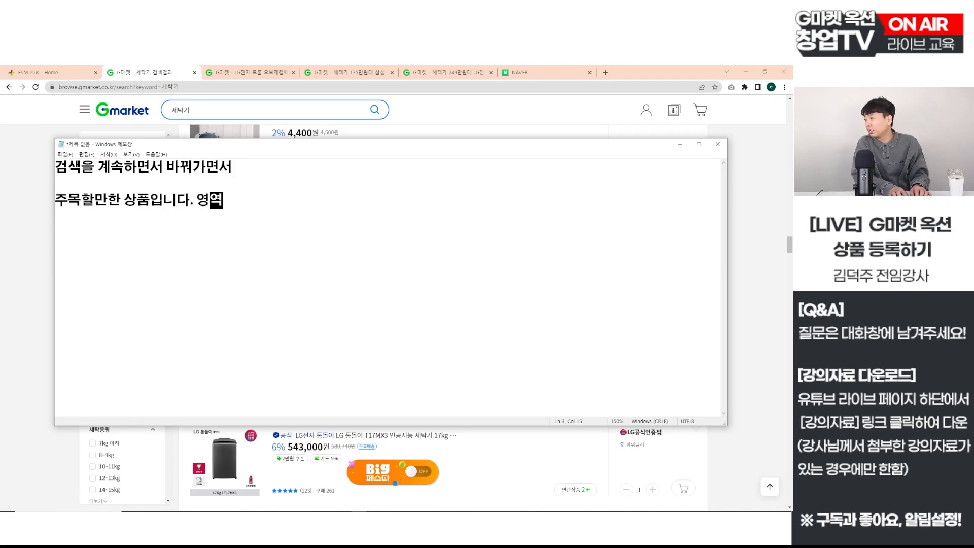
key(Return)
text(1,2,3)
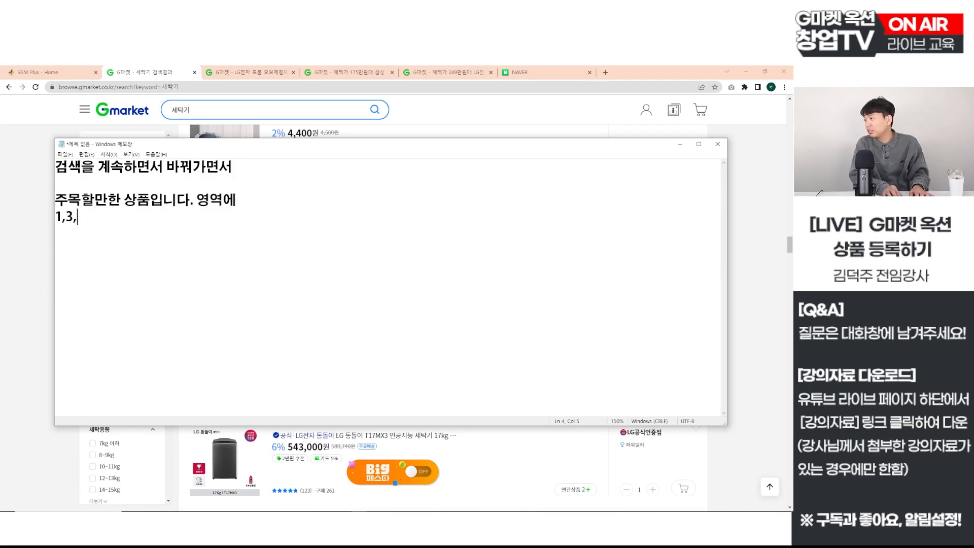
key(BackSpace)
text(2,3, 등파)
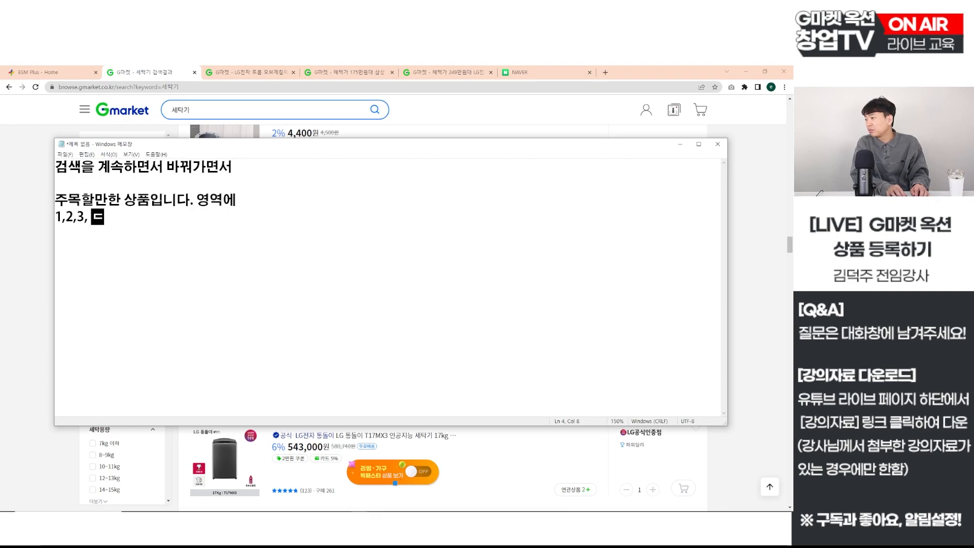
text(ㄴ매자의 카테고리르ㅎ)
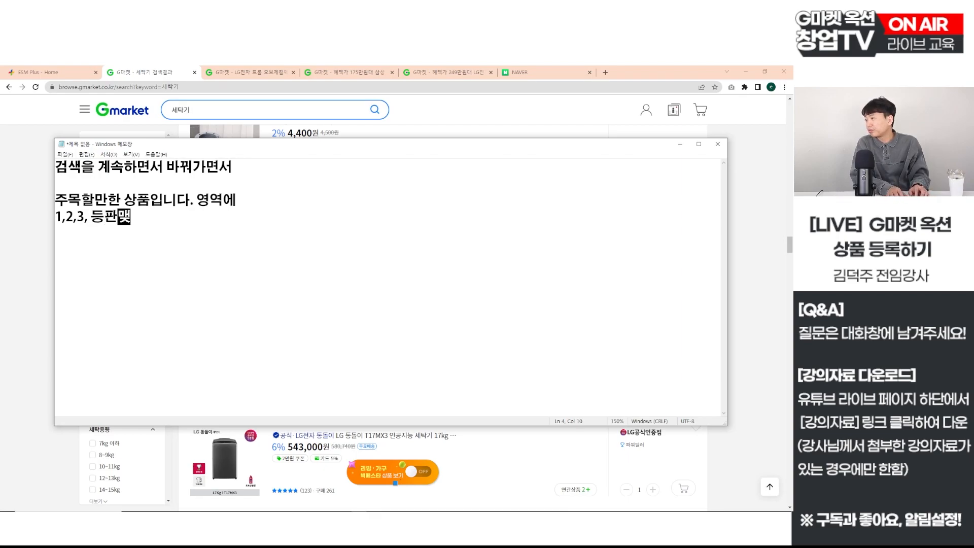
text(ㅘㄱ인했어요.)
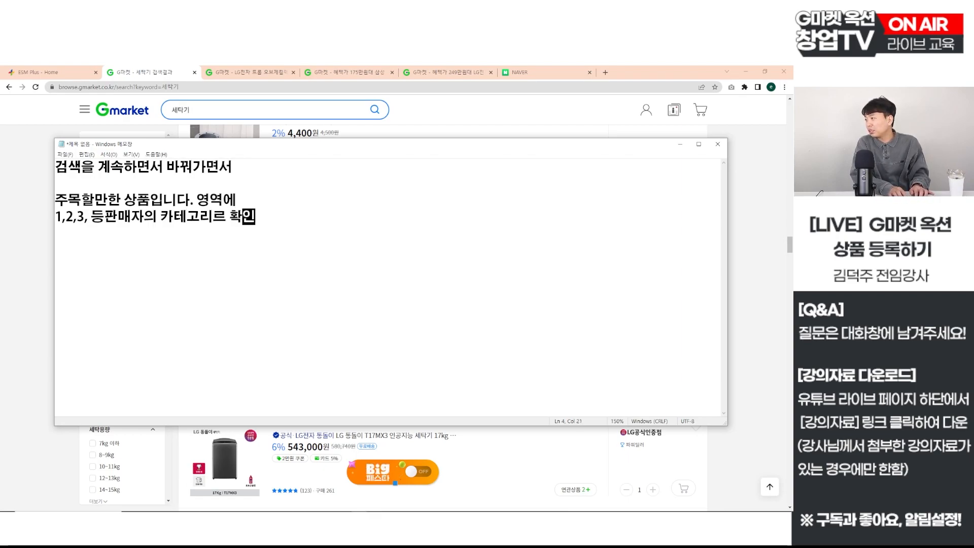
Step: Add an empty numbered list, 1. to 3., below the seller category line
key(Return)
key(Return)
text(1.)
key(Return)
text(2)
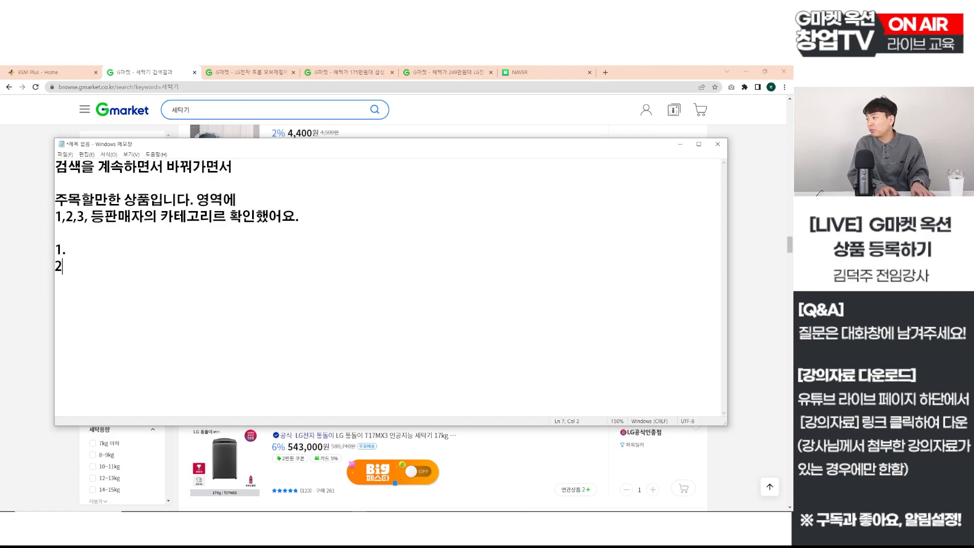
text(.)
key(Return)
text(3.)
key(Up)
key(Up)
key(Home)
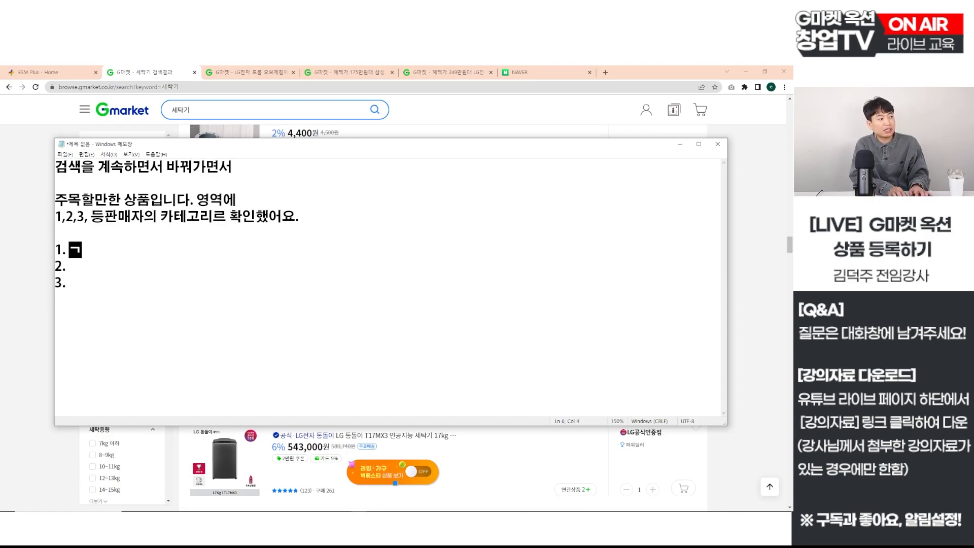
Step: Insert the line "가장 많이 나오는 카테고리가" above the numbered list, set off by blank lines
key(Up)
key(Return)
key(Return)
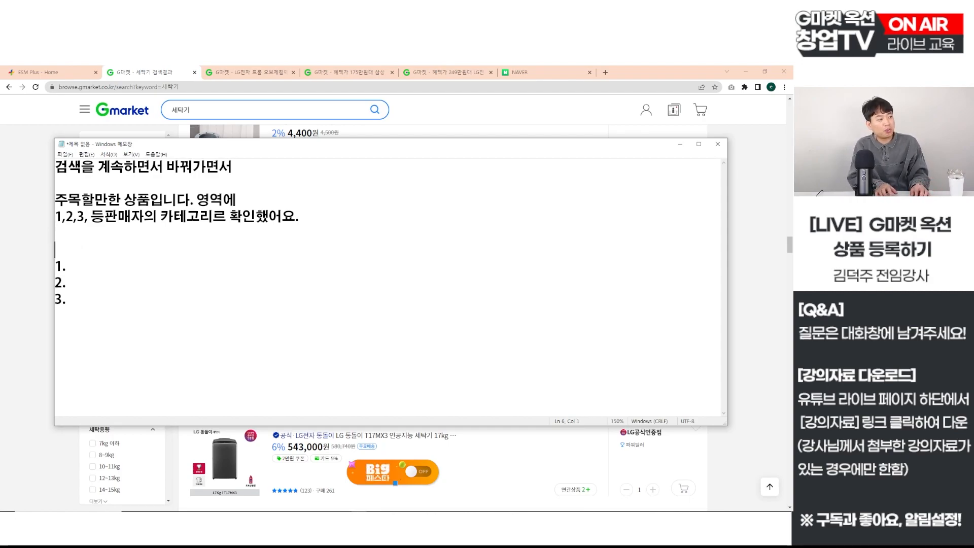
key(Up)
text(가장 많이 )
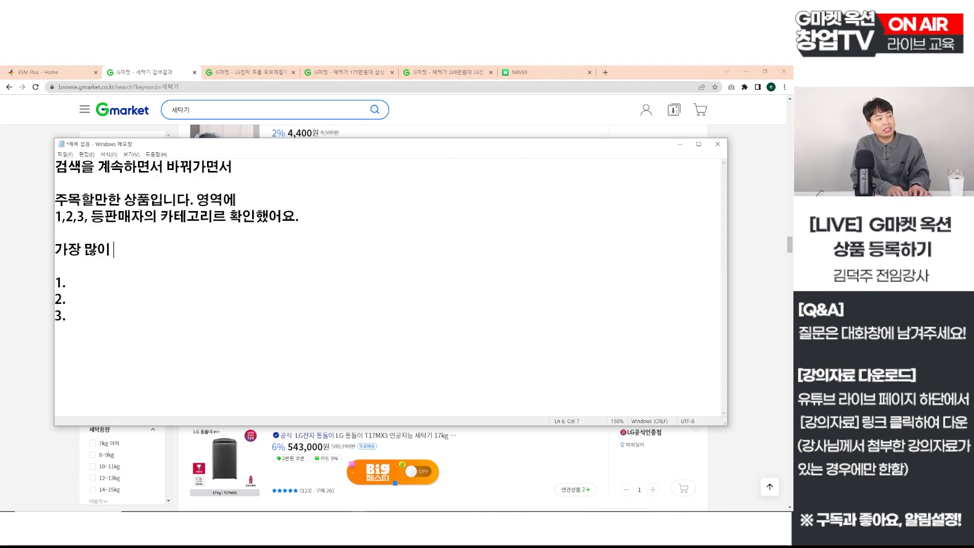
text(나오는 카테고리가)
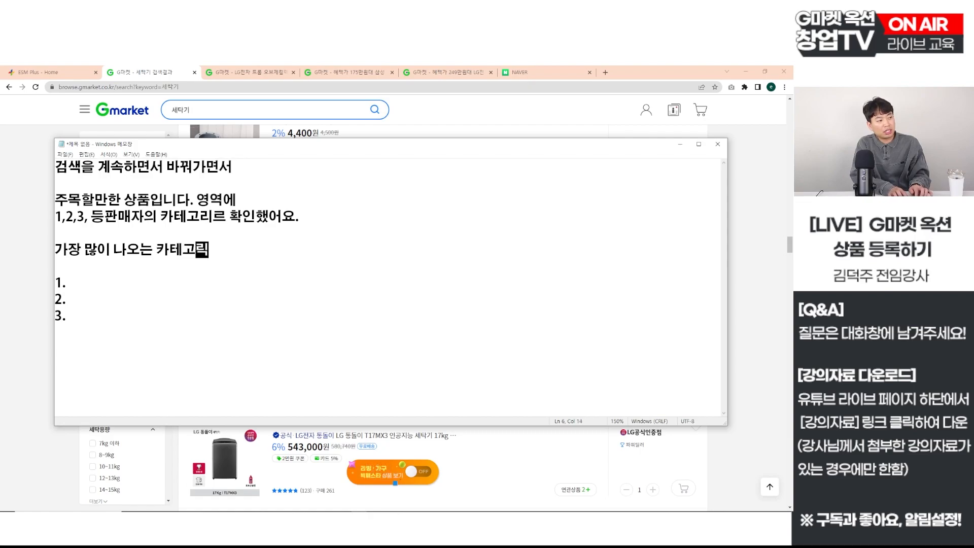
key(Return)
Step: Highlight the empty numbered list and clear the selection
key(shift+Down)
key(shift+Down)
key(shift+Down)
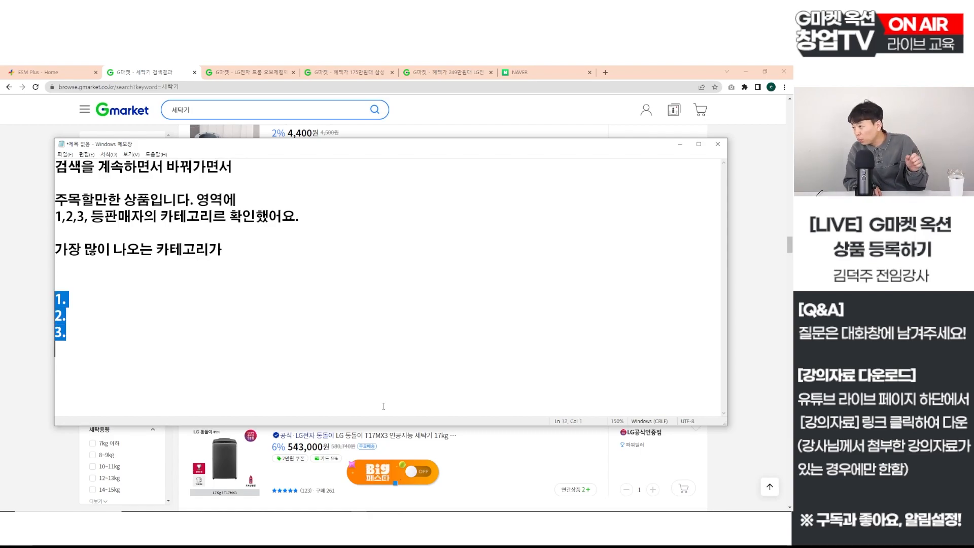
key(Up)
Step: Continue the line ending in "카테고리가" with "조회수를 가장 많이 포함하는 카테고리가 된다."
key(Up)
key(Up)
key(Up)
key(Up)
key(Up)
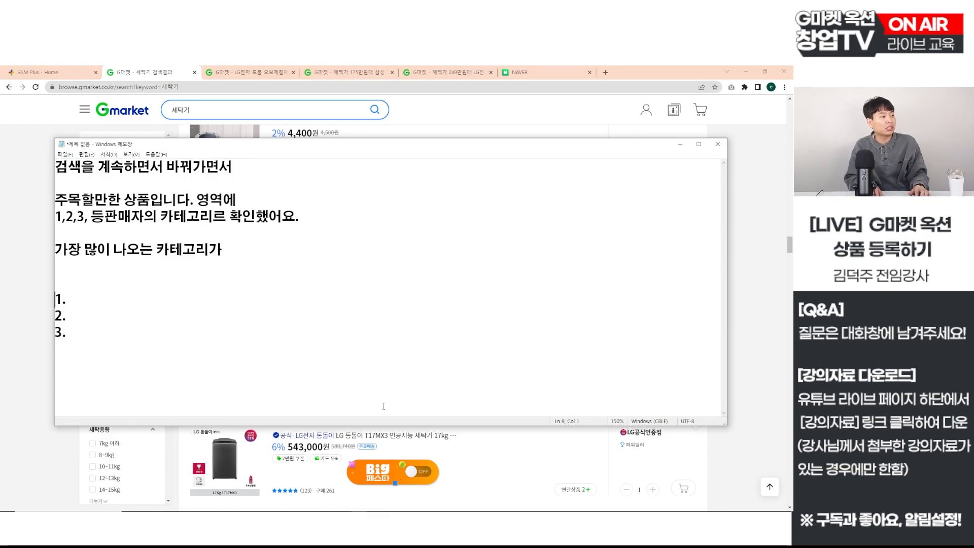
key(End)
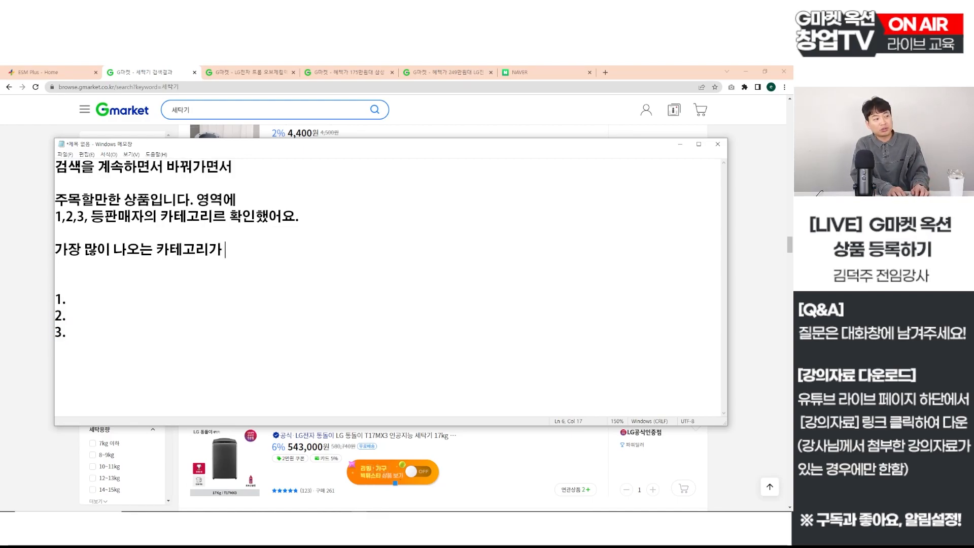
text(조회수를 )
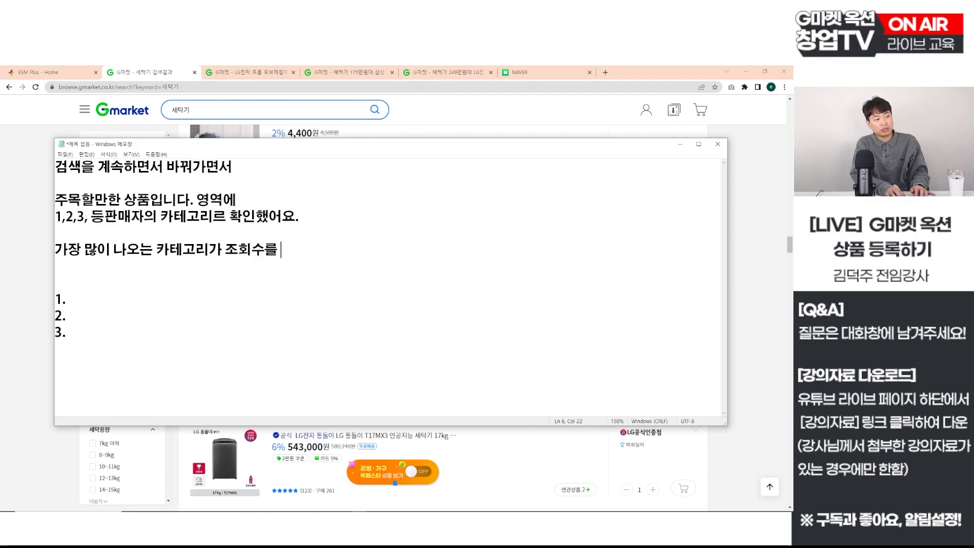
text(가장 만많이 포함하는 )
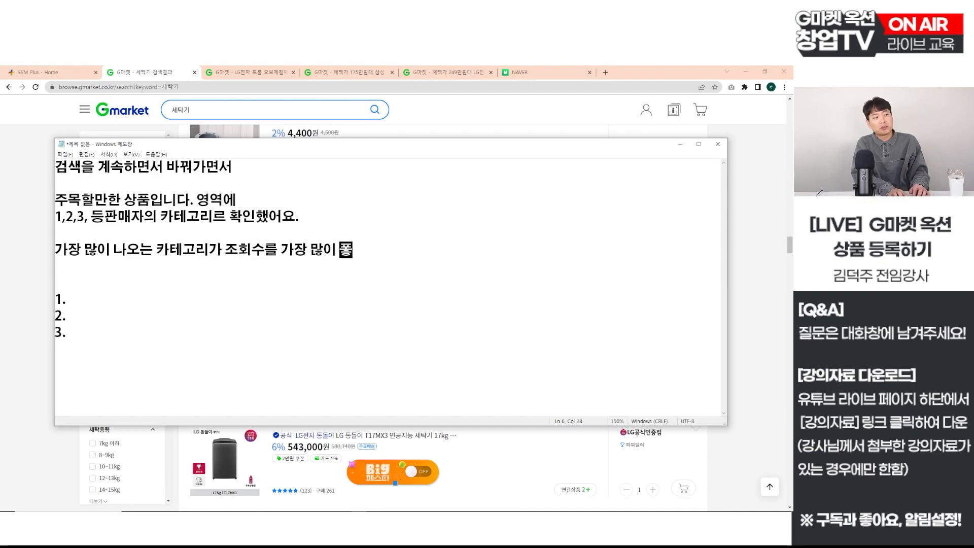
text(카테고)
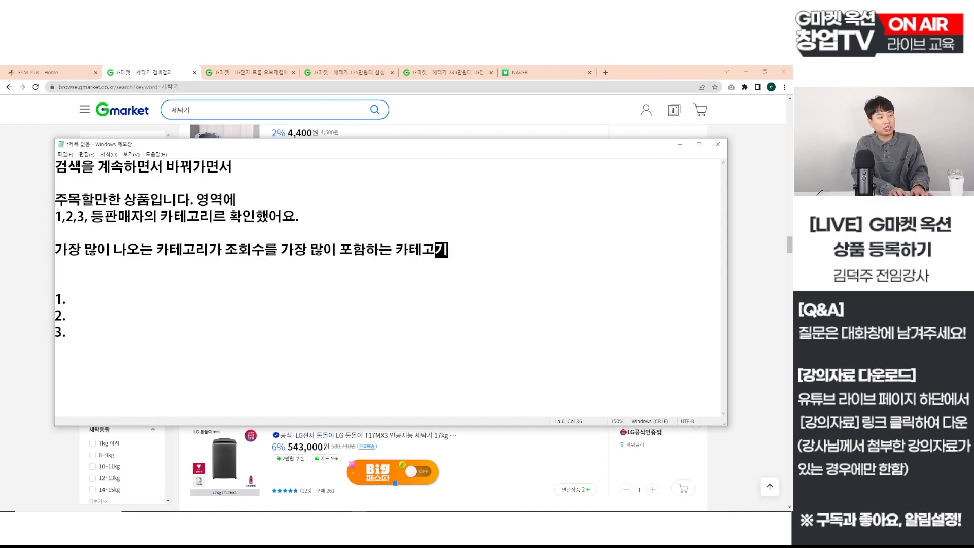
text(리가 된다.)
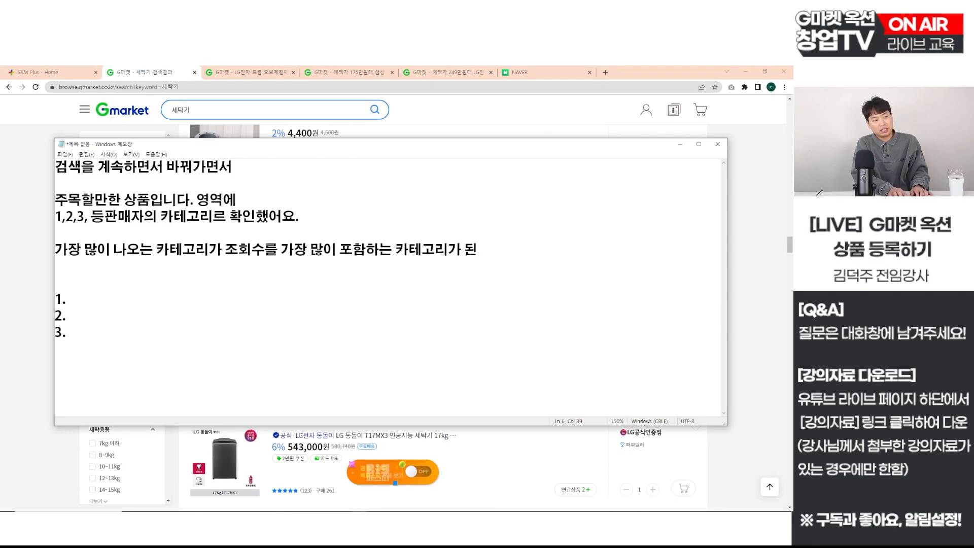
Step: Add the line "그게 정확도다." directly below the view-count sentence, followed by blank lines
key(Return)
text(그게 정확독)
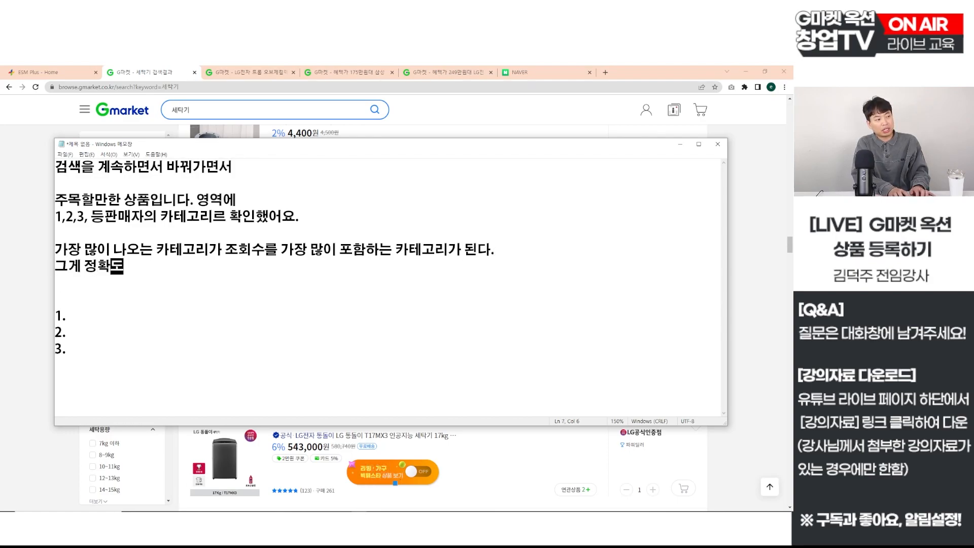
text(다.)
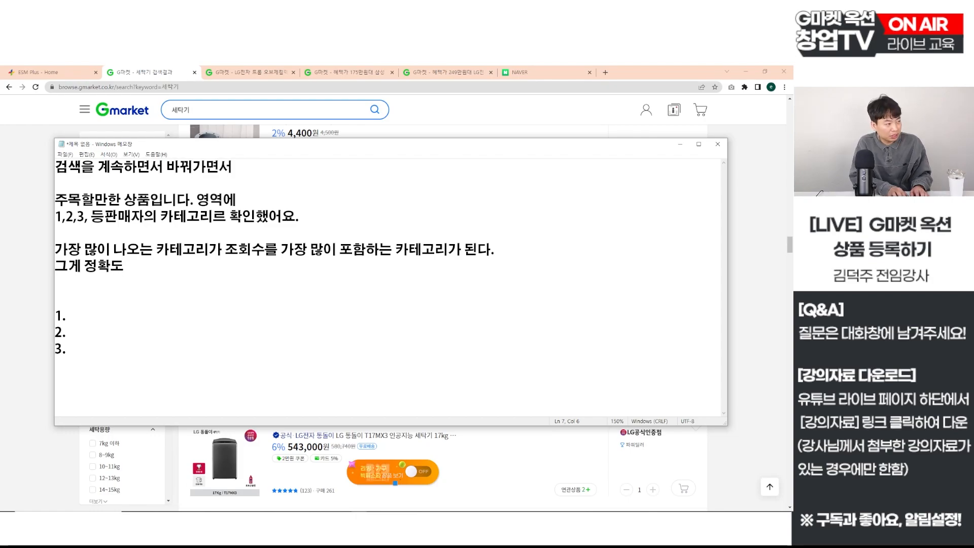
key(Return)
key(Return)
Step: Delete the empty numbered list at the end of the notes along with the surplus blank lines
key(Down)
key(Down)
key(Down)
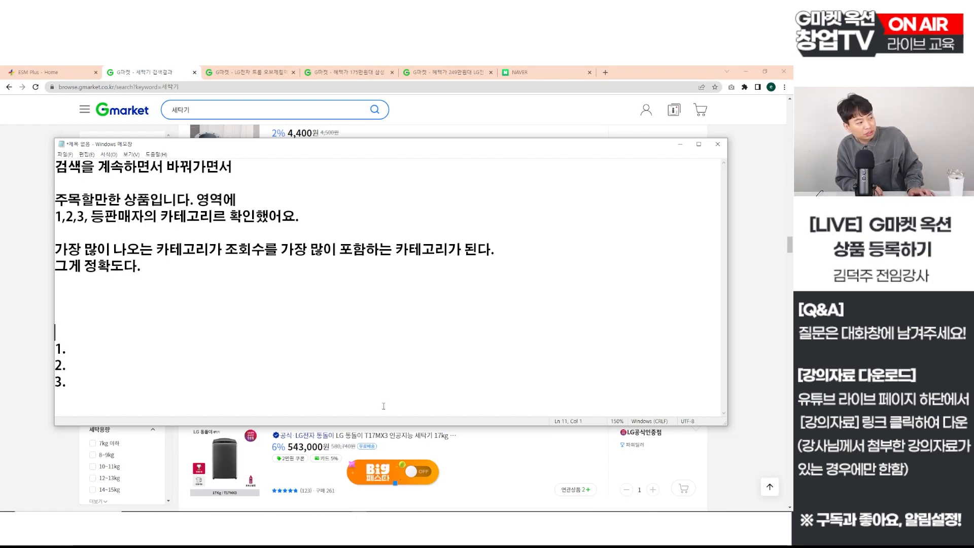
key(shift+Down)
key(shift+Down)
key(shift+Down)
key(BackSpace)
key(BackSpace)
key(BackSpace)
key(BackSpace)
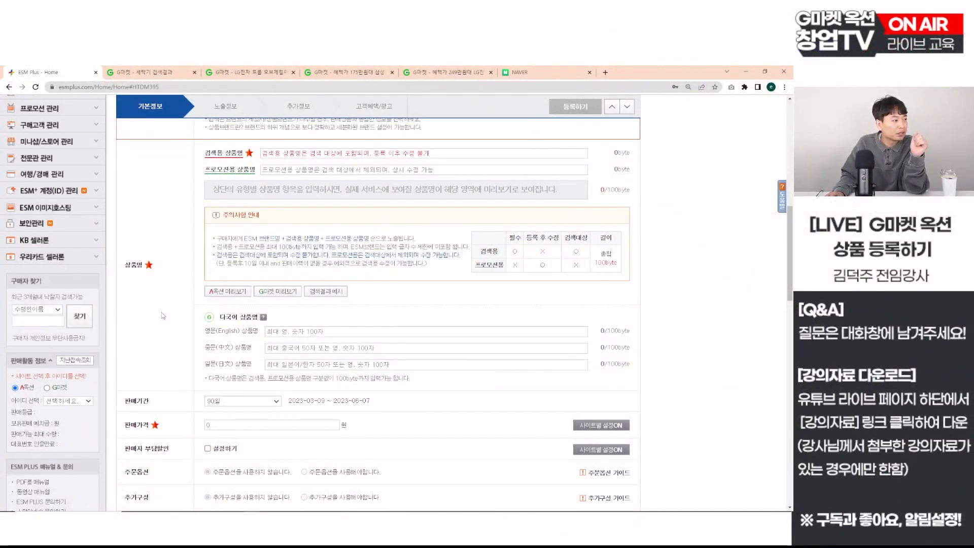
Step: Highlight the search and promotional product name fields and the 100byte limit in the ESM Plus registration form, and clear the selection
scroll(264, 223, up, 2)
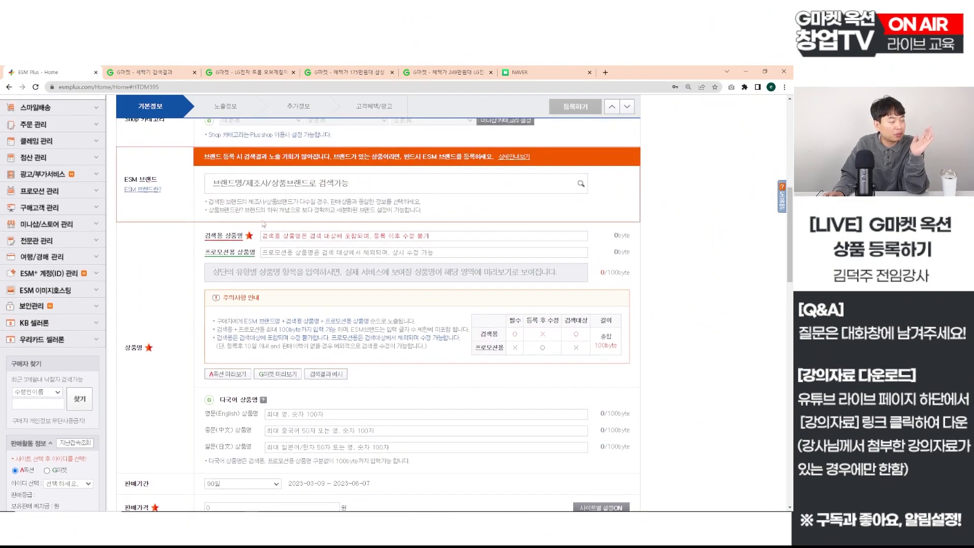
mouse_move(243, 236)
mouse_down()
mouse_move(225, 237)
mouse_move(246, 255)
mouse_up()
click(201, 260)
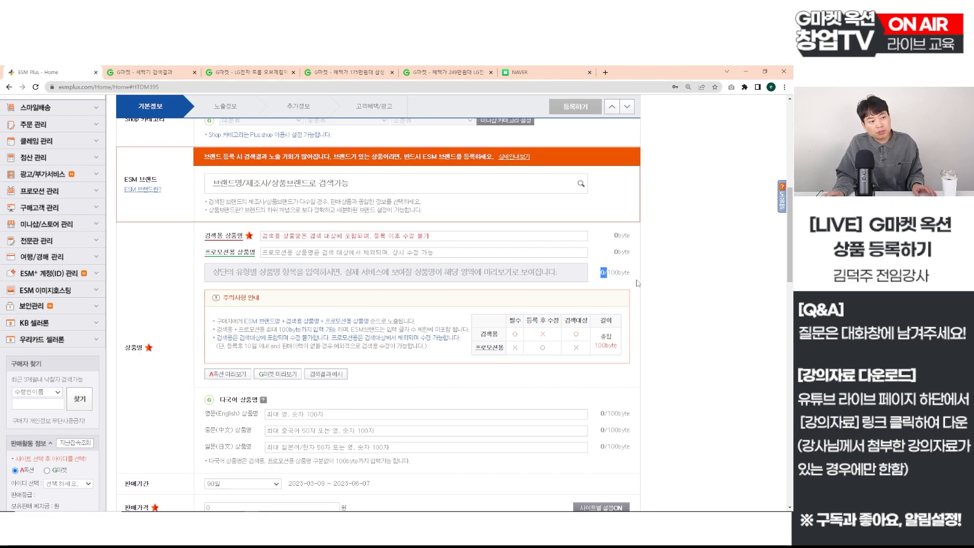
drag(607, 273, 621, 274)
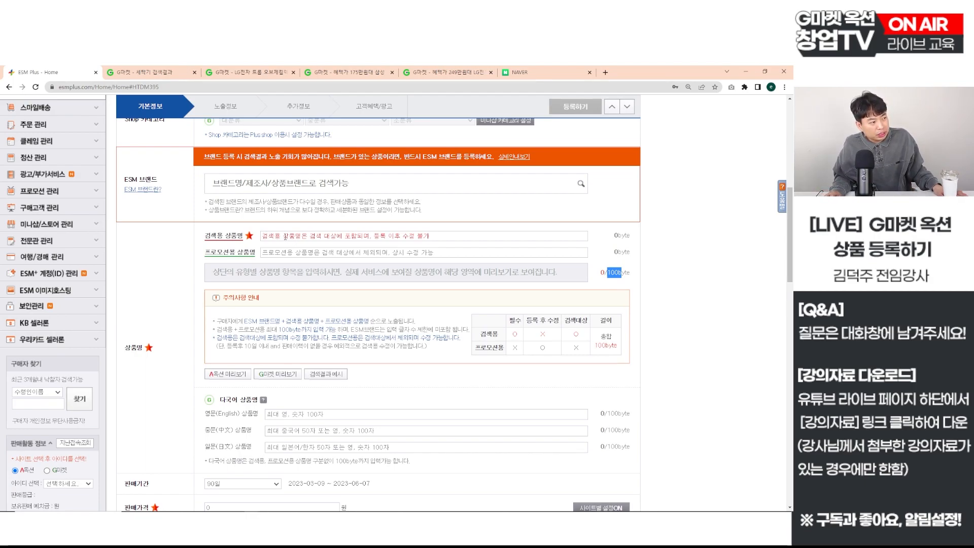
click(450, 237)
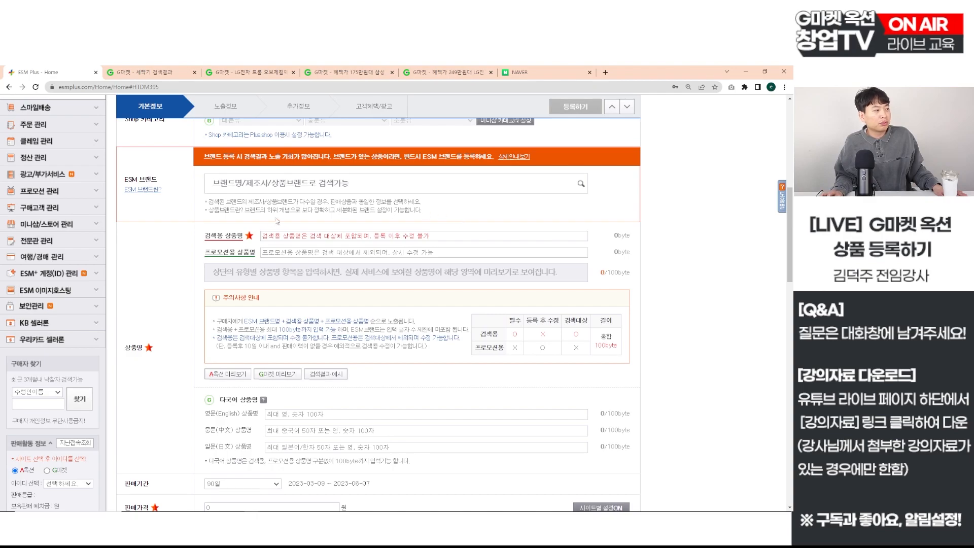
Step: Highlight the "프로모션용 상품명" label, extend the highlight over the search product name row, and clear the selection
triple_click(207, 259)
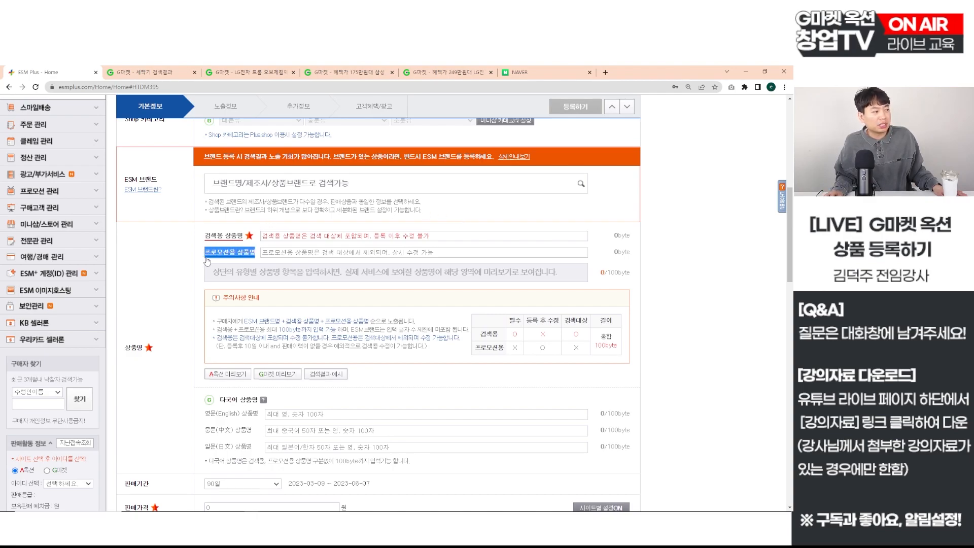
click(189, 269)
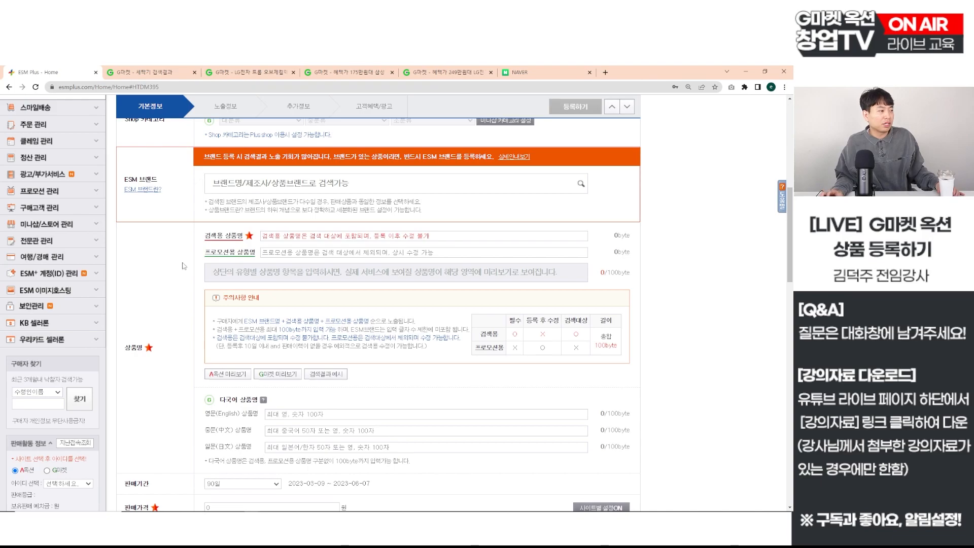
mouse_move(202, 255)
mouse_down()
mouse_move(192, 258)
mouse_move(228, 242)
mouse_move(196, 243)
mouse_up()
click(177, 273)
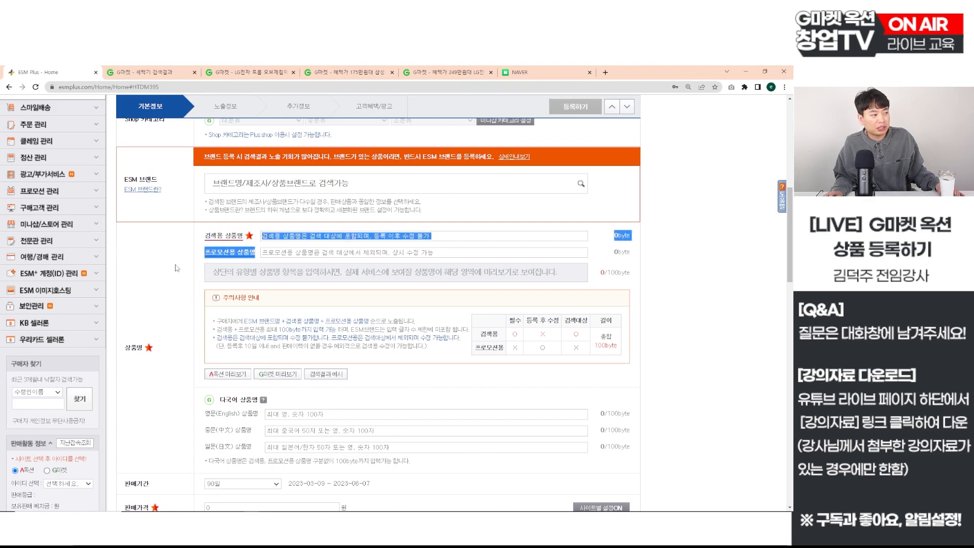
click(177, 268)
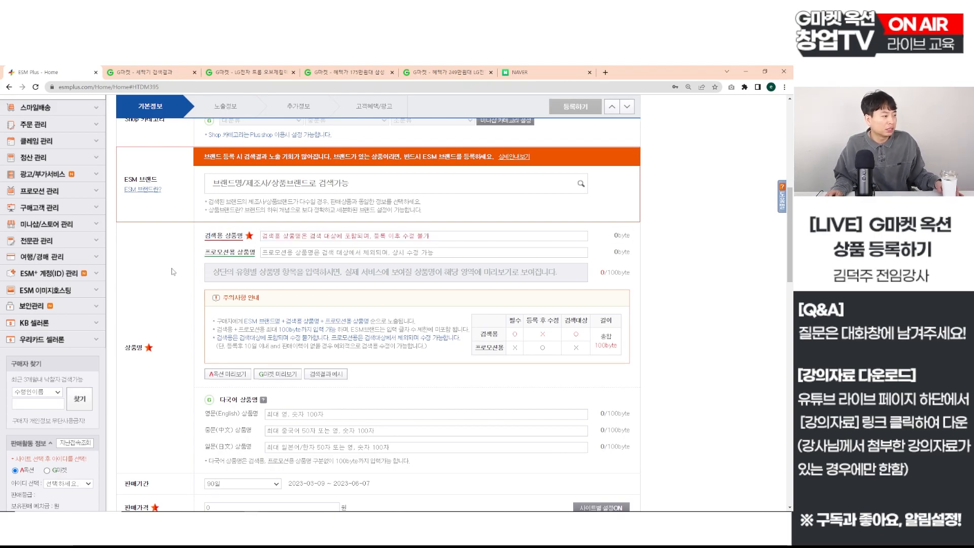
Step: Keep the sales period at 90일, check the required sale price field, and dismiss its minimum-price alert
scroll(172, 271, down, 3)
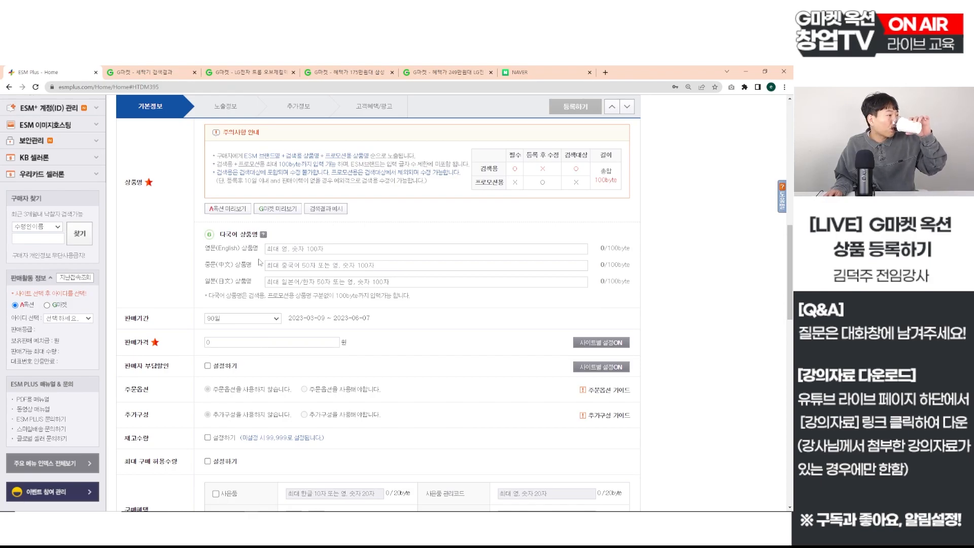
click(249, 319)
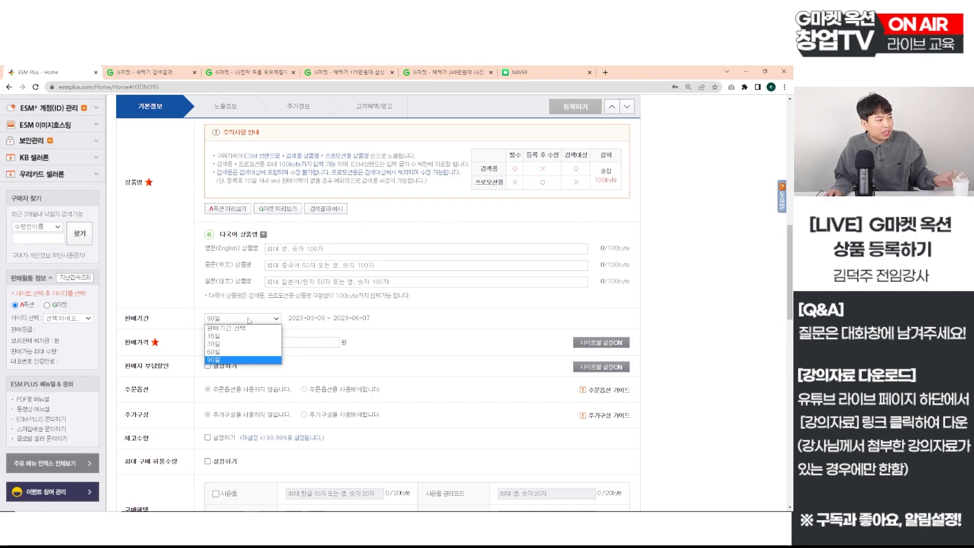
click(244, 362)
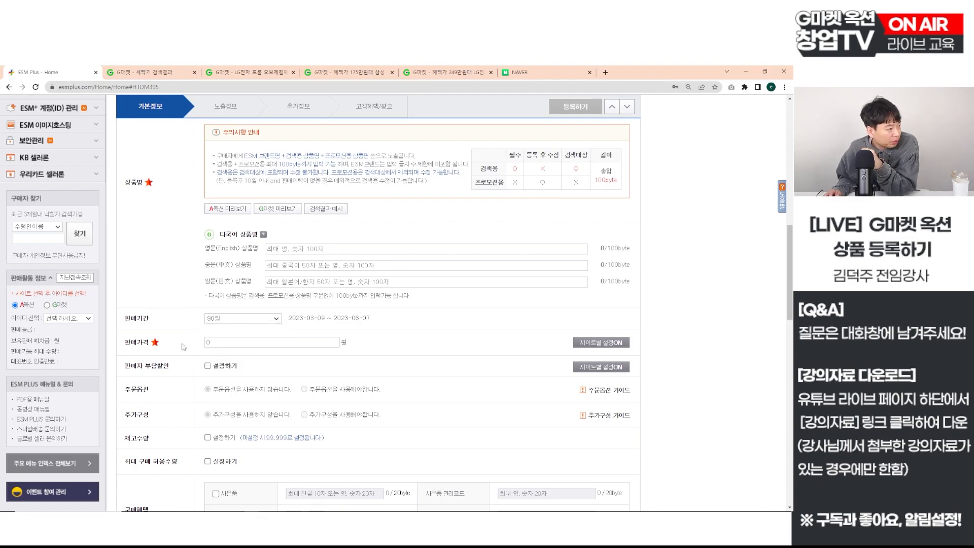
click(238, 345)
click(178, 366)
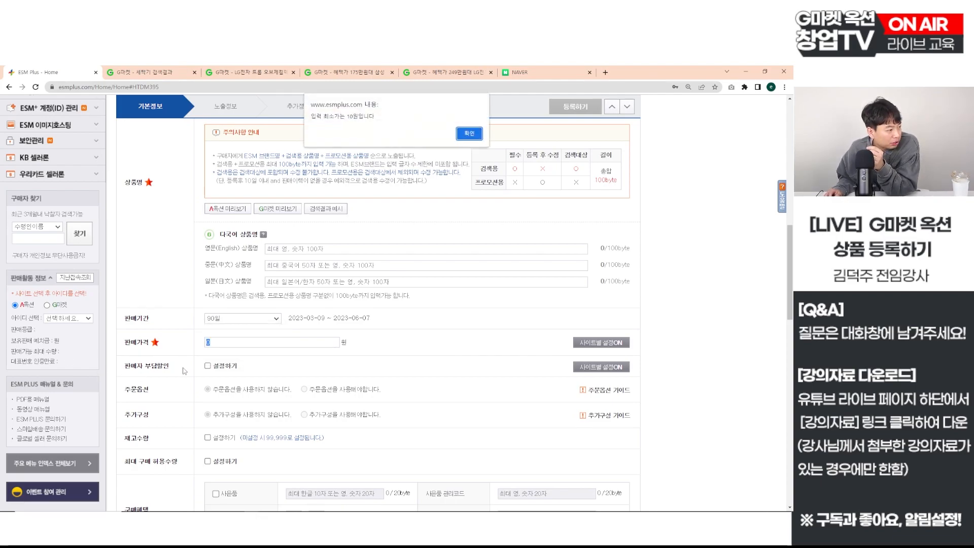
click(468, 133)
Step: Try 인증대상 with 안전인증 for 생활용품 in the safety certification section, try 상세설명에 별도표기, and return to 인증대상 아님
scroll(201, 294, down, 3)
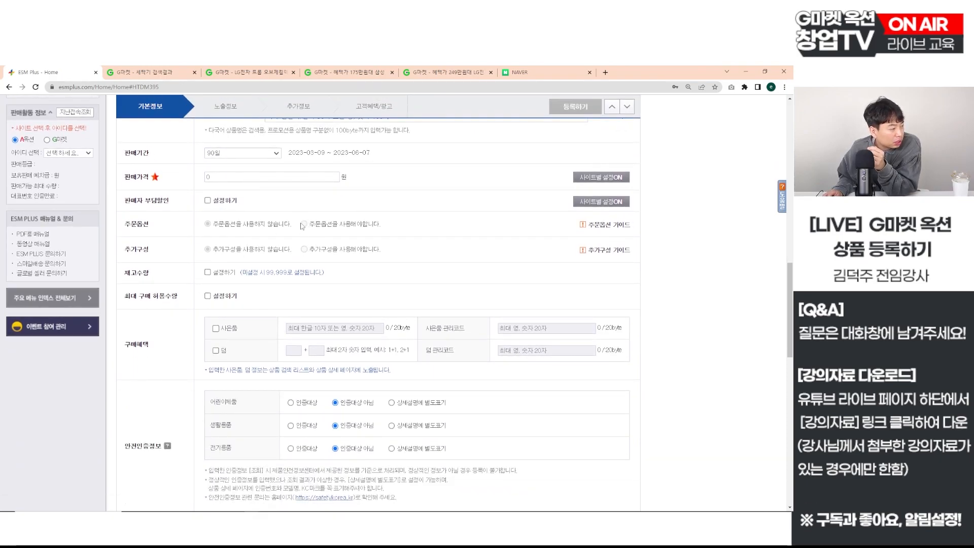
scroll(244, 234, down, 1)
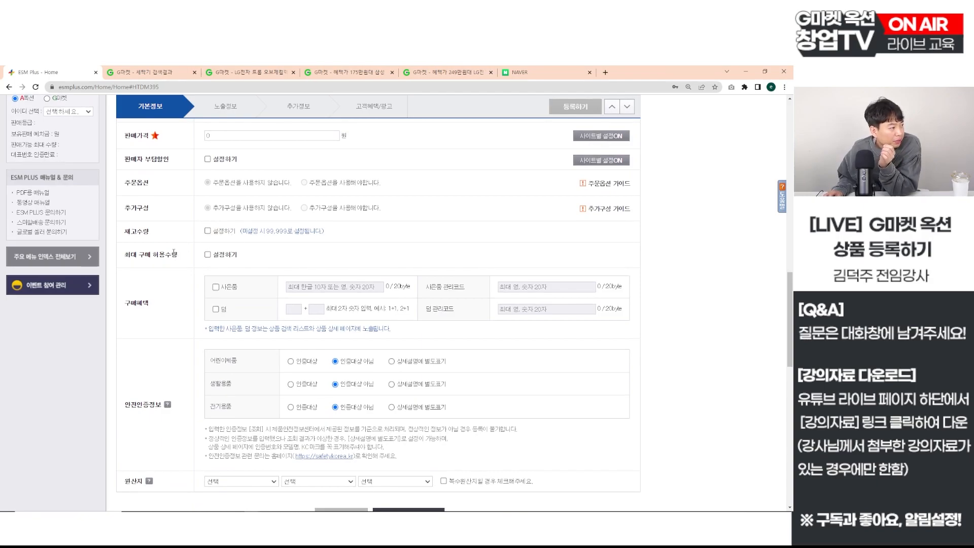
scroll(173, 252, down, 1)
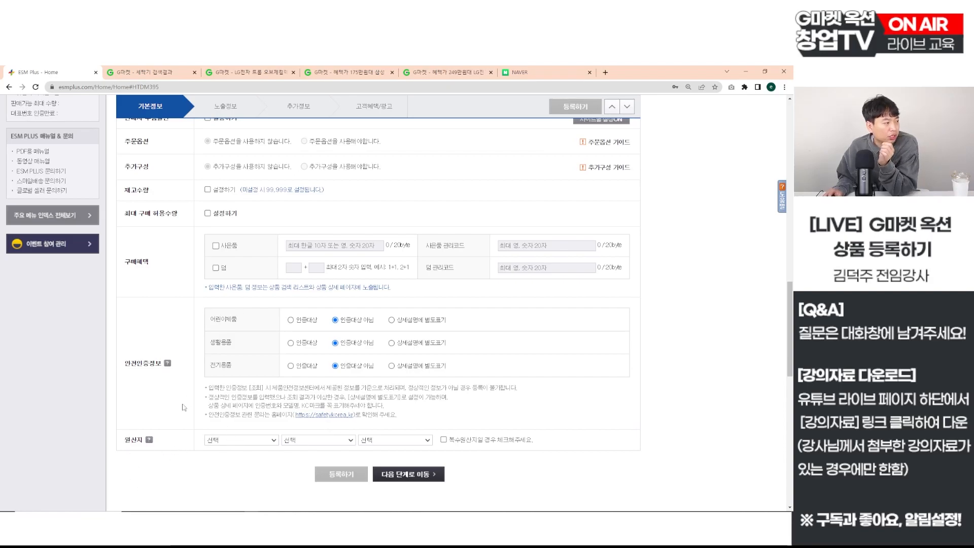
click(142, 384)
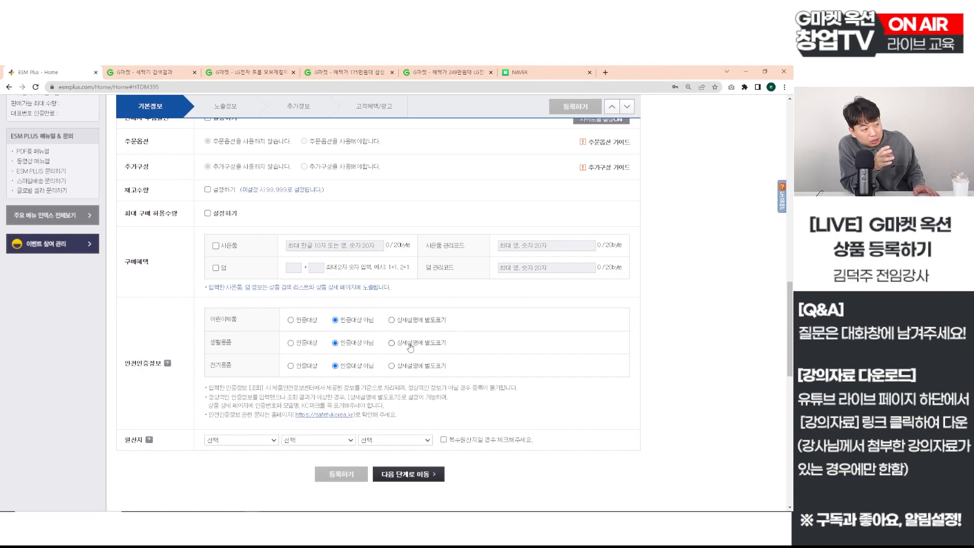
click(292, 344)
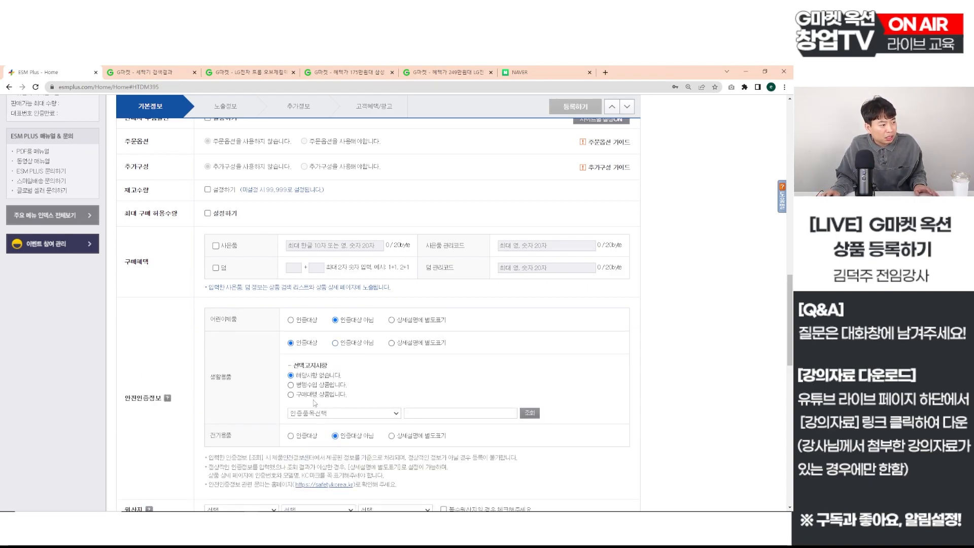
click(312, 412)
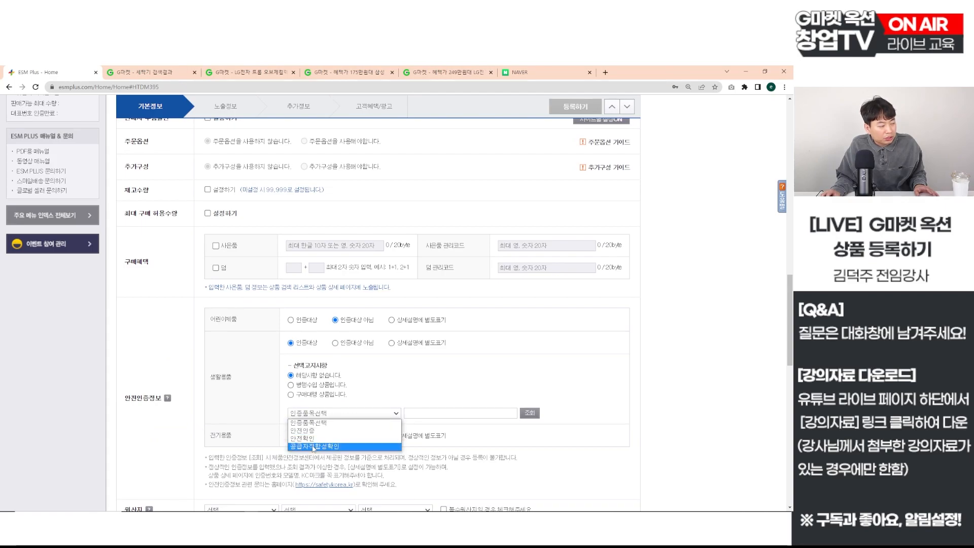
click(320, 431)
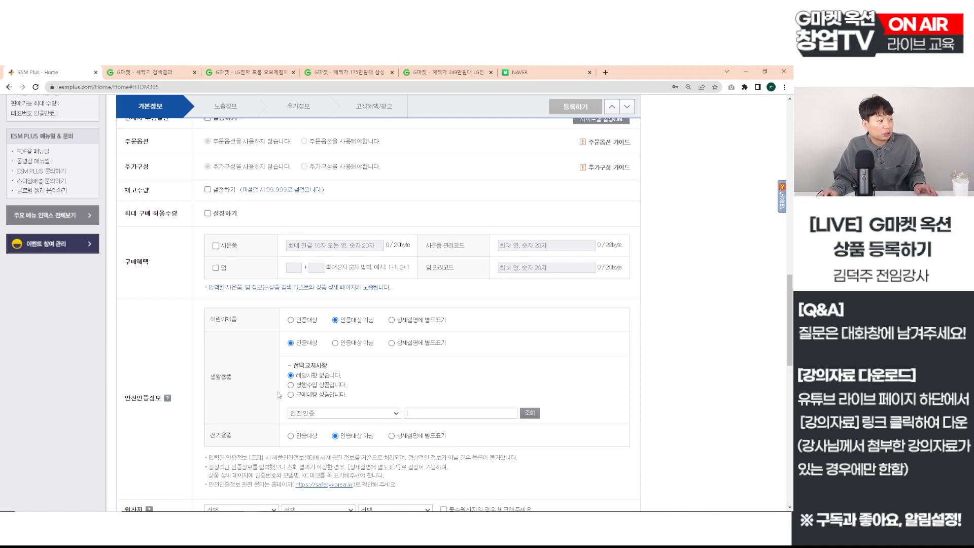
click(392, 343)
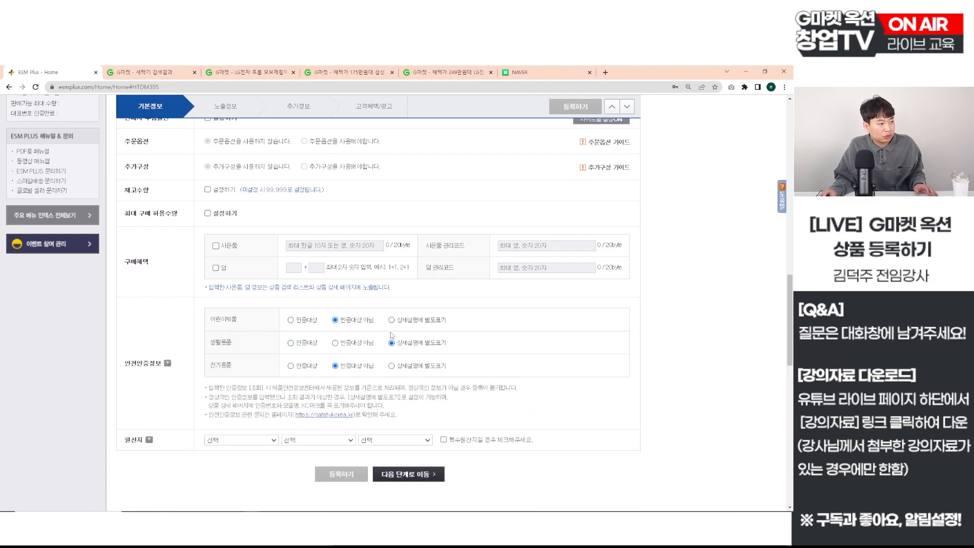
click(335, 344)
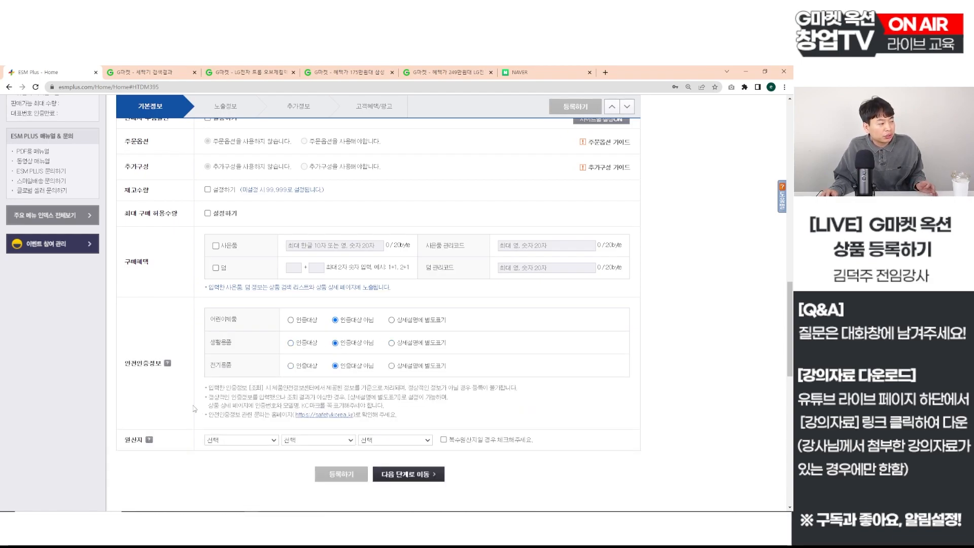
Step: Leave the basic information form and open the 노출정보 stage of the product registration
scroll(195, 409, down, 2)
click(279, 368)
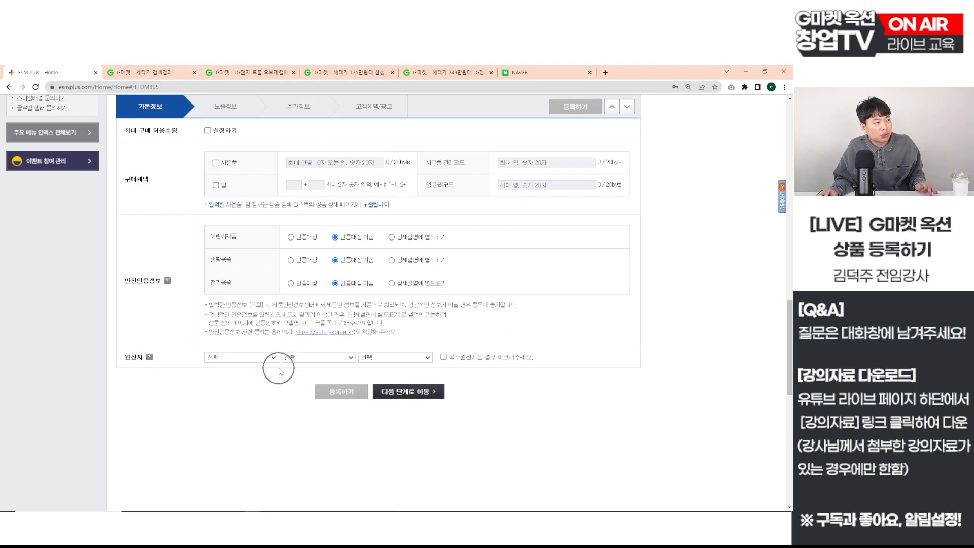
click(239, 114)
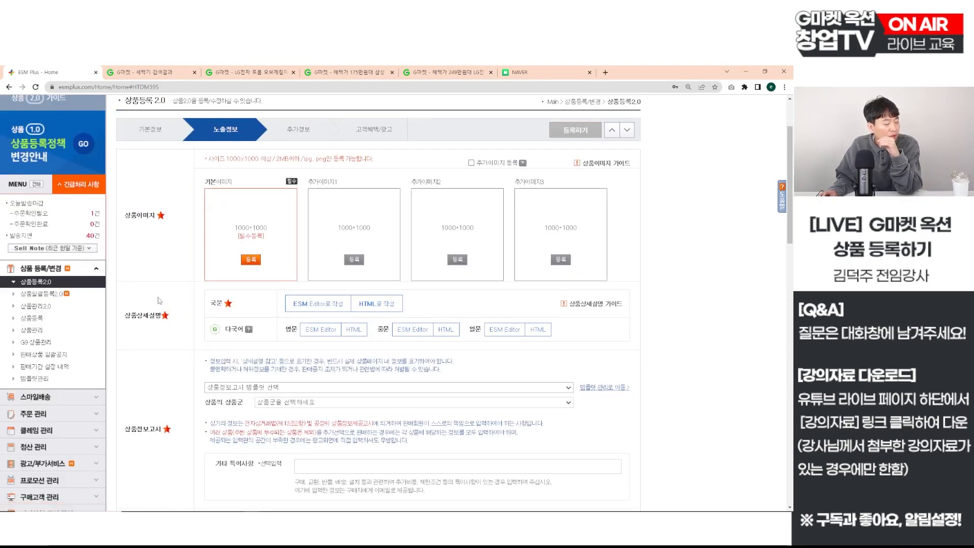
Step: Examine the main product image requirements and the ESM Editor and HTML options for the Korean product description
click(245, 249)
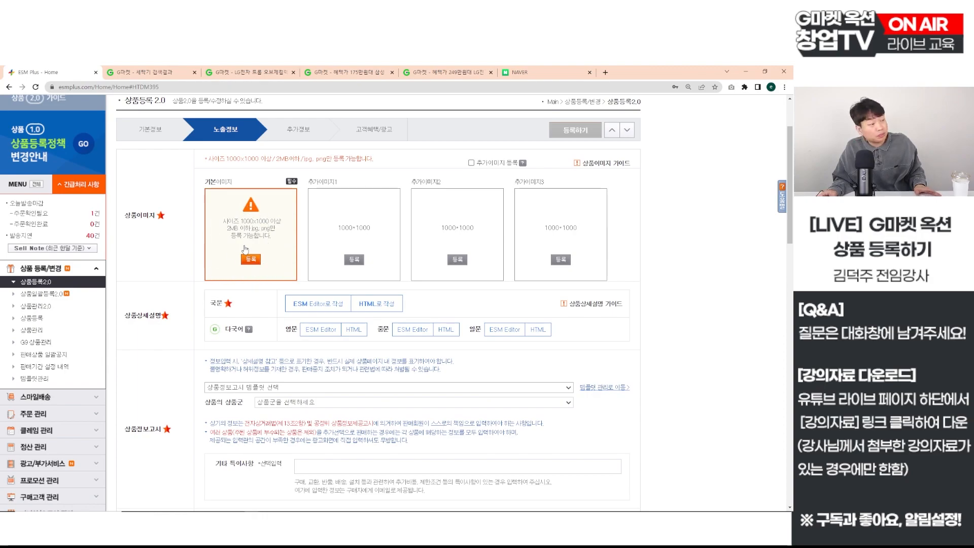
scroll(246, 248, down, 3)
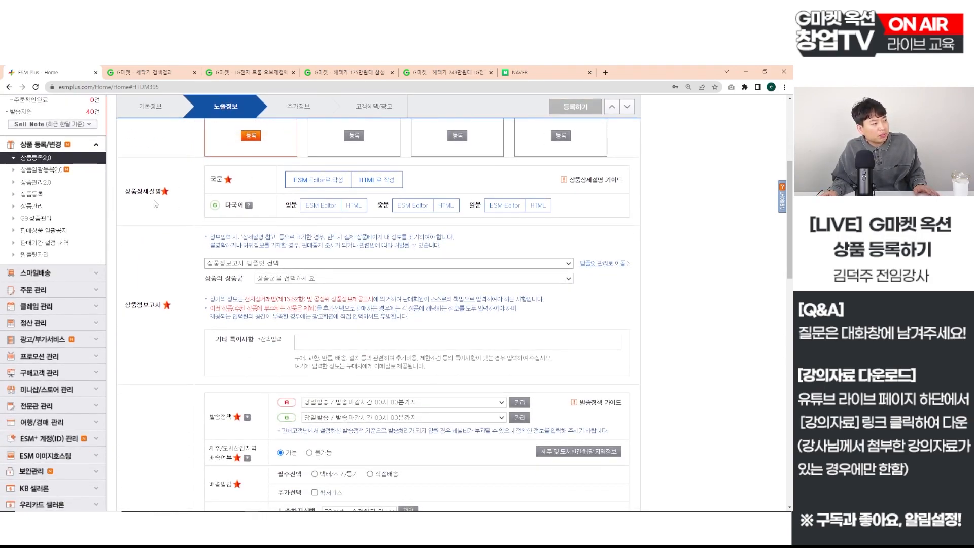
click(317, 181)
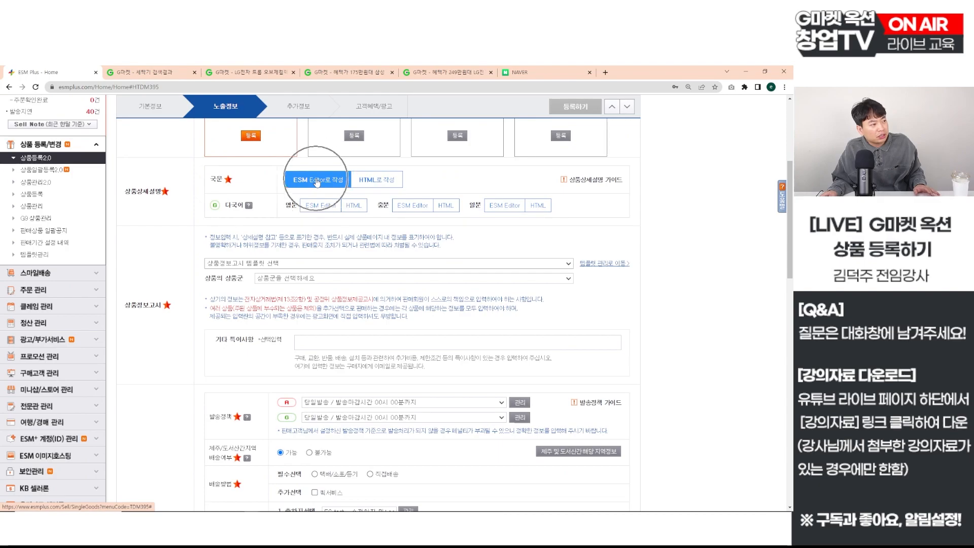
click(378, 181)
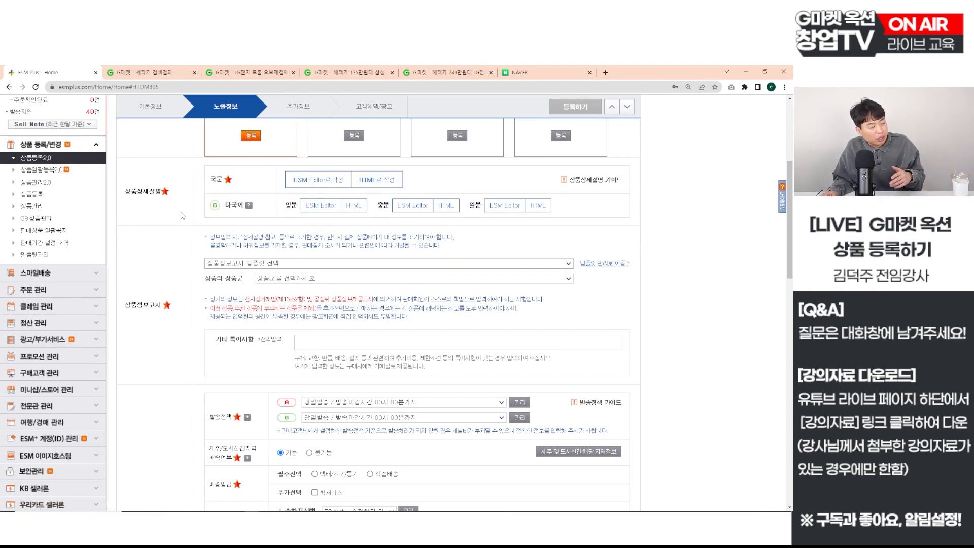
Step: Open ESM 이미지호스팅 and look inside the Smilepay folder of the image drive
scroll(53, 428, down, 3)
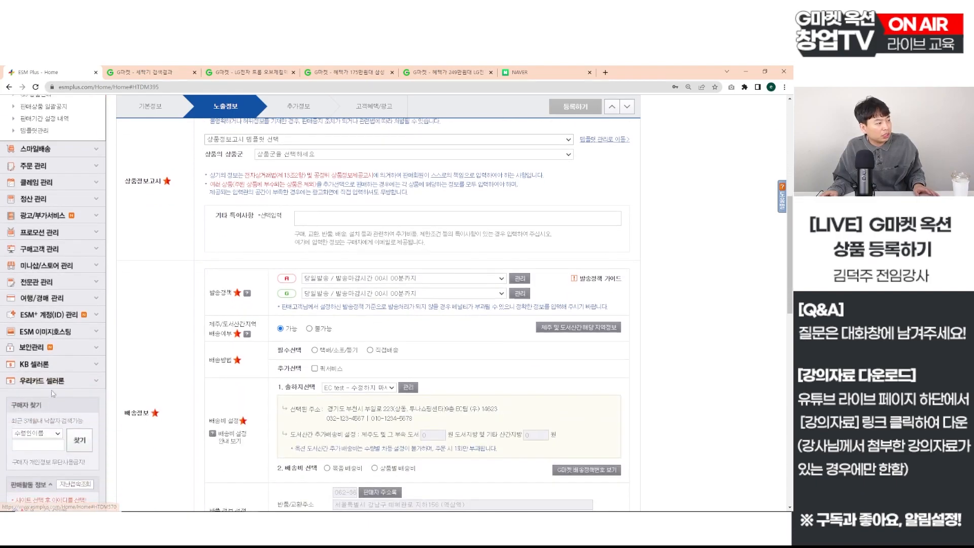
click(45, 332)
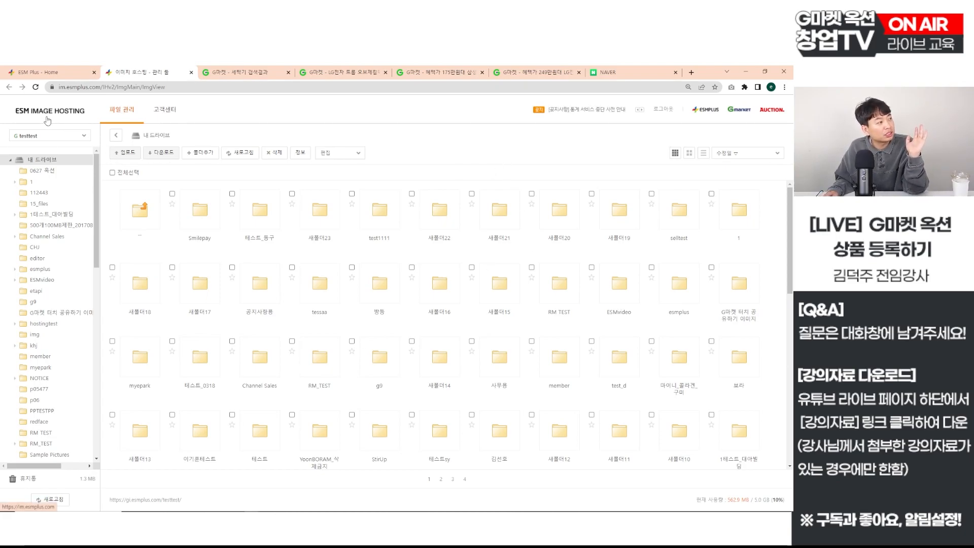
mouse_move(193, 109)
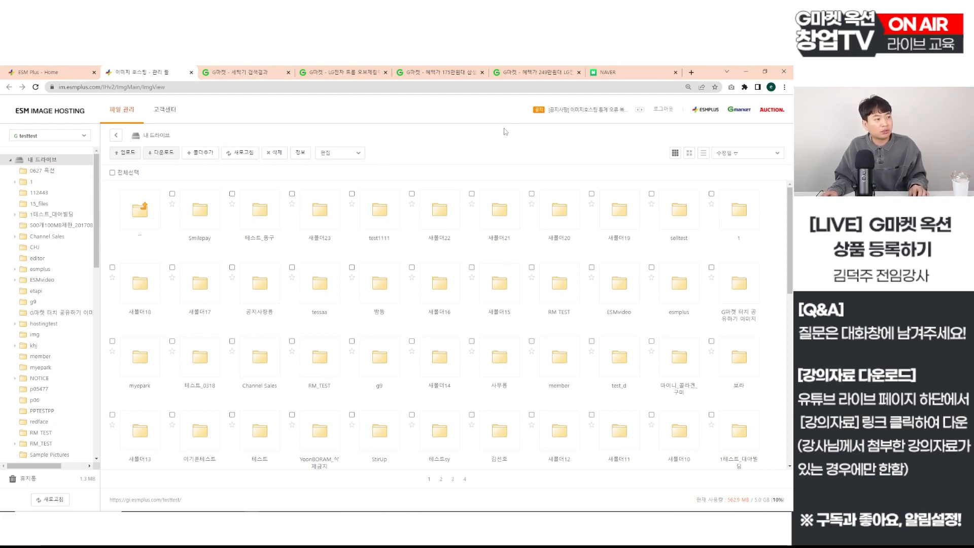
double_click(203, 213)
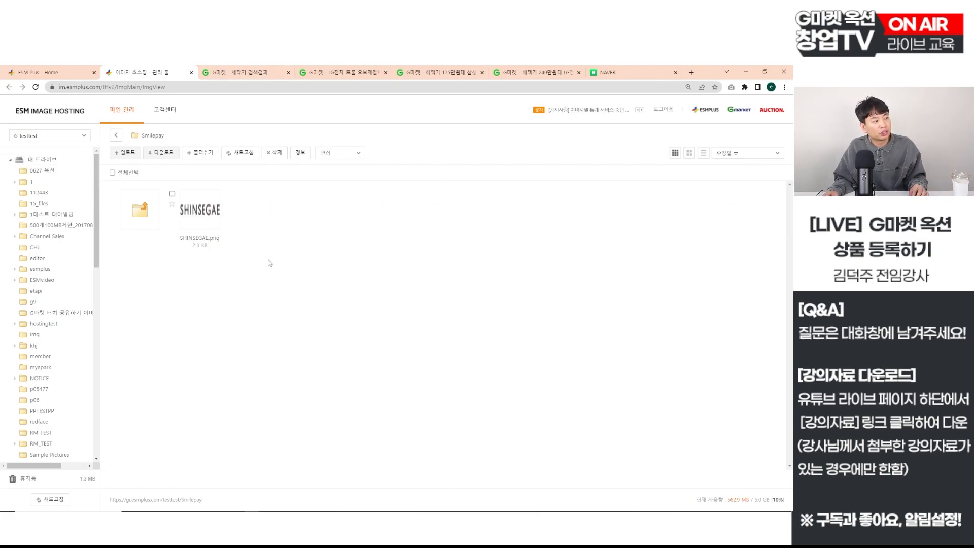
Step: Return to the drive's top-level folder list and reopen Smilepay to examine its image file
double_click(142, 221)
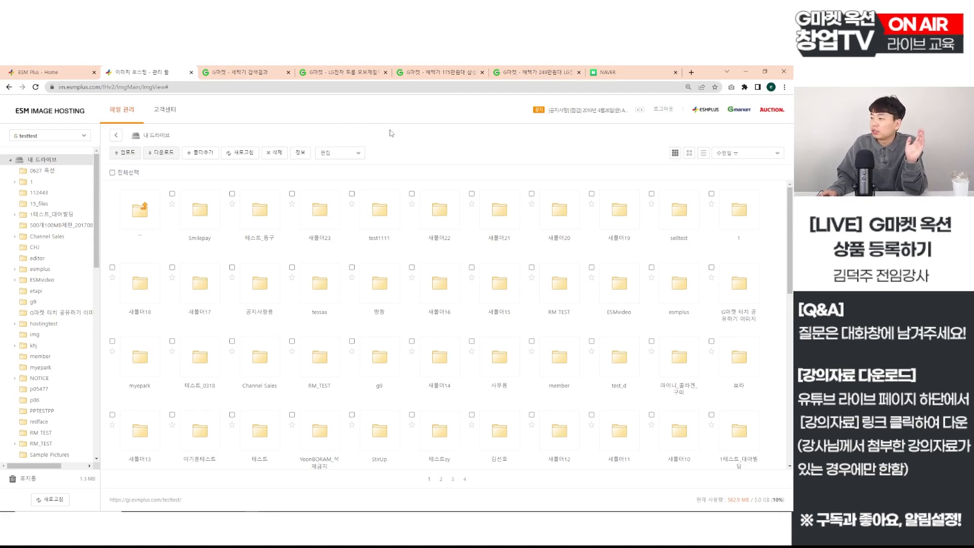
double_click(211, 215)
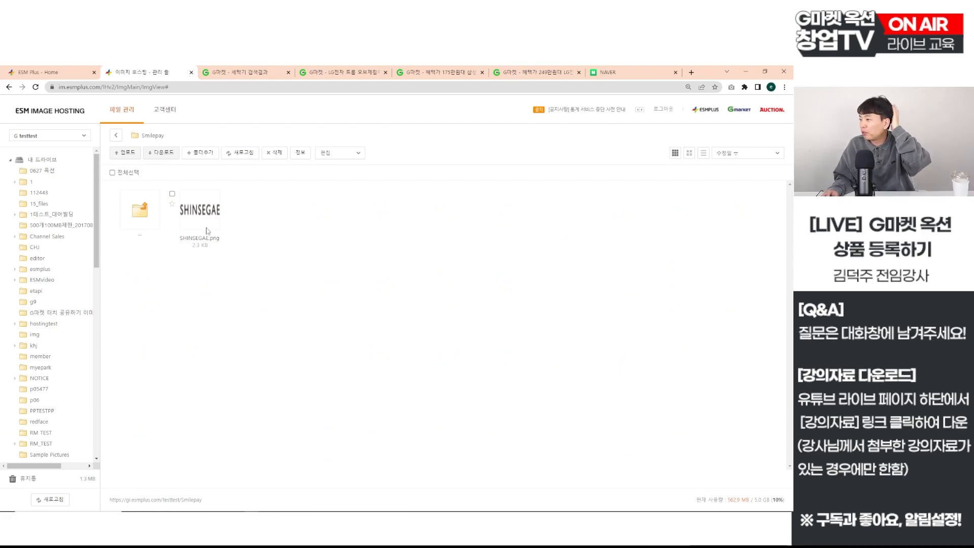
key(ctrl)
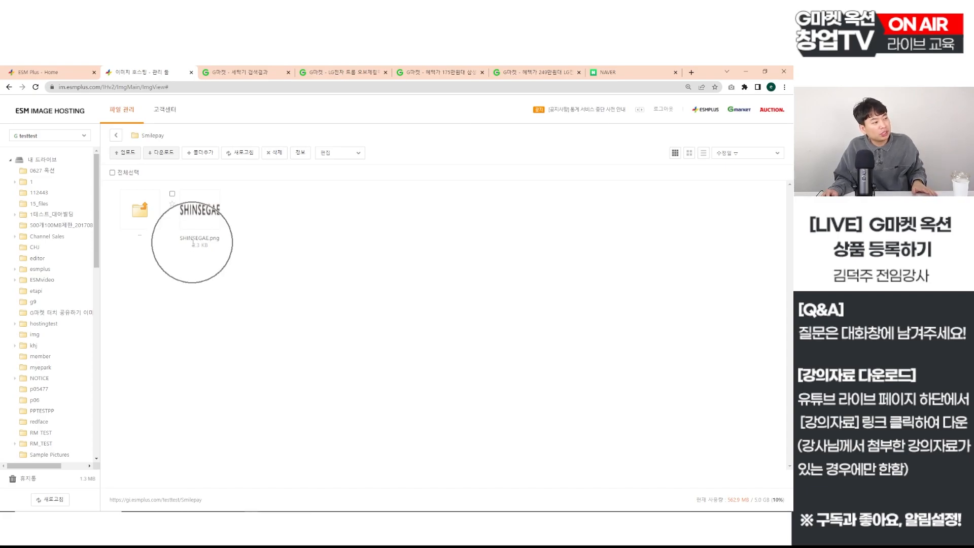
key(ctrl)
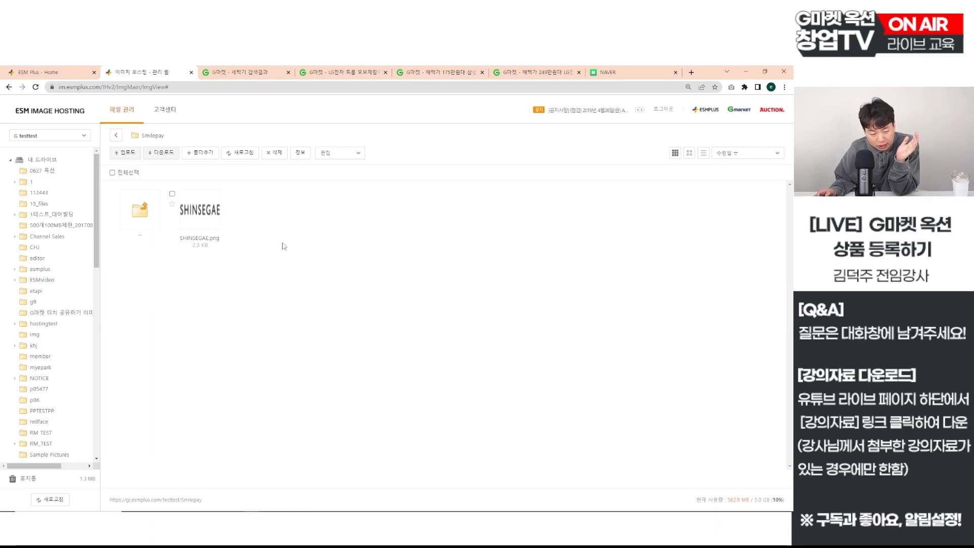
Step: Switch to Notepad and replace all existing notes with the heading "상품페이지 수정"
mouse_move(278, 514)
click(359, 505)
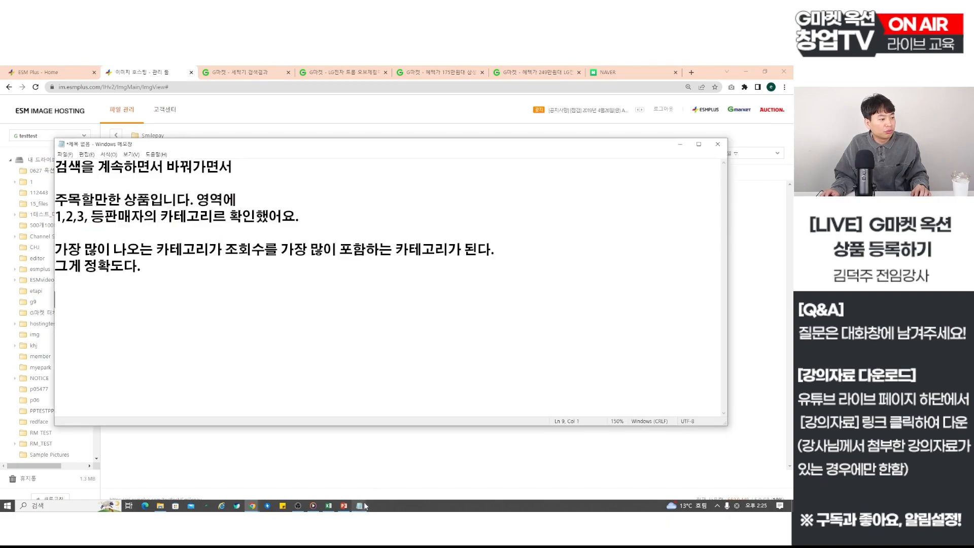
key(ctrl+a)
key(BackSpace)
text(상품평)
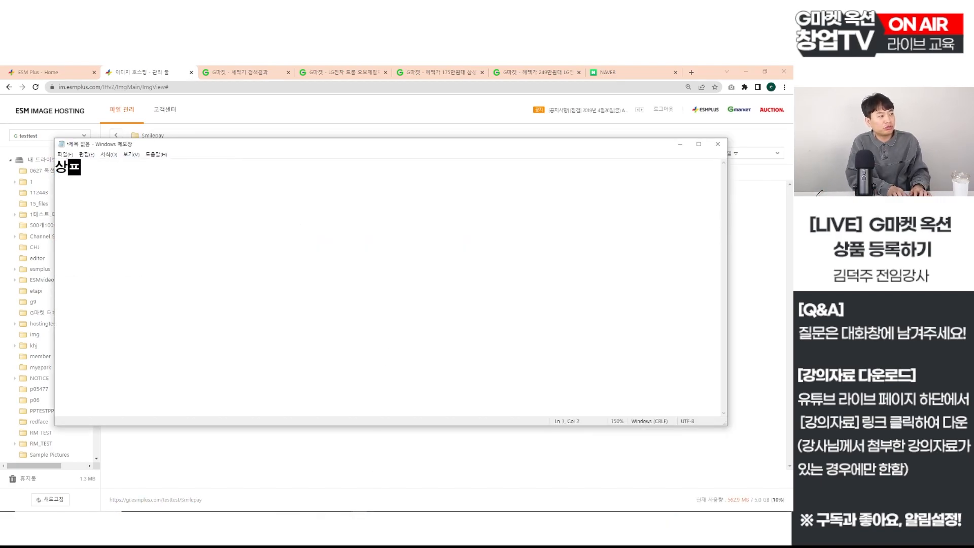
text(이지 수정)
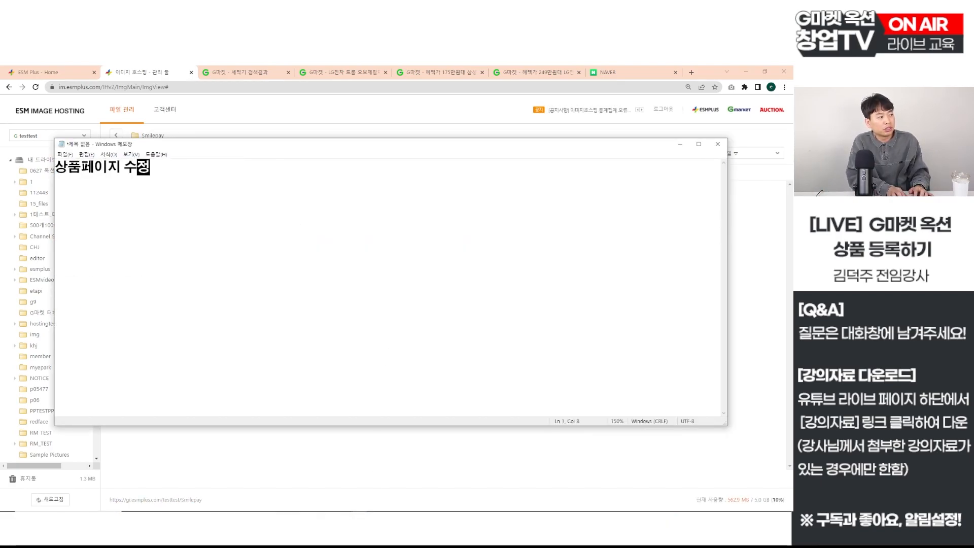
Step: Add the line "-> 일괄 덮어씌우기" below the heading, separated by a blank line
key(Return)
key(Return)
text(-> )
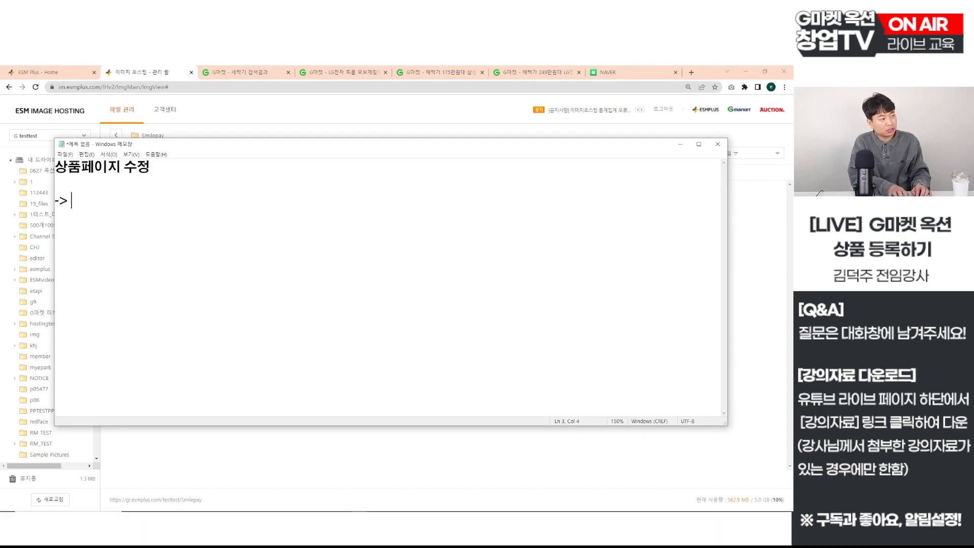
text(일괄 덮어씌우기)
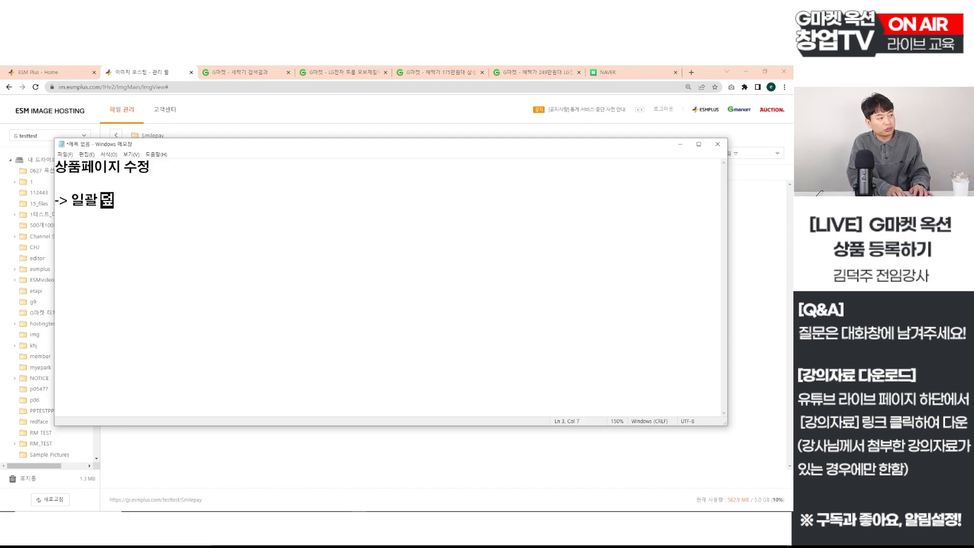
Step: Add the line "네이버, 쿠팡" after a blank line at the end of the notes and highlight it
key(Return)
key(Return)
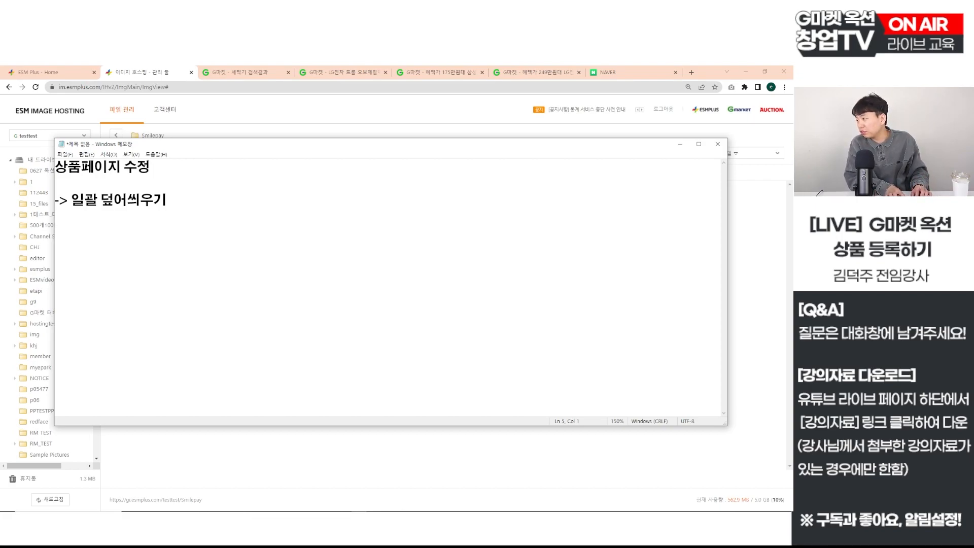
text(네이버, 쿠팡)
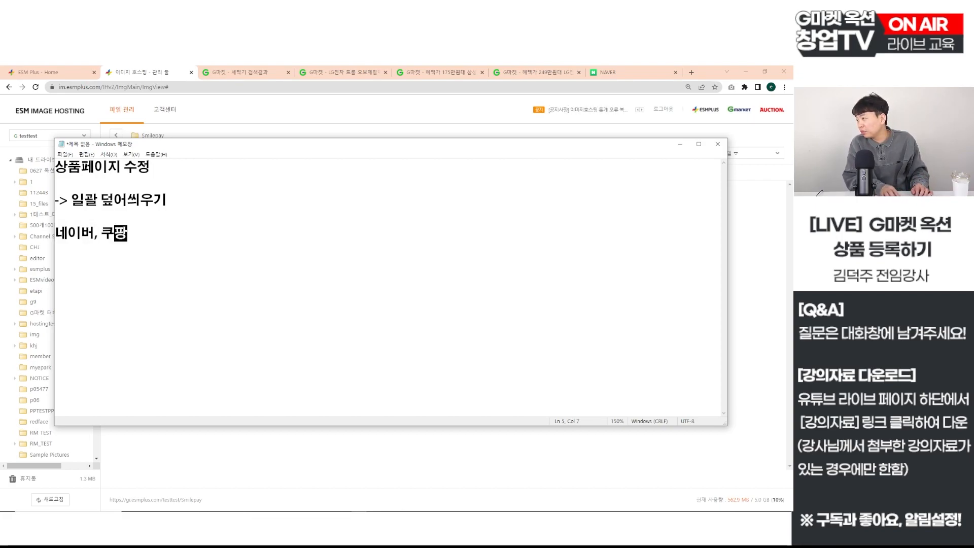
key(Home)
key(shift+End)
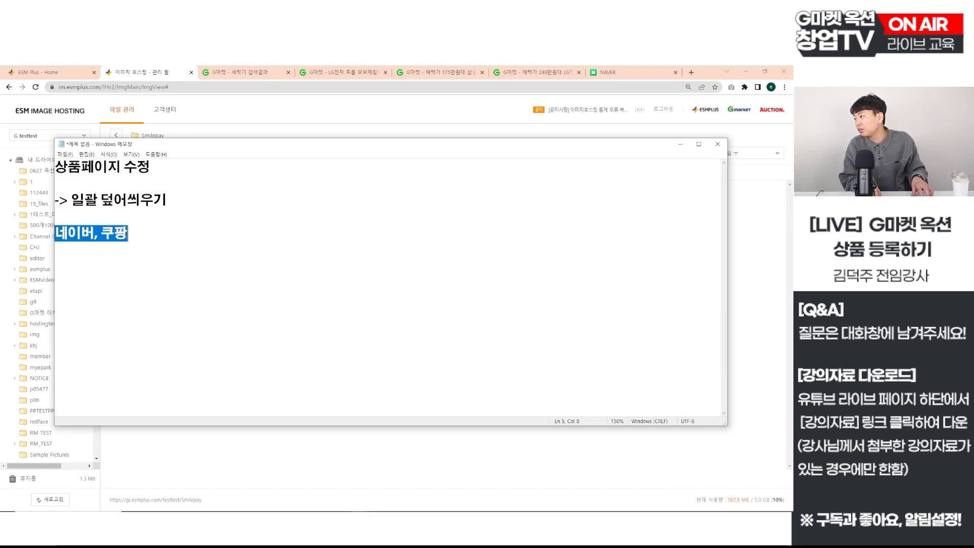
Step: Remove the blank line between the heading "상품페이지 수정" and the line "-> 일괄 덮어씌우기" in the notes
key(Up)
key(Up)
key(Up)
key(Up)
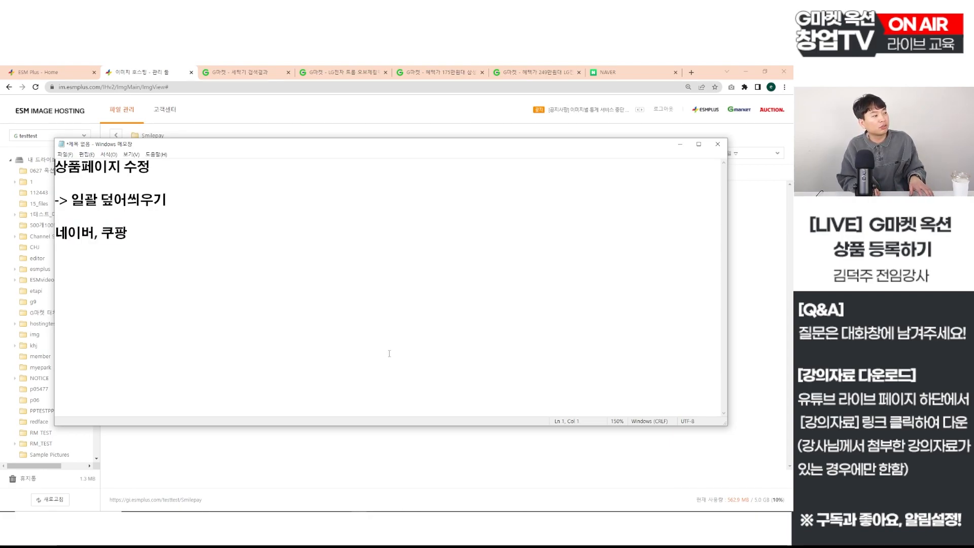
key(Down)
key(Delete)
key(Up)
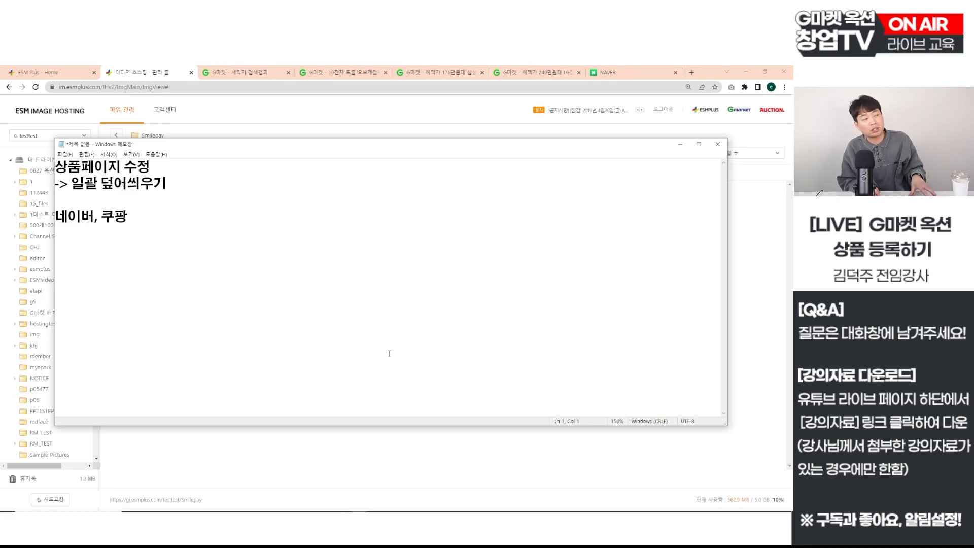
Step: Highlight the heading "상품페이지 수정" and the line "네이버, 쿠팡" in turn to review the notes
key(shift+Down)
key(shift+Down)
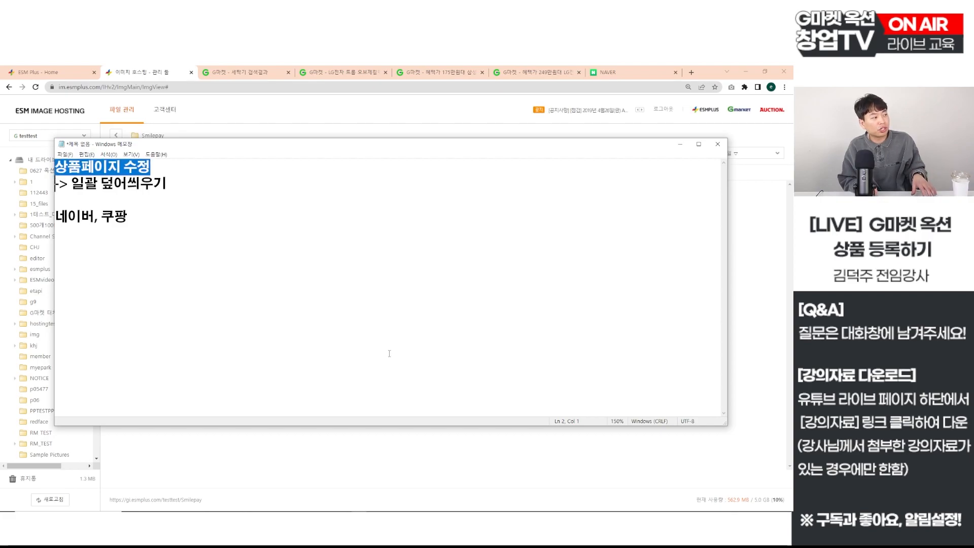
key(Down)
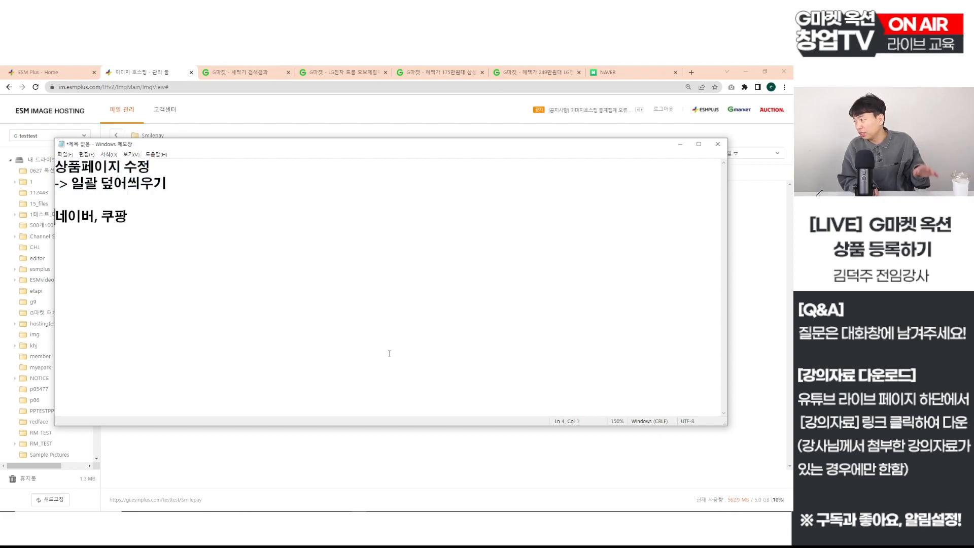
key(shift+End)
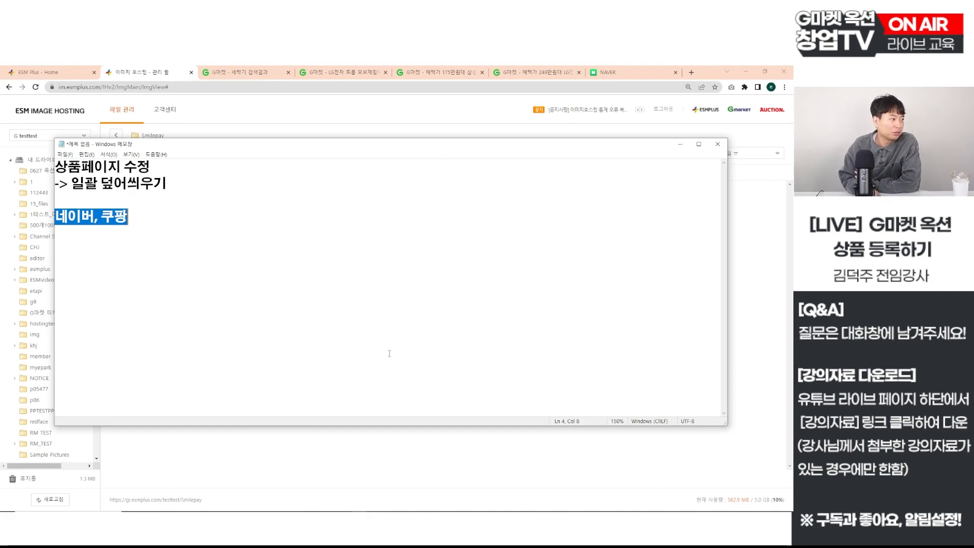
key(Left)
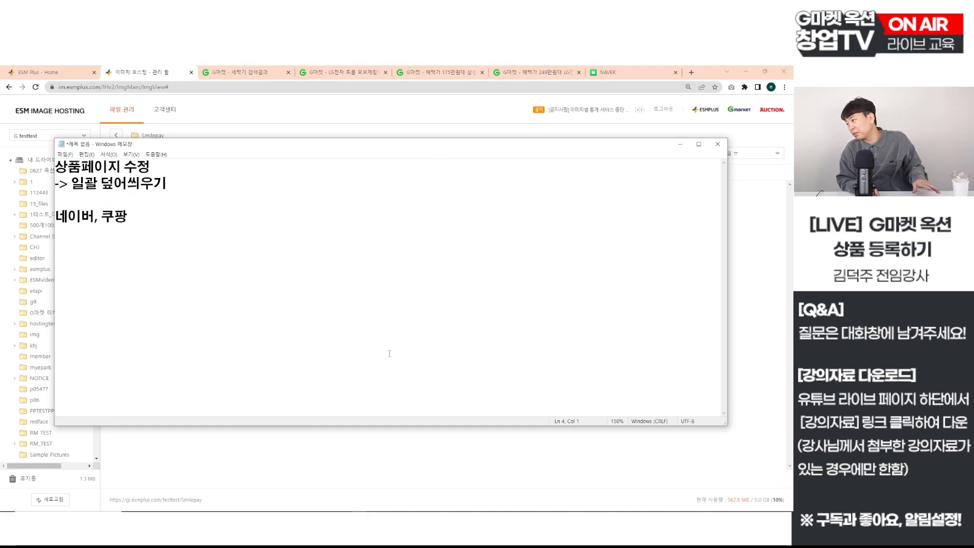
key(Right)
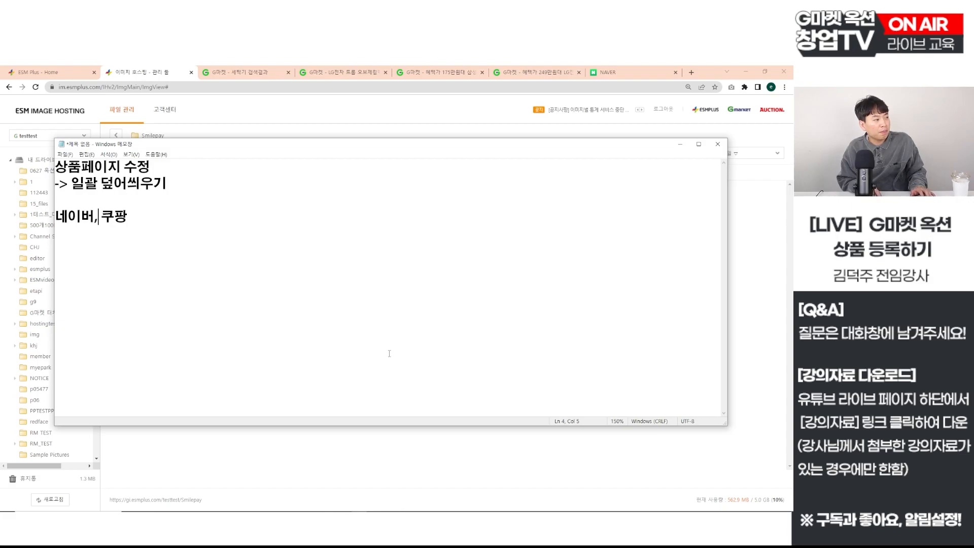
key(shift+End)
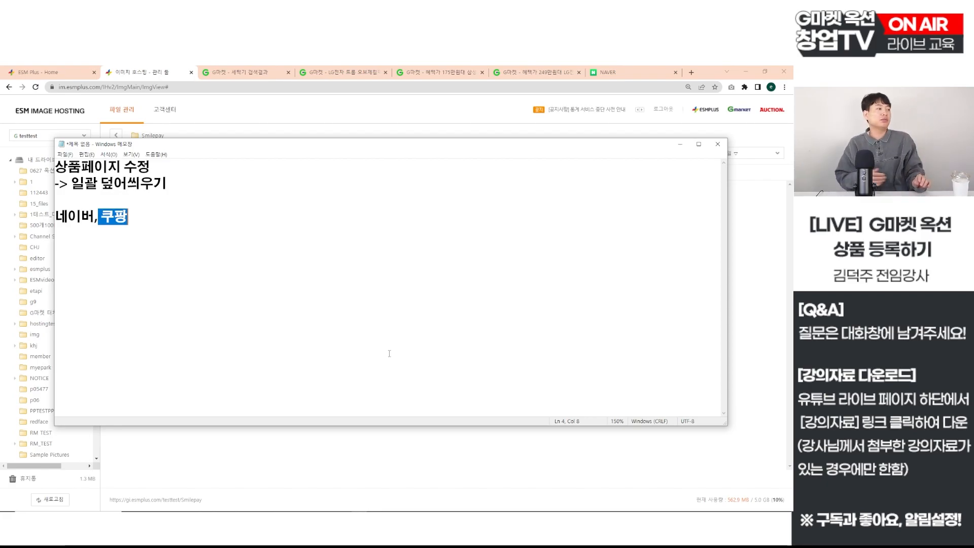
drag(128, 217, 55, 217)
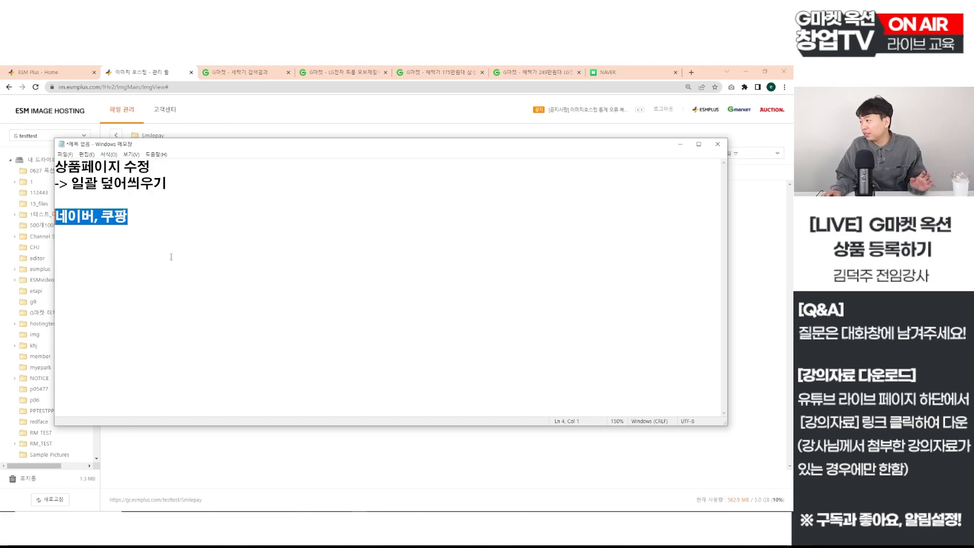
drag(128, 217, 56, 210)
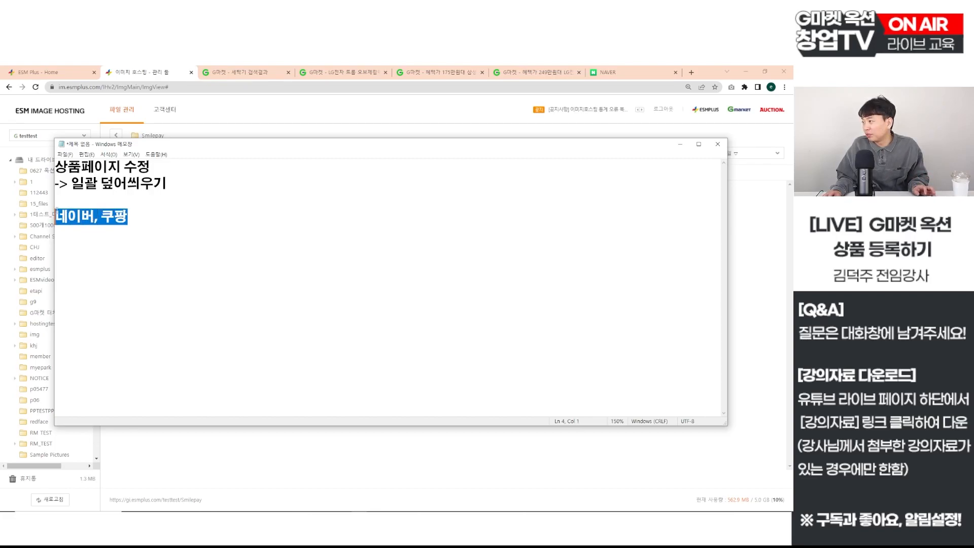
click(220, 226)
drag(211, 205, 55, 167)
click(258, 288)
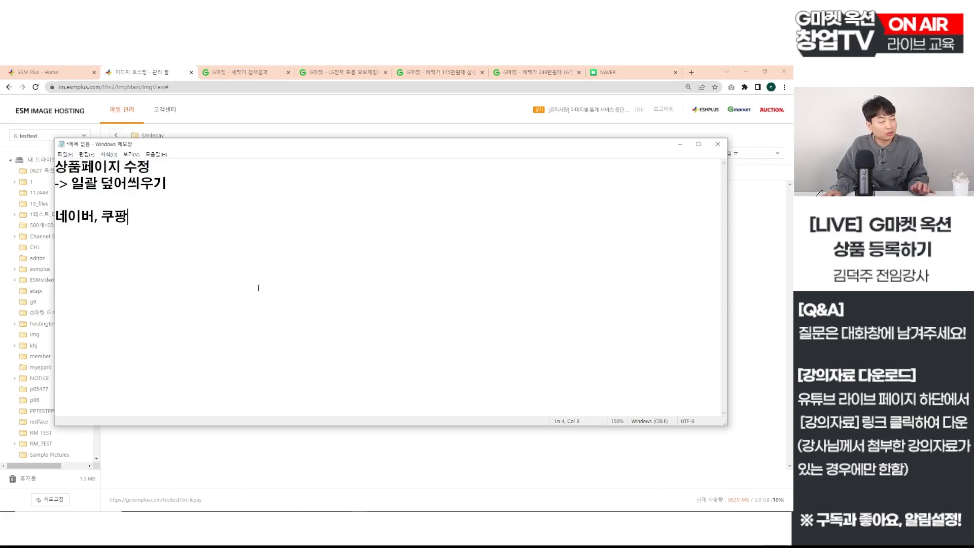
Step: Return to ESM Plus product registration and set the product group in the product information notice to 침구류/커튼
click(261, 122)
click(59, 73)
scroll(282, 351, down, 1)
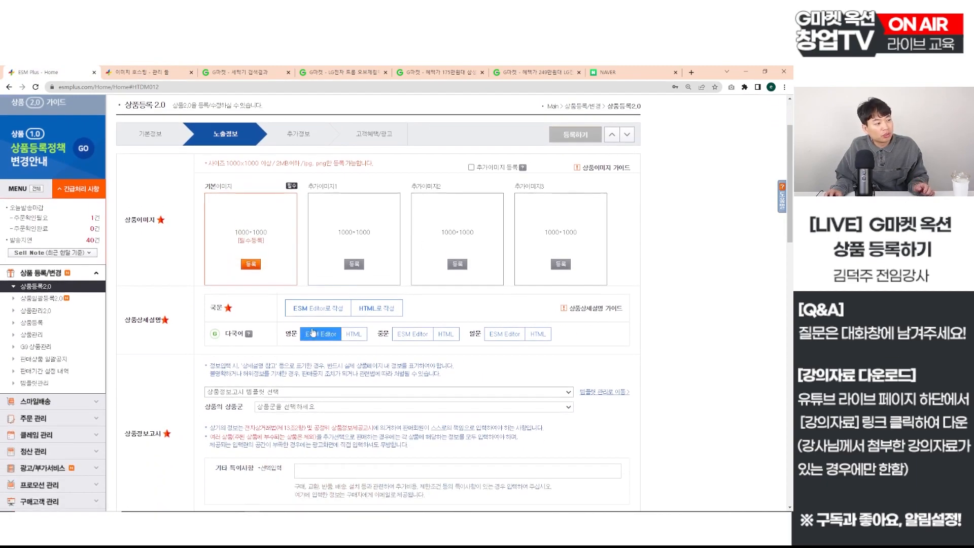
scroll(321, 355, down, 3)
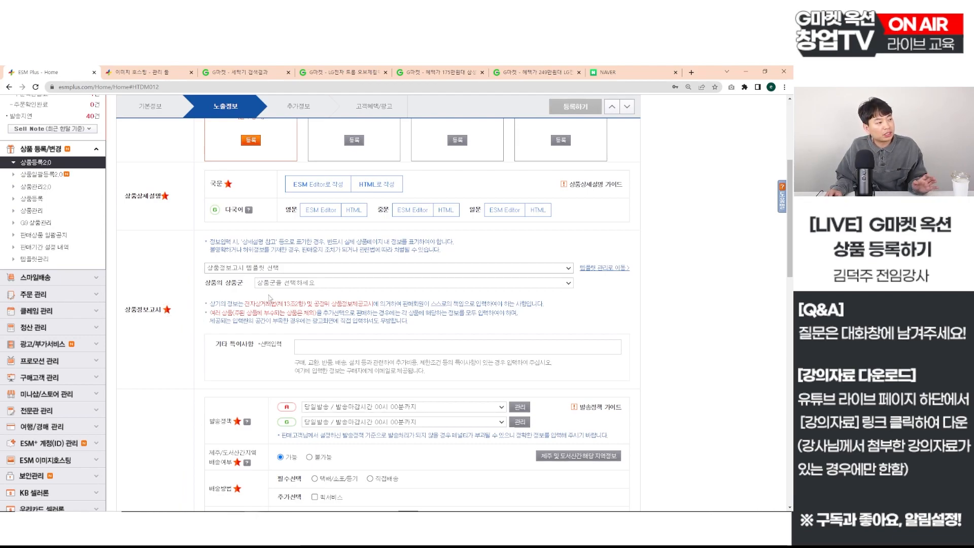
click(310, 284)
click(322, 333)
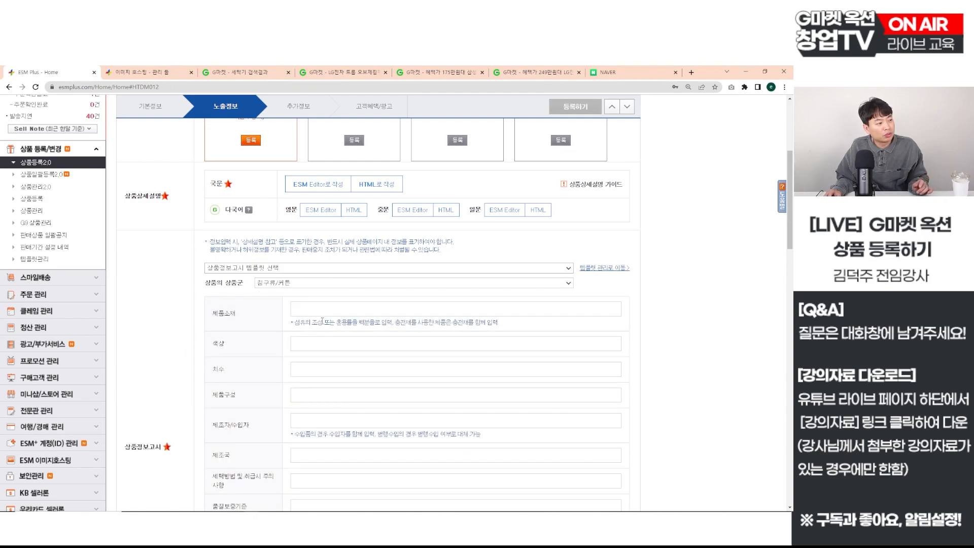
Step: Review the shipping information section of the exposure information, covering dispatch policy, shipping method, shipping fee and return settings
scroll(324, 335, down, 3)
scroll(341, 412, down, 6)
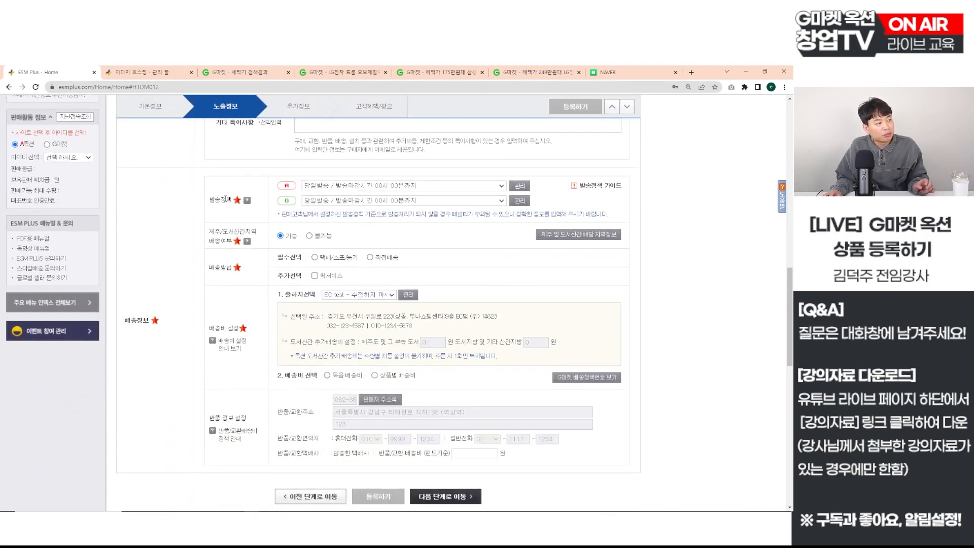
key(ctrl)
key(ctrl)
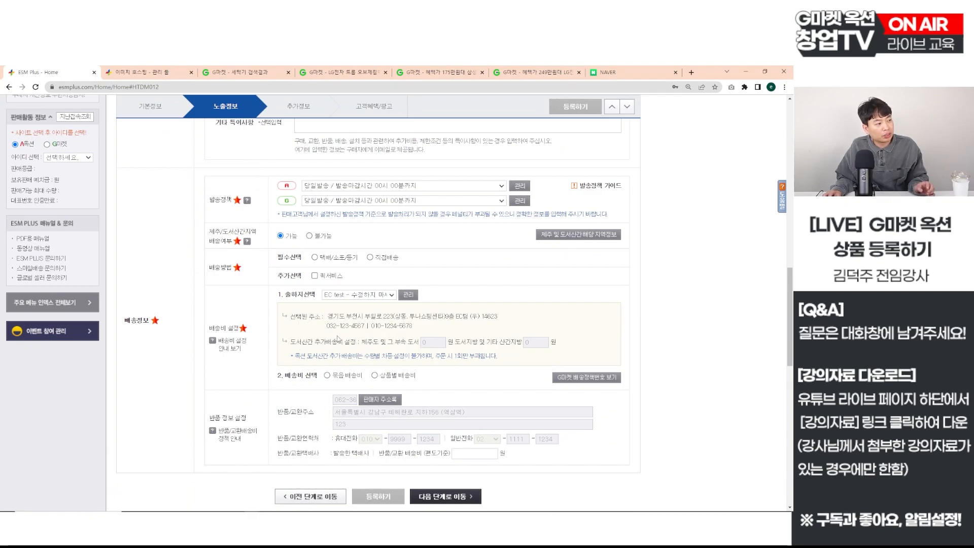
key(ctrl)
key(ctrl)
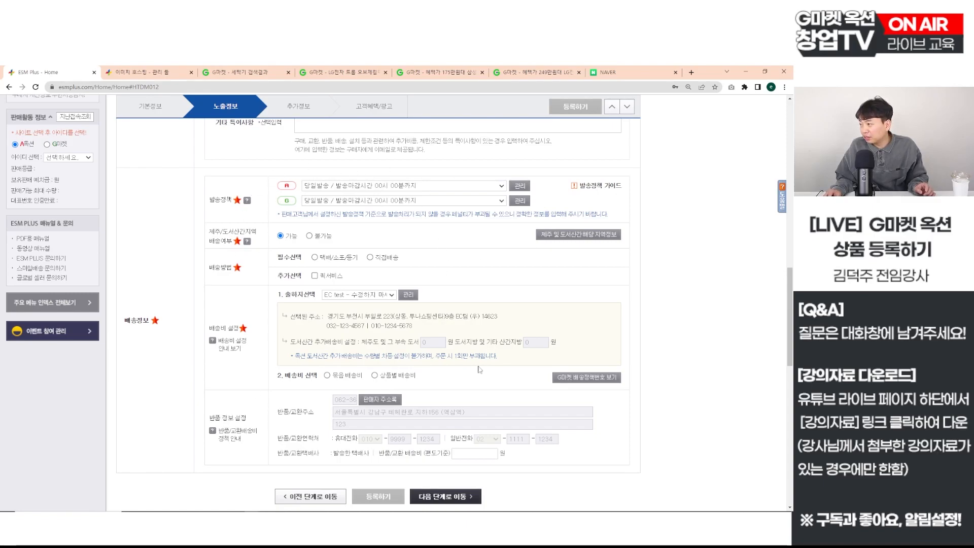
Step: Review the 추가정보 stage down to the price comparison site settings, and open the 고객혜택/광고 stage
click(285, 106)
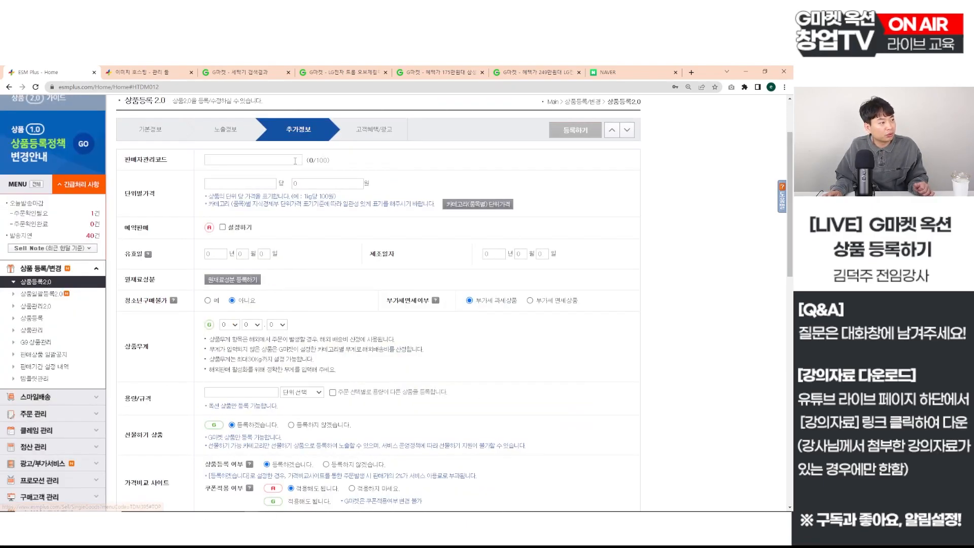
scroll(286, 280, down, 4)
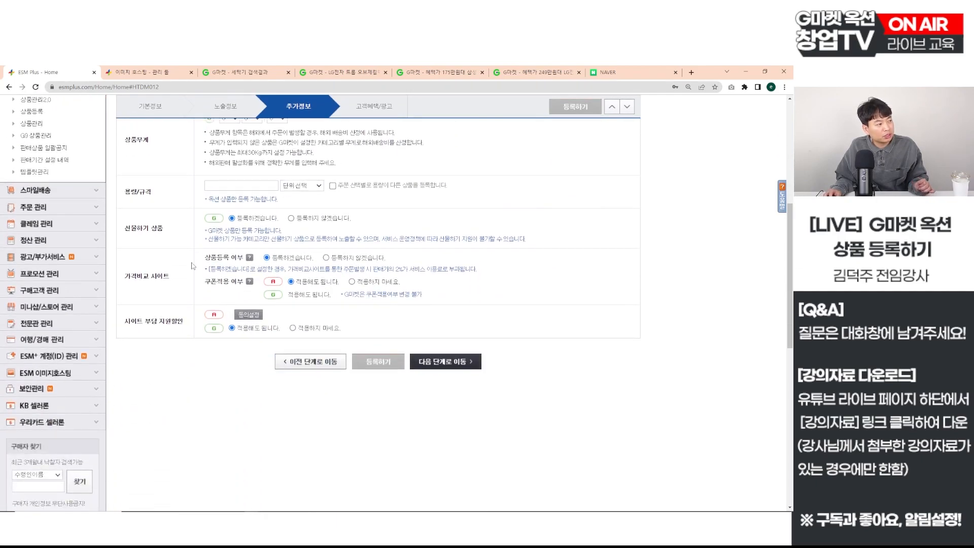
key(ctrl)
key(ctrl)
key(ctrl)
key(ctrl)
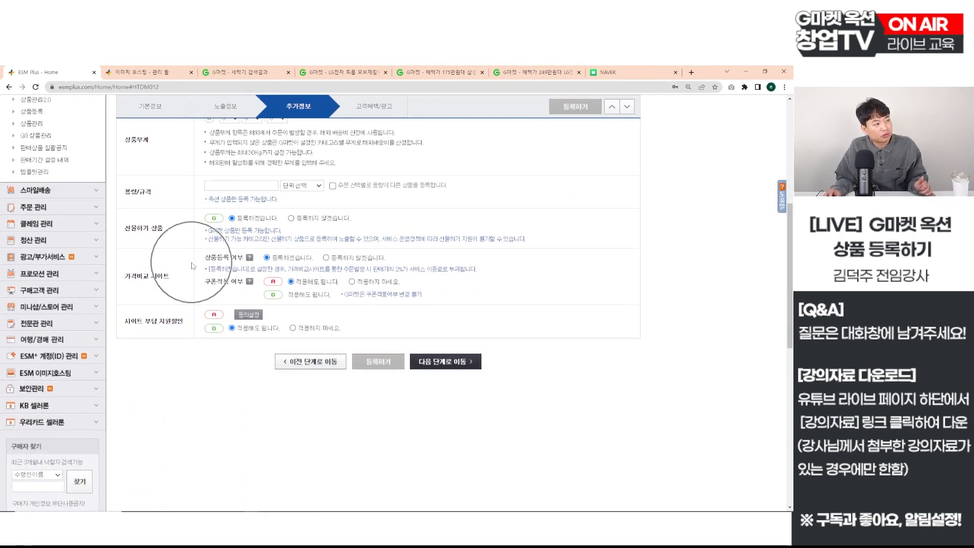
key(ctrl)
key(ctrl)
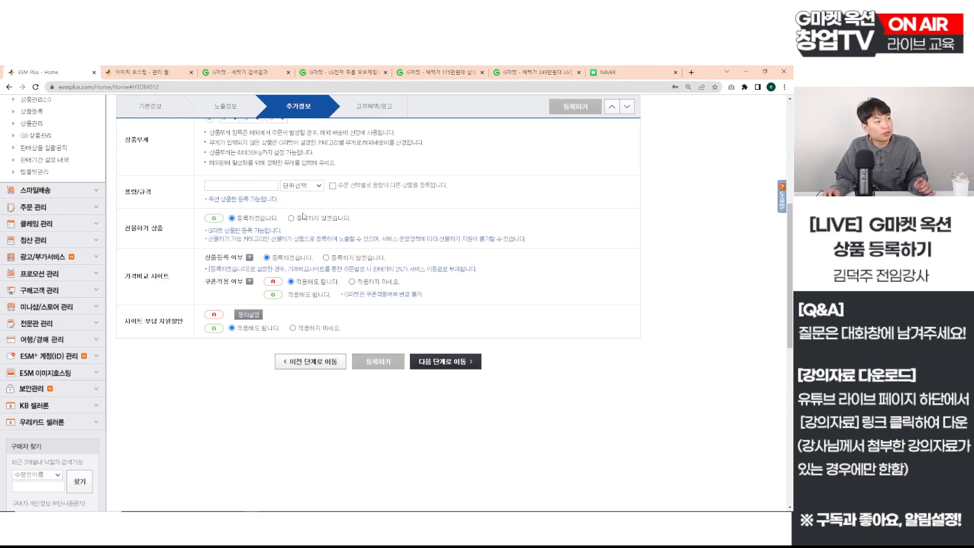
click(374, 106)
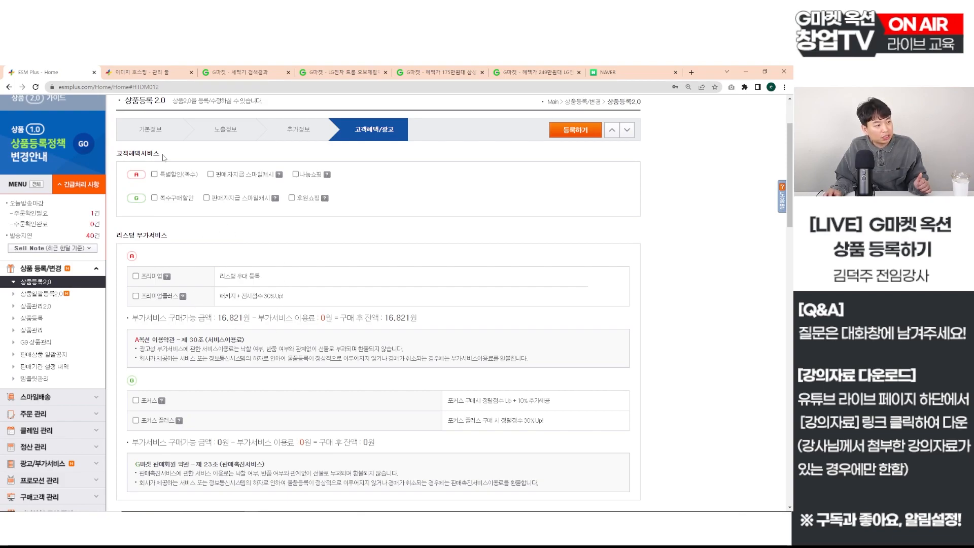
Step: Switch to the Excel workbook 상품등록폼 and examine its registration items, highlighting the 입력값 column cells D4 to D22
mouse_move(454, 514)
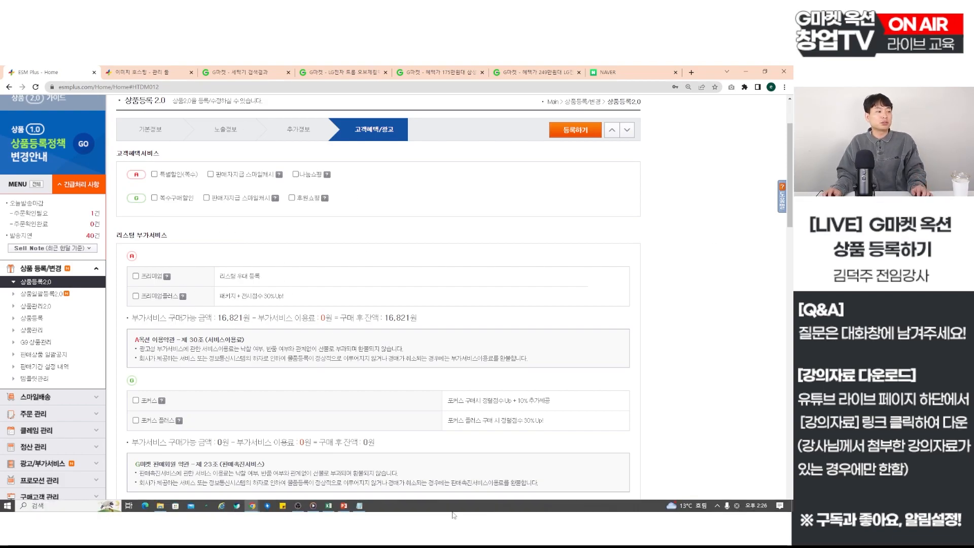
click(329, 505)
click(325, 370)
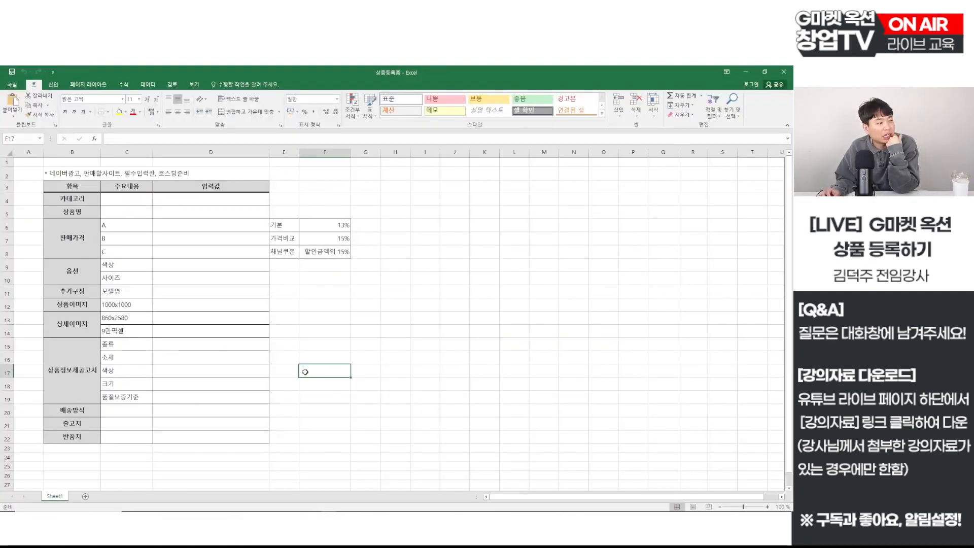
ctrl+scroll(288, 388, up, 1)
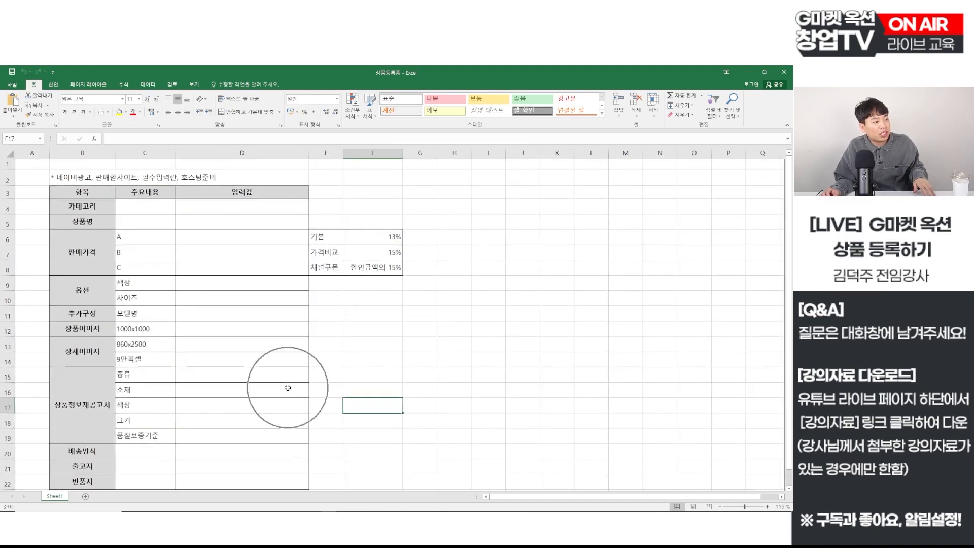
scroll(288, 388, down, 1)
scroll(287, 387, up, 1)
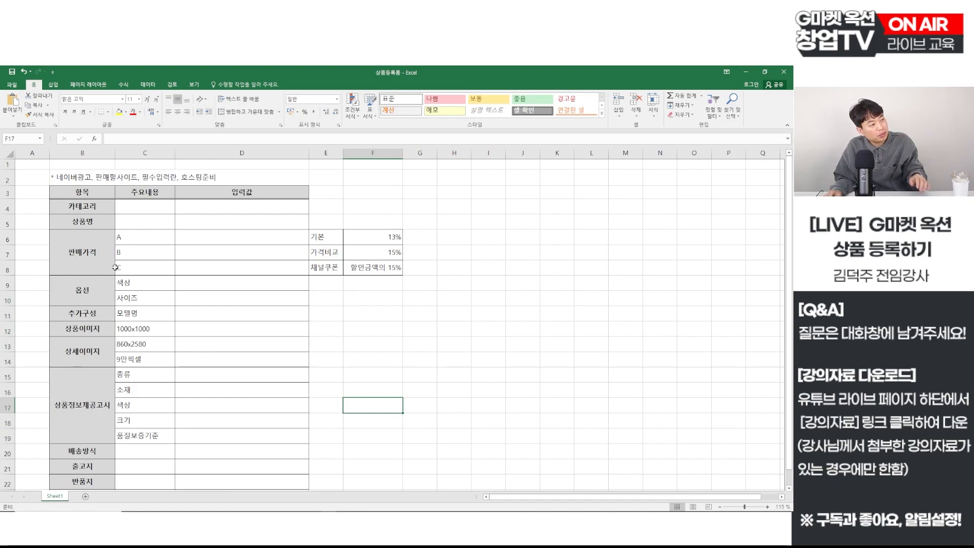
drag(216, 209, 254, 483)
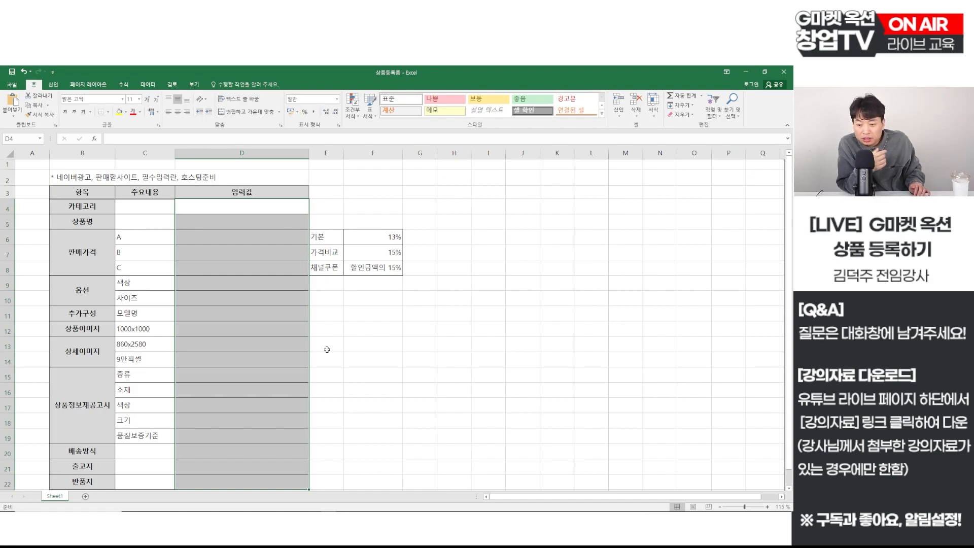
click(324, 387)
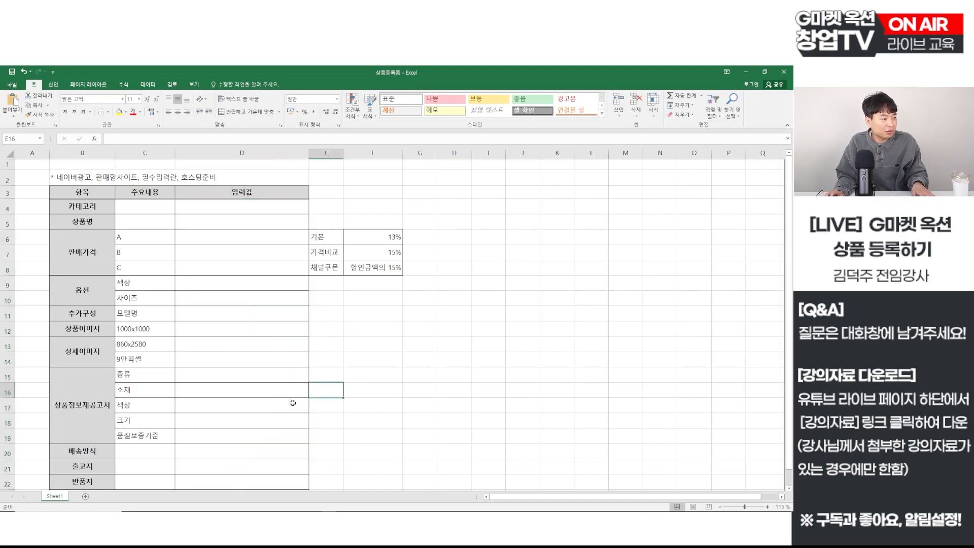
Step: Return to ESM Plus, open the 기본정보 stage of product registration, and check the remaining time before automatic logout
mouse_move(252, 506)
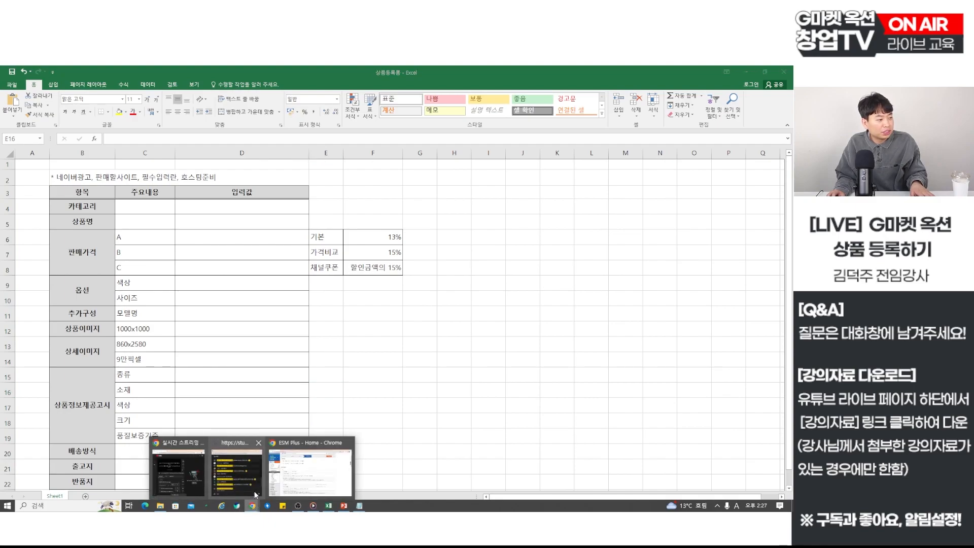
click(316, 481)
click(148, 135)
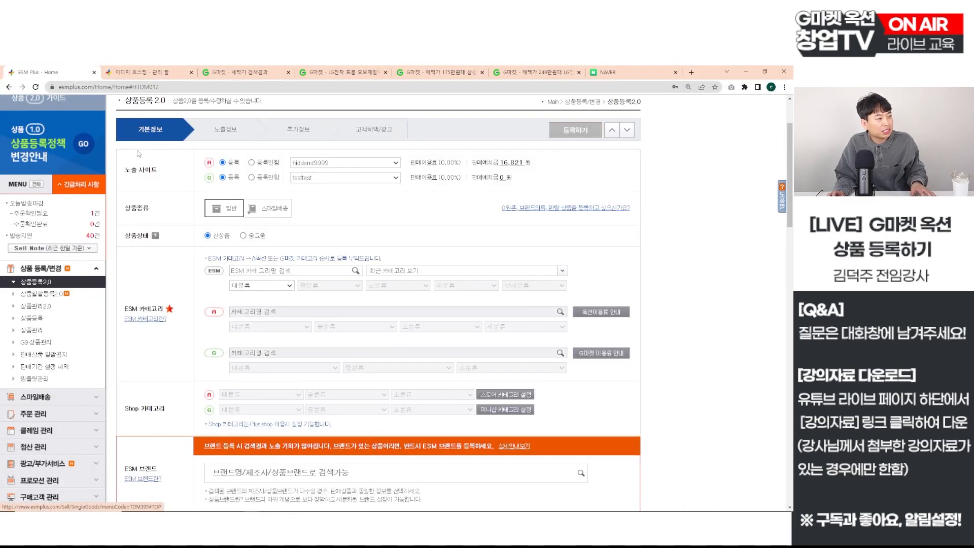
scroll(389, 225, down, 2)
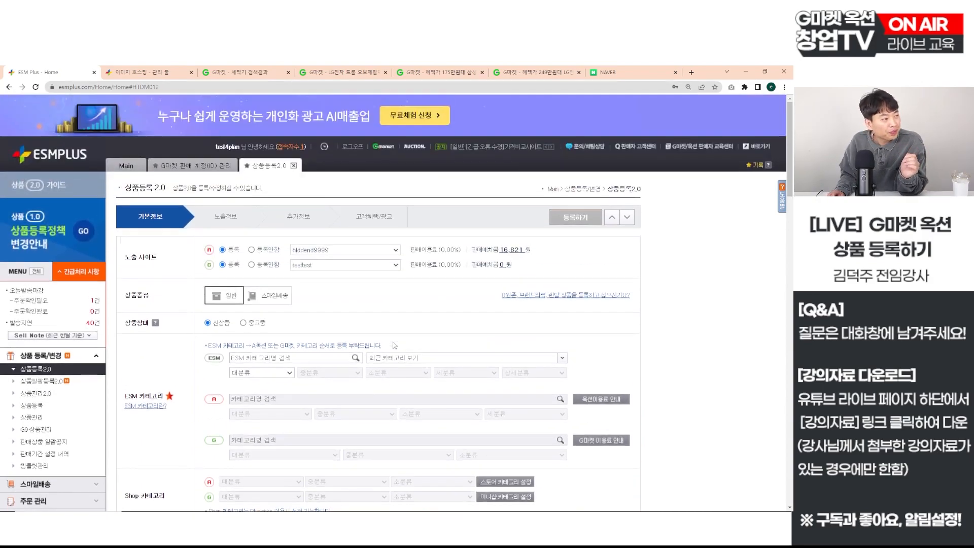
scroll(336, 190, up, 4)
mouse_move(325, 147)
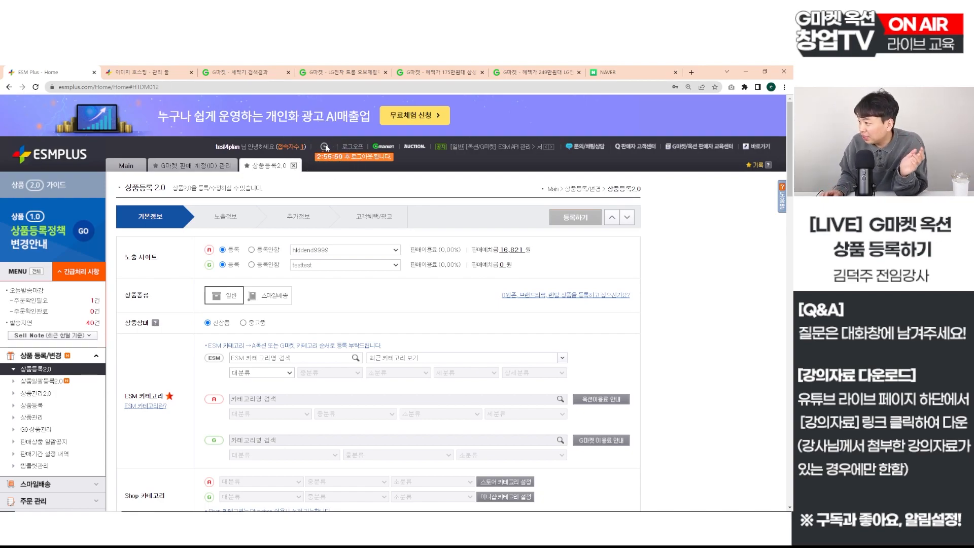
scroll(371, 309, down, 3)
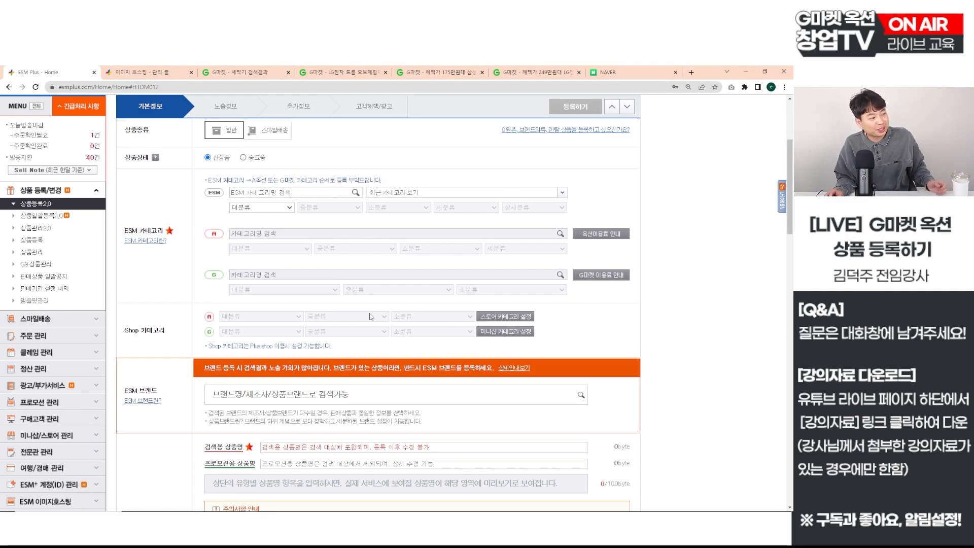
scroll(372, 327, up, 5)
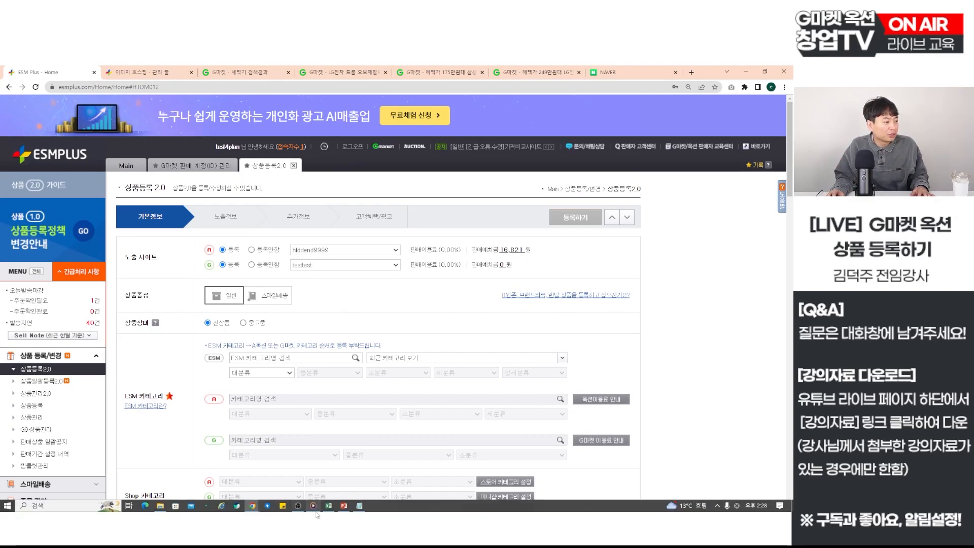
Step: Switch to the Excel workbook 상품등록폼 and enter 생활 미용가전 > 세탁기 > 드럼세탁기 as the 카테고리 input value in D4
click(327, 509)
click(186, 210)
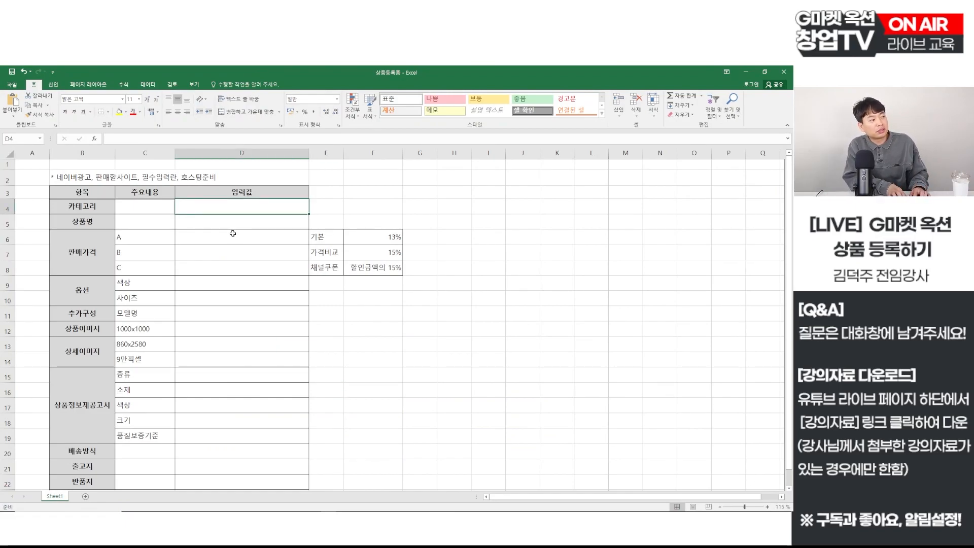
text(to)
key(BackSpace)
key(BackSpace)
text(새화)
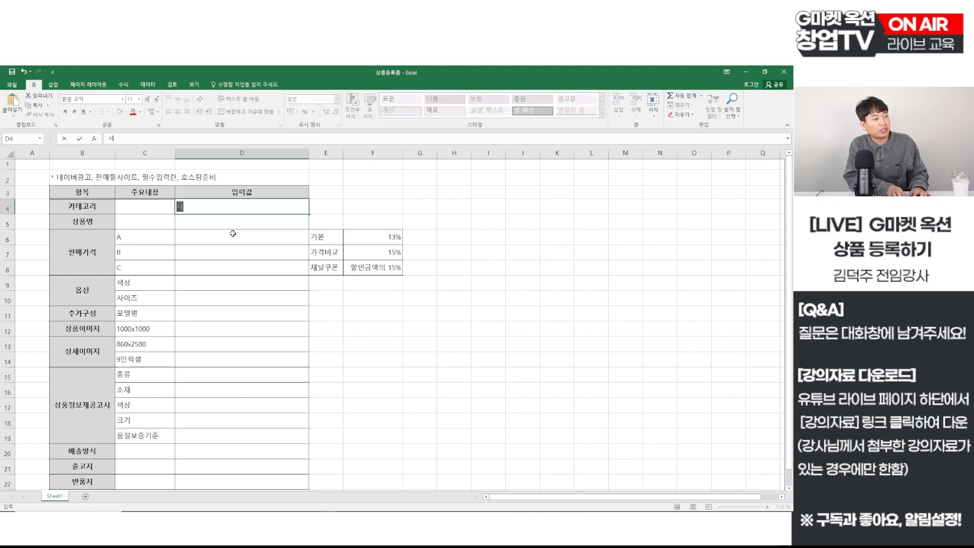
key(BackSpace)
key(BackSpace)
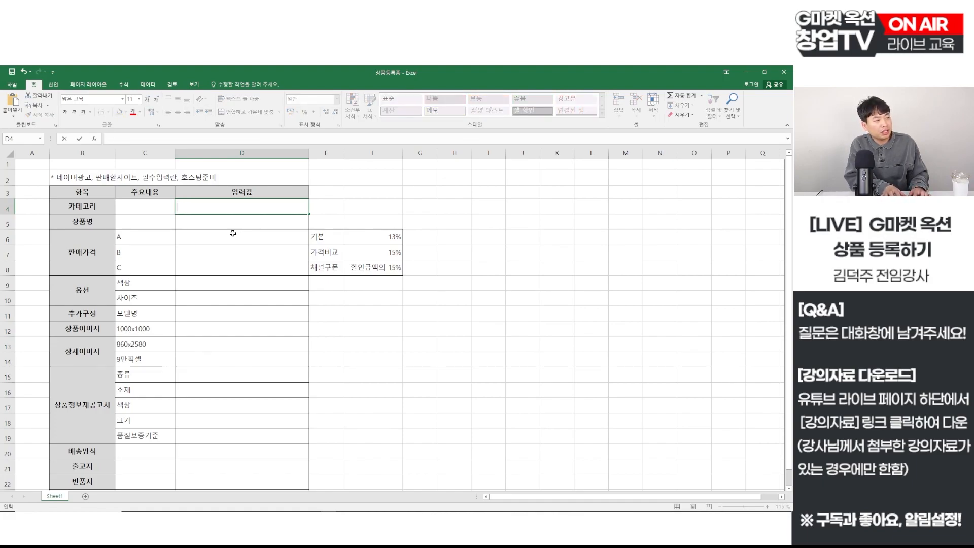
text(생활 )
text(미용가전 > )
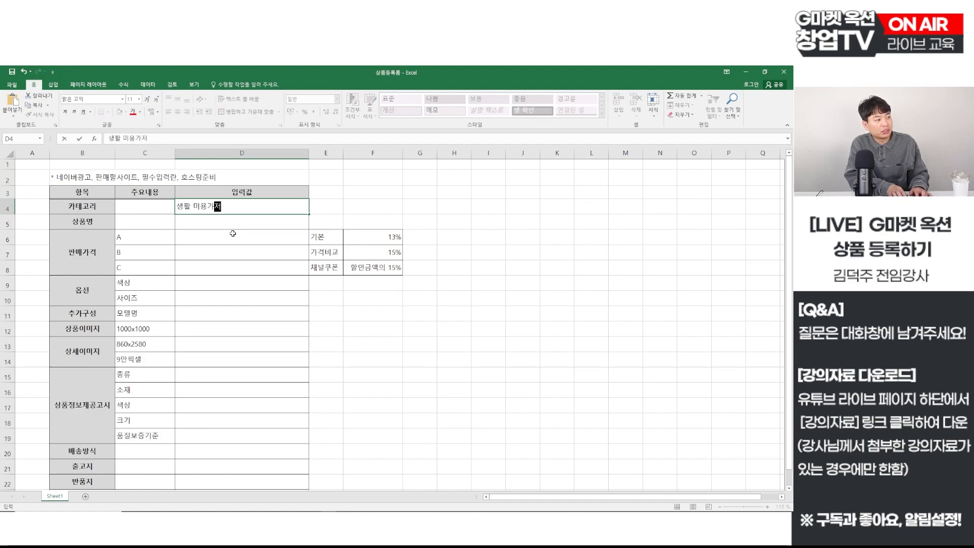
text(세탁기 ?>)
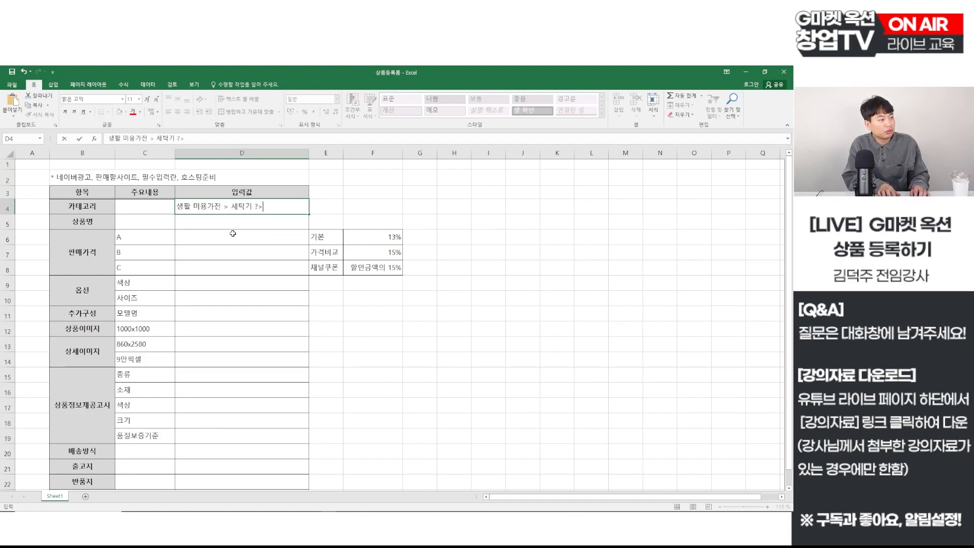
key(BackSpace)
key(BackSpace)
text(> 드럼세)
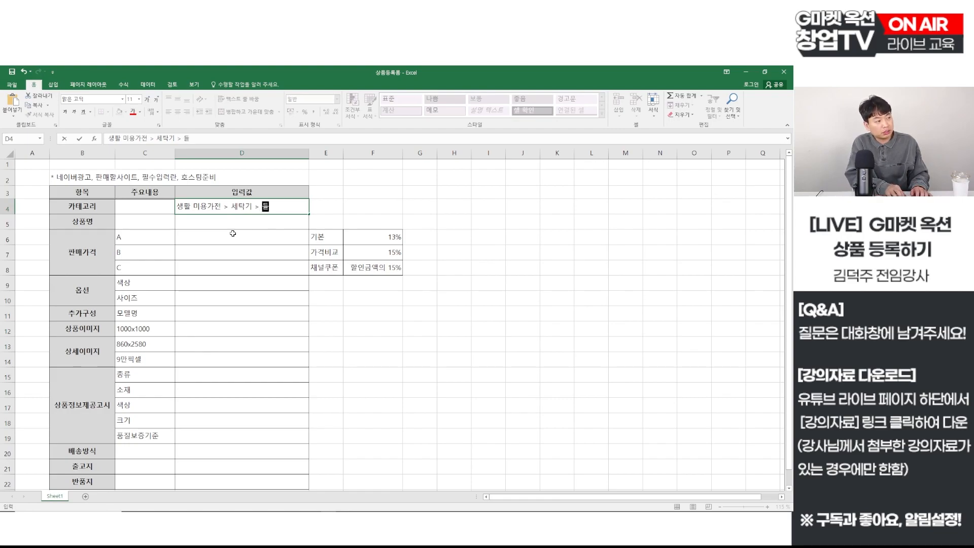
text(탁기)
key(Return)
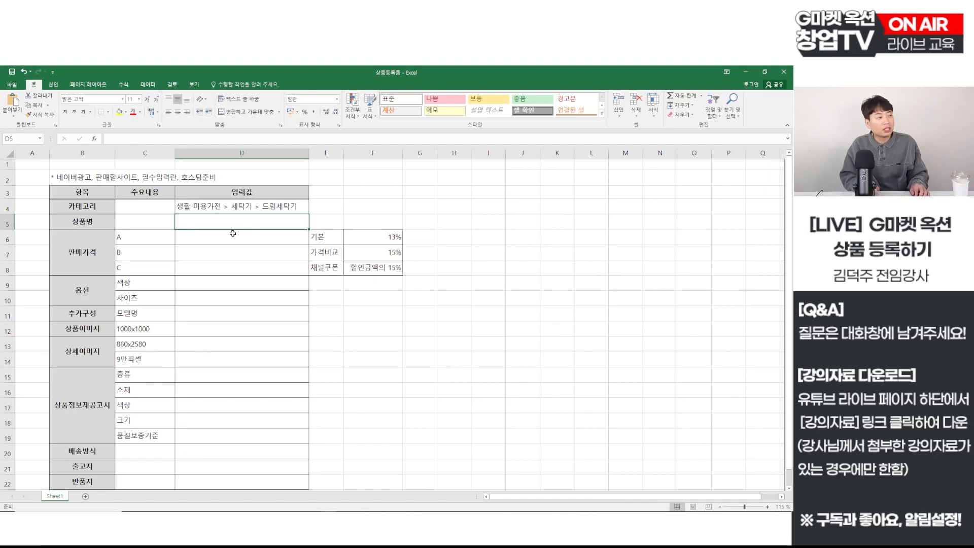
Step: Write 000 드럼세탁기 24kg as the 상품명 input value in D5
text(000)
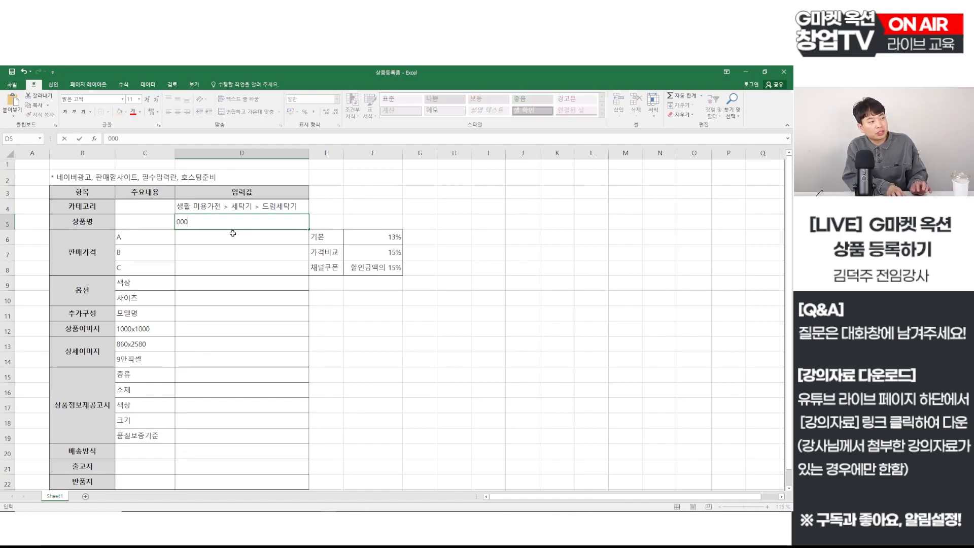
text( 드럼세탁ㄱ)
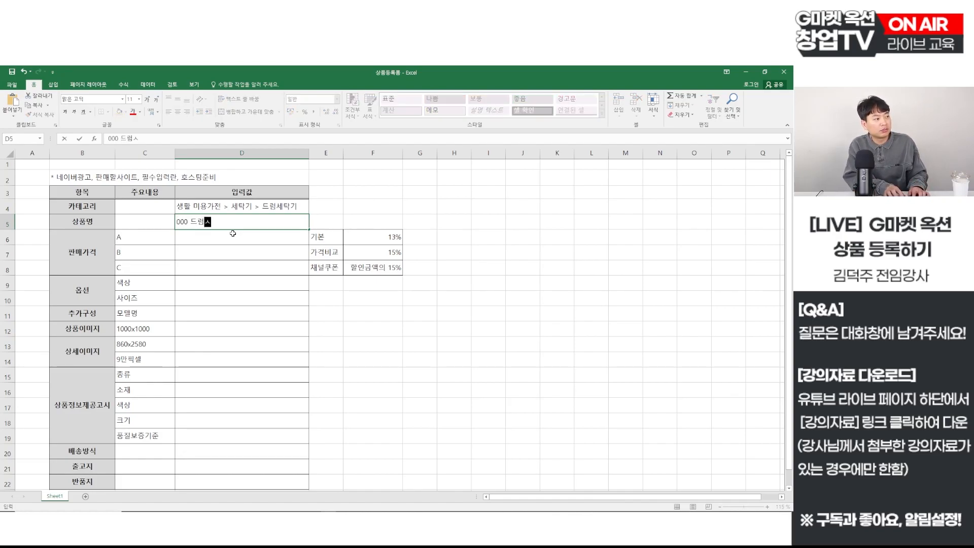
text(ㅣ )
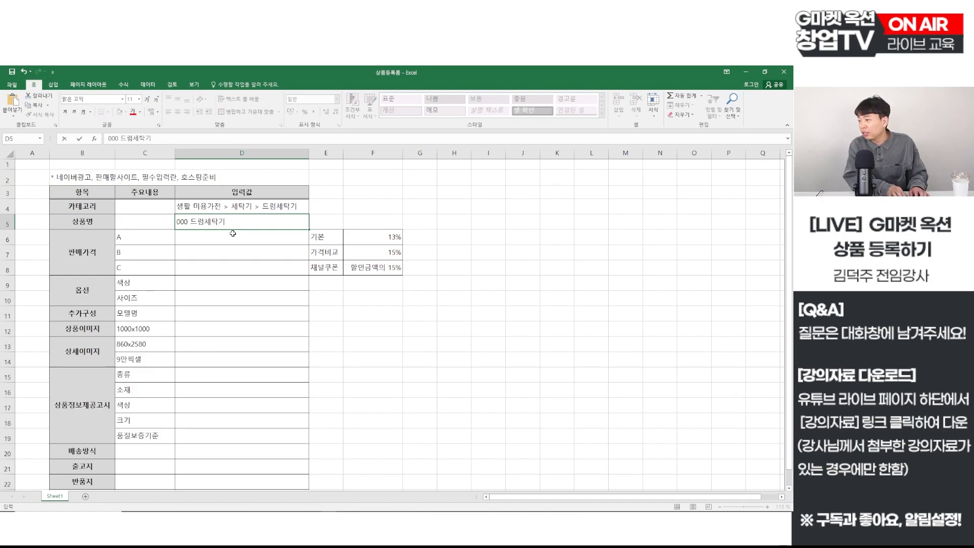
text(kg)
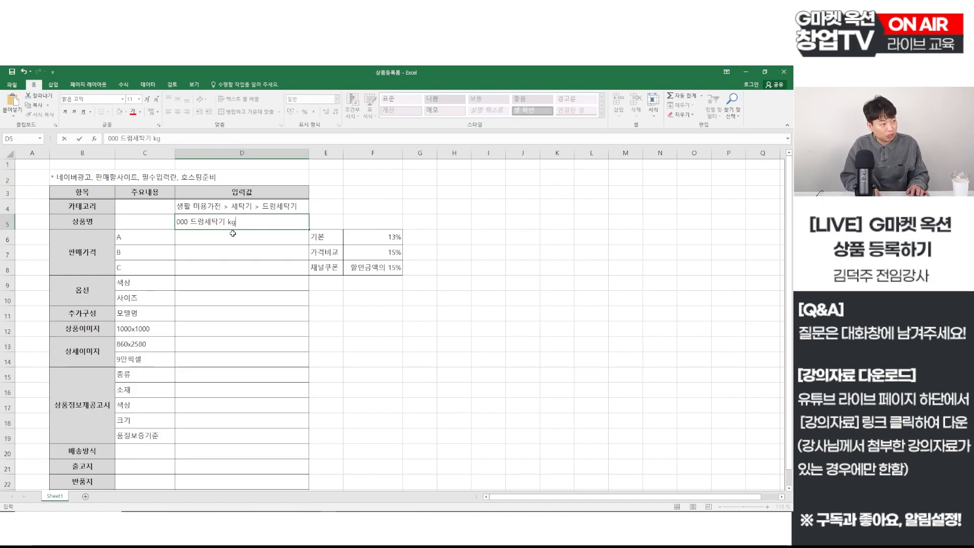
key(Left)
double_click(233, 228)
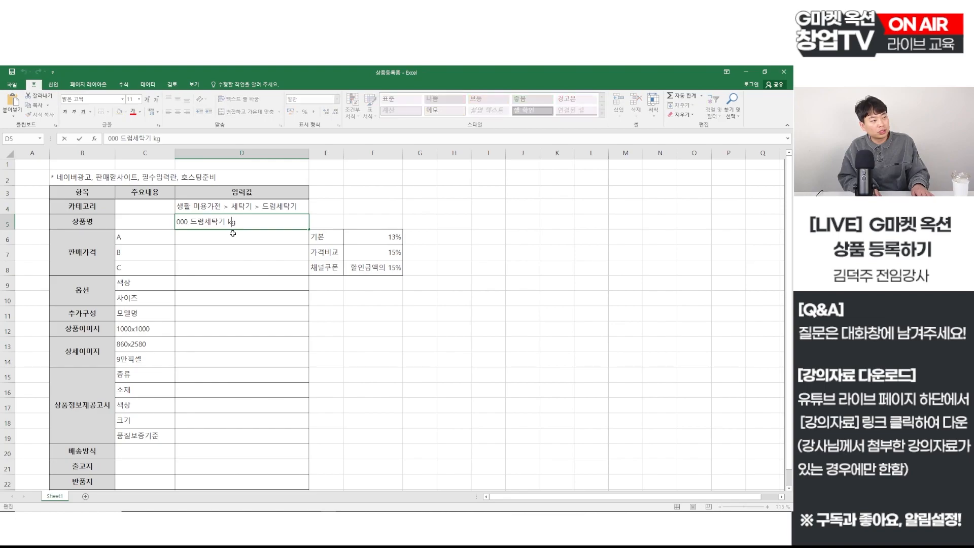
text(2)
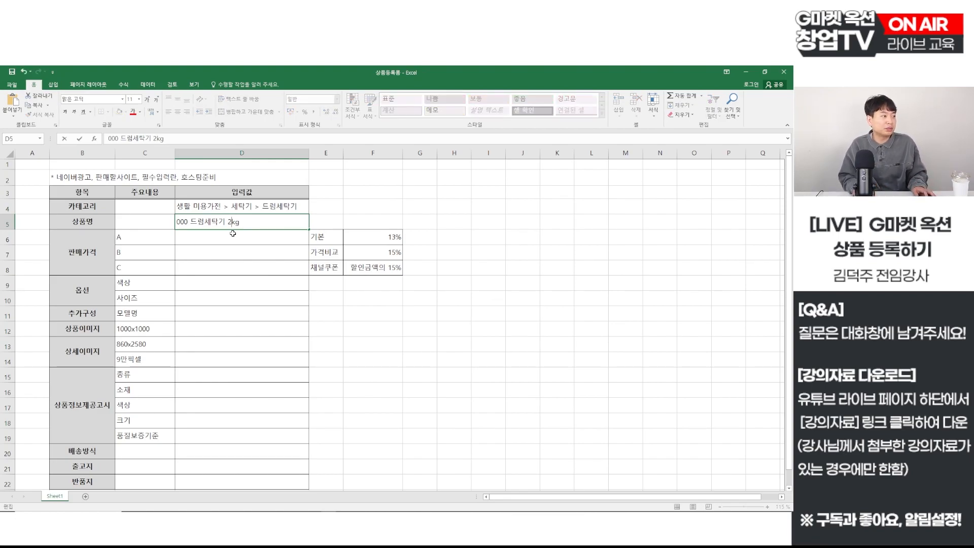
text(4kg)
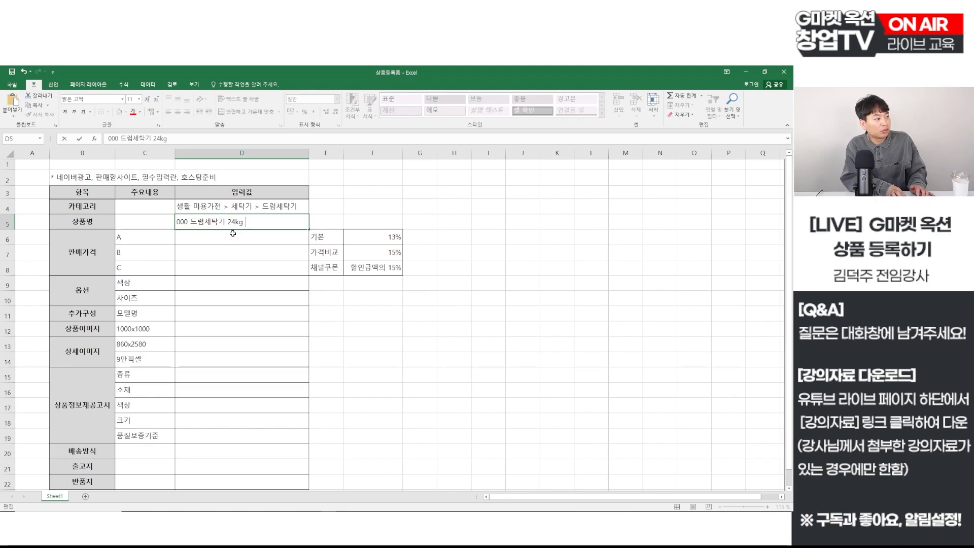
Step: Switch to the browser and examine how product names are written in the Gmarket search results for 세탁기
key(alt+Tab)
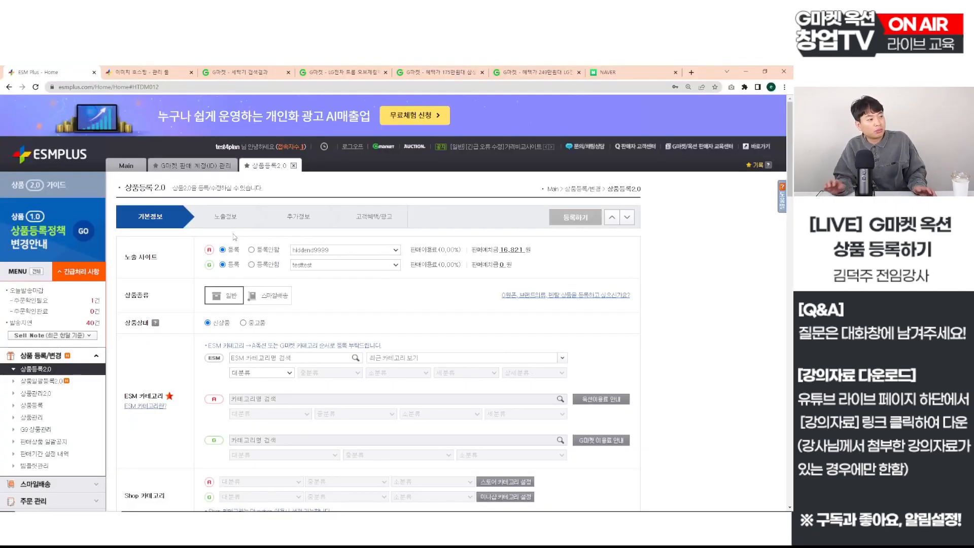
click(365, 72)
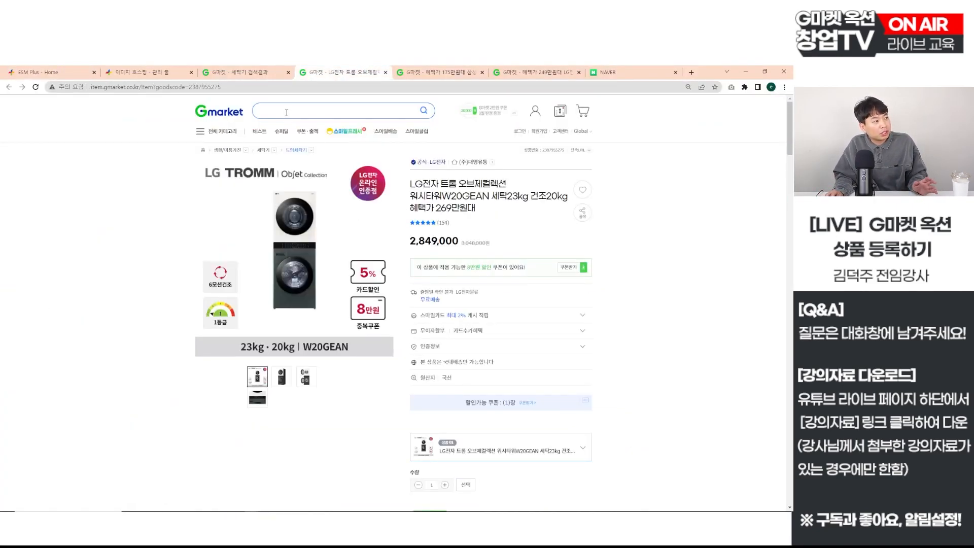
key(ctrl+Page_Up)
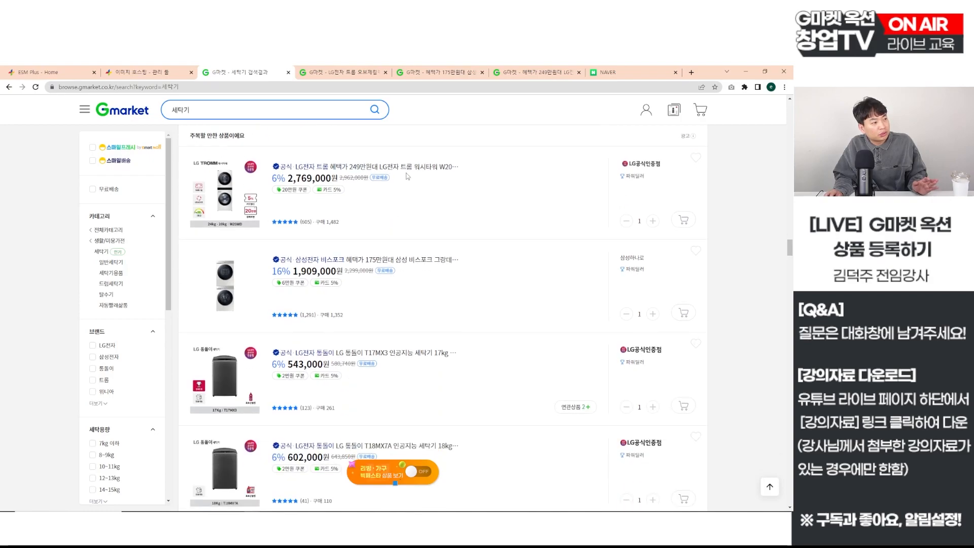
scroll(380, 196, down, 1)
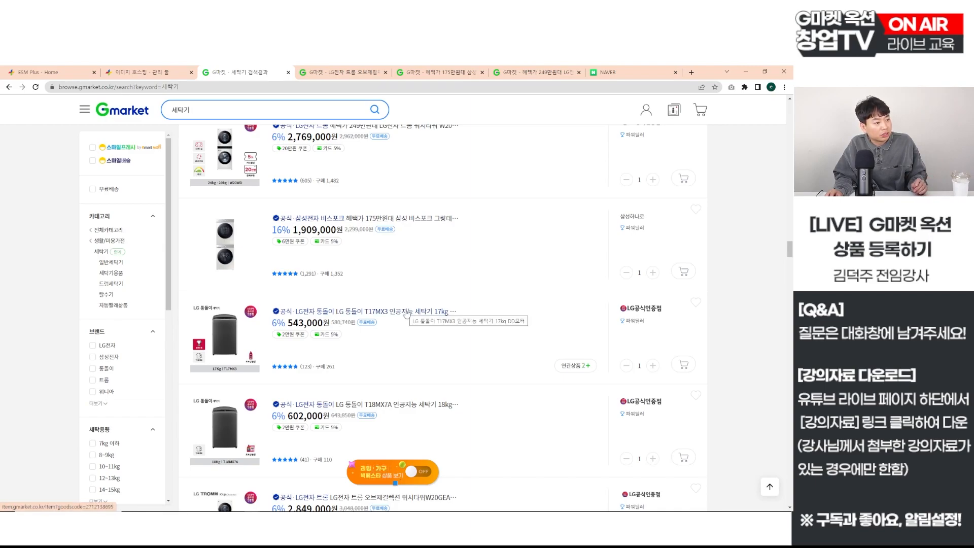
scroll(407, 313, down, 2)
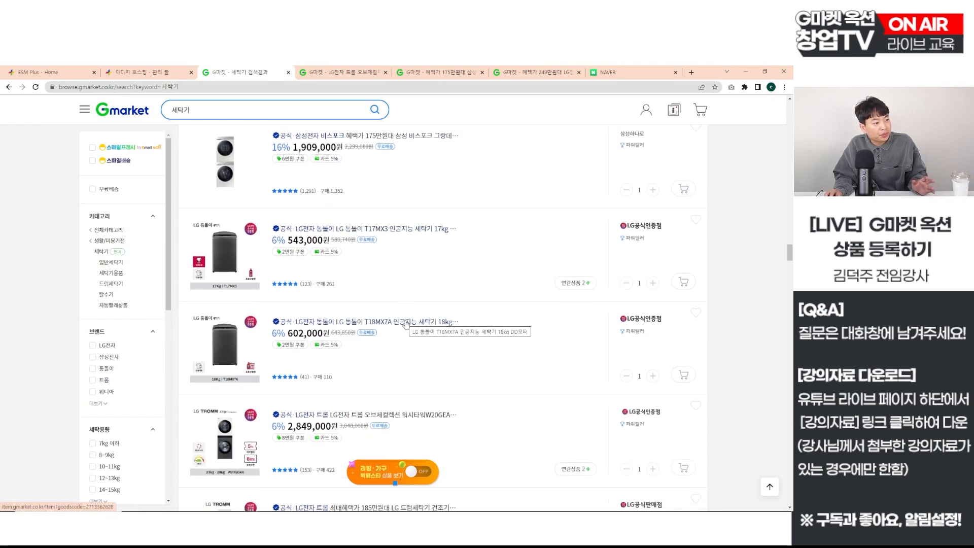
scroll(406, 324, down, 4)
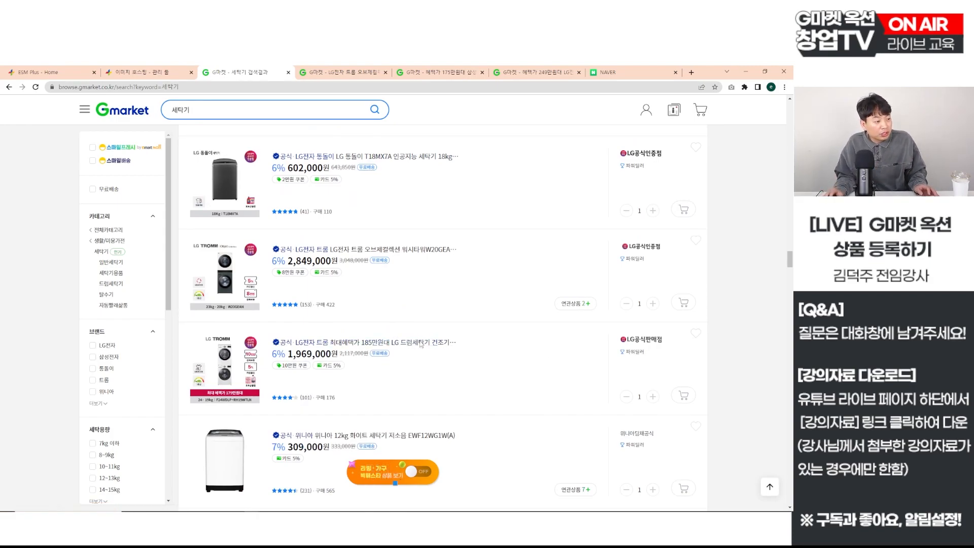
scroll(419, 340, down, 3)
key(ctrl)
key(ctrl)
key(ctrl)
key(ctrl)
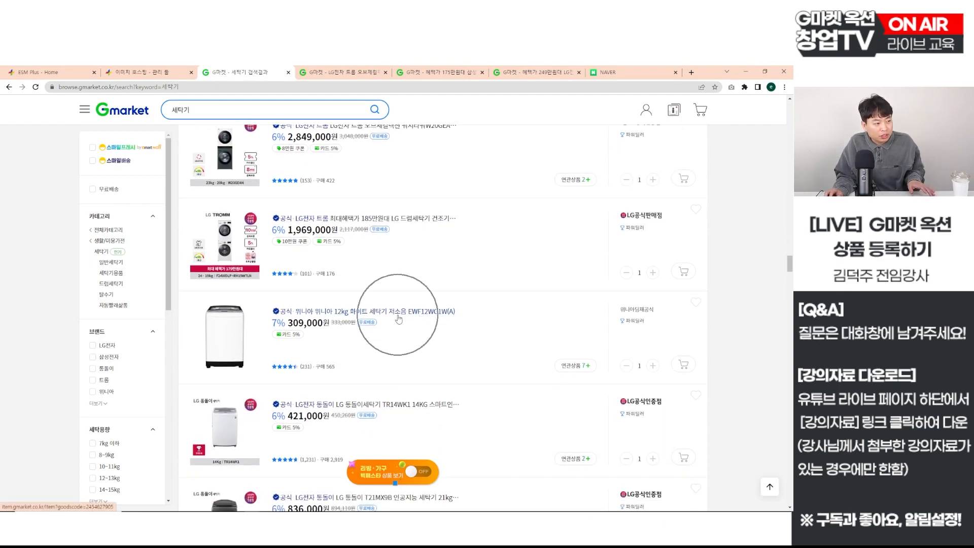
scroll(398, 319, down, 3)
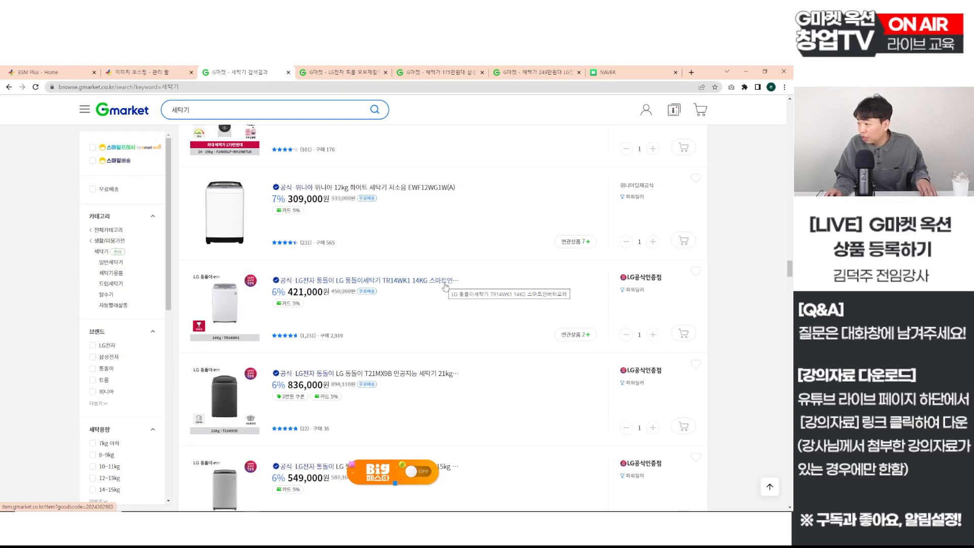
Step: Return to Excel and add 뒤에 홍보문구 to the end of the 상품명 value in D5, highlighting the added phrase
key(alt+Tab)
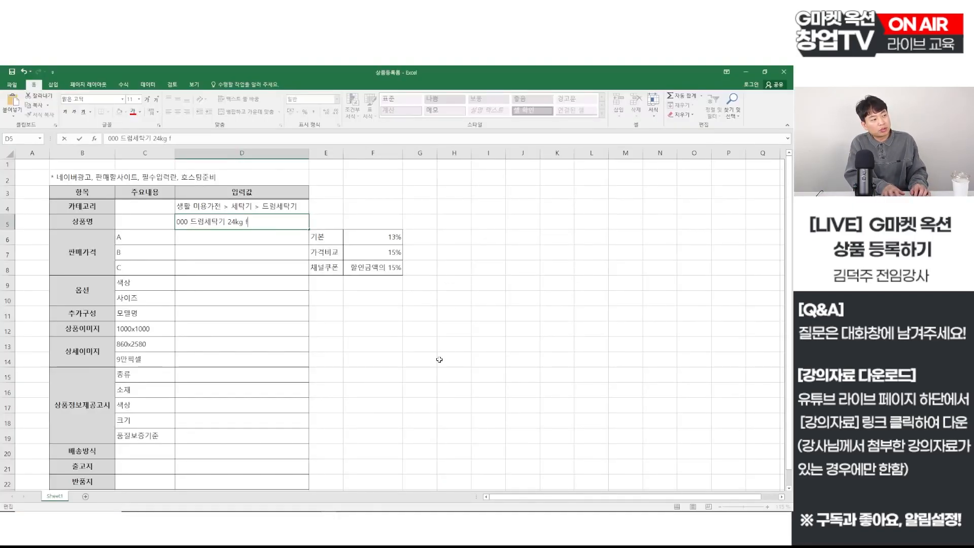
key(BackSpace)
text(뒤)
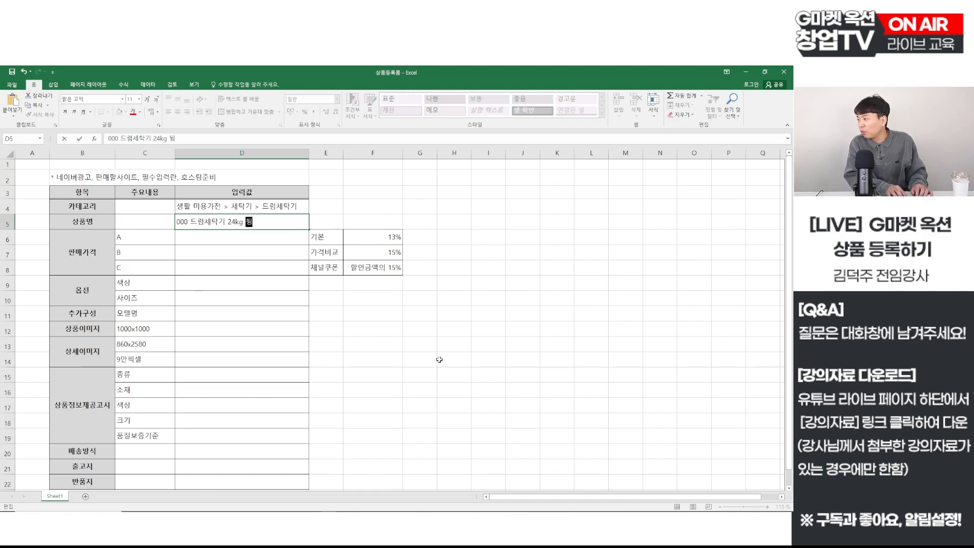
text(에 포보문구)
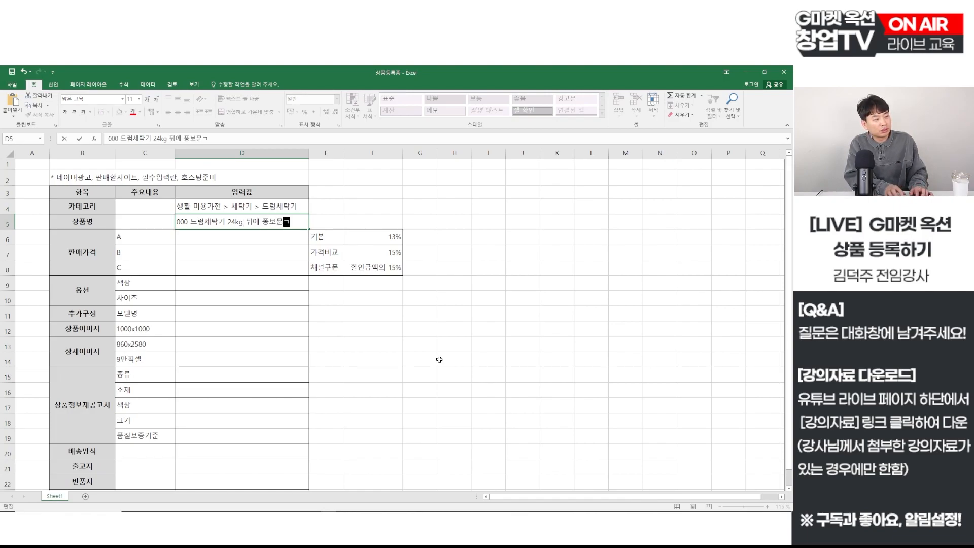
key(BackSpace)
key(BackSpace)
key(BackSpace)
key(BackSpace)
key(BackSpace)
text(호보문구)
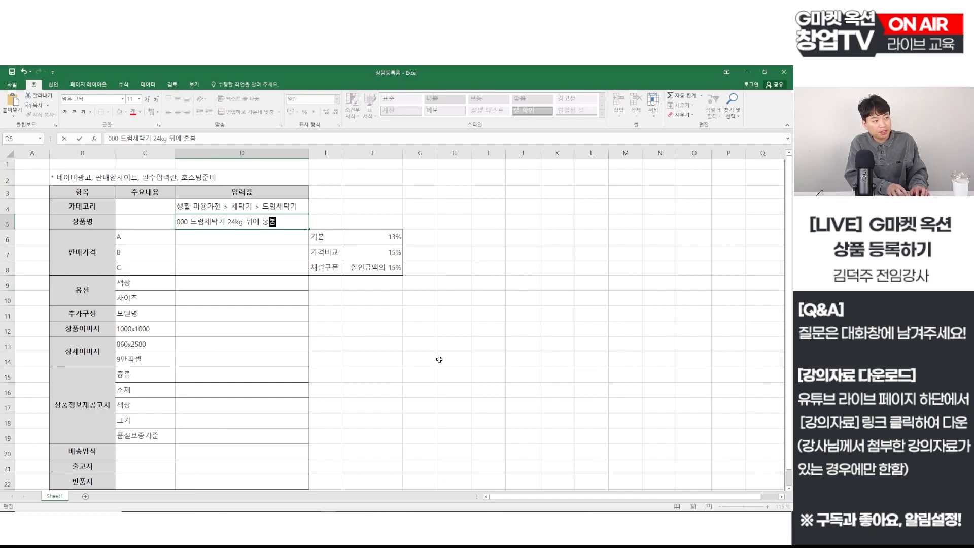
key(shift+Left)
key(shift+Left)
key(shift+Left)
key(shift+Left)
key(shift+Left)
key(shift+Left)
key(shift+Left)
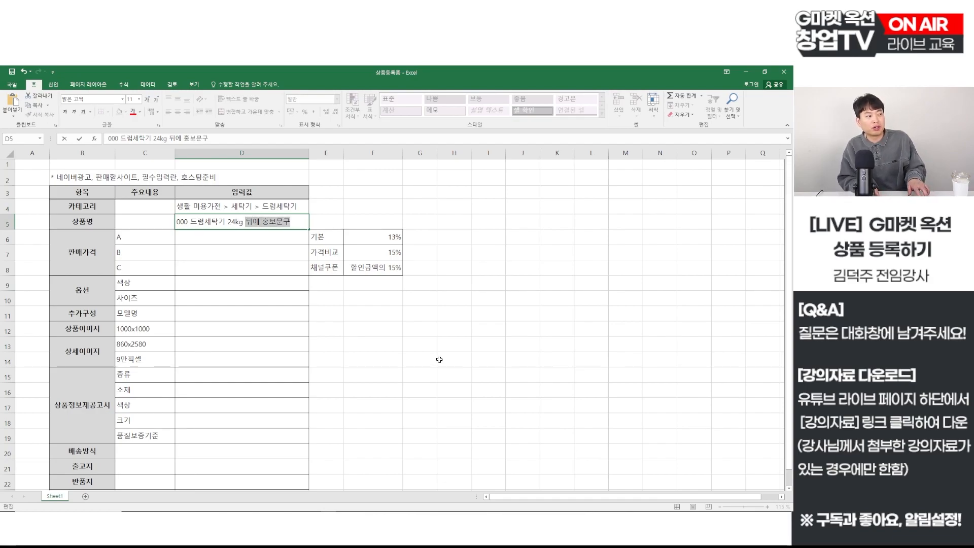
key(Right)
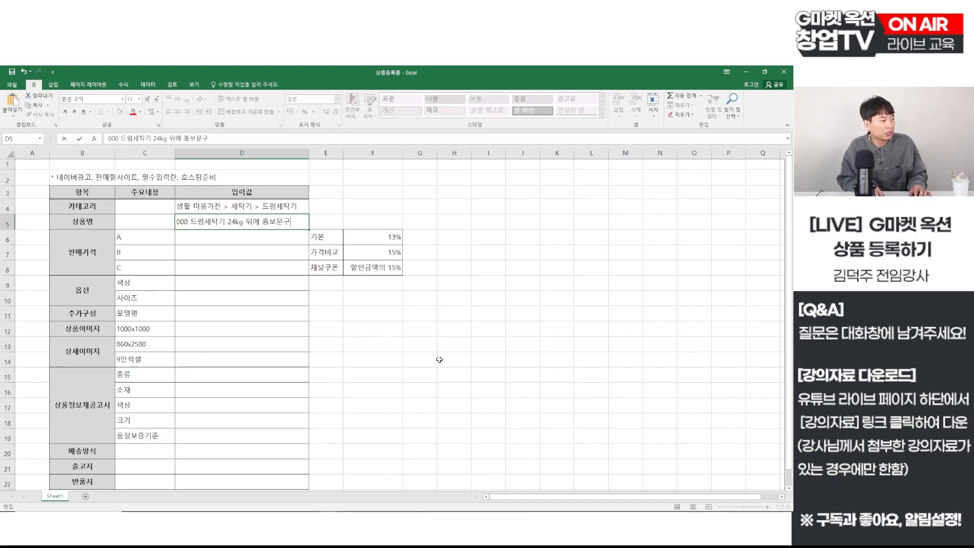
key(Return)
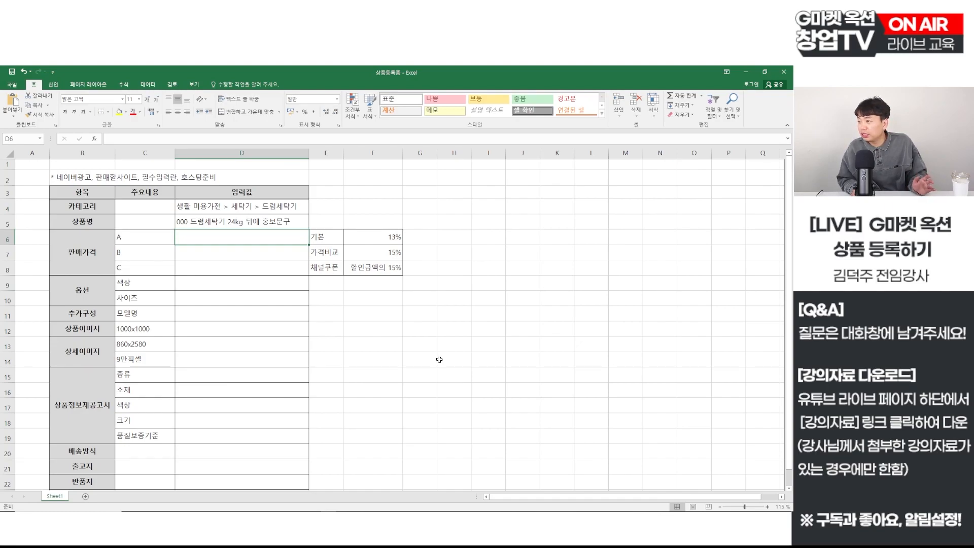
Step: Enter the 판매가격 values 150000 for A, 170000 for B and 190000 for C in D6 to D8
text(150000)
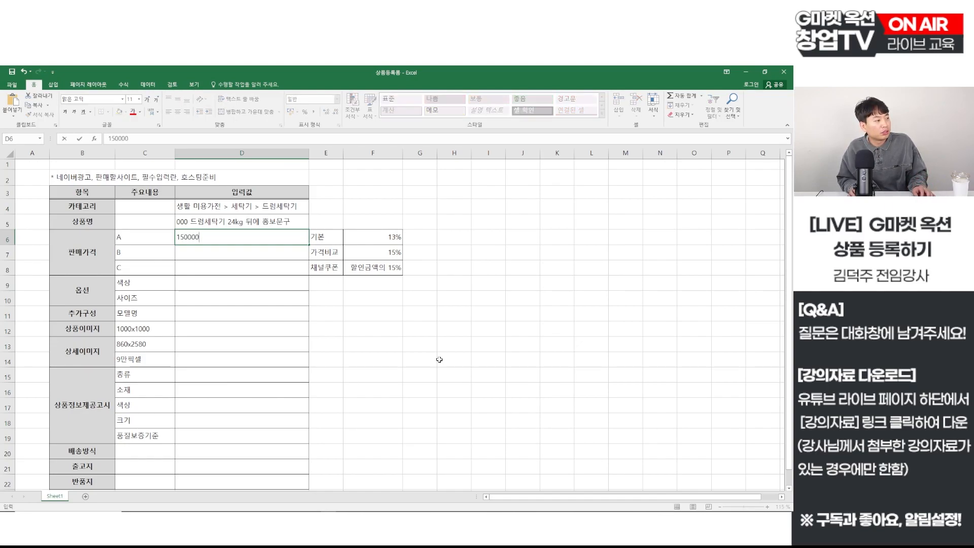
key(Return)
text(25000)
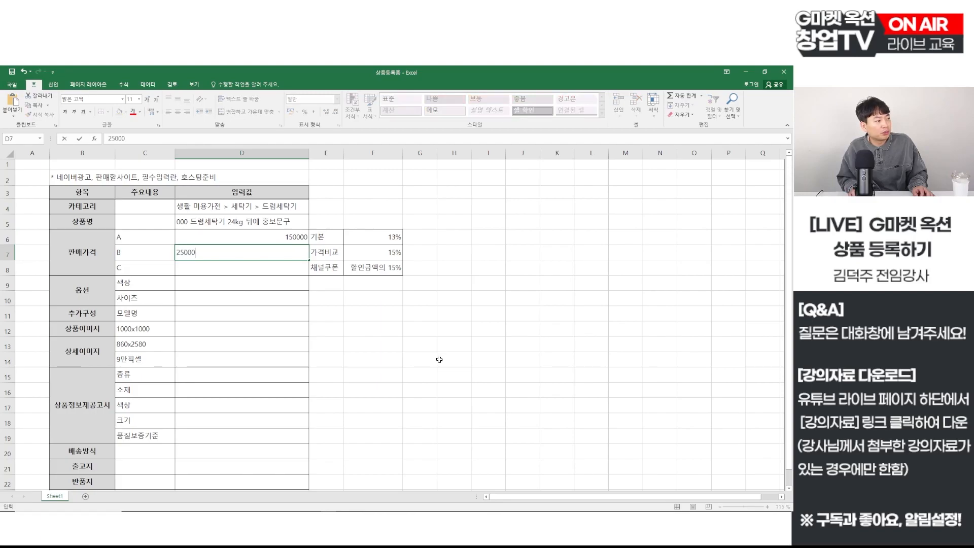
key(BackSpace)
key(BackSpace)
key(BackSpace)
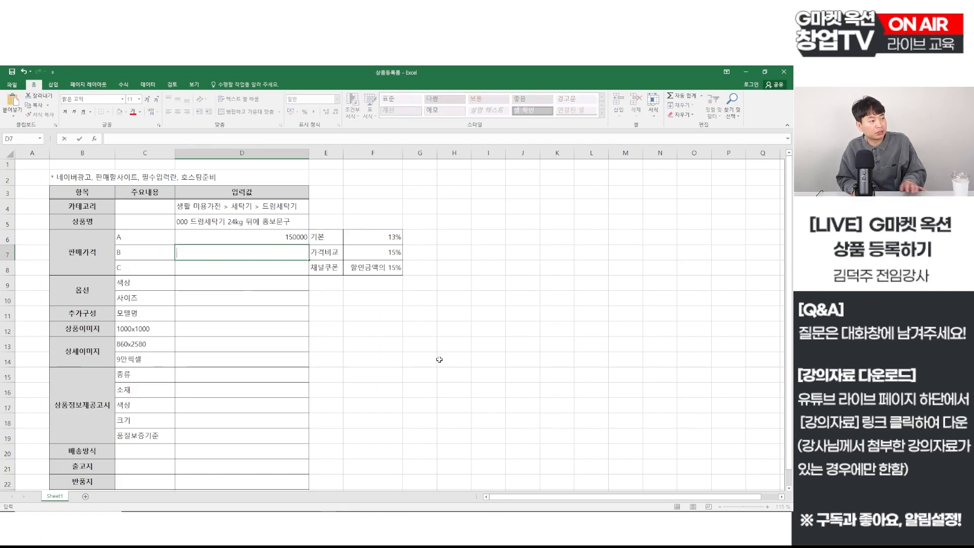
text(170000)
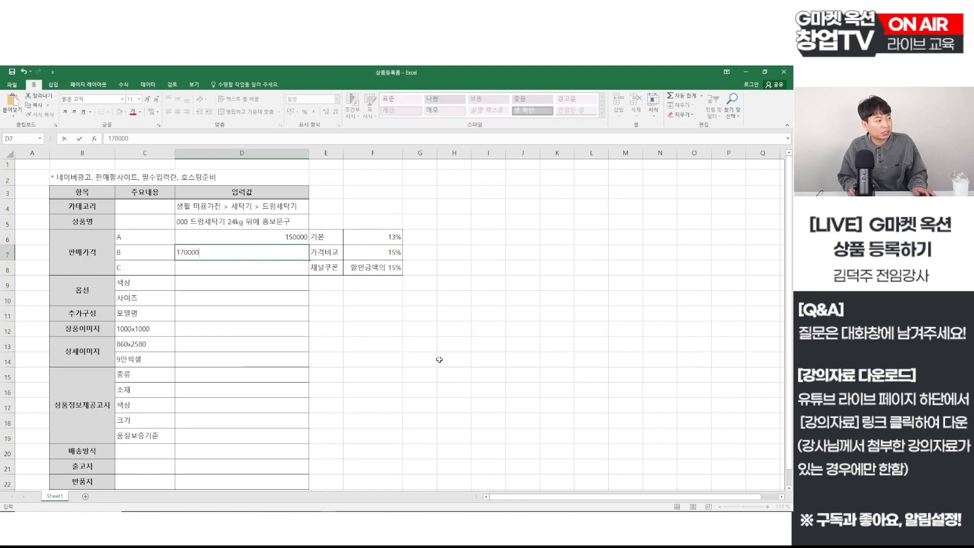
key(Return)
text(1)
text(000)
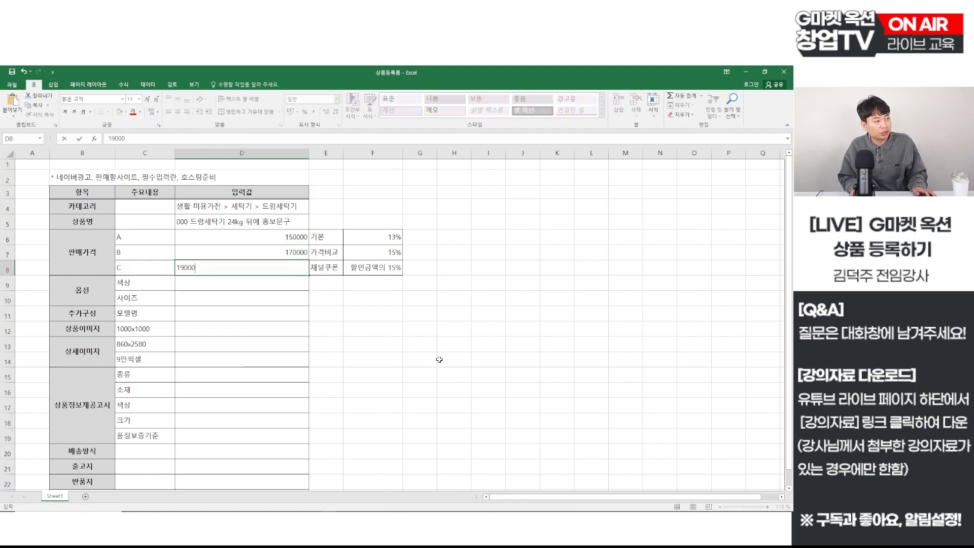
key(Return)
Step: Highlight the three 판매가격 values in D6 to D8
key(Up)
key(Up)
key(Up)
key(shift+Down)
key(shift+Down)
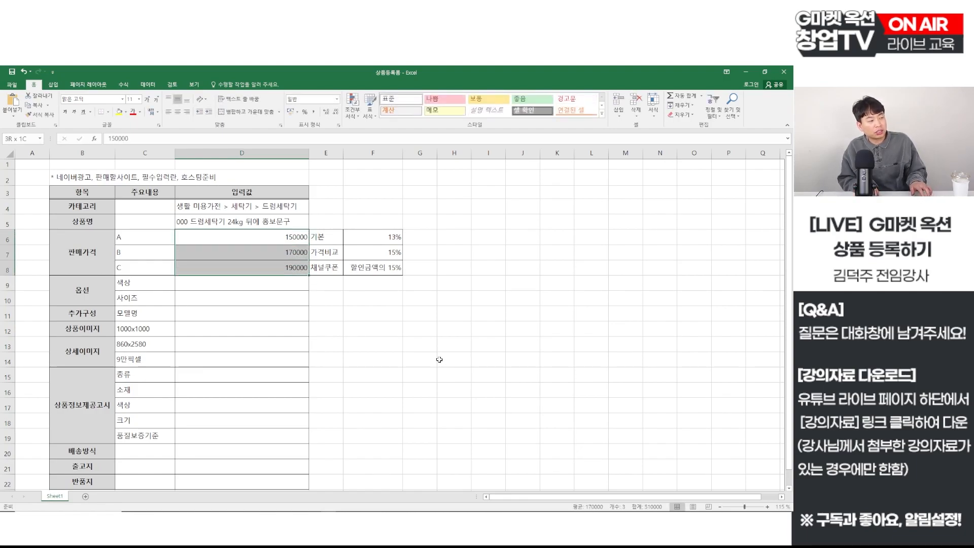
Step: In H6, calculate the A price less the 13% 기본 fee with the formula =D6*0.87
key(Right)
key(Right)
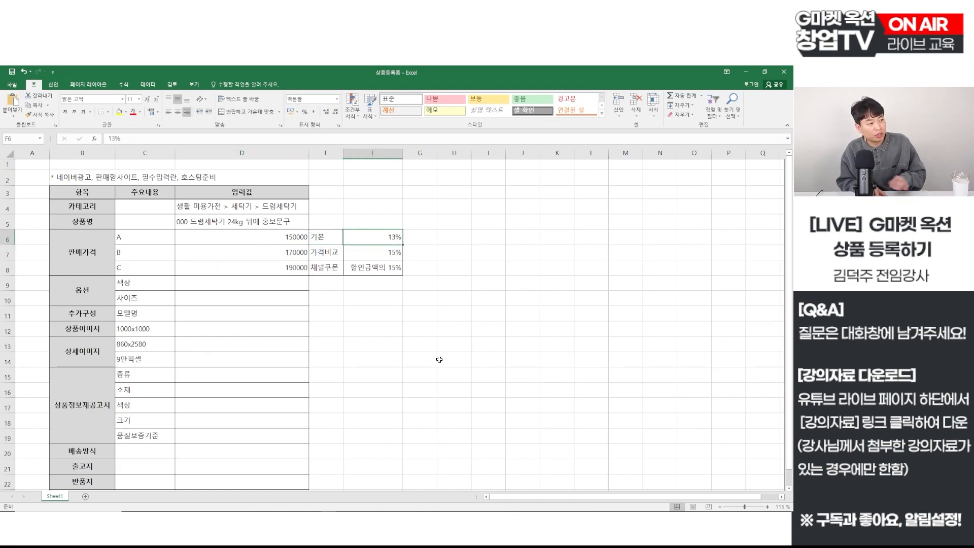
key(Right)
key(Right)
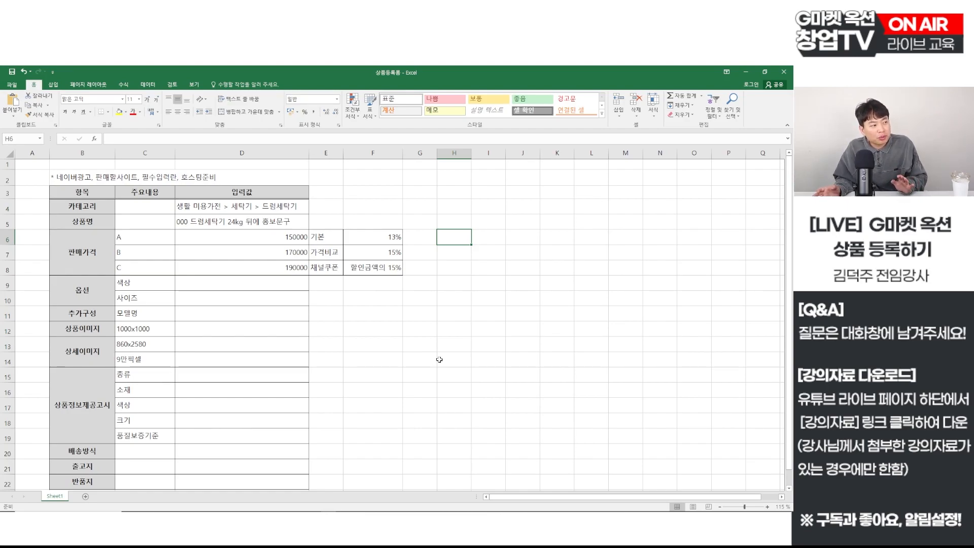
text(=)
click(283, 237)
text(*0)
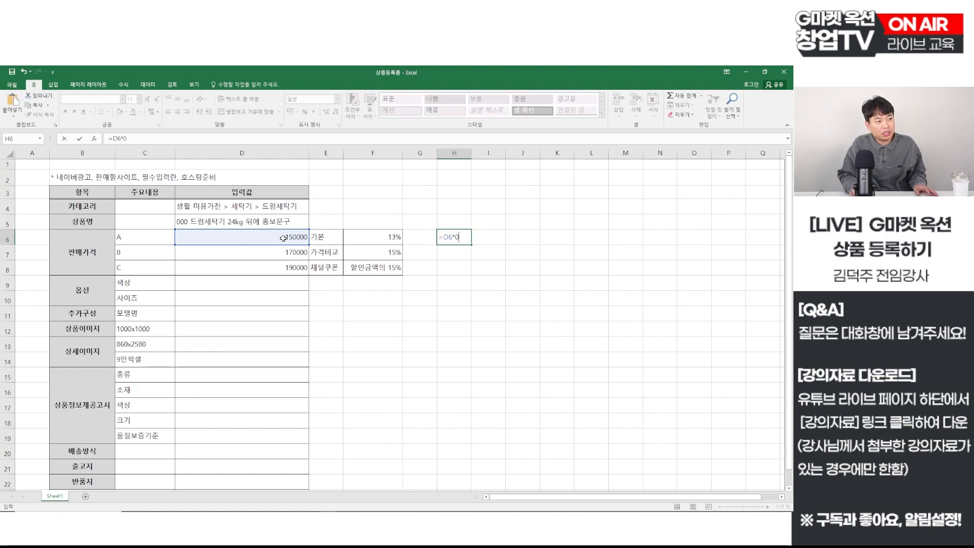
text(.87)
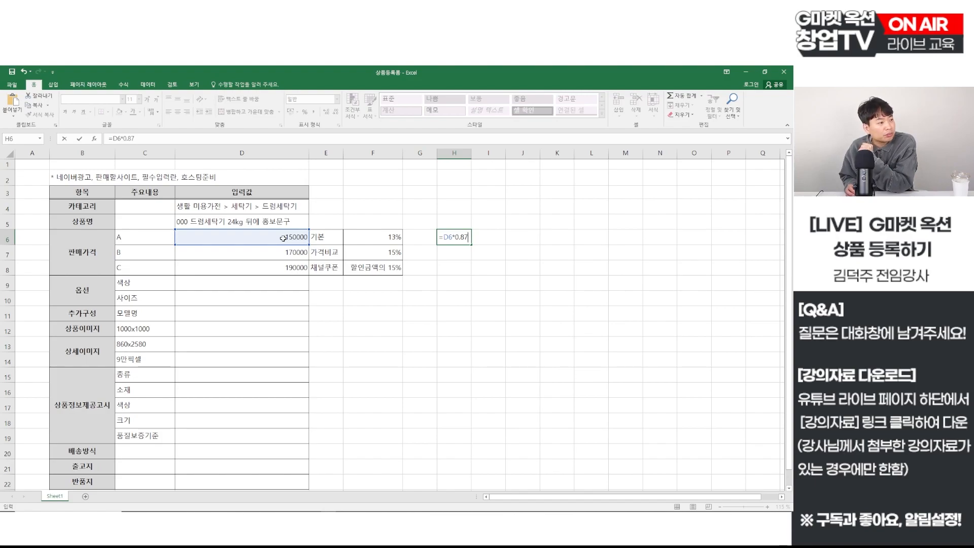
key(Return)
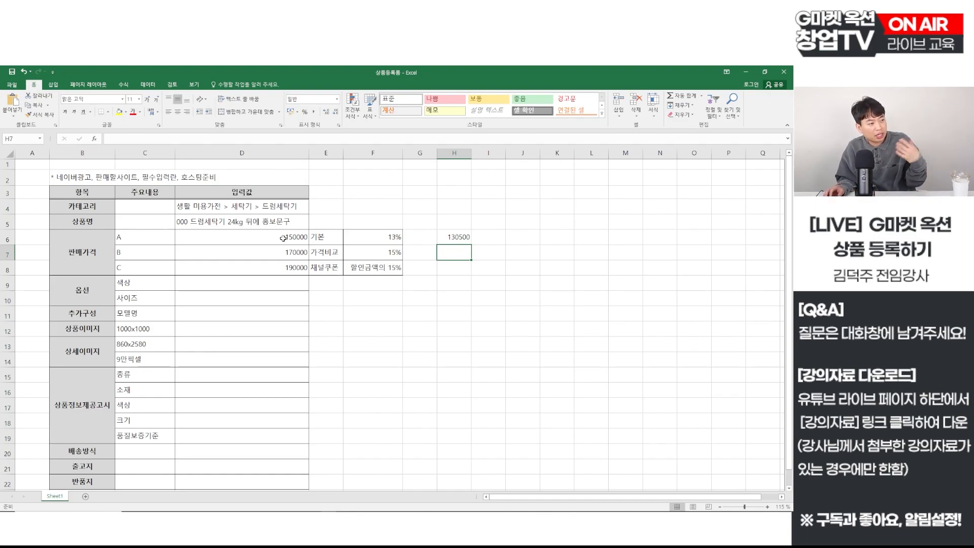
Step: In H7, calculate the A price less the 15% 가격비교 fee with the formula =D6*0.85
click(449, 237)
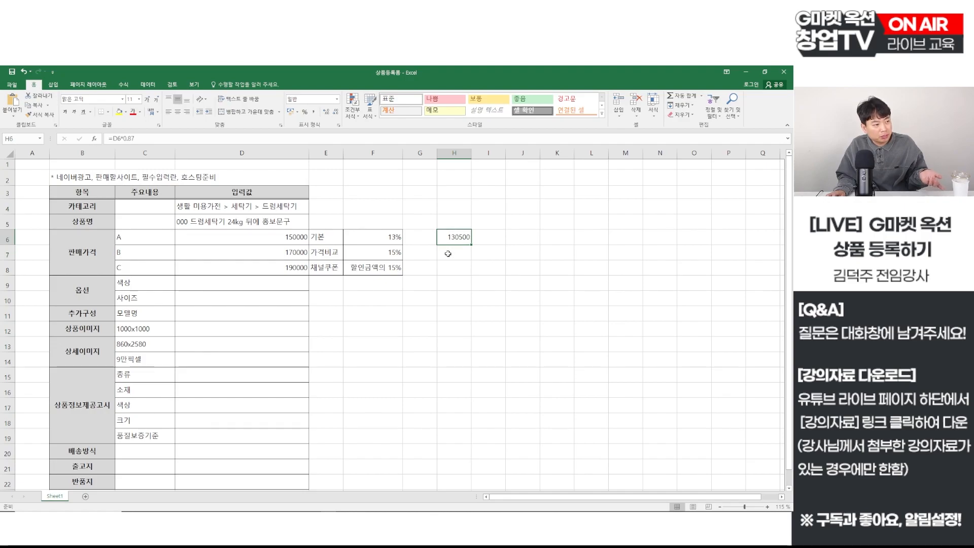
click(448, 254)
text(=)
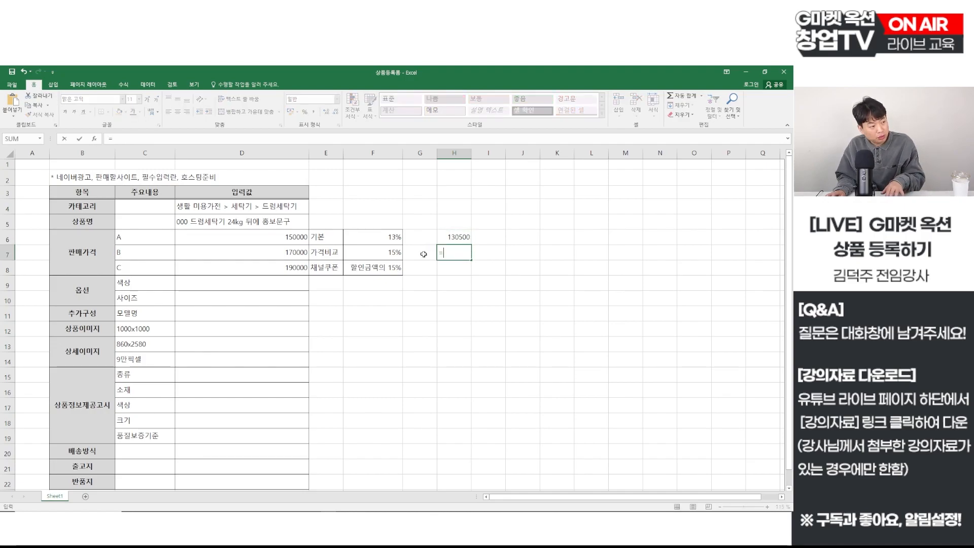
click(293, 240)
text(*0.85)
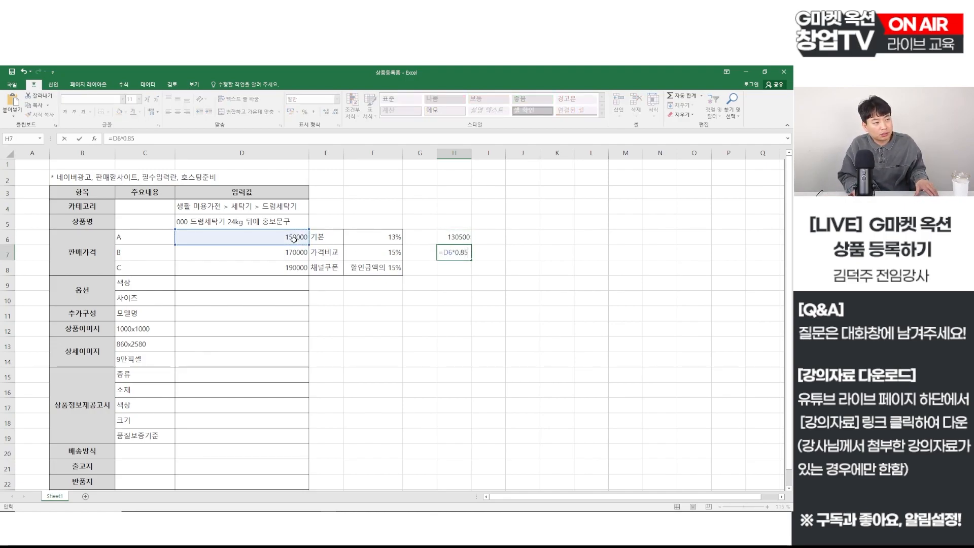
key(Return)
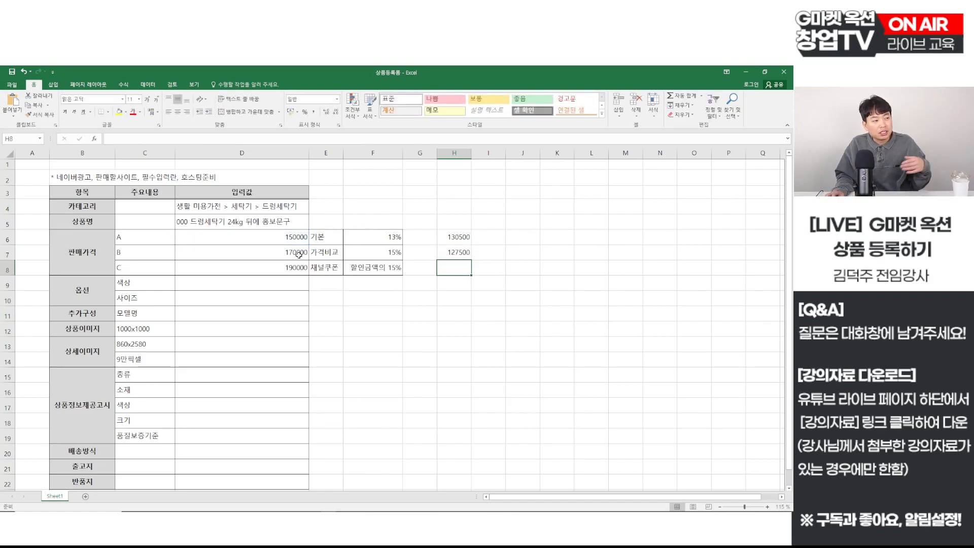
Step: Enter 15000 in H8 as the discount amount for the 채널쿠폰 row
click(358, 272)
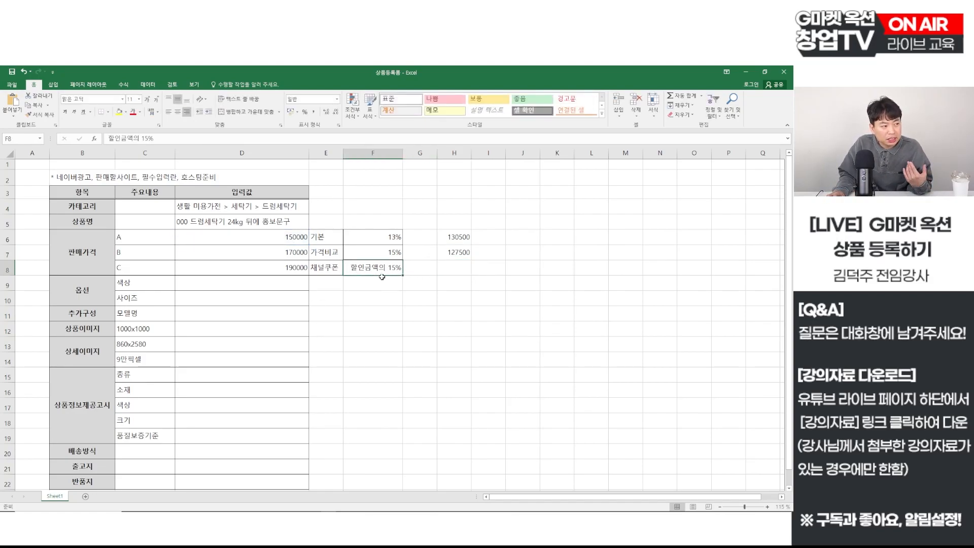
click(479, 270)
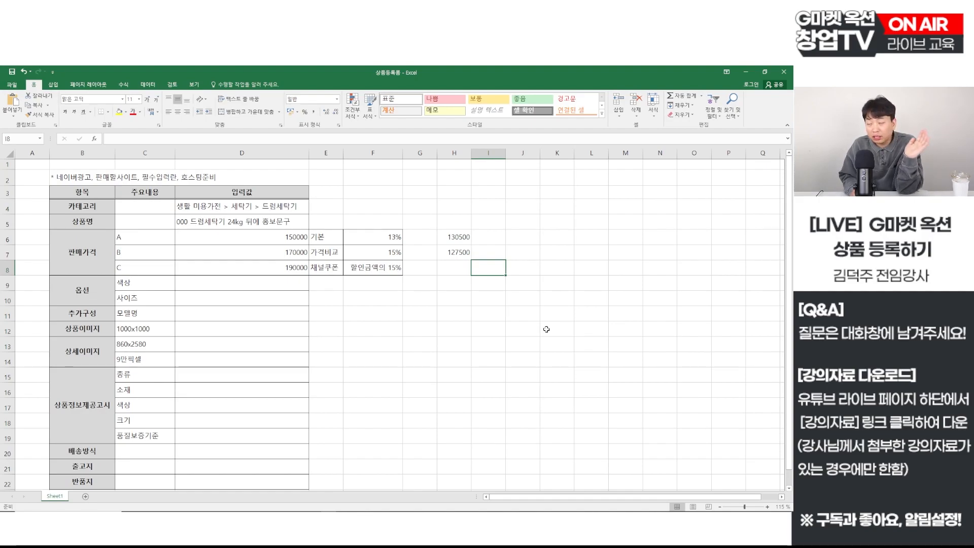
key(Left)
text(1500)
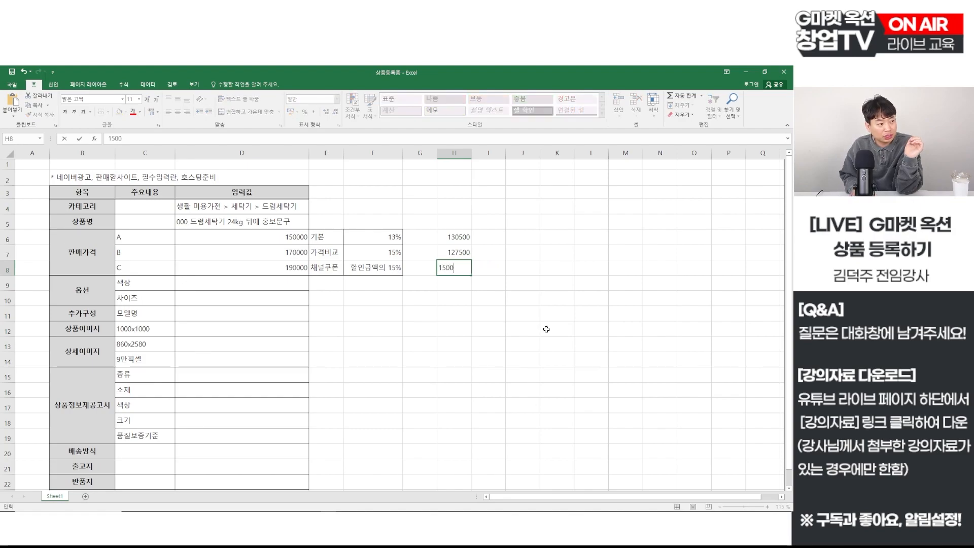
text(0)
key(Right)
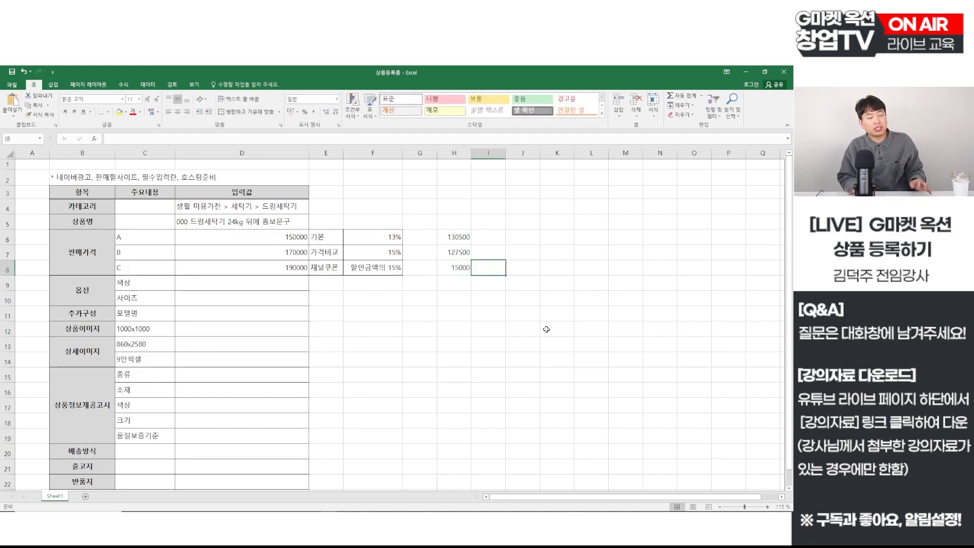
Step: In I8, calculate the 15% share of the 채널쿠폰 discount with the formula =H8*0.85-15000
text(=)
click(453, 269)
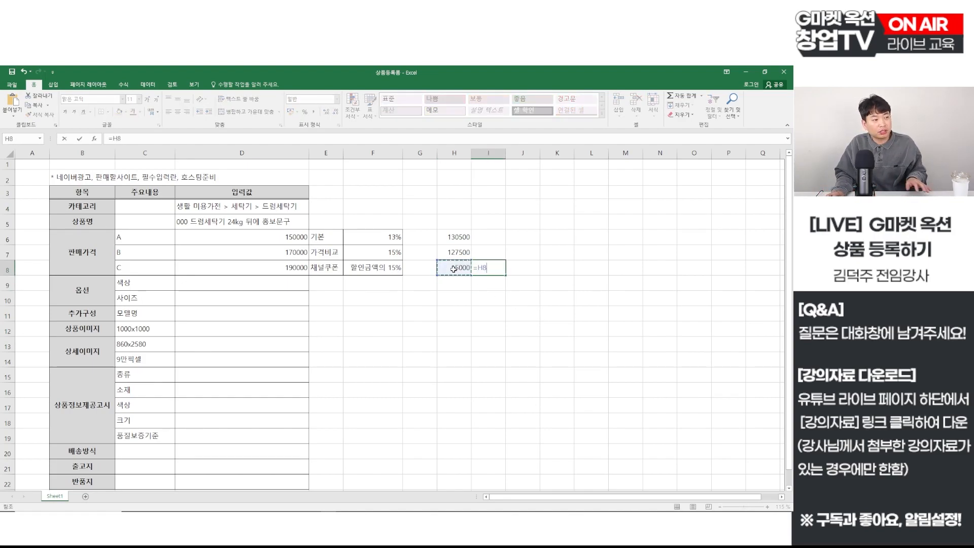
text(*0.8)
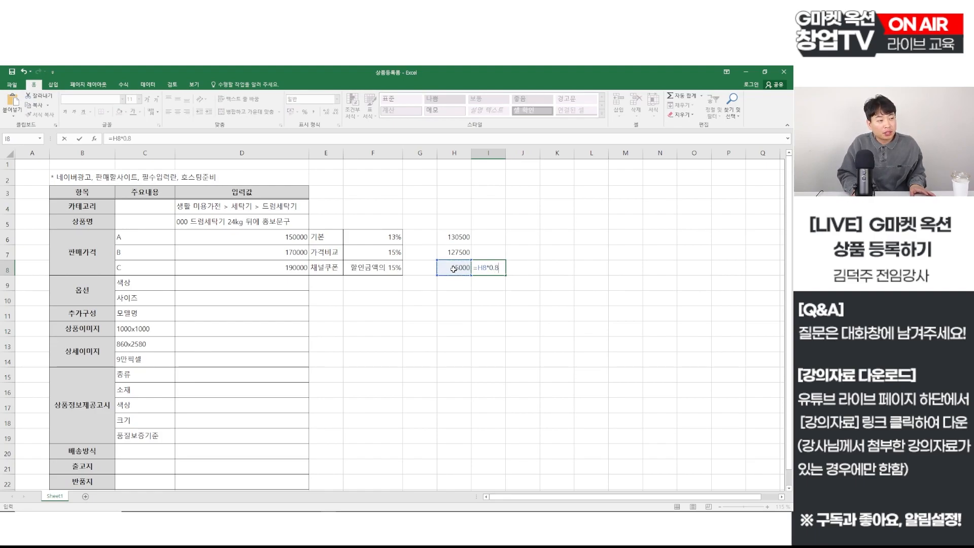
text(5-)
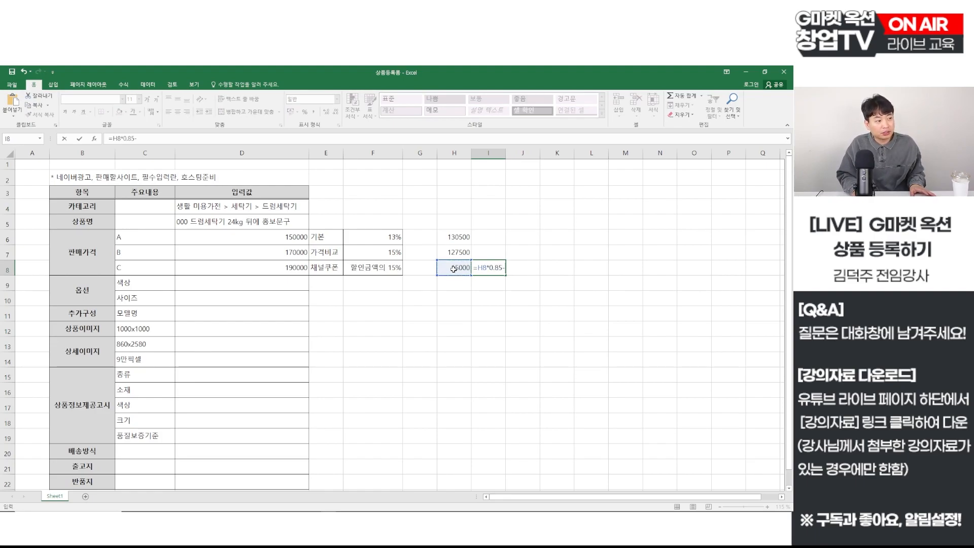
text(15000)
key(Return)
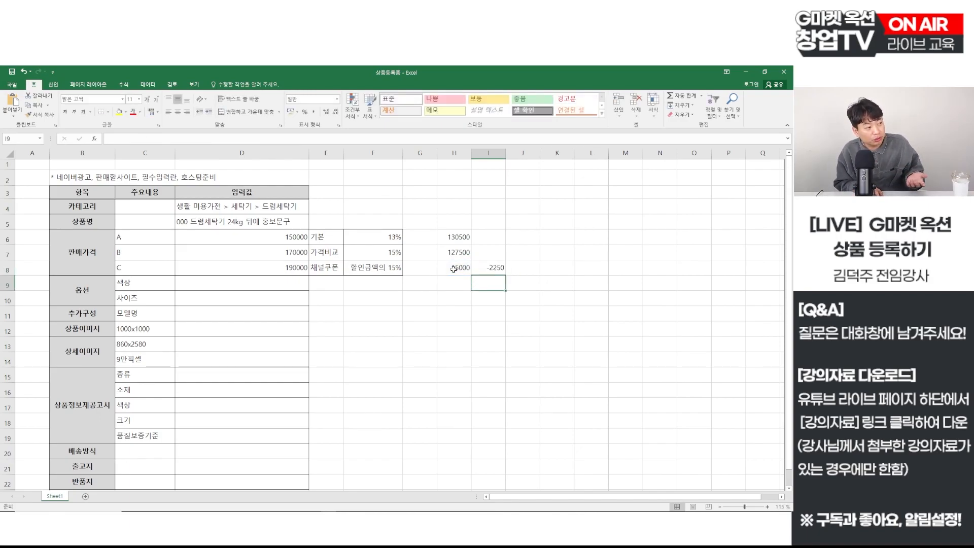
key(Left)
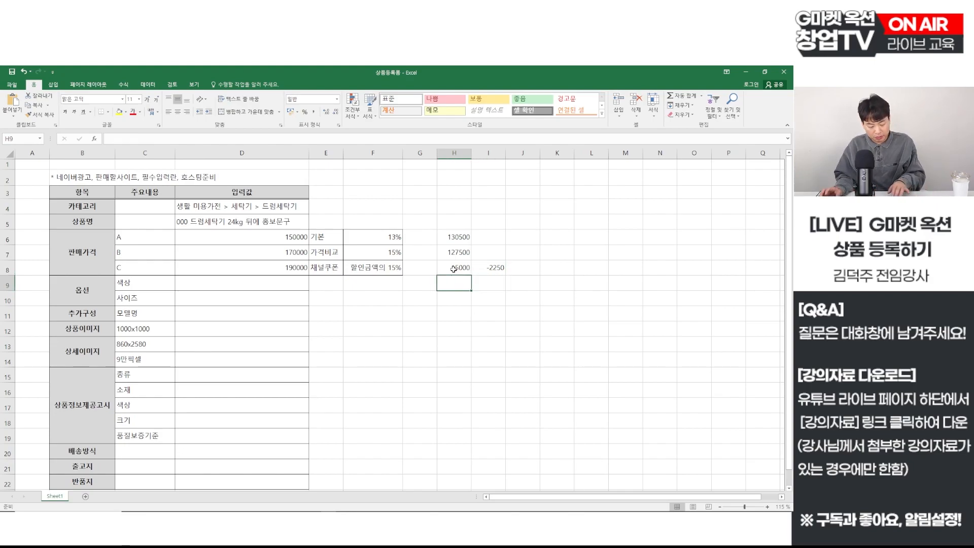
text(=)
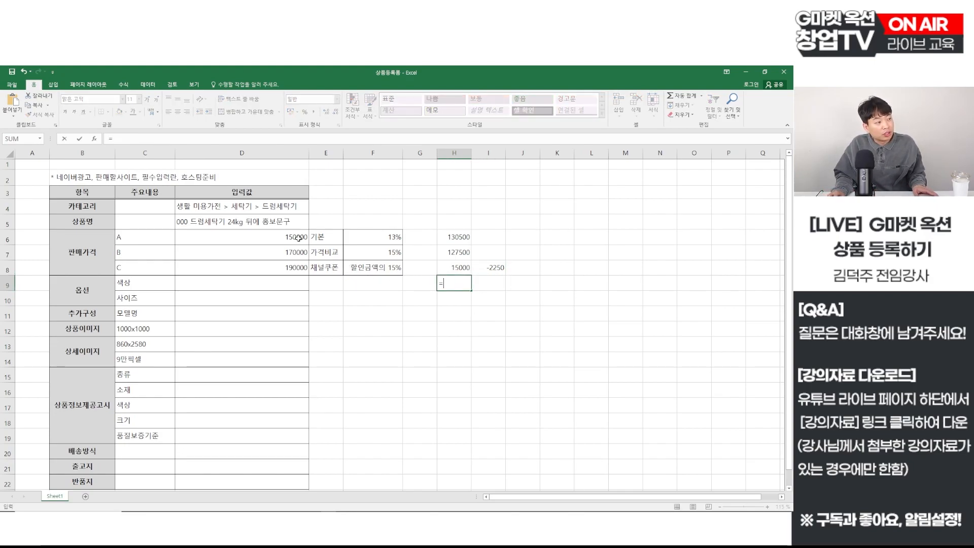
click(298, 237)
text(*)
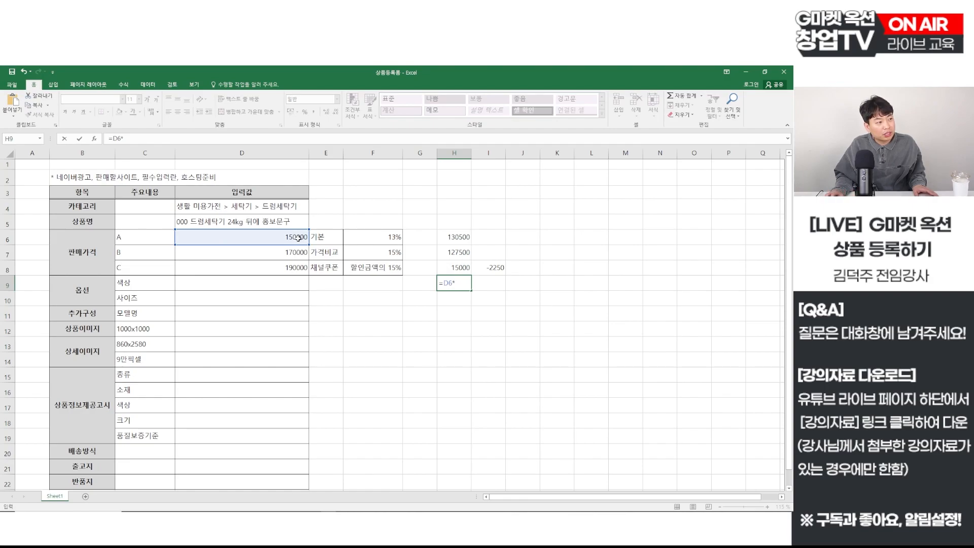
text(0.87)
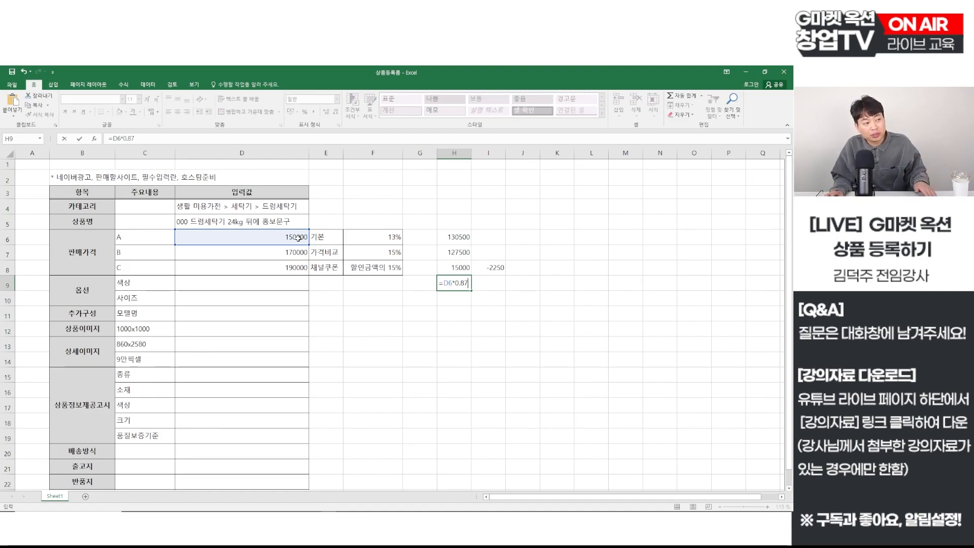
key(Escape)
Step: In H9, subtract the 채널쿠폰 share from the 기본 amount with the formula =H6-I8
click(454, 239)
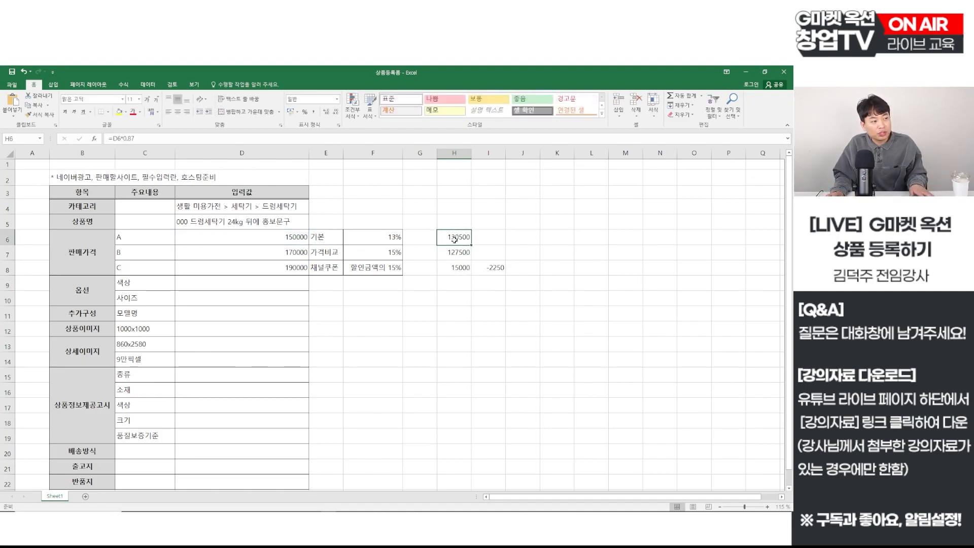
click(460, 288)
text(=)
click(449, 243)
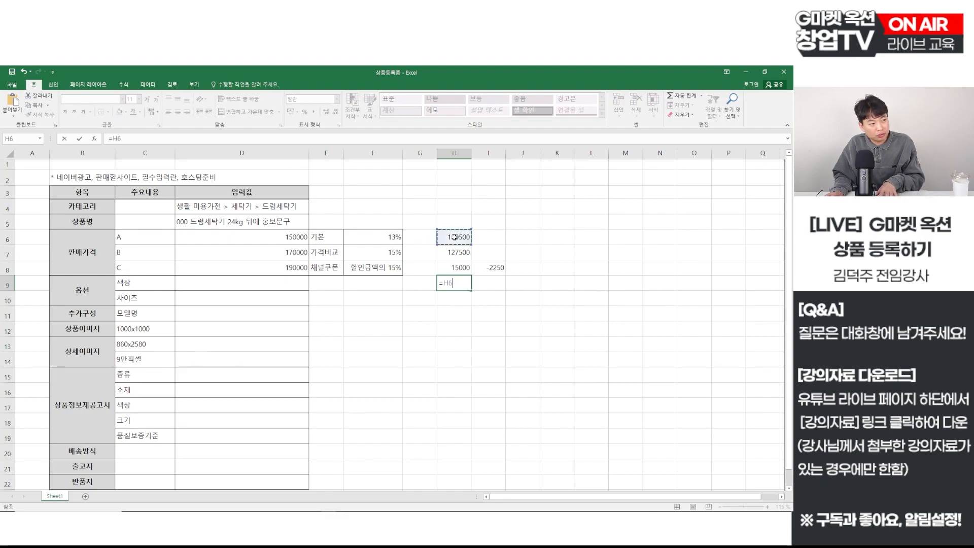
text(-)
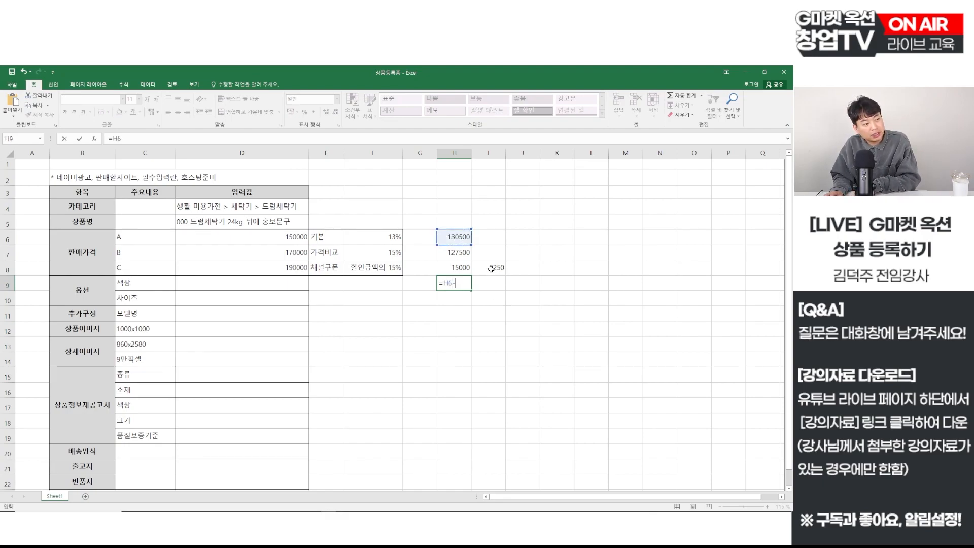
click(491, 269)
key(Return)
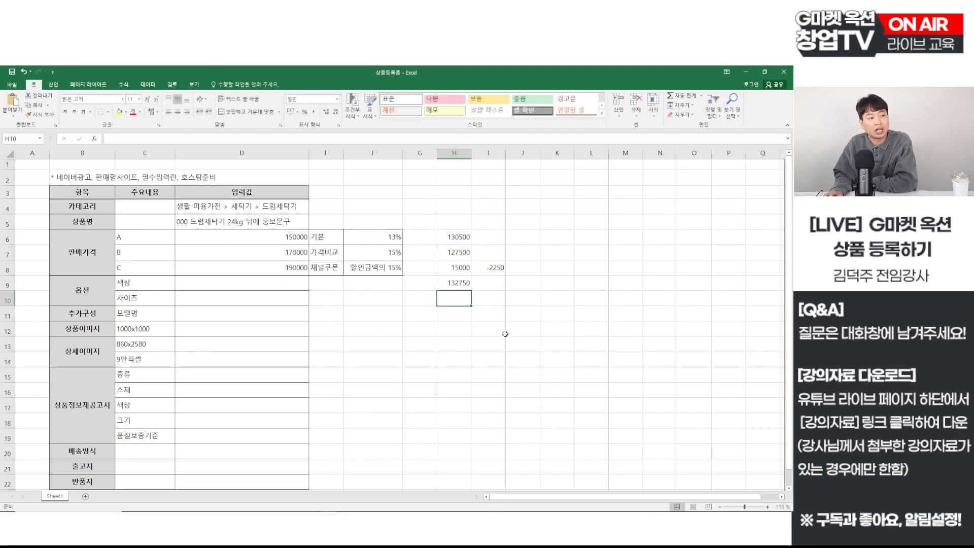
Step: Add the note <- 6~7% 쿠폰은 다른개념 in I9, beside the H9 calculation
click(490, 284)
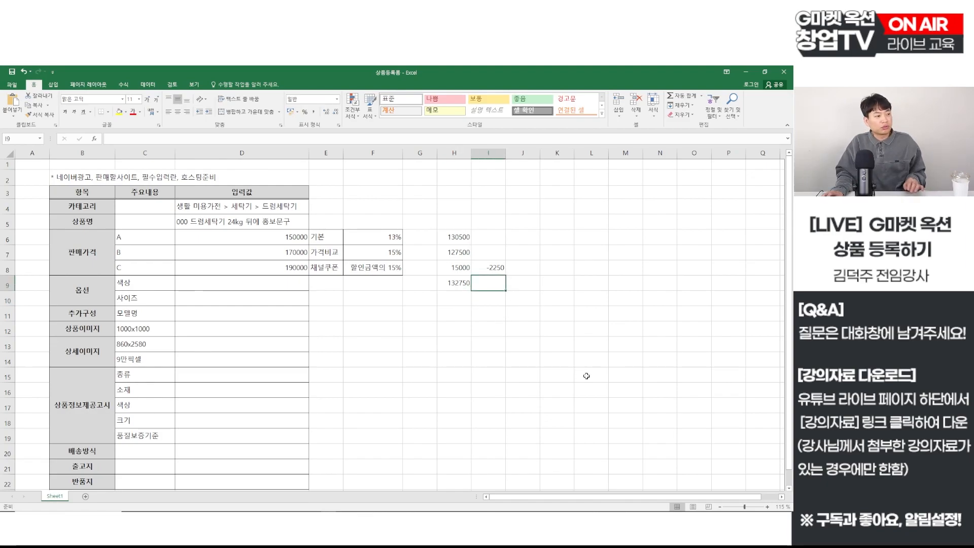
text(<-)
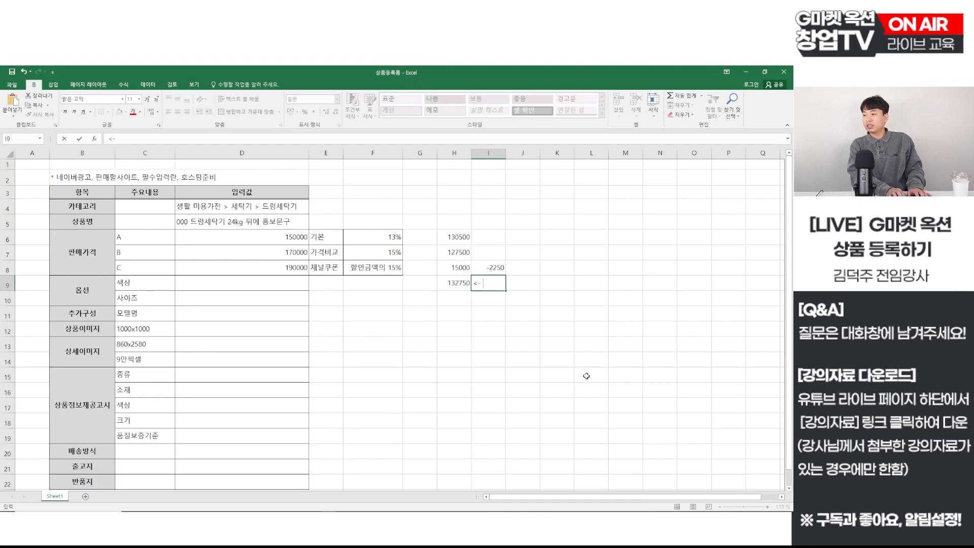
text( 6~)
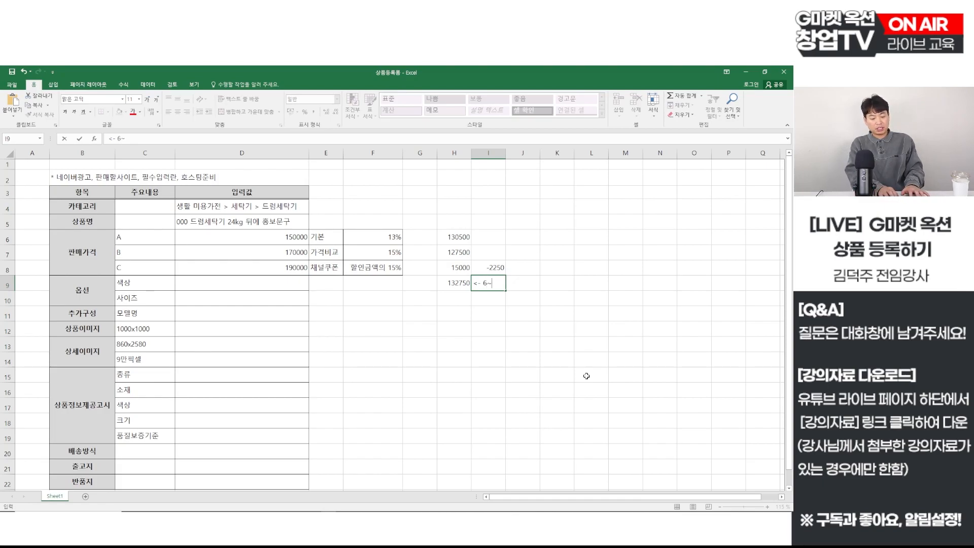
text(7%^)
key(BackSpace)
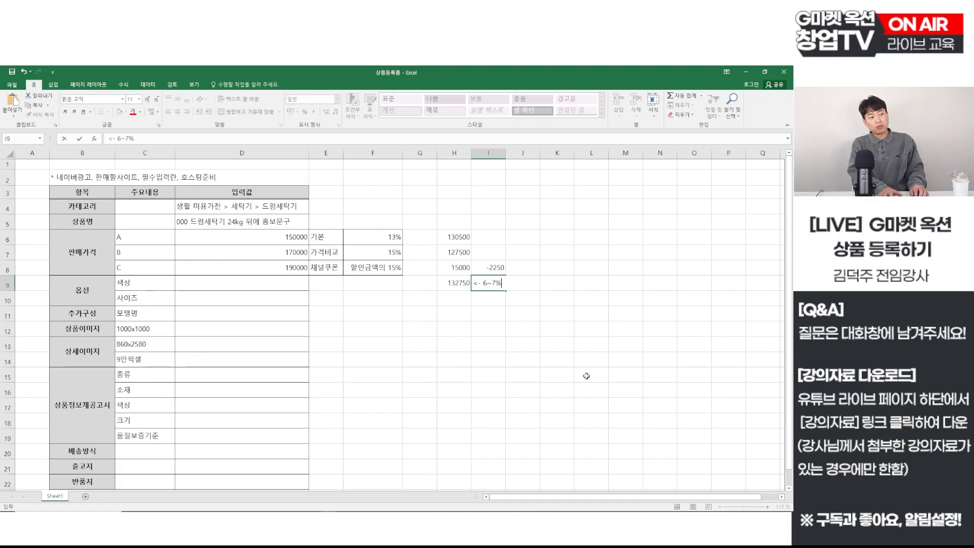
text(쿠폰은 다른갠)
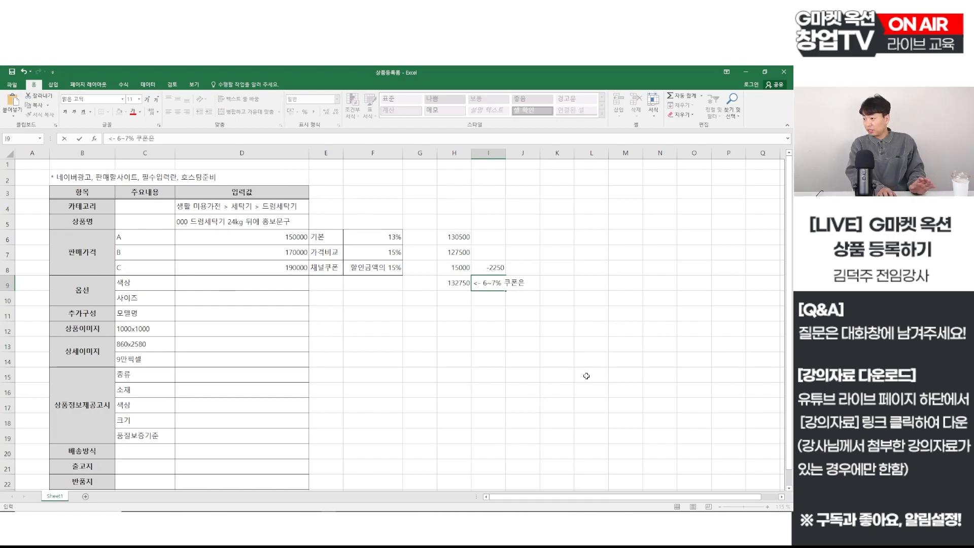
text(념)
key(Return)
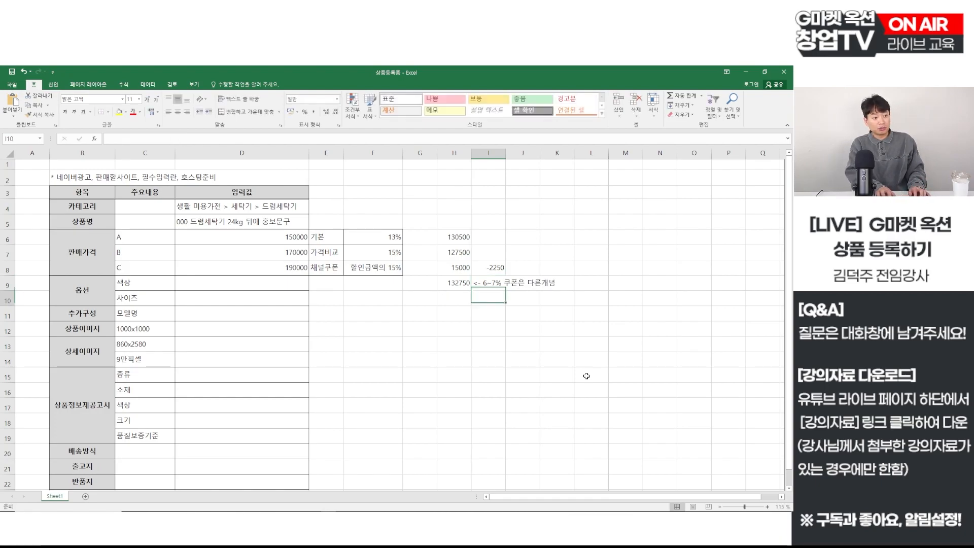
Step: Highlight the 가격비교 row from its label in E7 to the calculated amount in H7
key(Up)
key(Left)
key(Up)
key(Up)
key(shift+space)
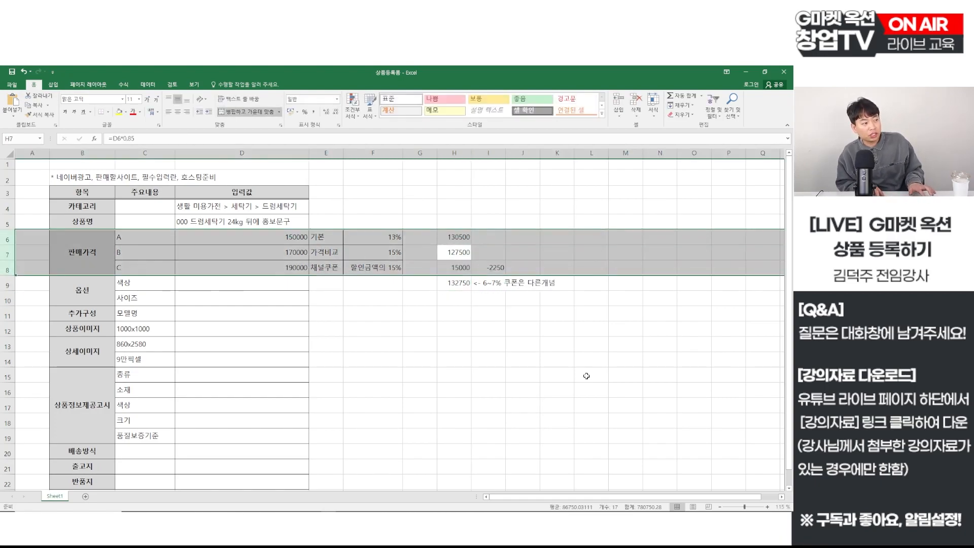
click(457, 252)
drag(458, 252, 325, 251)
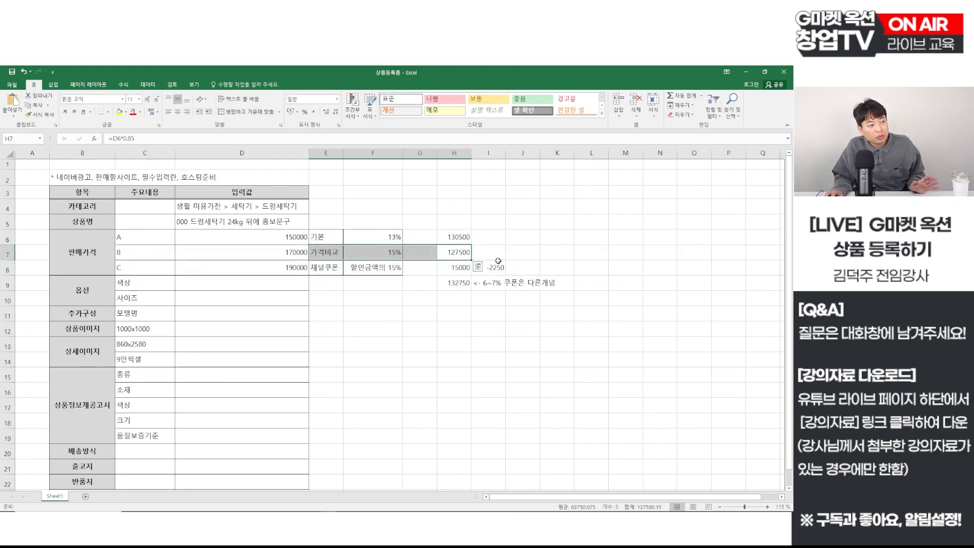
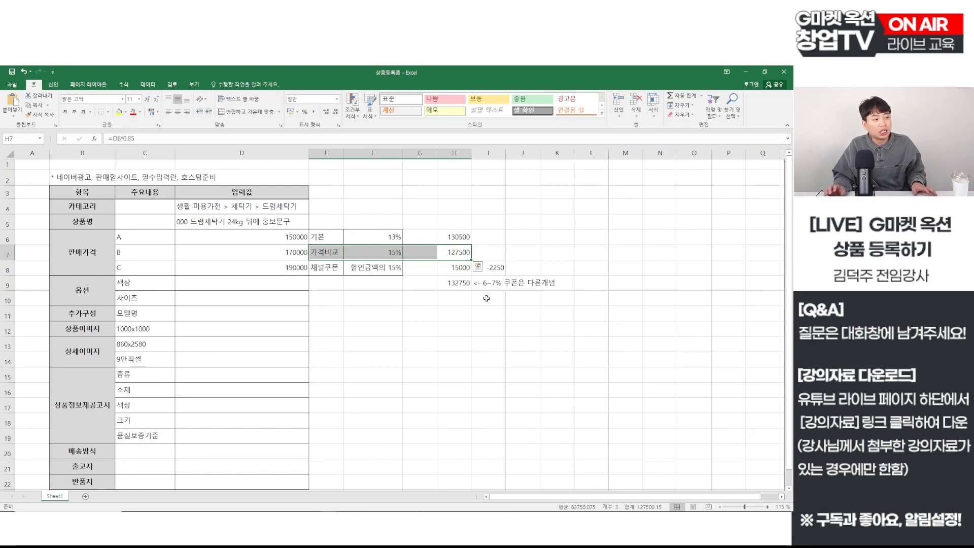
Step: Enter +2% in I7, beside the calculated 가격비교 amount
click(486, 286)
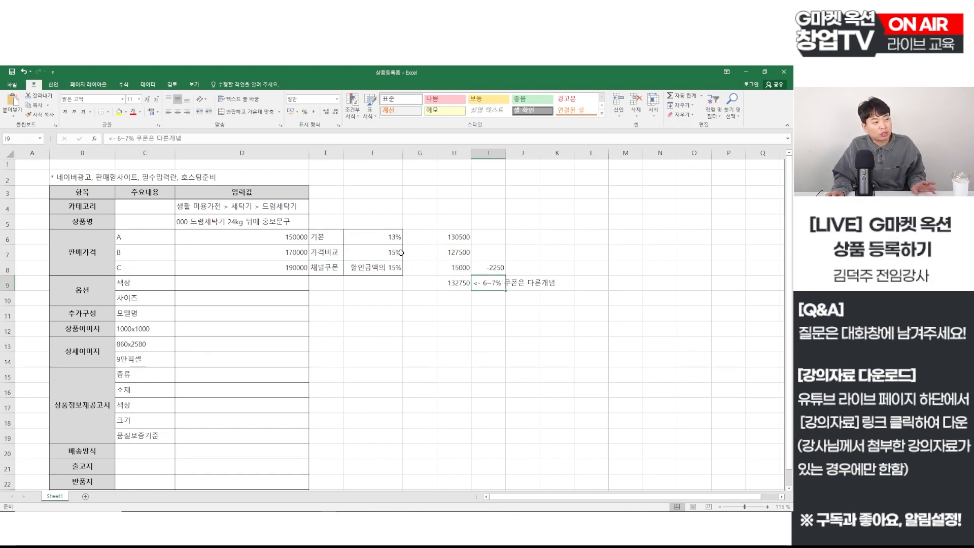
click(487, 250)
text(+2%)
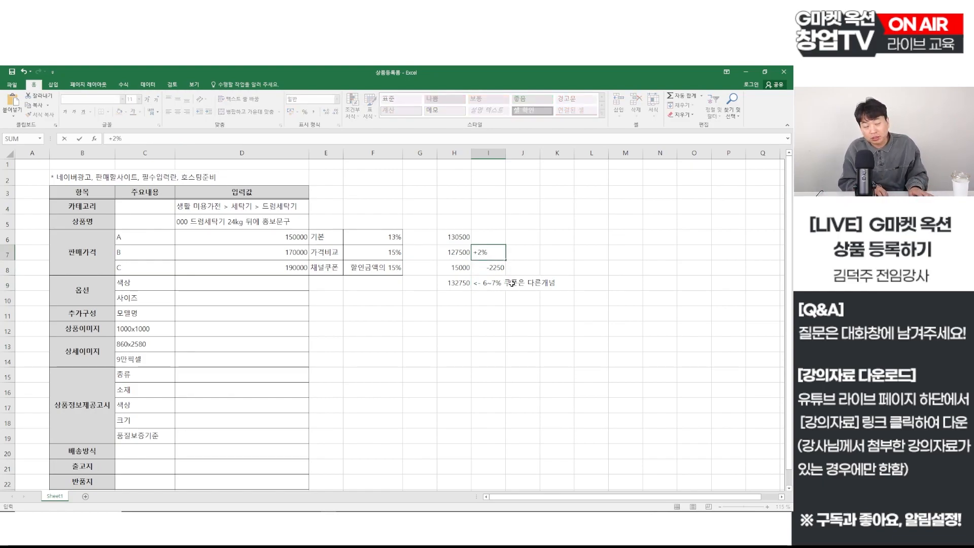
key(ctrl+Return)
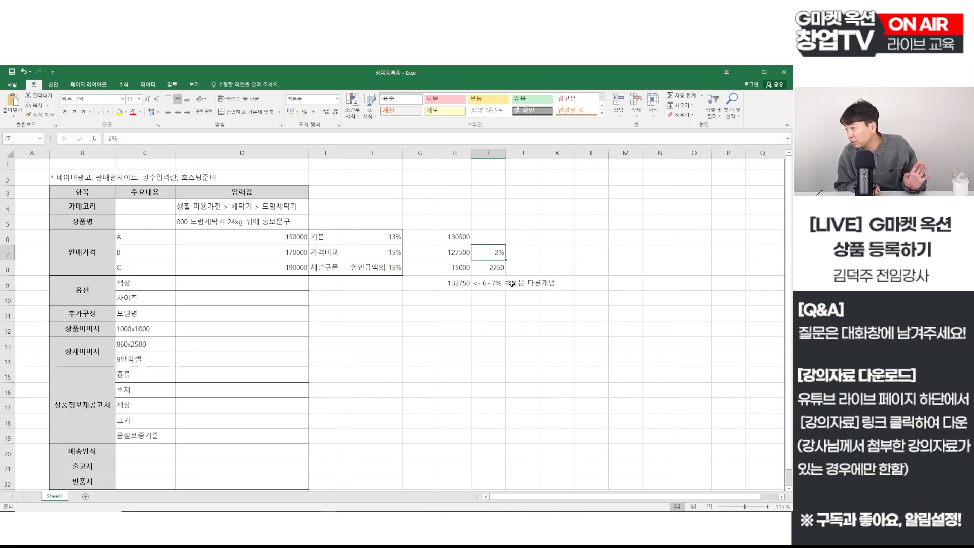
Step: Rewrite the I9 note beside the H9 calculation so that only 16 follows the <- arrow, removing the 쿠폰은 다른개념 remark
key(Down)
key(Down)
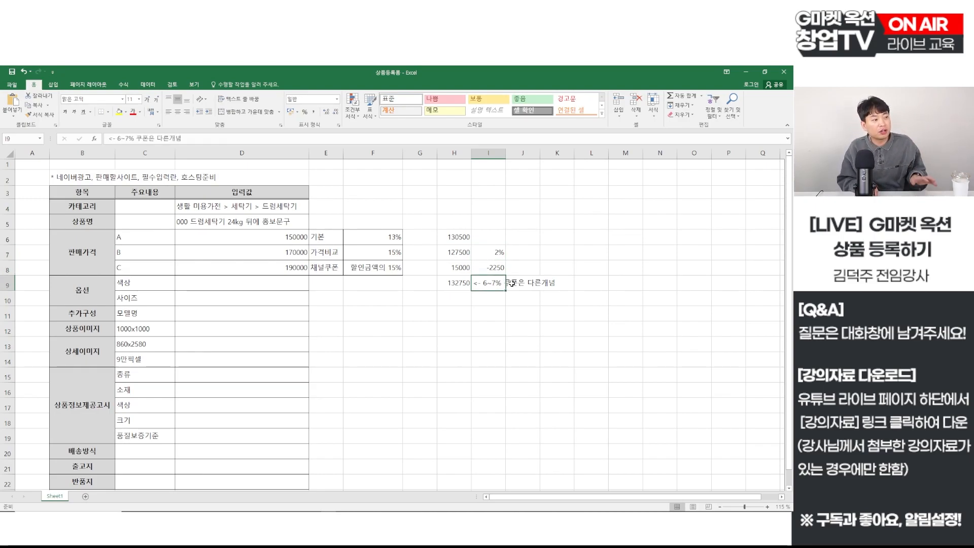
key(F2)
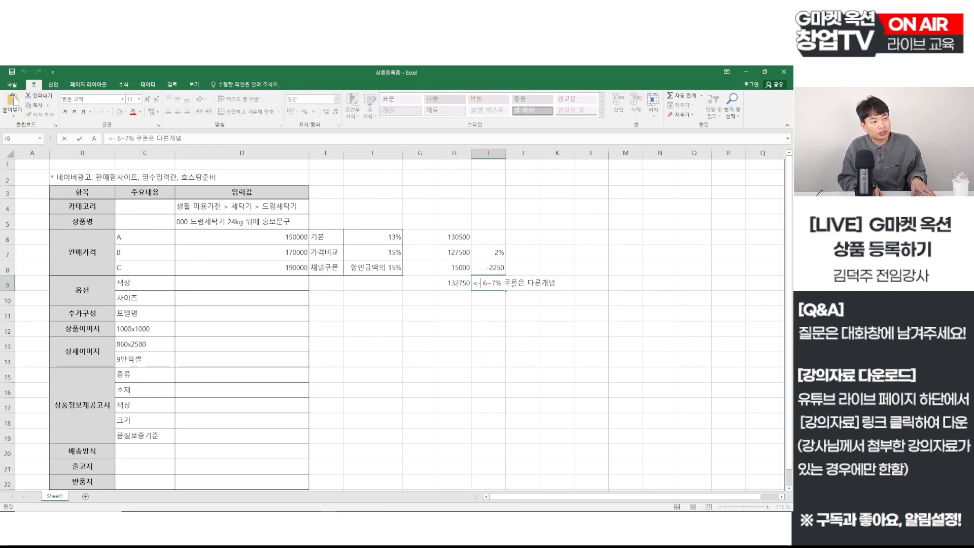
text(6)
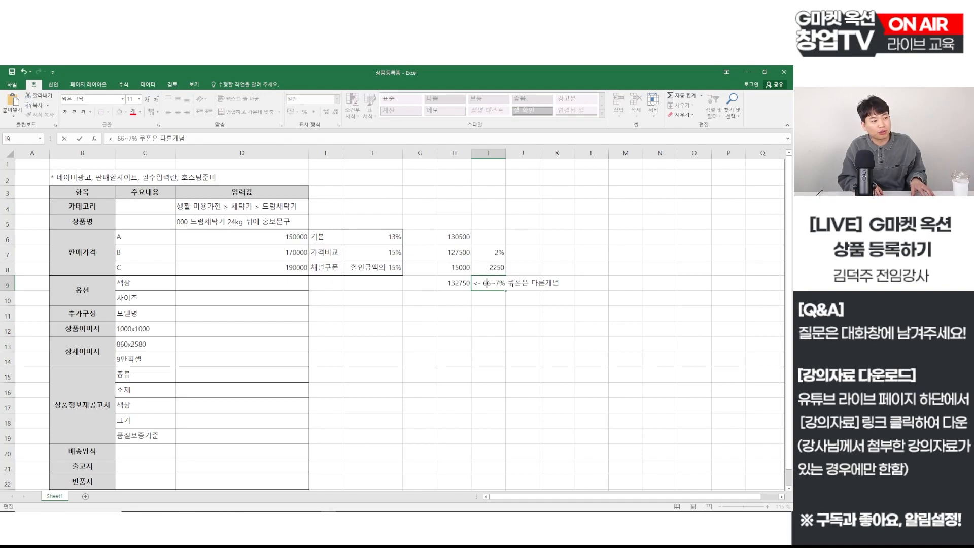
key(Delete)
key(BackSpace)
text(16)
key(shift+End)
key(Delete)
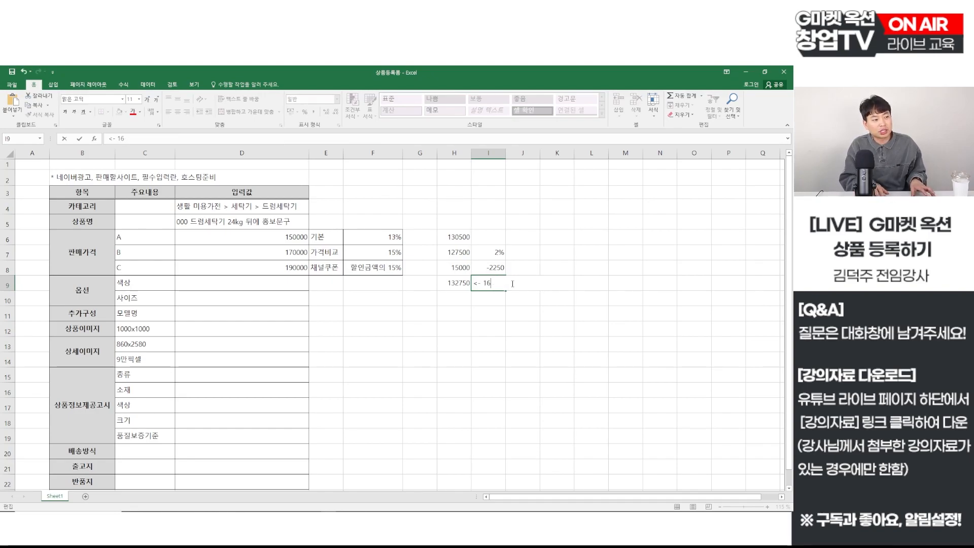
Step: Complete the note beside the amount in row 9 as "<- 16%" in cell I9
text(%)
key(Return)
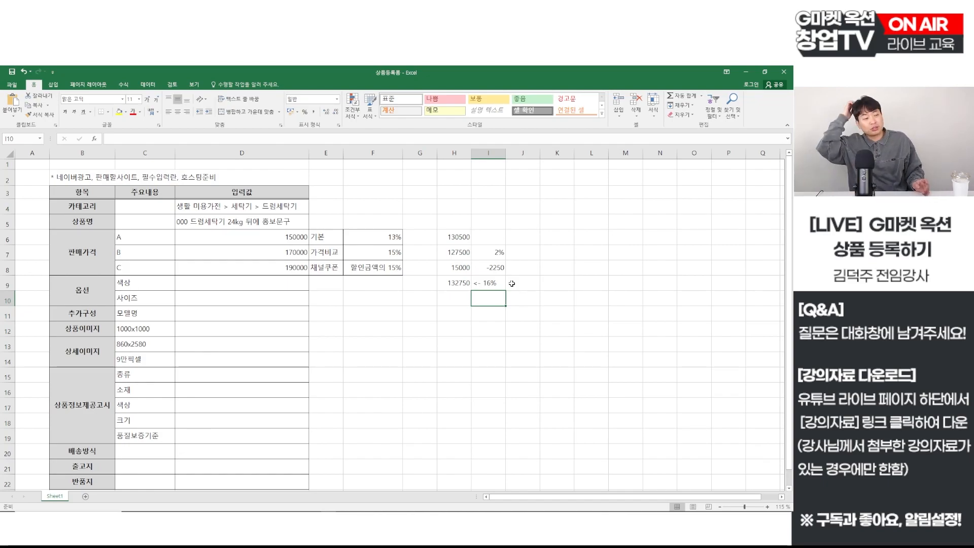
key(Up)
key(Up)
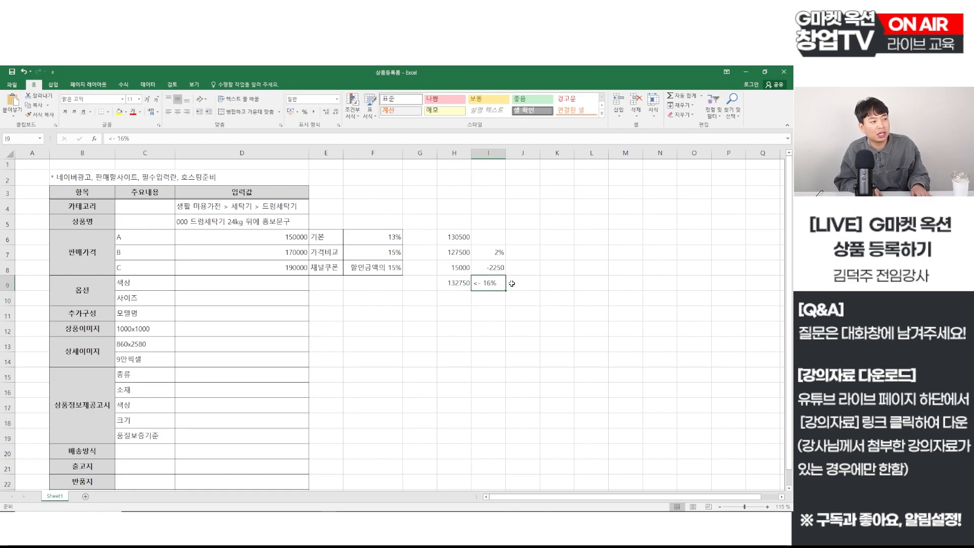
Step: Calculate =13+16 in cell J9 and clear that cell again
key(Down)
key(Right)
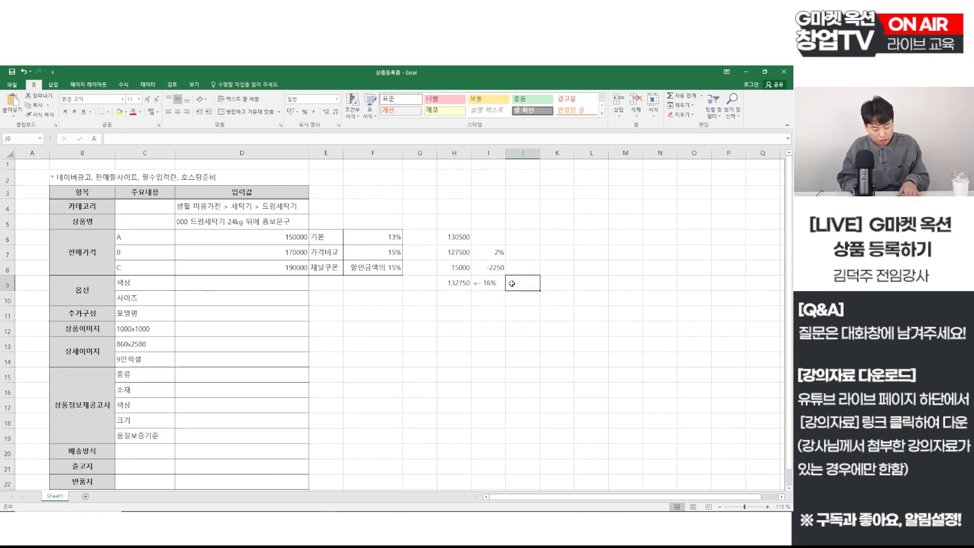
text(=13+16)
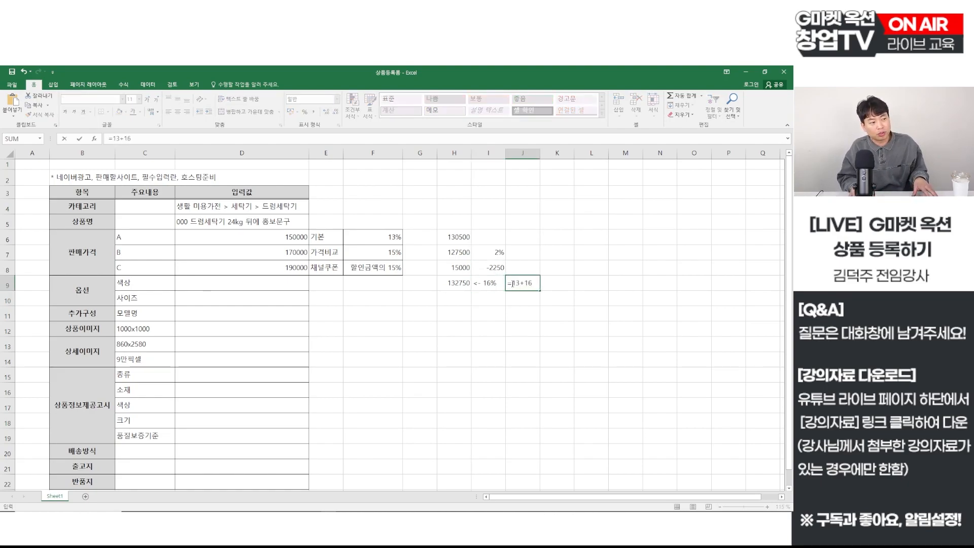
key(Return)
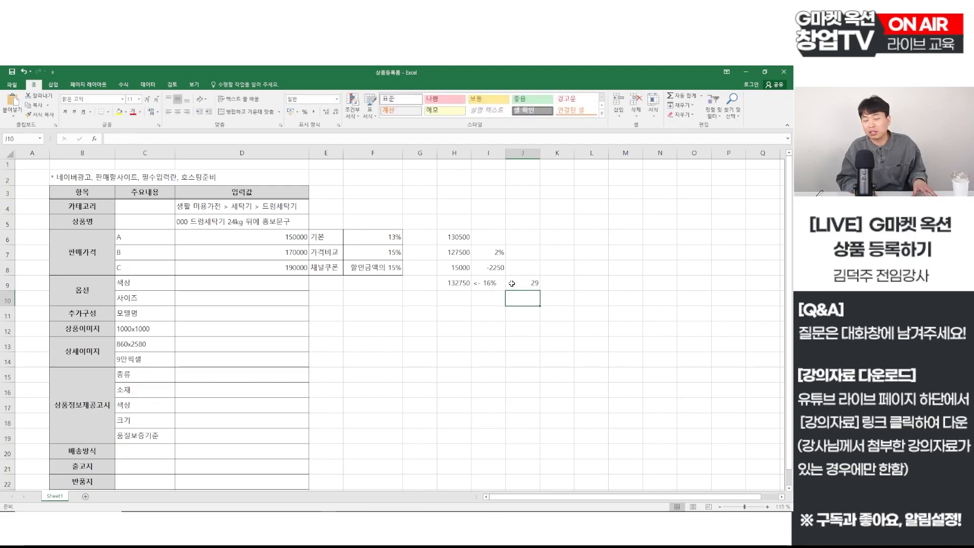
click(511, 283)
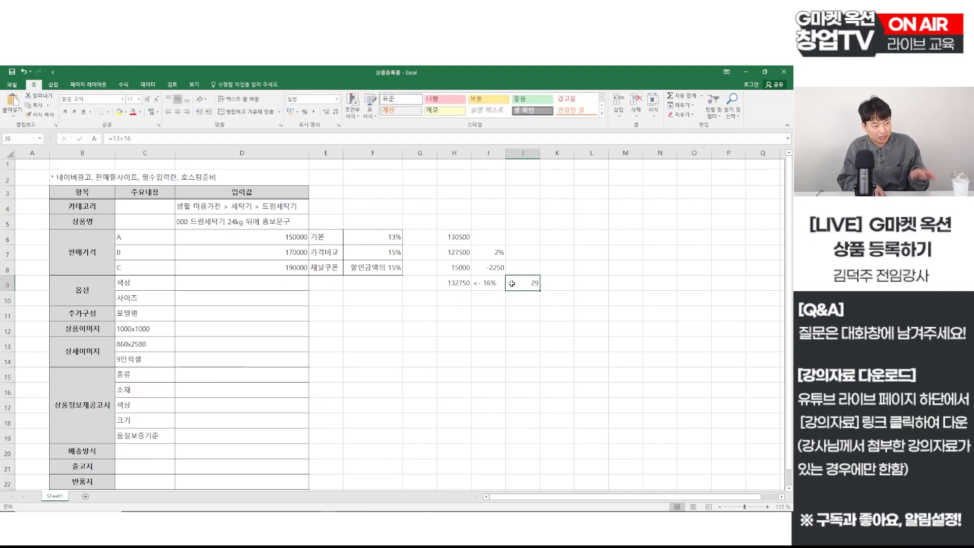
key(Delete)
Step: Review the channel coupon row E8:I8 and the calculated amounts in cells H6, H7 and H9
key(Up)
key(Up)
key(Left)
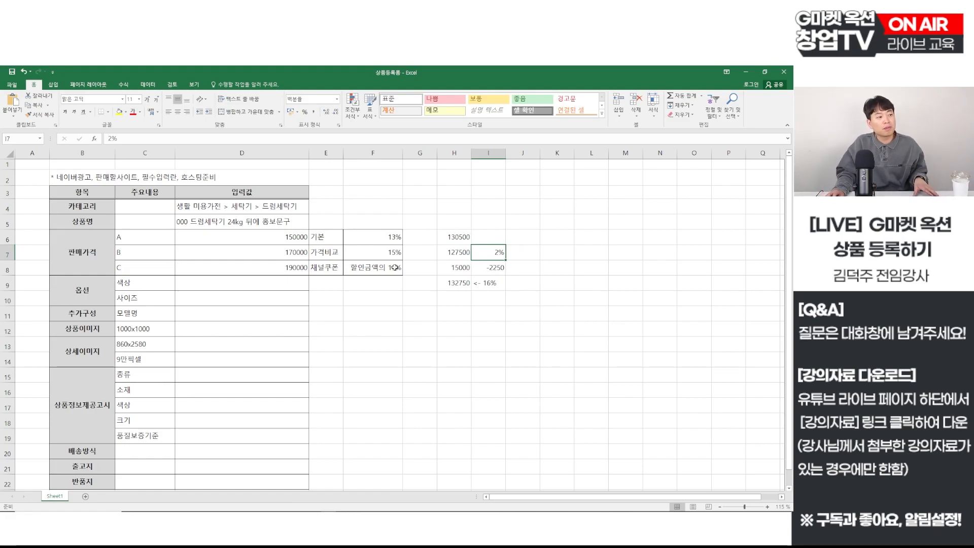
click(353, 271)
drag(325, 268, 489, 268)
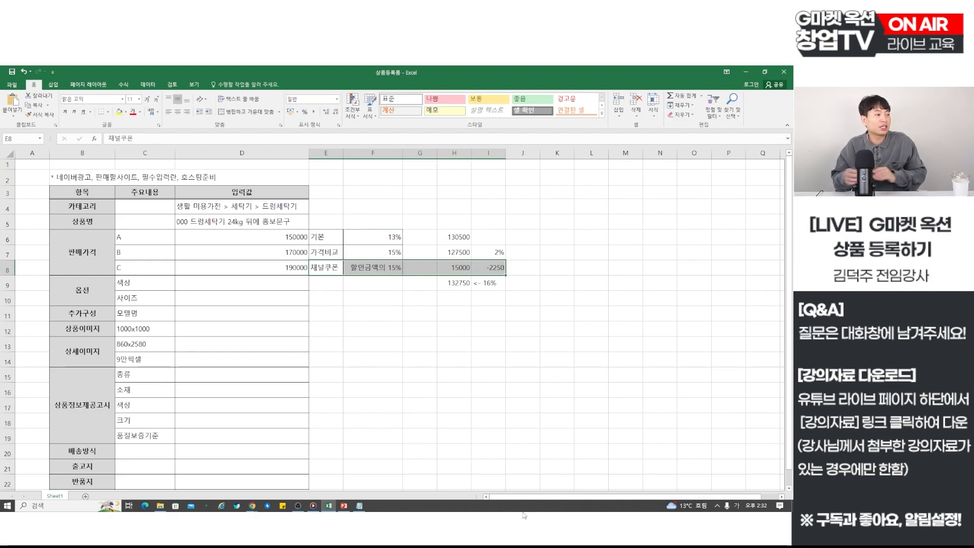
click(511, 282)
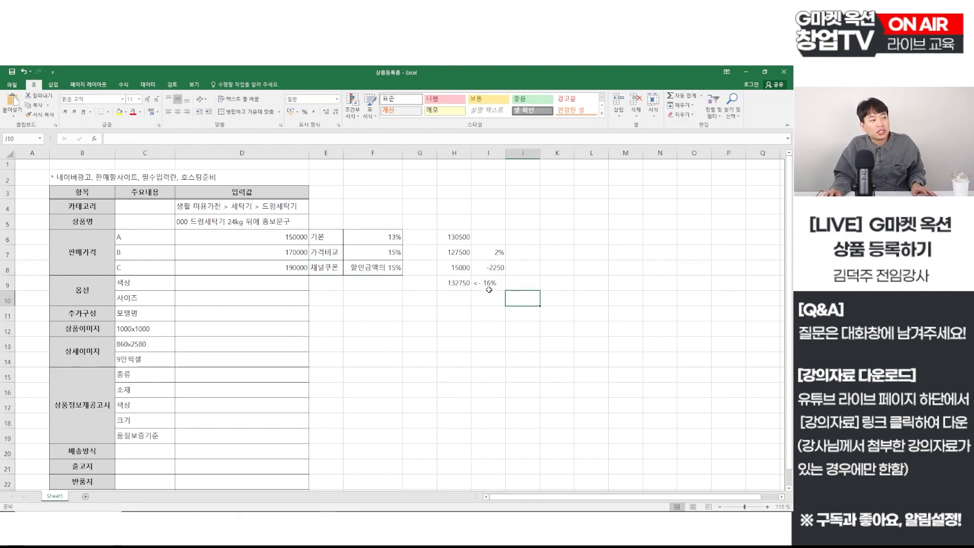
click(457, 238)
shift+click(456, 254)
ctrl+click(456, 280)
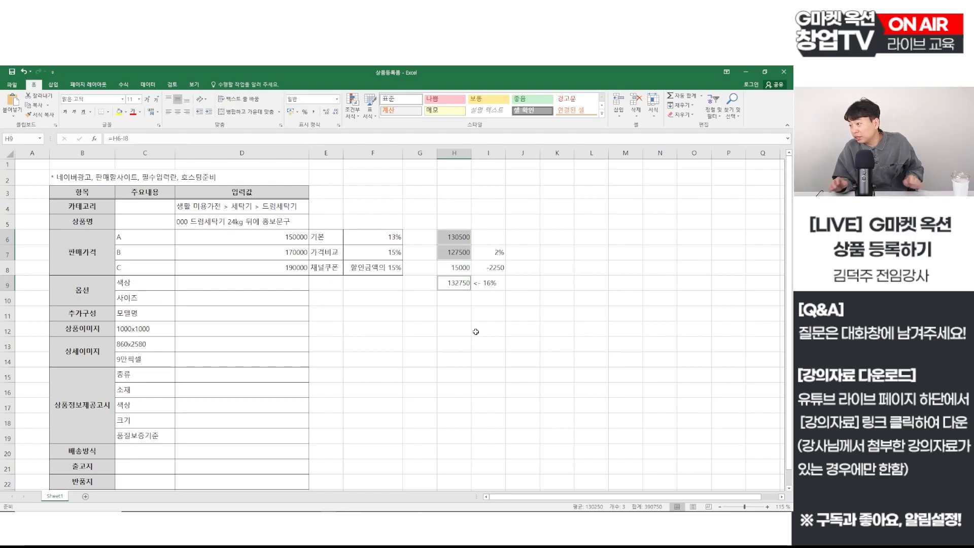
Step: Clear the percentage notes in cells I7 and I9 beside the calculated amounts
click(490, 254)
key(Delete)
click(488, 284)
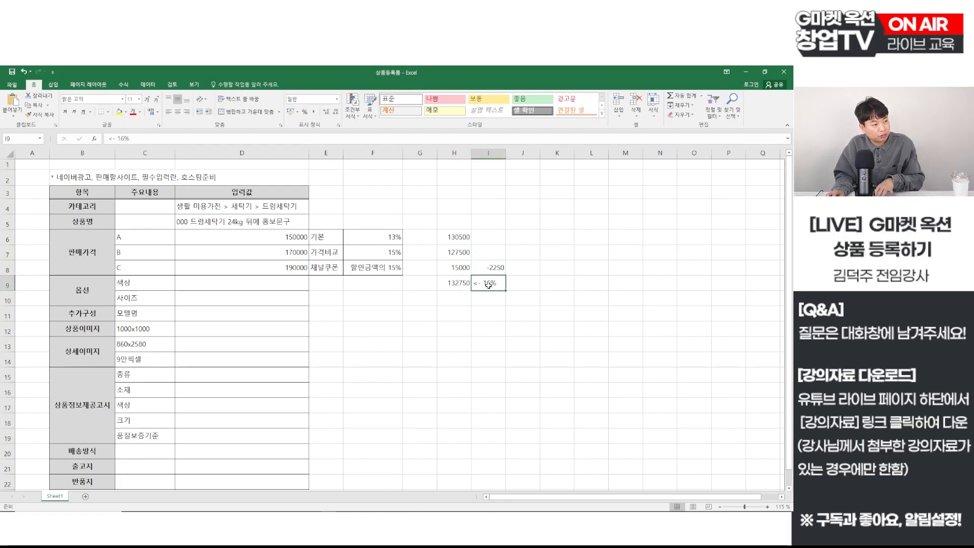
key(Delete)
Step: Enter the label 매출집계 in cell H10 directly below the calculated amounts
click(461, 296)
drag(457, 241, 459, 254)
click(452, 283)
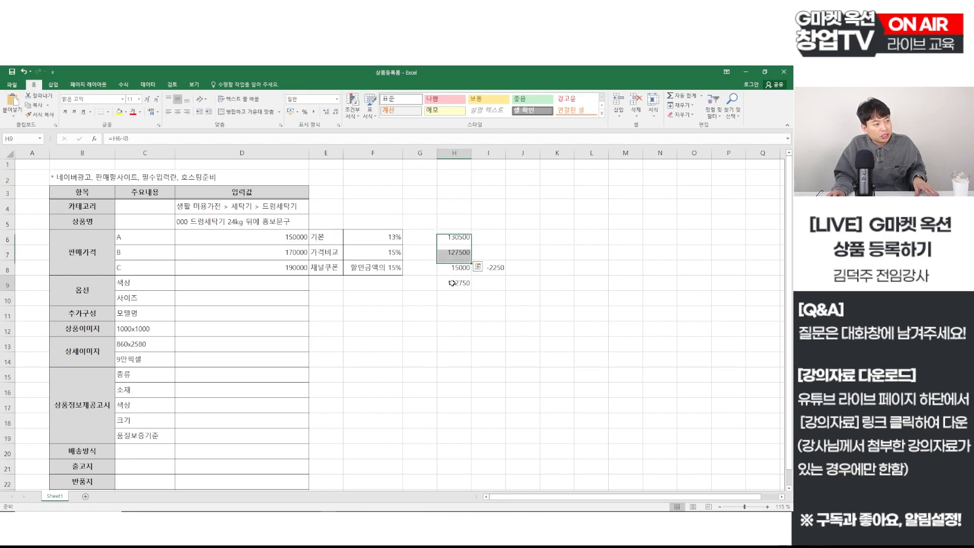
click(457, 256)
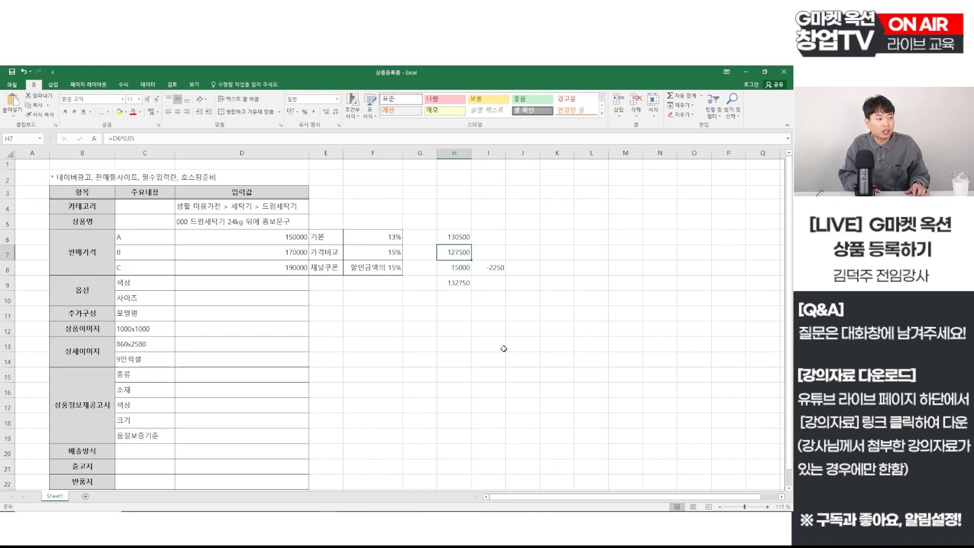
key(Down)
key(Down)
key(Down)
text(맺)
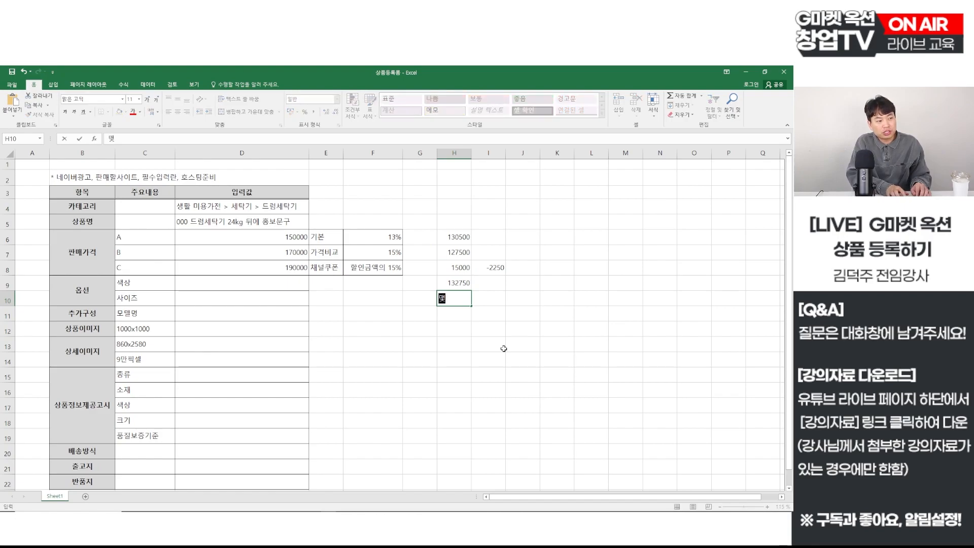
text(출집계)
key(Return)
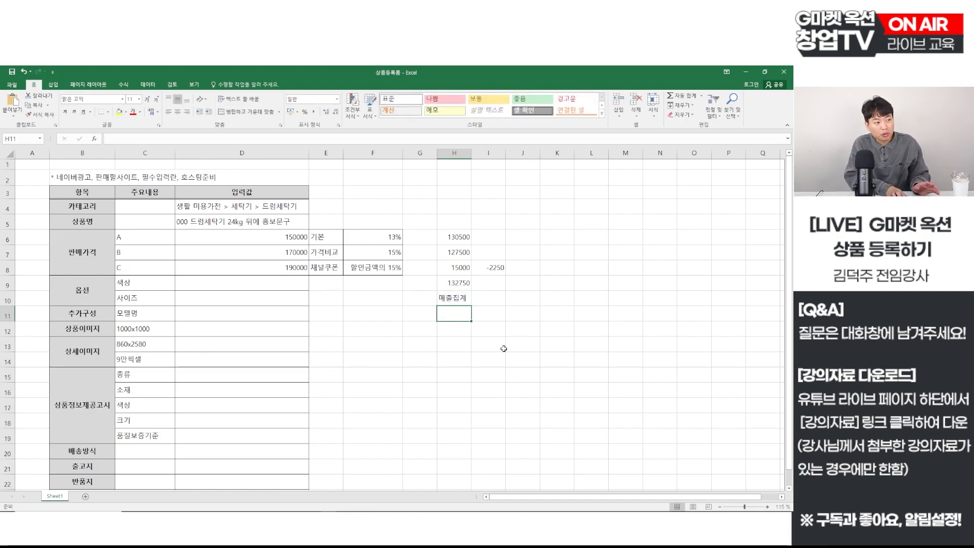
Step: Enter the labels 미니멈 in cell H11 and 맥시멈 in cell H12
text(미니멈)
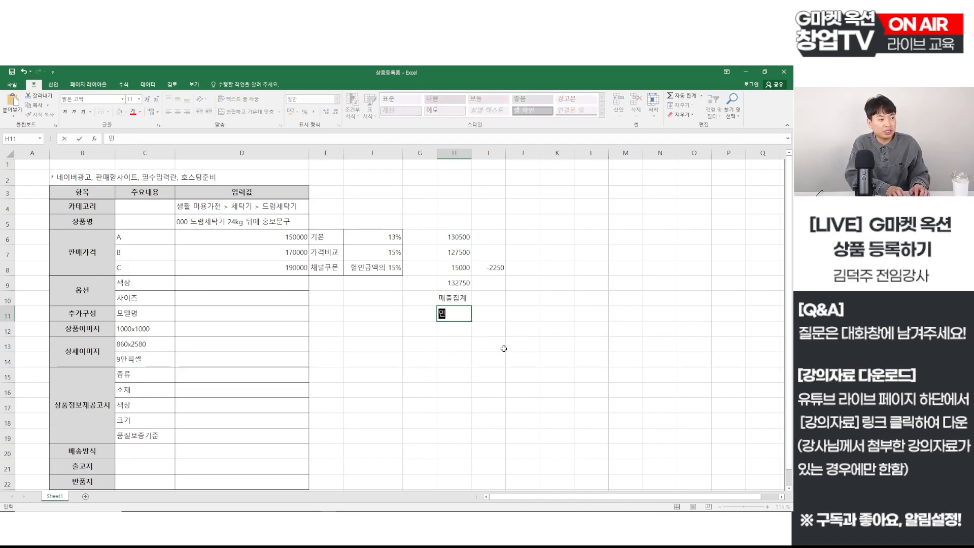
key(Return)
text(맥스)
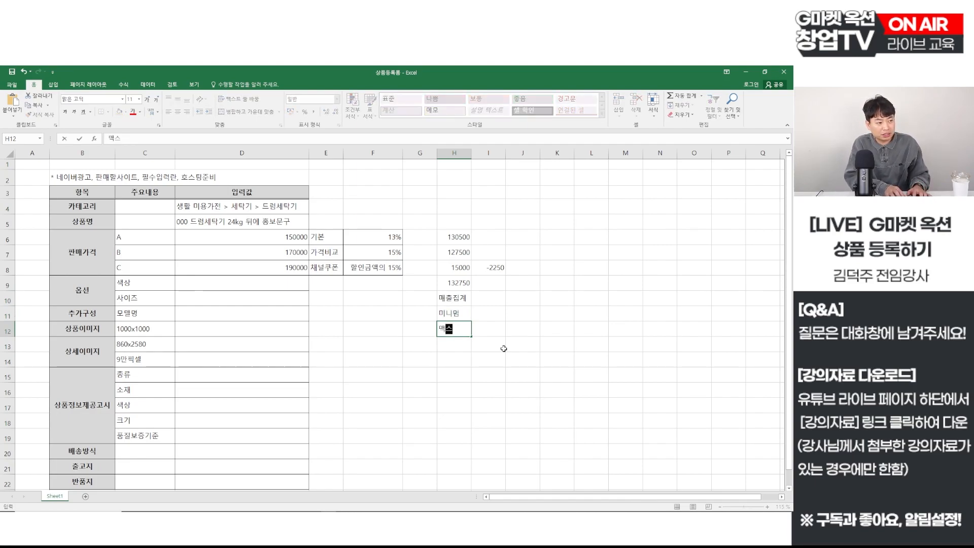
key(Return)
key(Up)
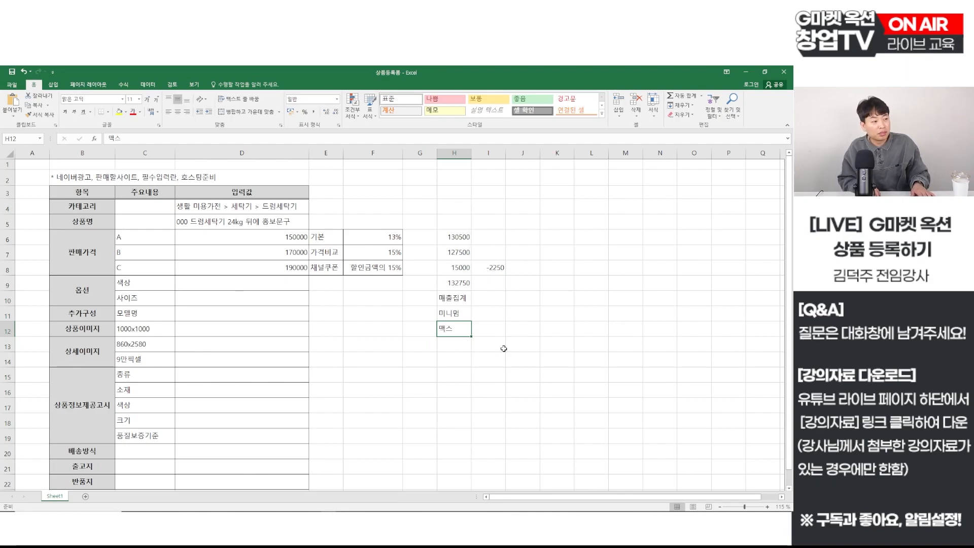
key(F2)
text(시멈)
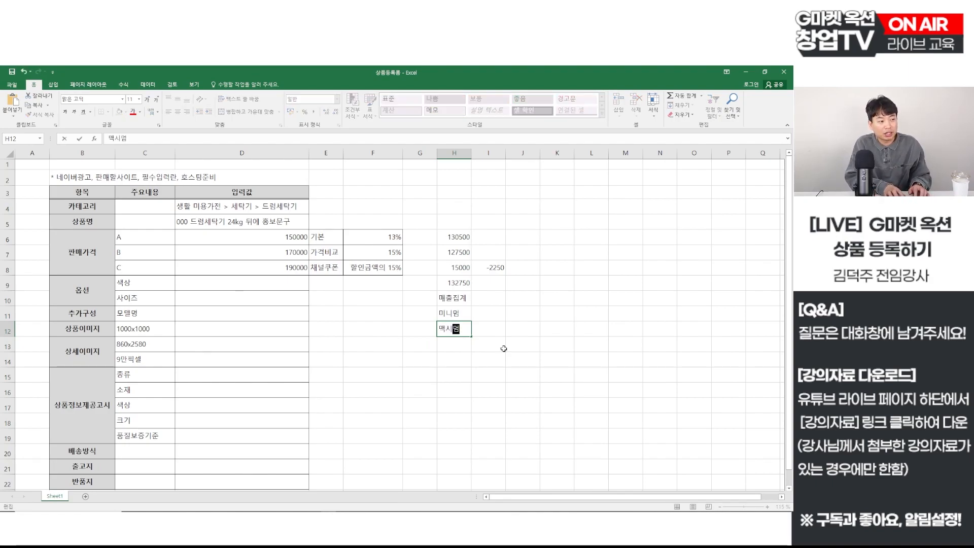
key(Return)
Step: Check the formula =H6-I8 in cell H9 and set the coupon fee in cell I8 to a positive 2250
key(Up)
key(Up)
key(Up)
key(Up)
key(Up)
key(Up)
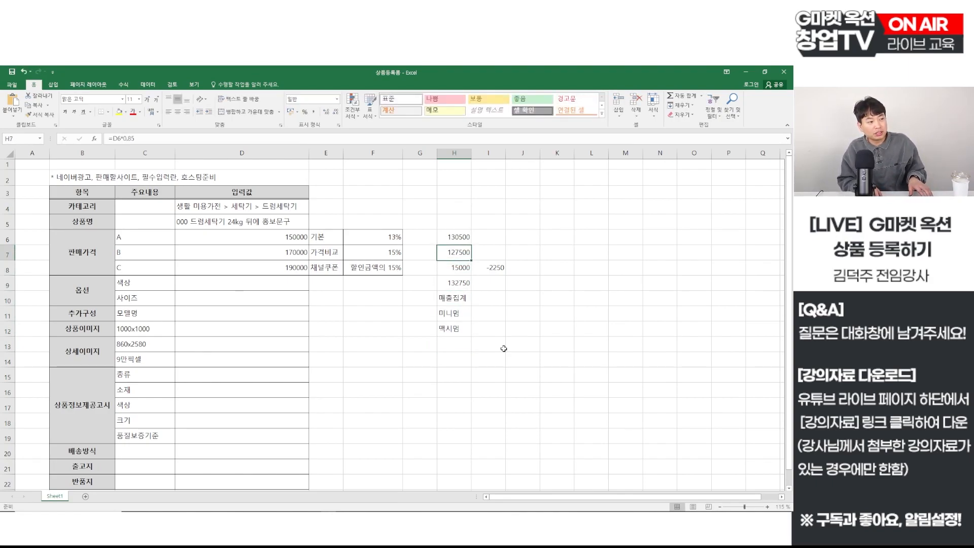
click(466, 283)
text(=H6-I8)
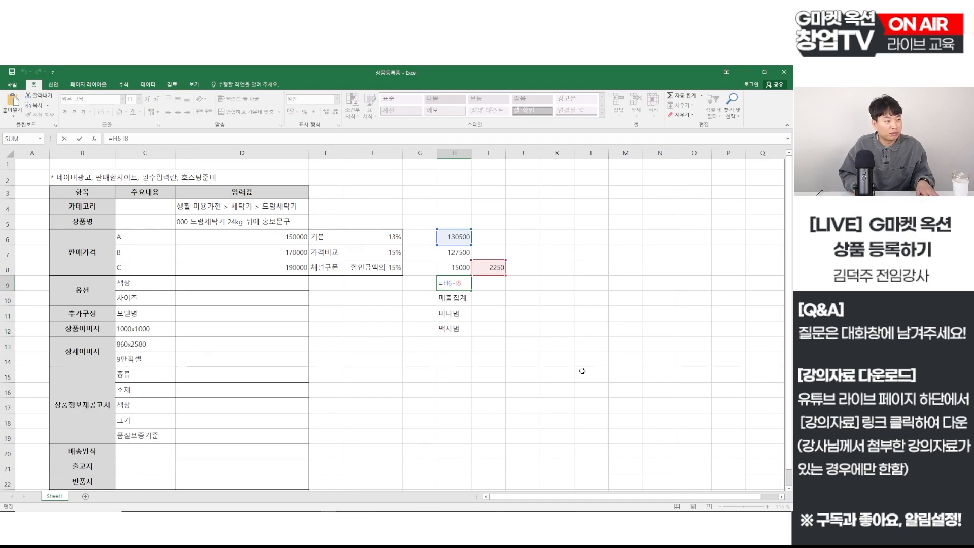
key(ctrl+Return)
key(Right)
key(Up)
text(2250)
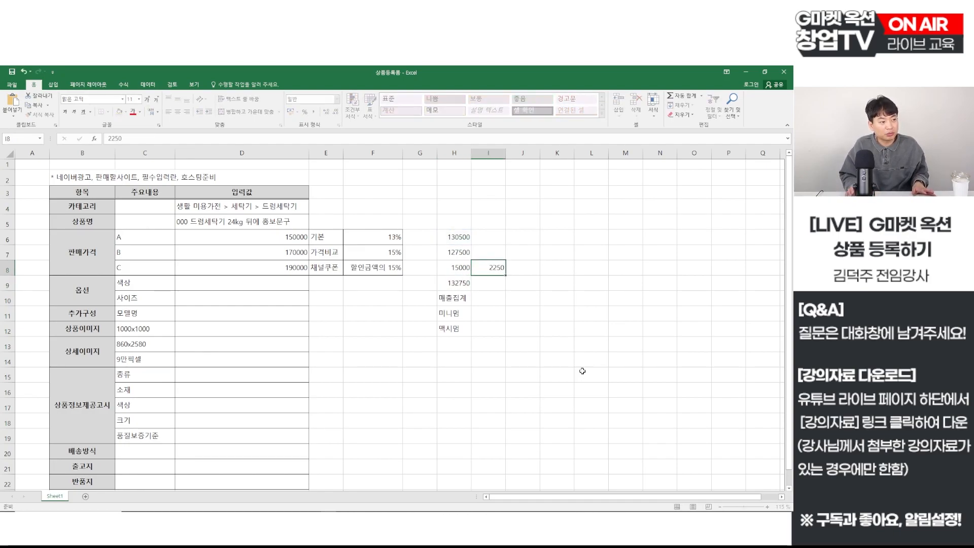
key(Return)
key(Left)
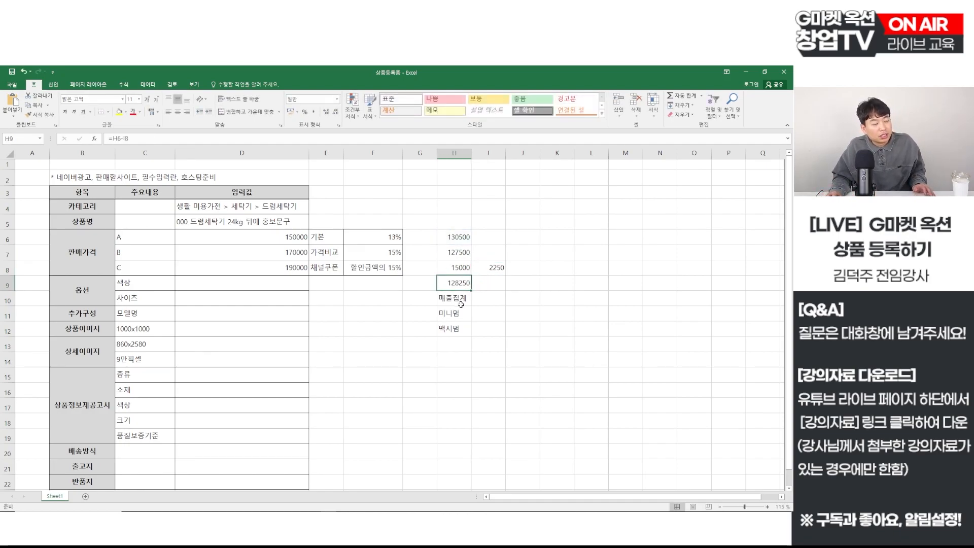
Step: Add the notes 가장많이 차감 beside 미니멈 in cell I11 and 가장 적게 차감 beside 맥시멈 in cell I12
key(Down)
key(Down)
click(462, 254)
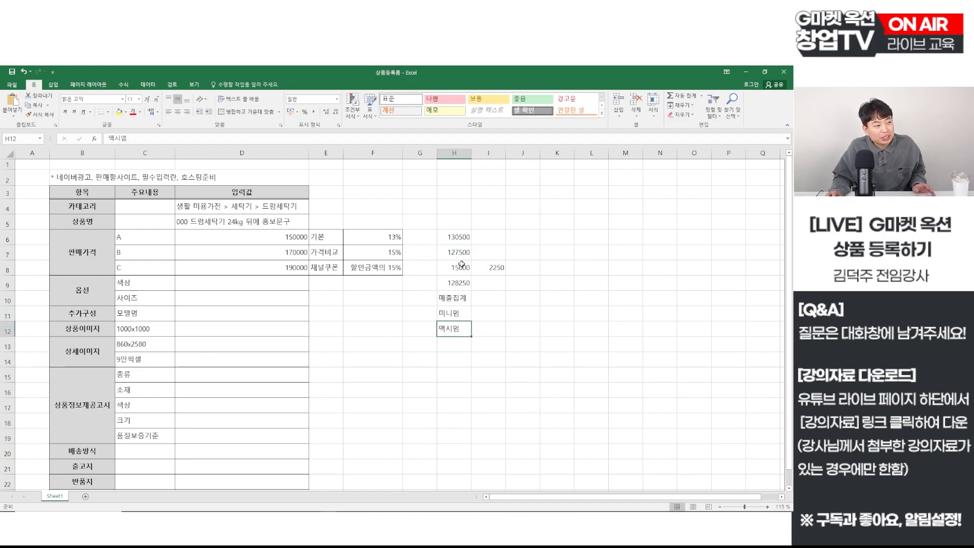
click(461, 237)
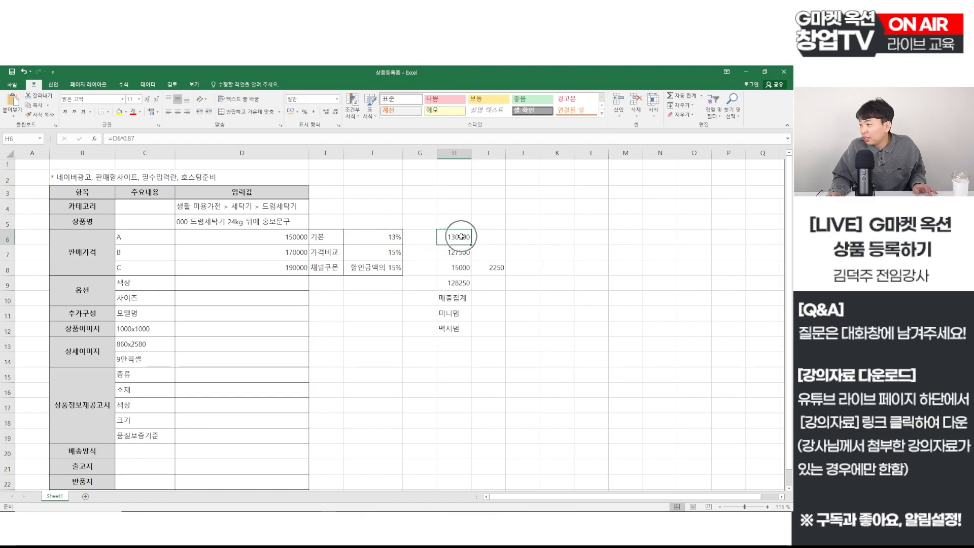
click(488, 314)
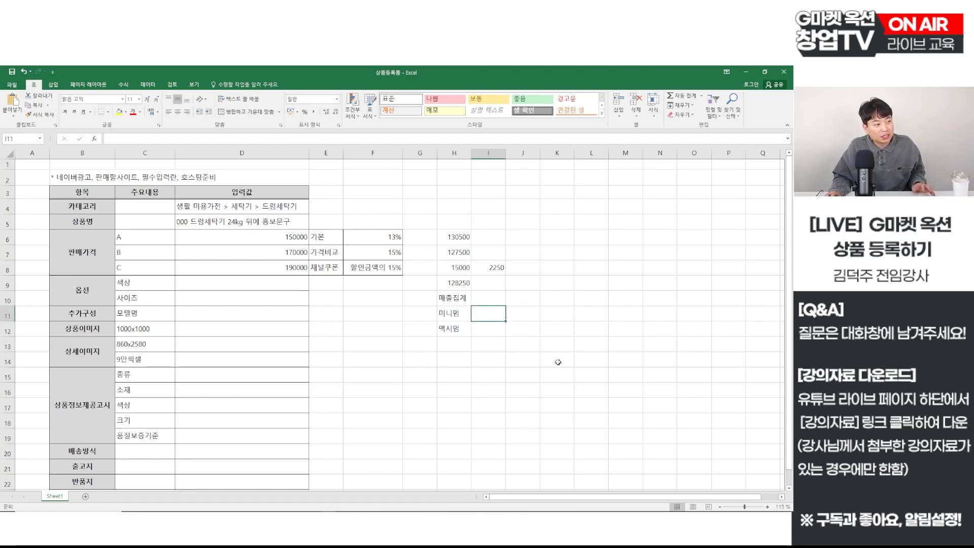
text(가)
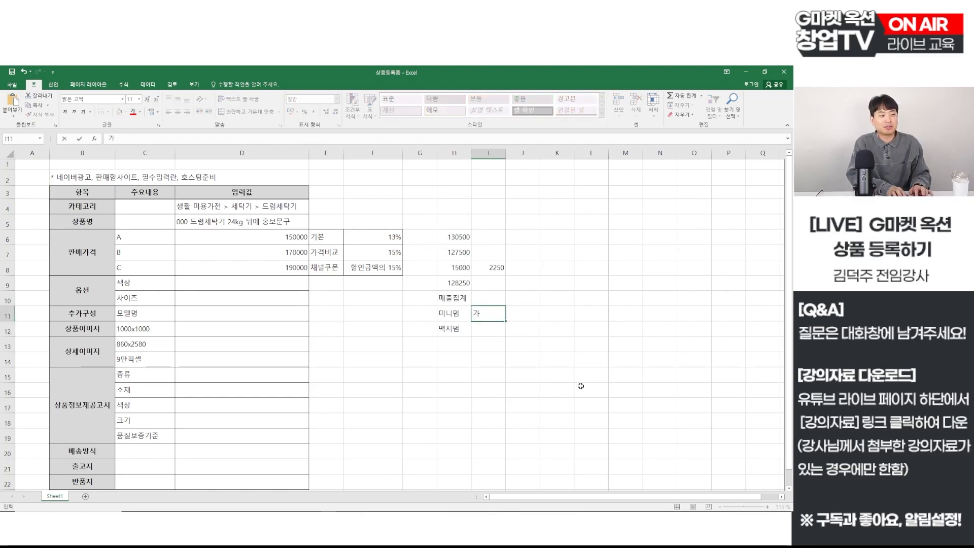
text(장많이 차감)
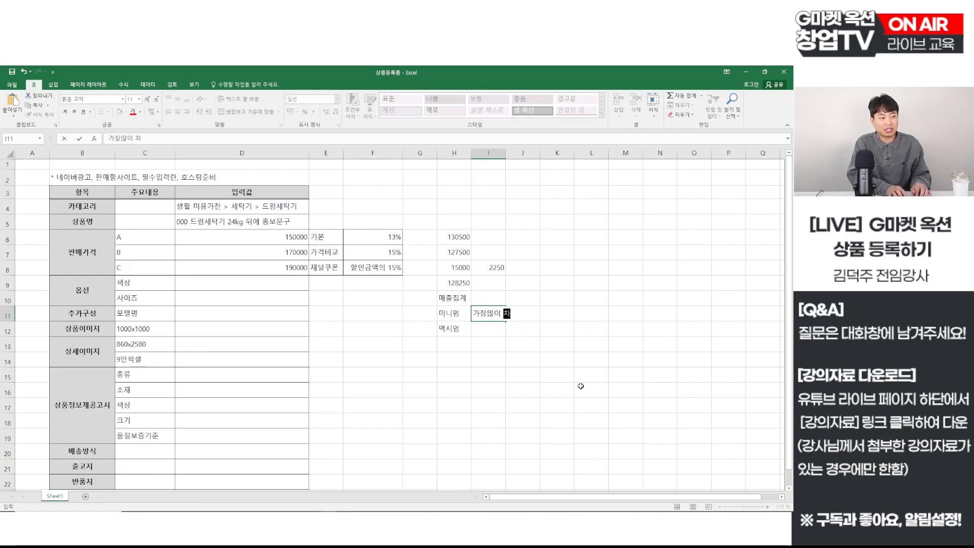
key(Return)
text(가장 적)
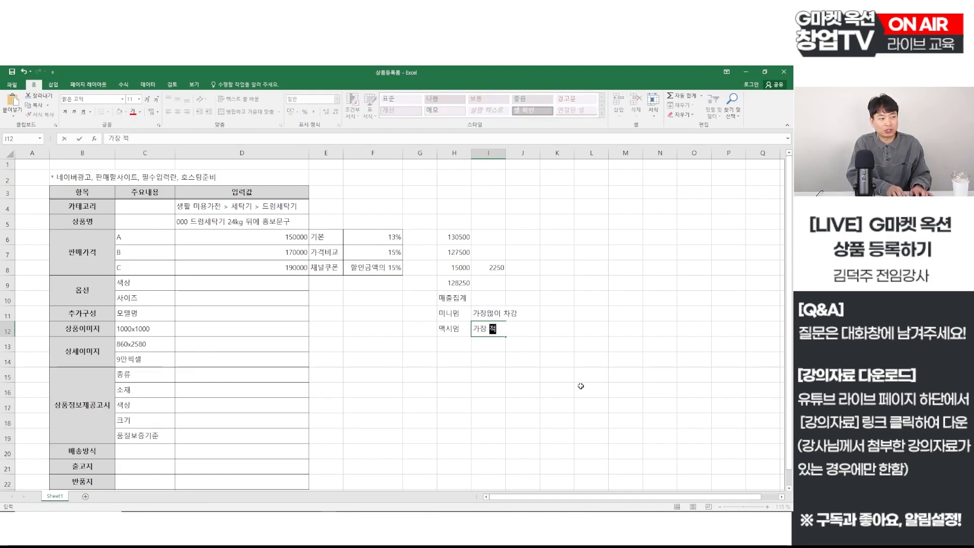
text(게 차가ㅁ)
key(Return)
key(Up)
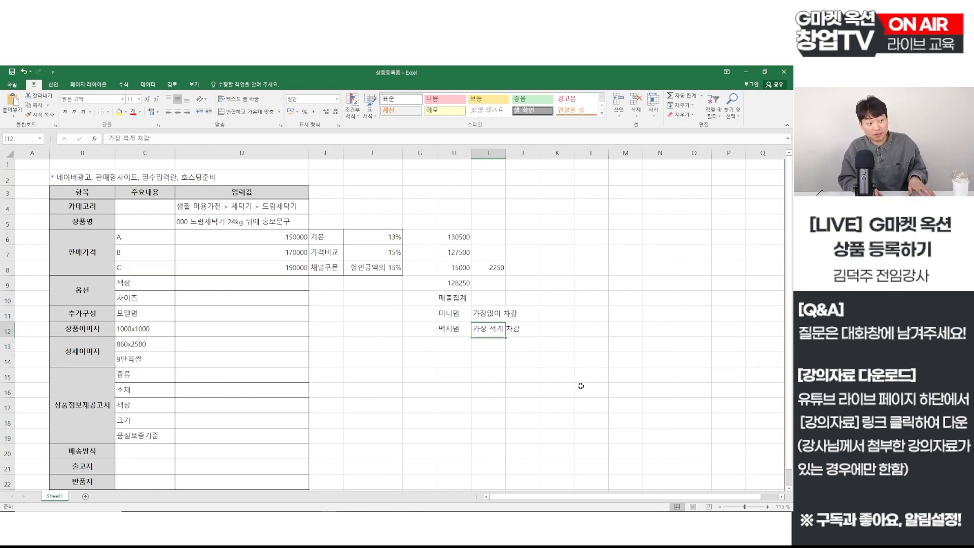
Step: Correct the spacing of the note beside 미니멈 in cell I11 to 가장 많이 차감
key(Left)
key(Up)
key(Up)
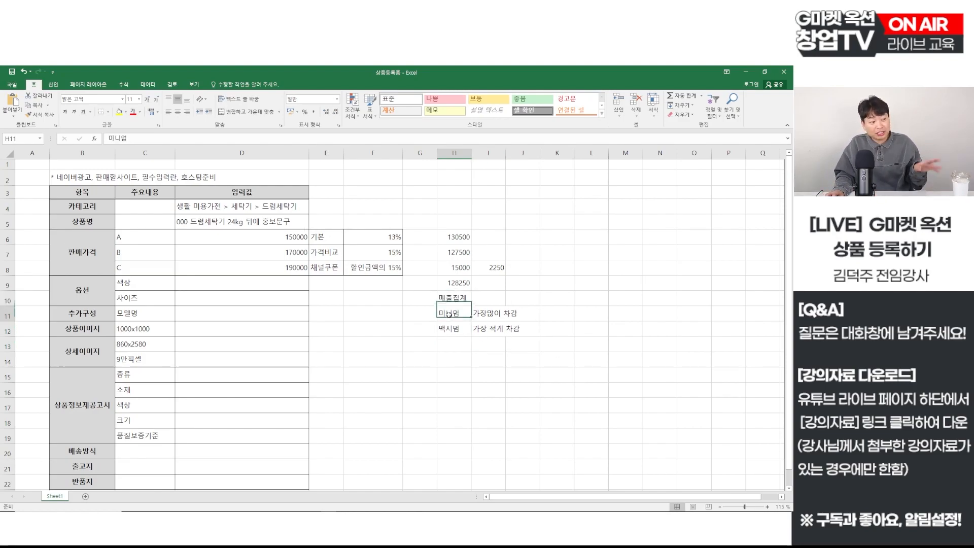
drag(463, 237, 465, 278)
click(550, 331)
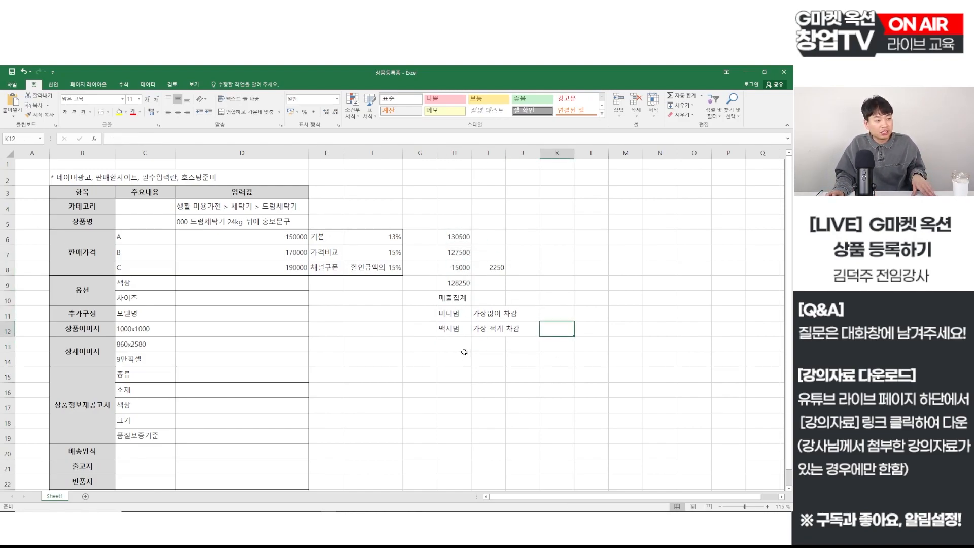
double_click(479, 317)
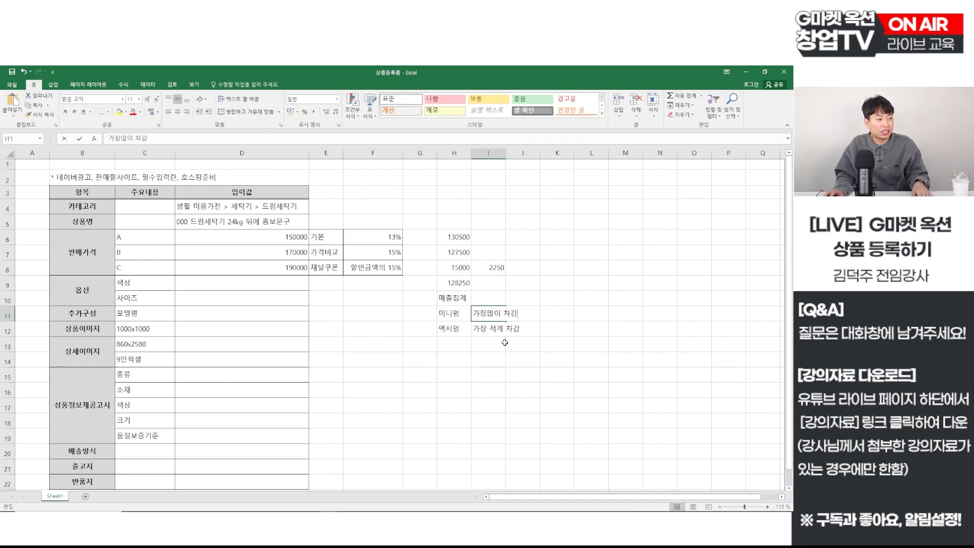
key(Return)
key(Up)
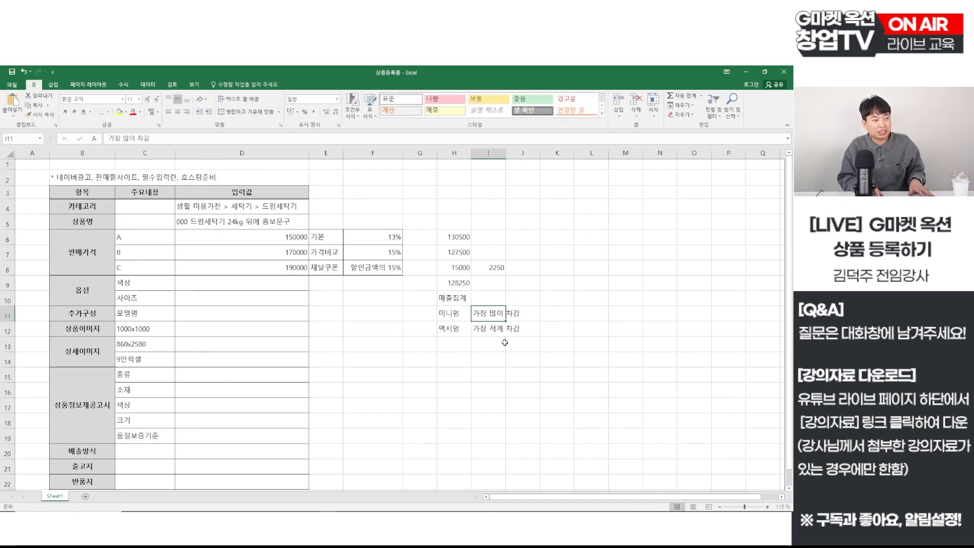
key(Left)
click(460, 252)
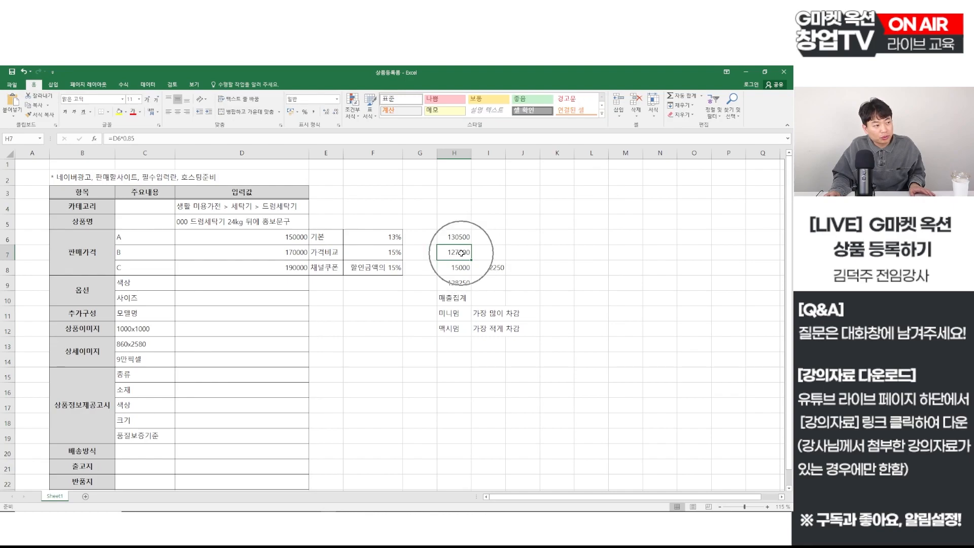
Step: Enter the note 판매량 대비 이익 산출 in cell H13, then select the 미니멈 and 맥시멈 labels in H11:H12
click(466, 333)
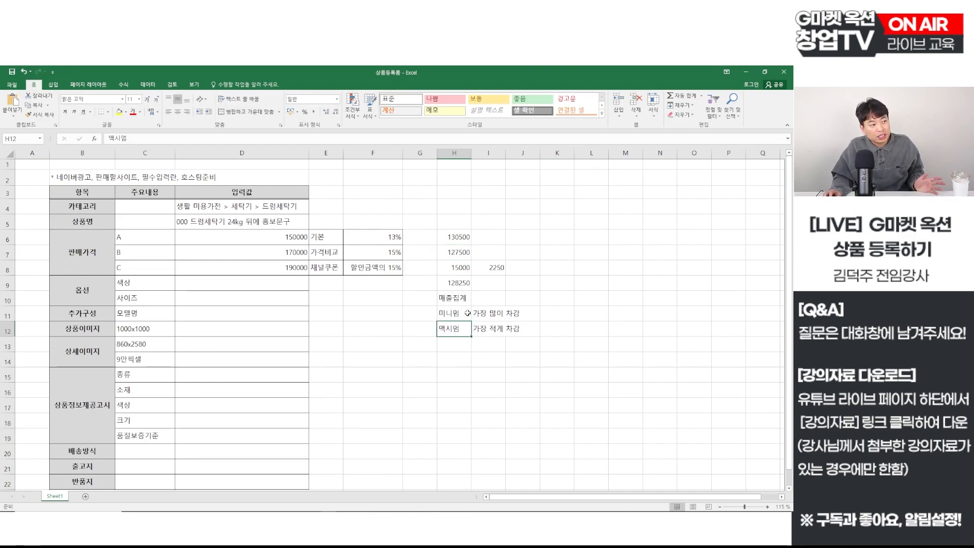
click(463, 332)
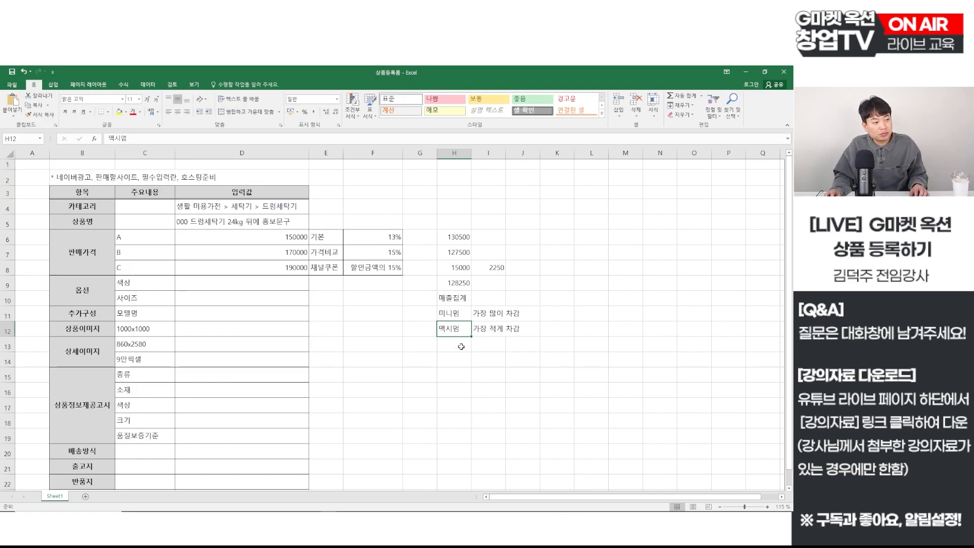
click(461, 347)
text(판매)
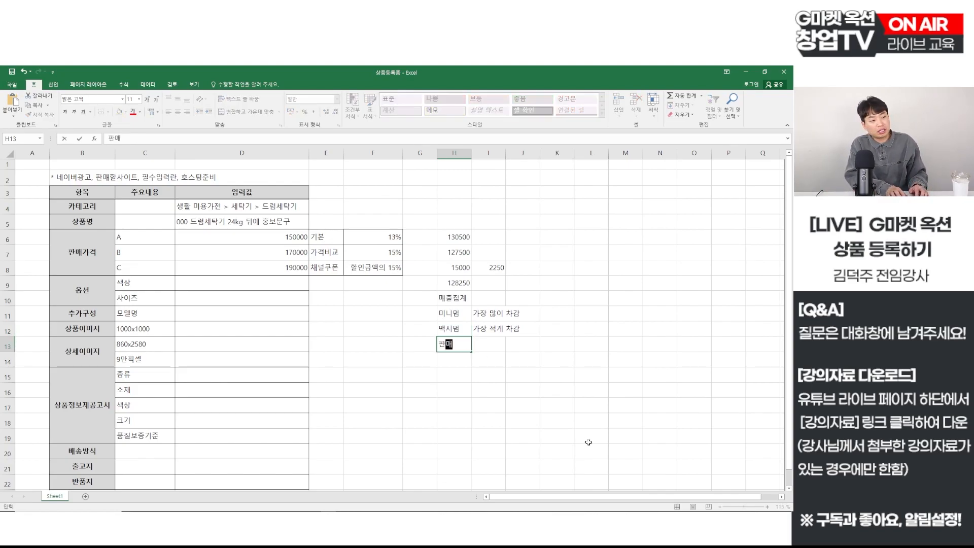
text(량 대비 이익)
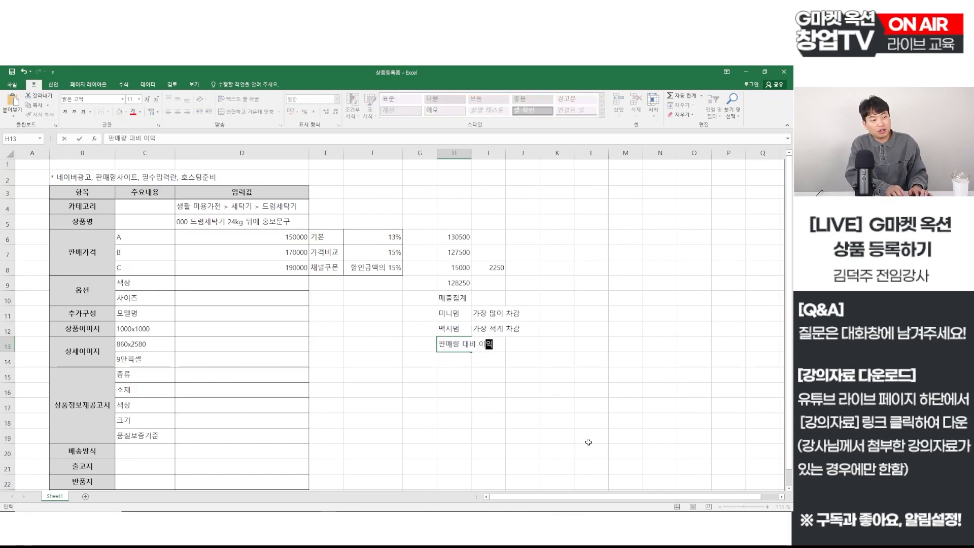
text( 산)
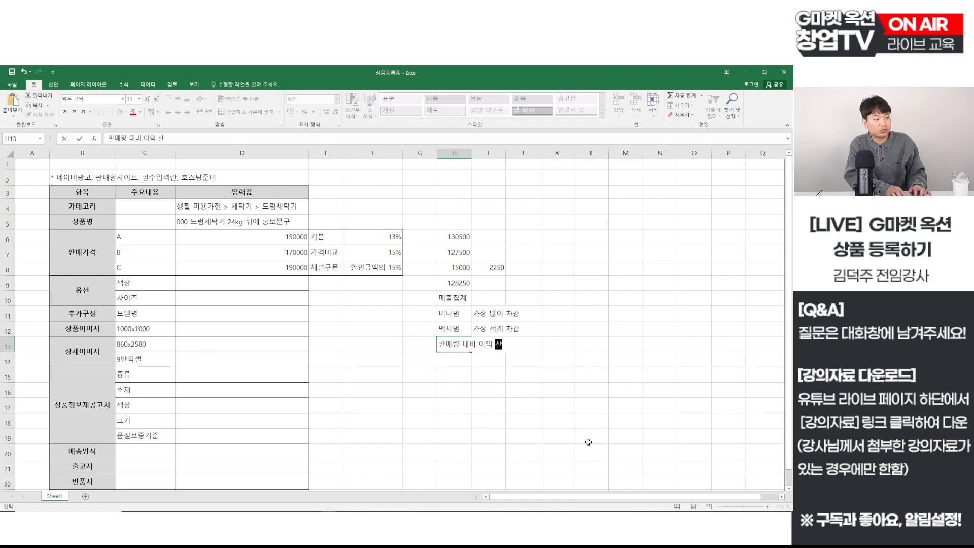
text(출)
key(Return)
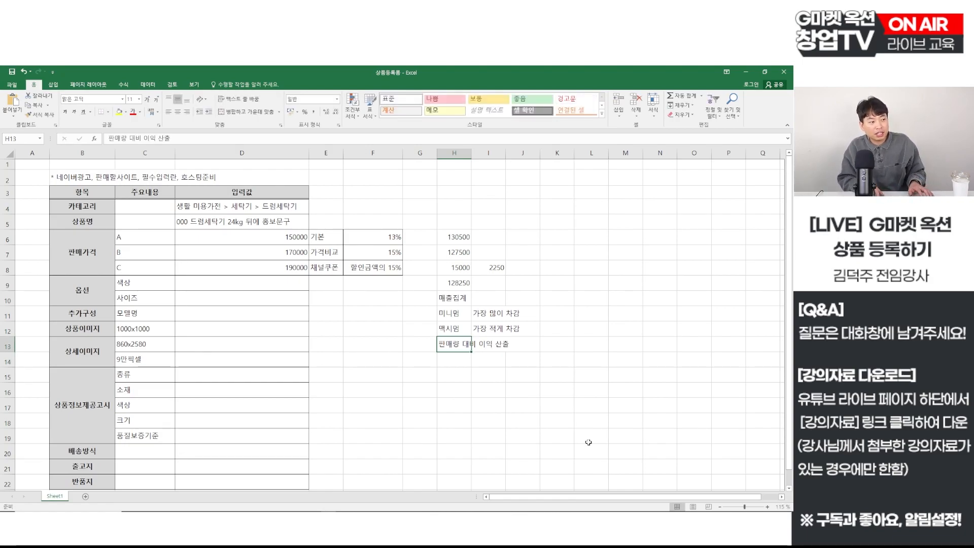
key(Up)
key(Up)
key(shift+Down)
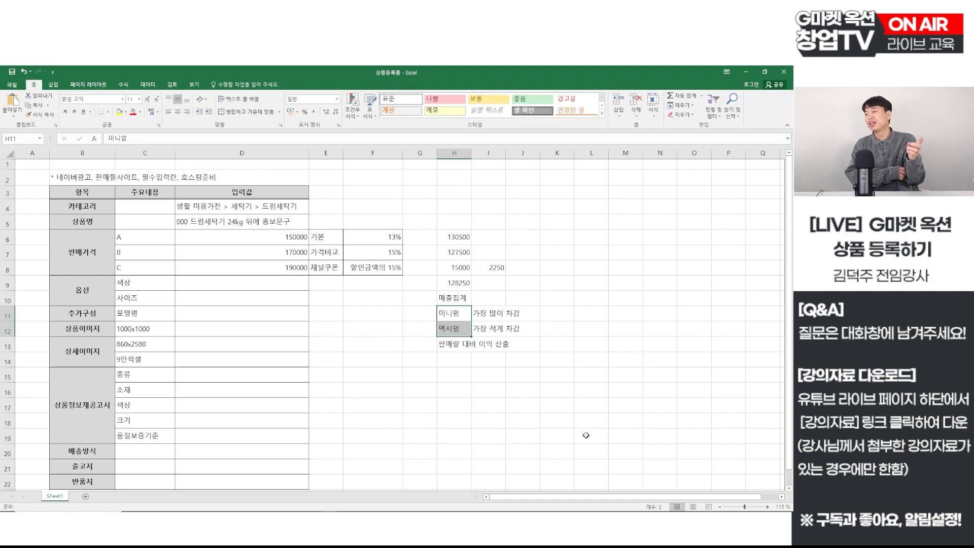
Step: Enter the note 1주일동안의 판매량 분석 in cell H14
click(456, 360)
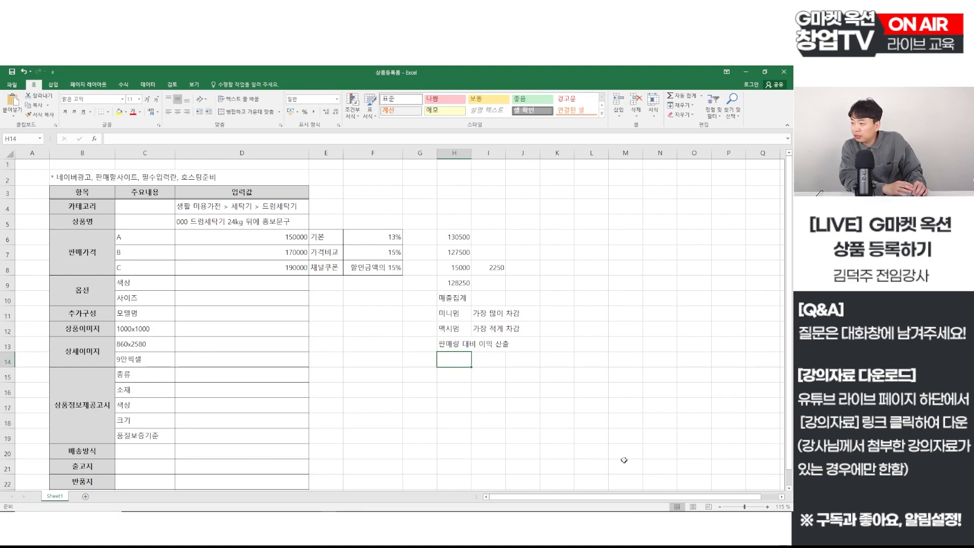
text(1주일동)
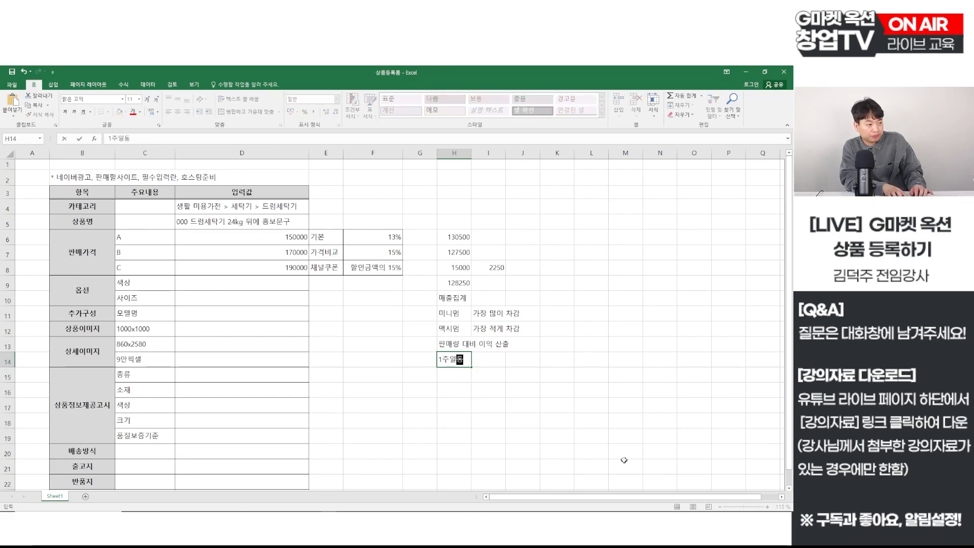
text(아능이 판매량 )
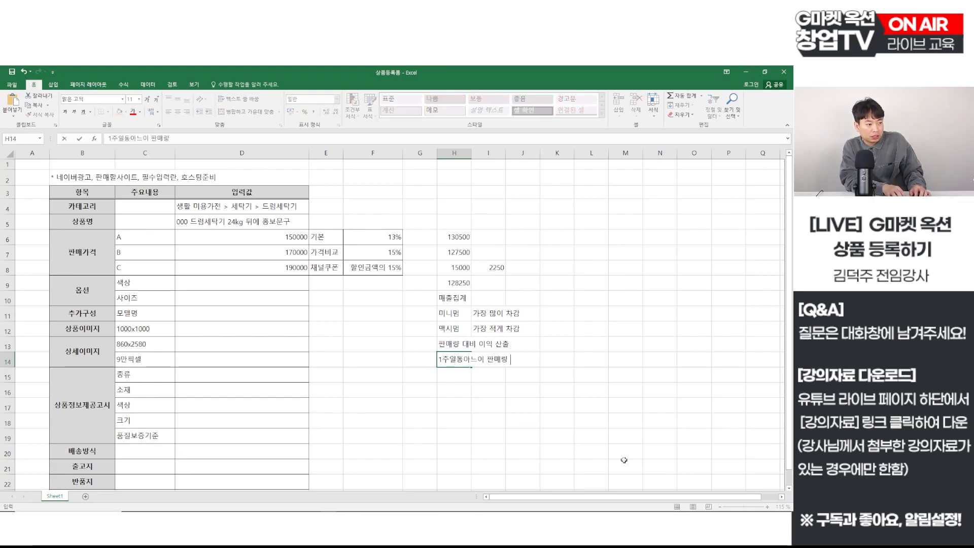
text(분서ㄱ)
key(Return)
key(Up)
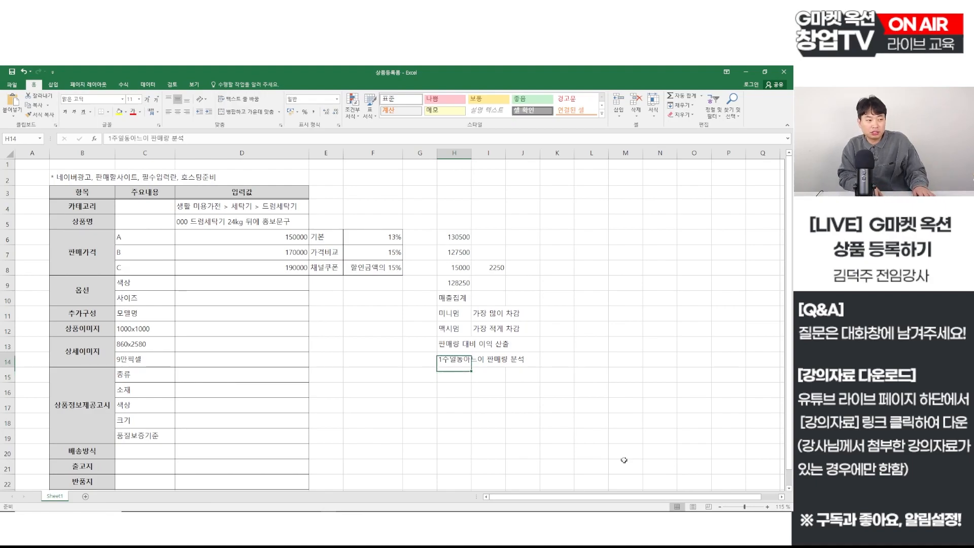
key(F2)
key(Right)
key(Delete)
key(Delete)
key(Delete)
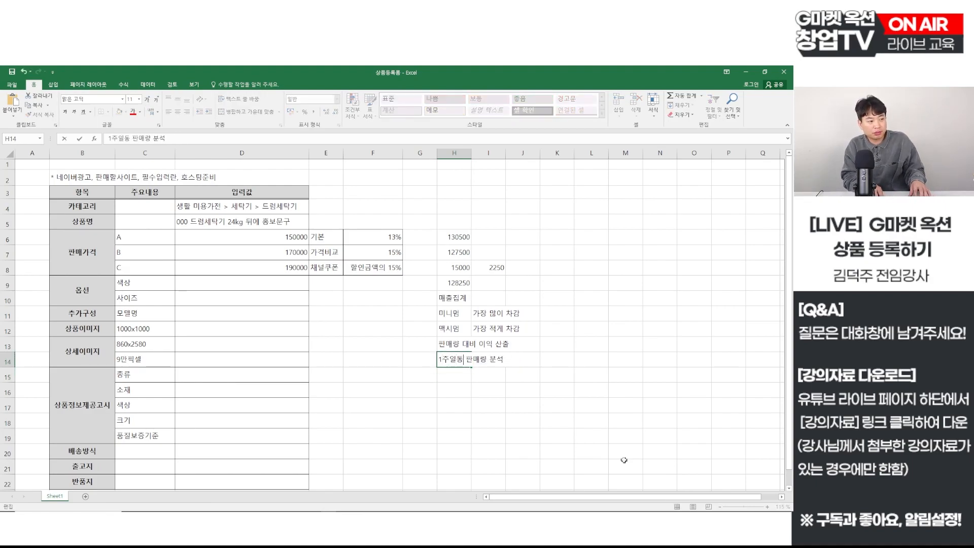
text(안의)
key(Return)
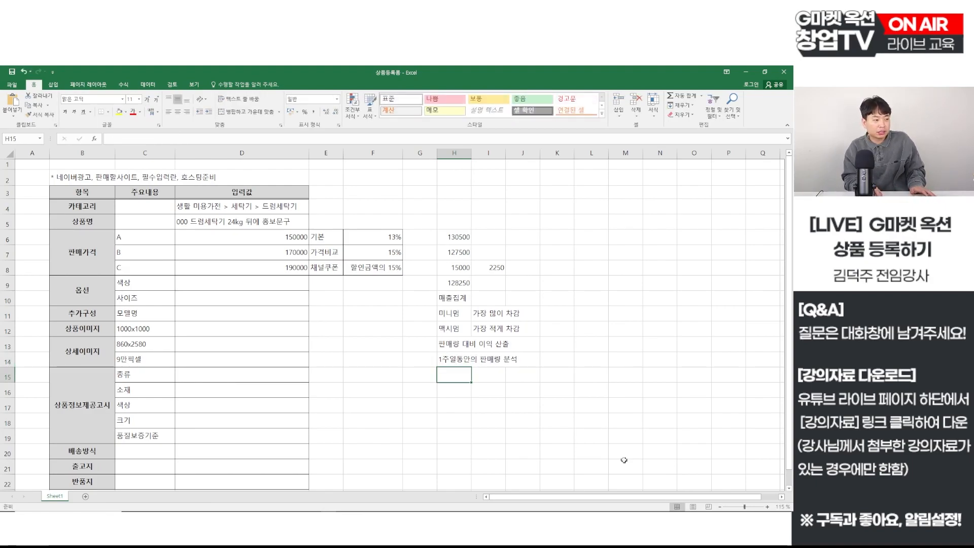
Step: Review the amounts in H6 to H8 against the 미니멈 label and highlight the 가격비교 fee row across F7:I7
key(Up)
key(Up)
key(Up)
key(Up)
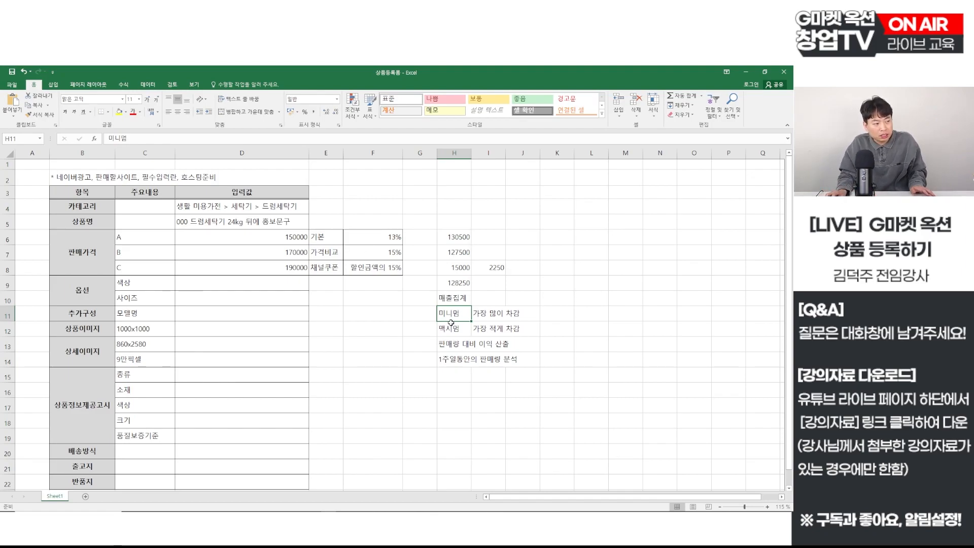
click(457, 238)
click(459, 252)
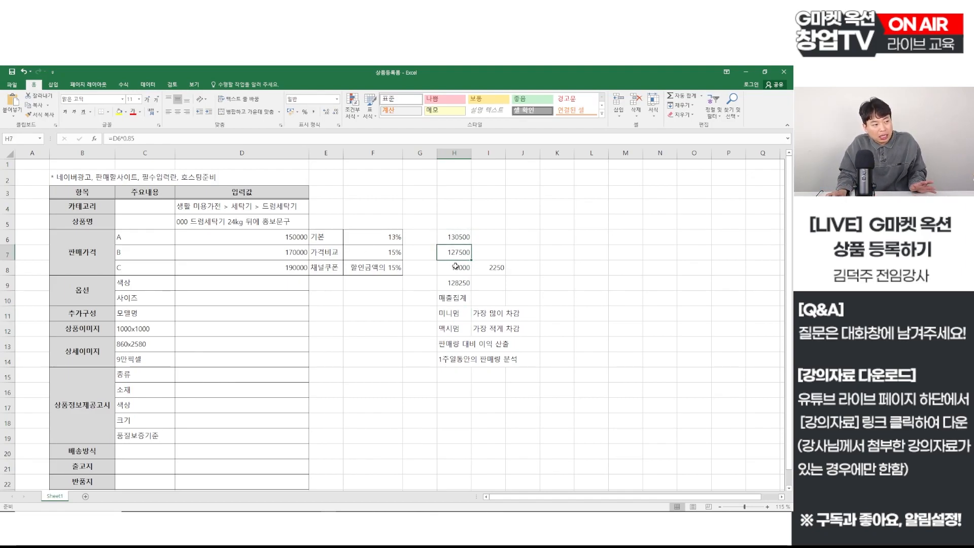
click(462, 269)
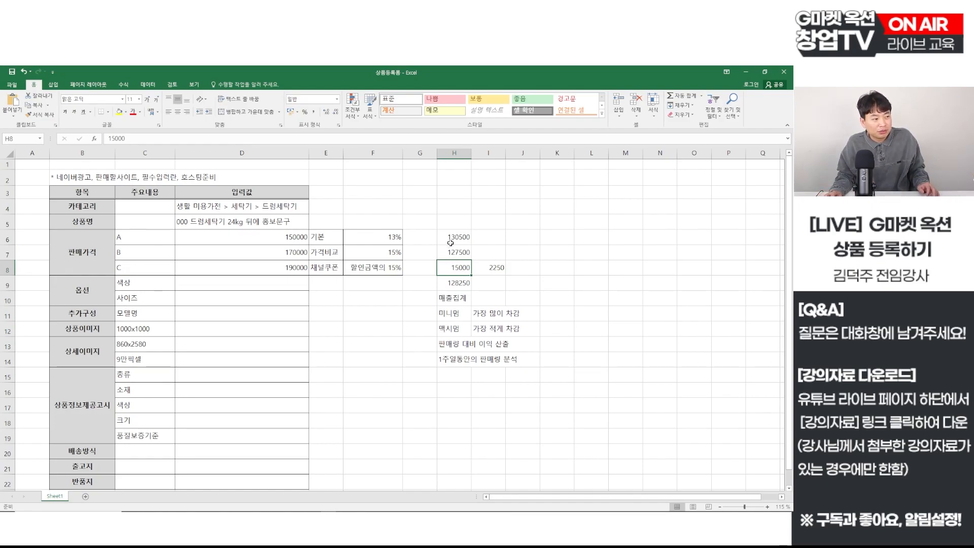
click(451, 313)
click(454, 252)
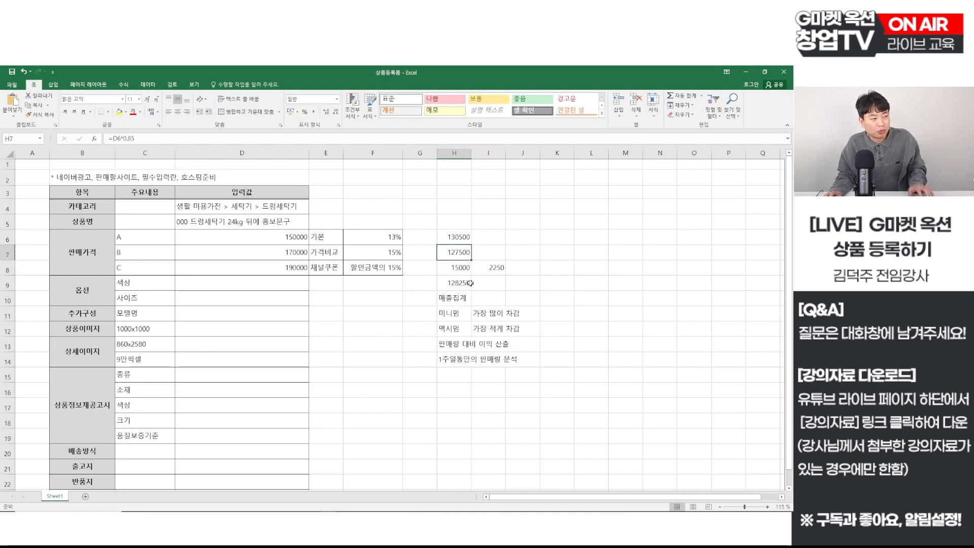
drag(372, 253, 502, 254)
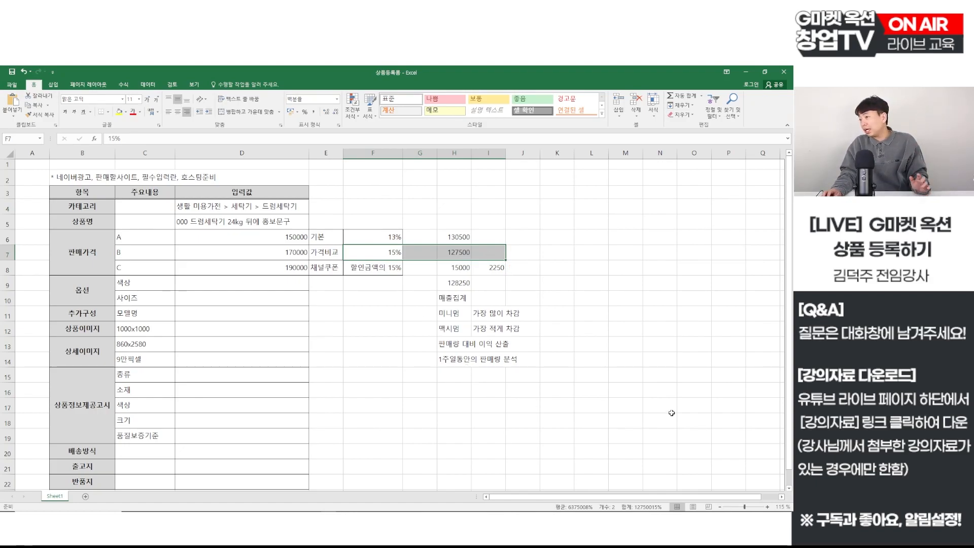
Step: Switch to Notepad, clear its existing text and place its window beside the sheet's item columns
mouse_move(200, 511)
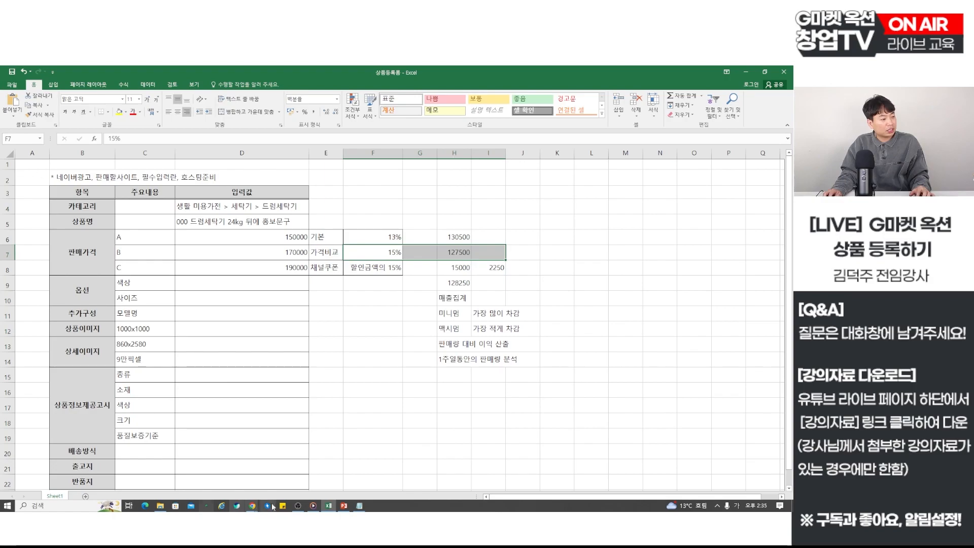
click(359, 505)
key(ctrl+a)
key(Delete)
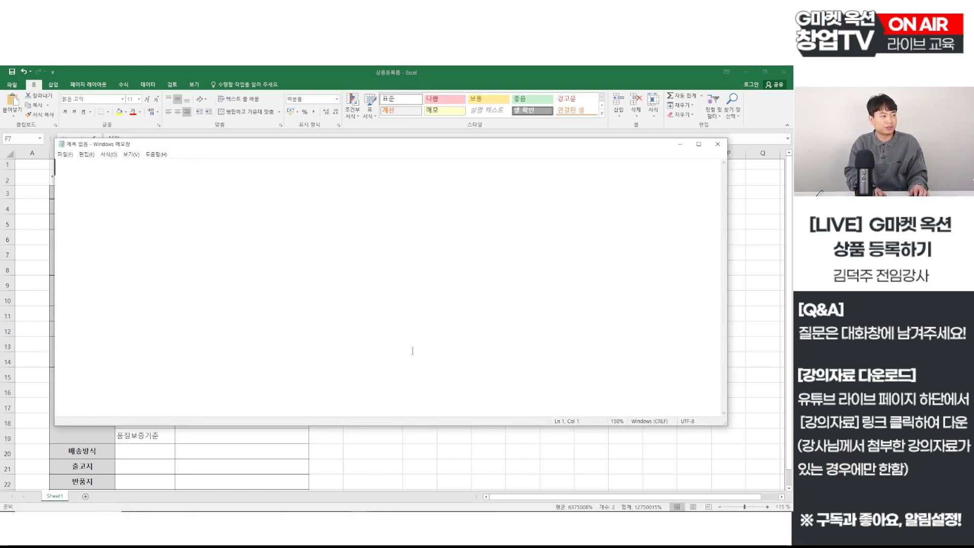
drag(232, 145, 509, 205)
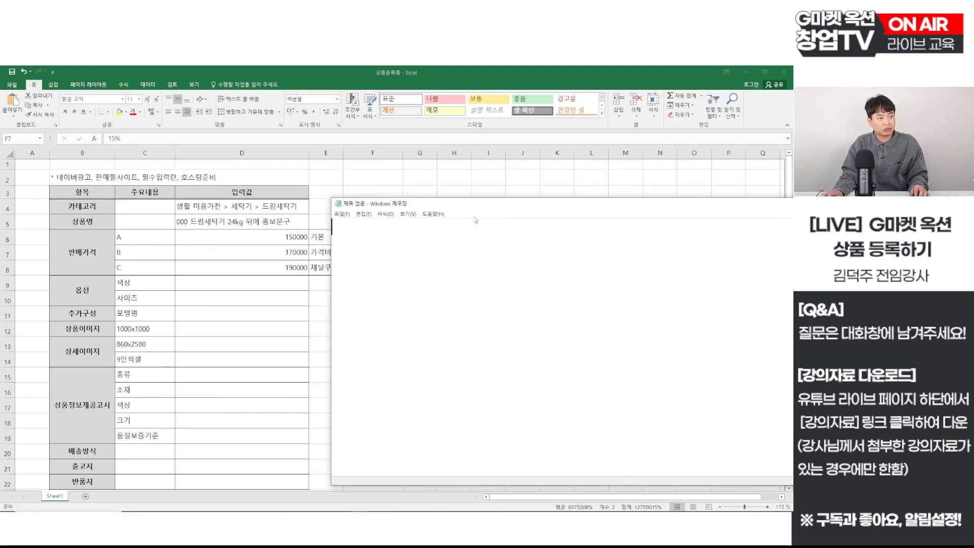
drag(444, 207, 370, 196)
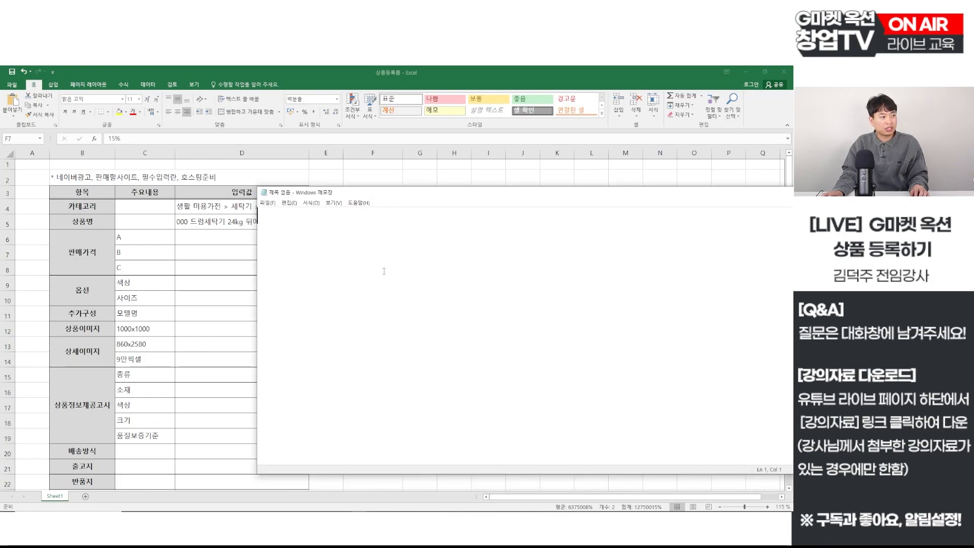
Step: List the marketplaces 네이버, 쿠팡 and G마켓 in the note, separated by blank lines
text(네이버)
key(Return)
key(Return)
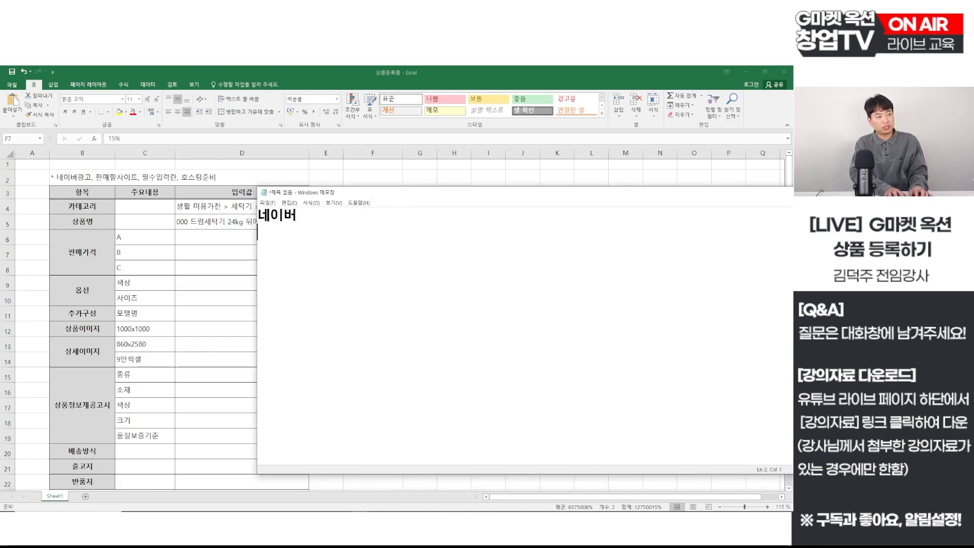
text(ㅋ쿠팡)
key(Return)
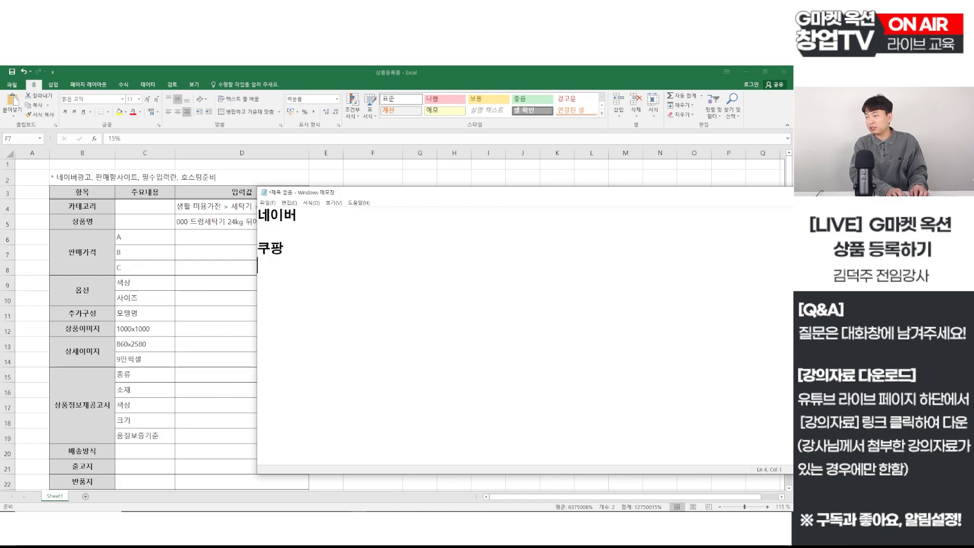
text(G마켓)
key(Return)
key(Return)
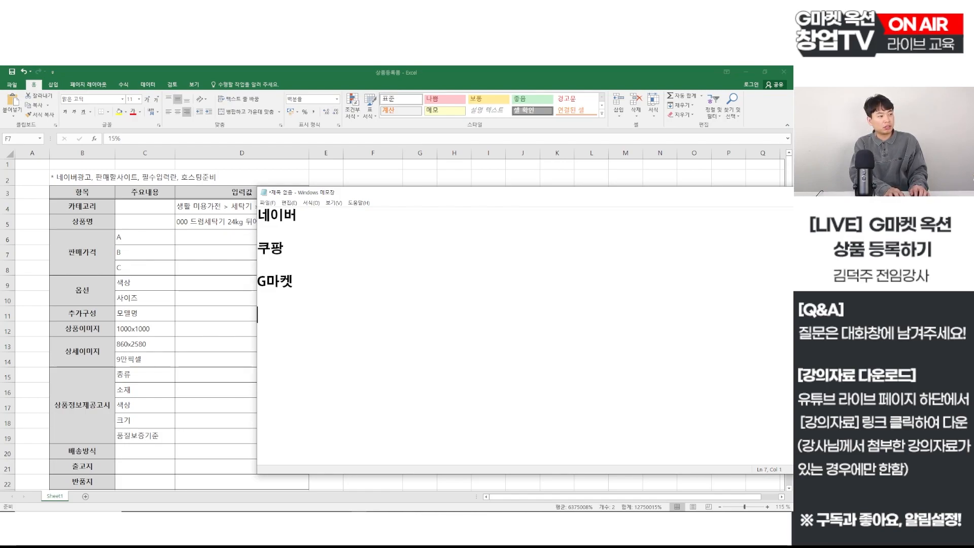
Step: Add 옥션, 11번가 and 인터파크 below G마켓 in the note, separated by blank lines
text(ㅇ옥션)
key(Return)
key(Return)
text(11번가)
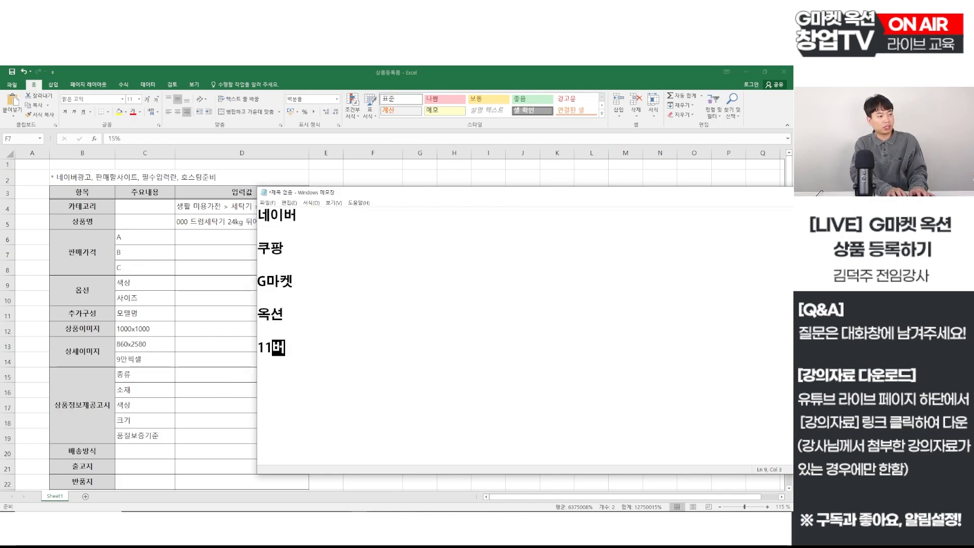
key(Return)
key(Return)
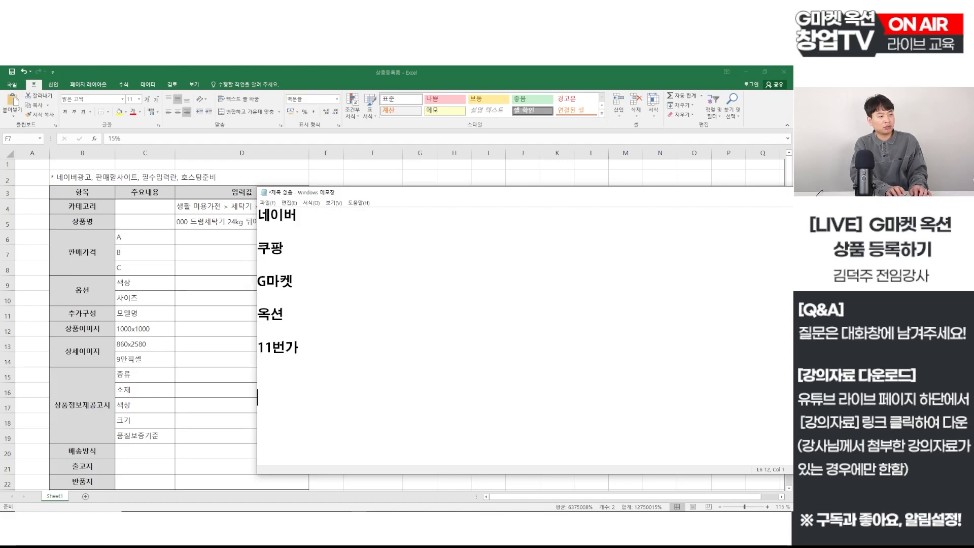
key(BackSpace)
text(인터파크)
key(Return)
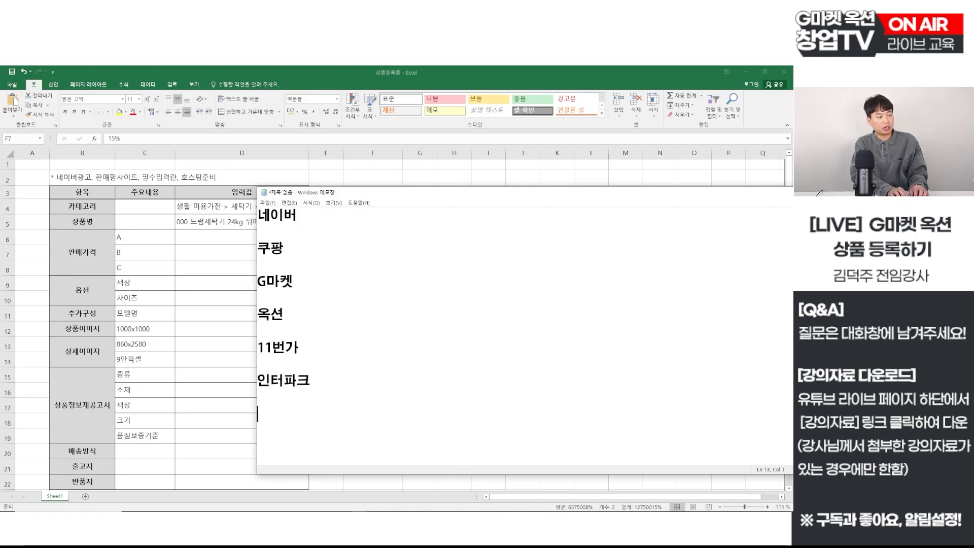
text(롯)
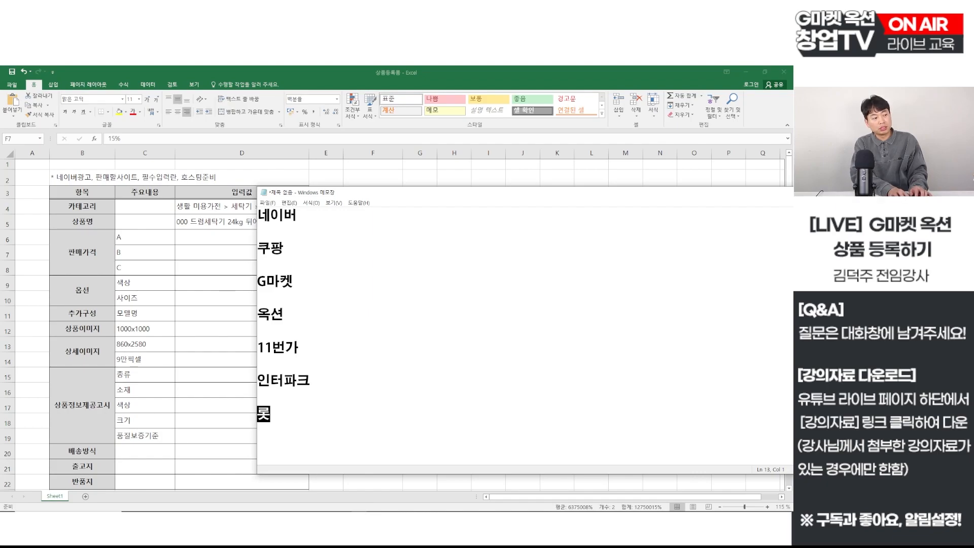
text(데온)
key(BackSpace)
key(BackSpace)
key(BackSpace)
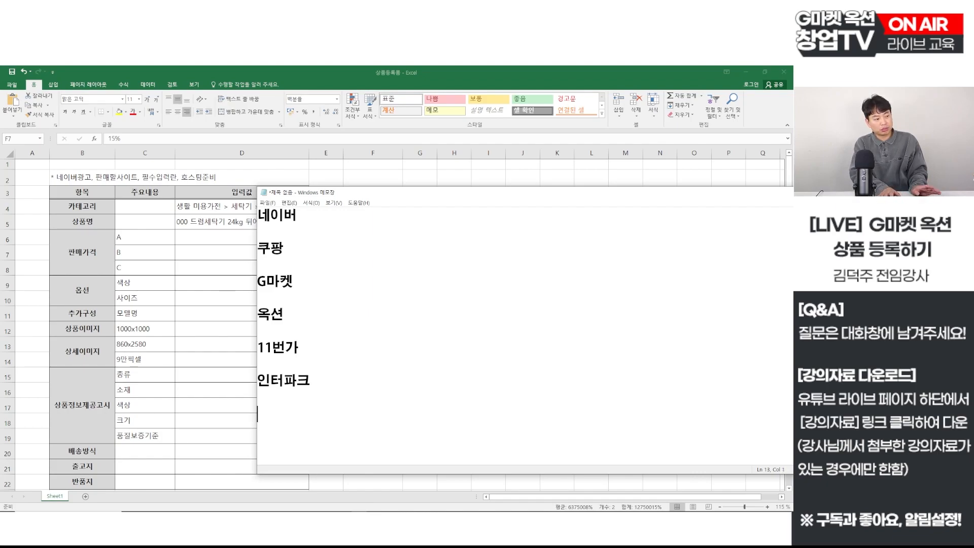
Step: Delete the entries 옥션, 11번가 and 인터파크 from the marketplace list
key(Up)
key(Up)
key(Up)
key(Up)
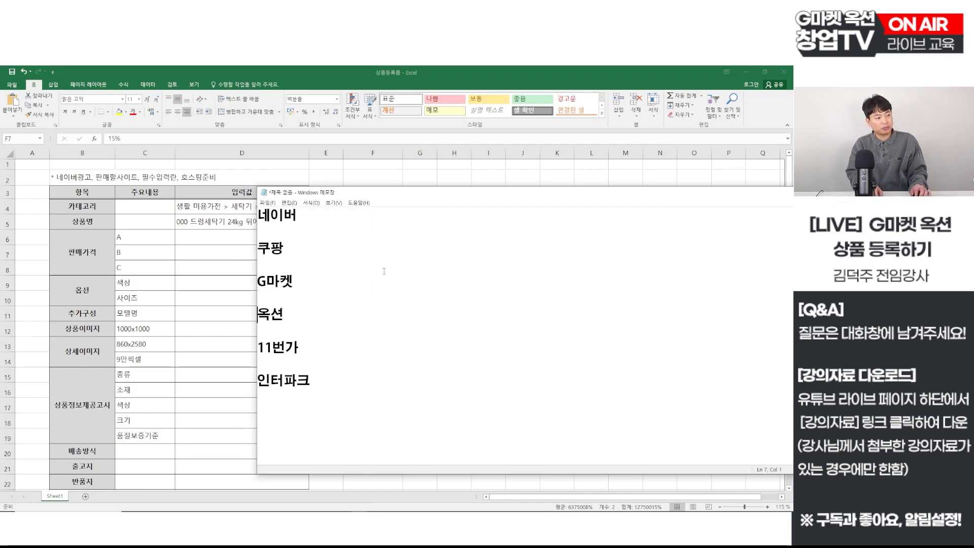
key(shift+Down)
key(shift+Down)
key(shift+Down)
key(shift+Down)
key(shift+Down)
key(Delete)
Step: Add 오늘의집 and GS샵 below G마켓 in the marketplace list, separated by a blank line
text(오늘)
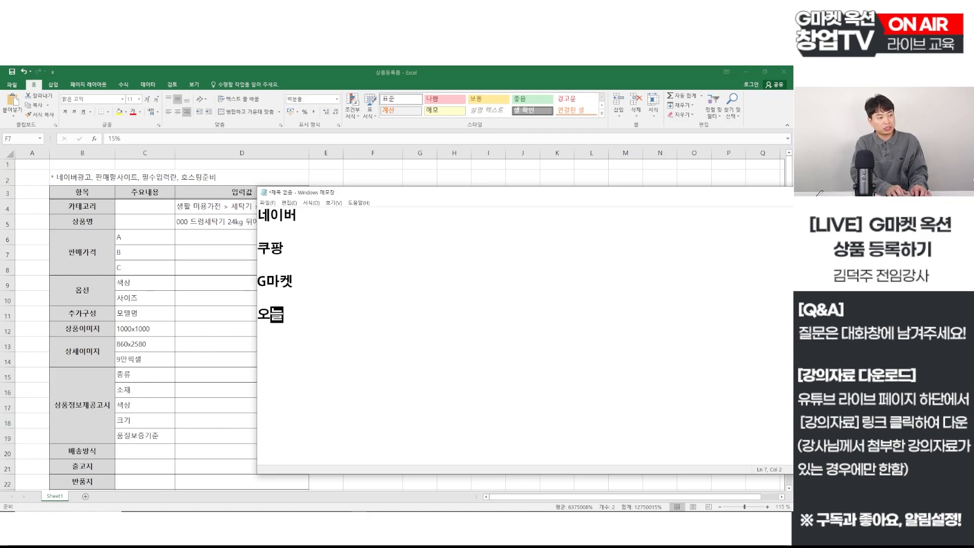
text(의집)
key(Return)
key(Return)
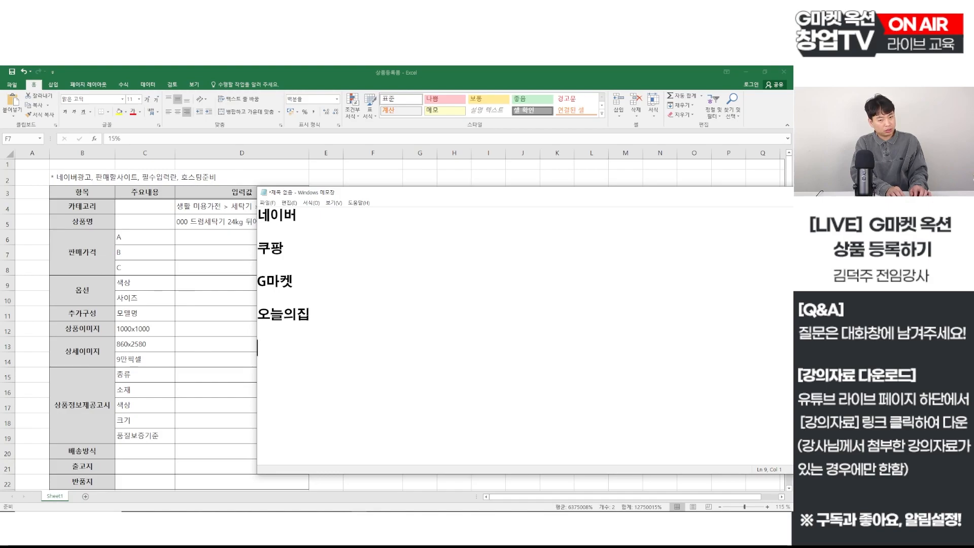
text(G)
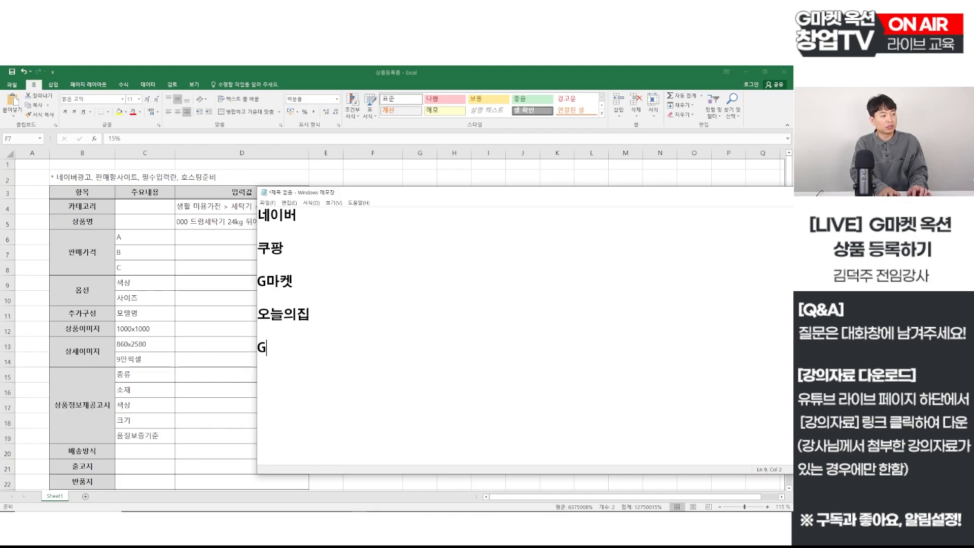
text(S샵)
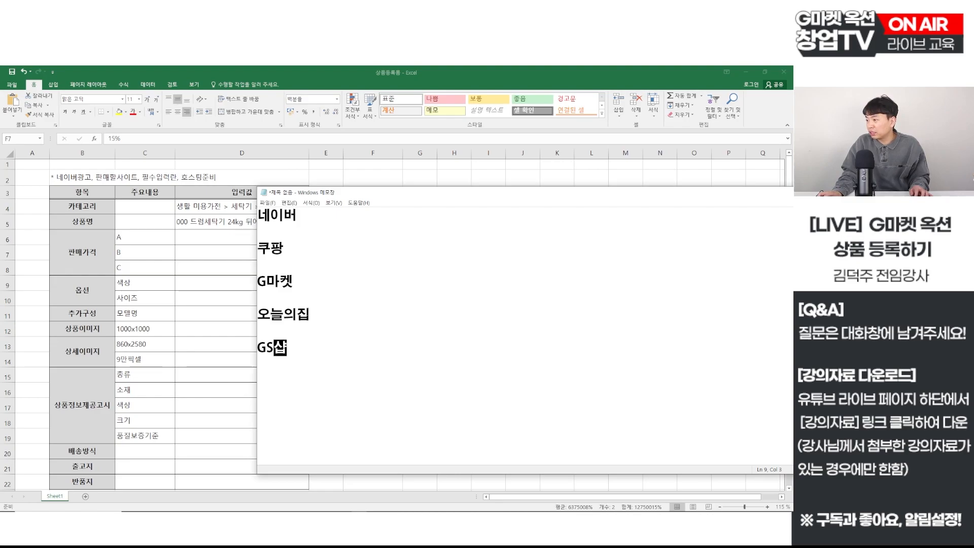
Step: Narrow the note window and insert 150,000 above the marketplace list, separated from it by blank lines
drag(792, 277, 696, 277)
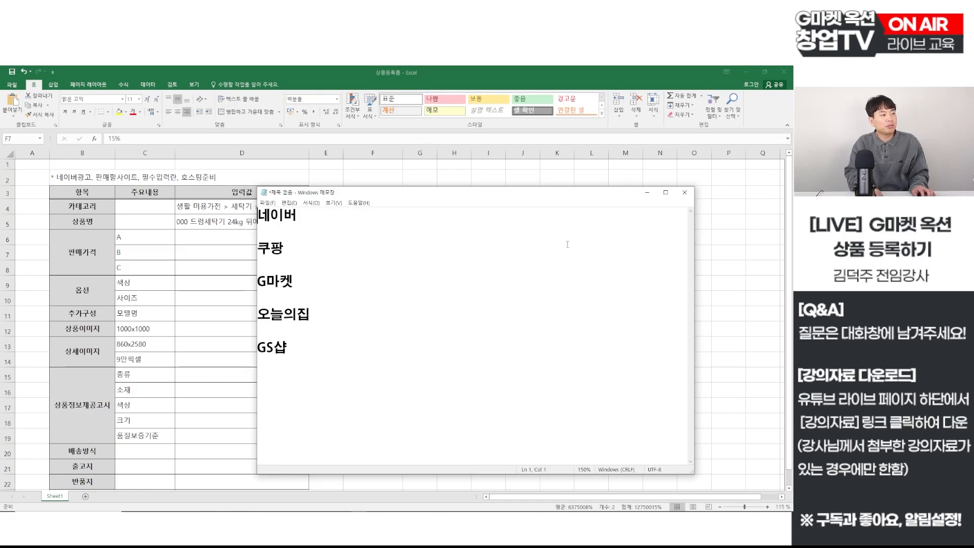
key(ctrl+Home)
key(Return)
key(Return)
key(Return)
text(15000)
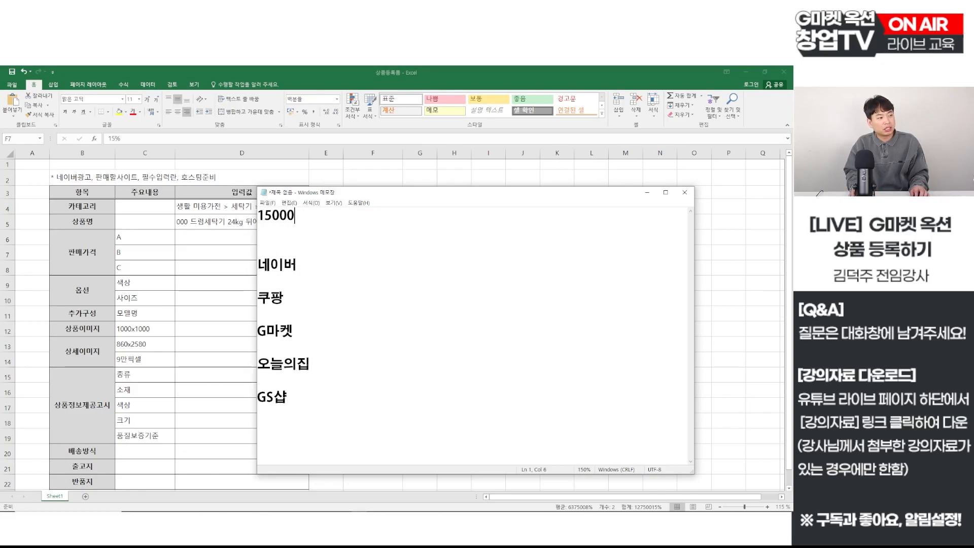
key(Left)
key(Left)
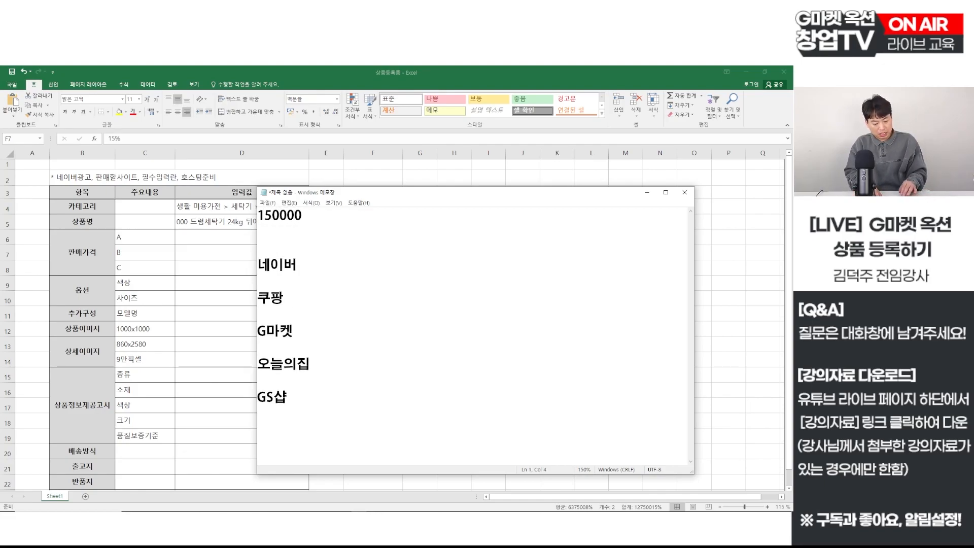
text(,)
key(End)
Step: Add the lines 기본수수 and 기본수수 + 가격비교 below 150,000 in the note
key(Return)
text(기본수수)
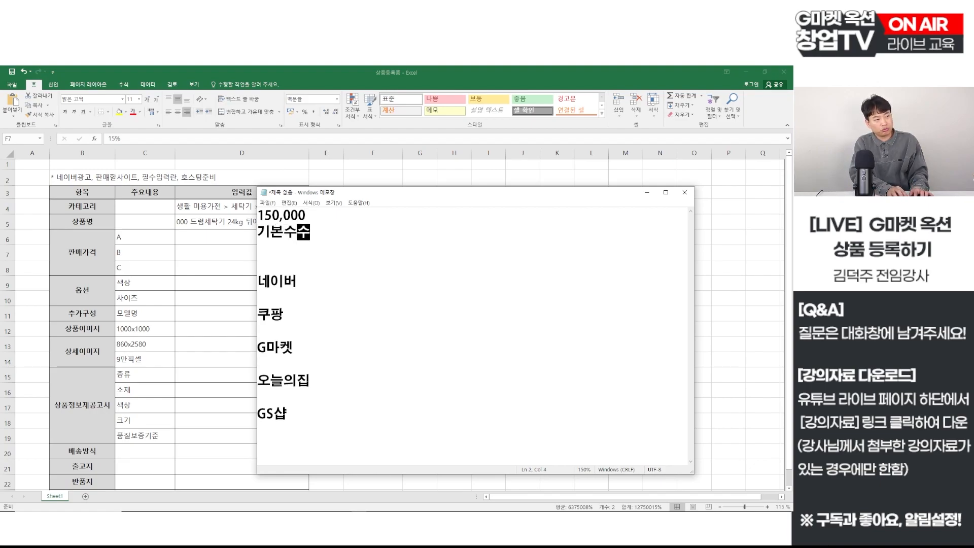
key(Return)
text(ㄱ)
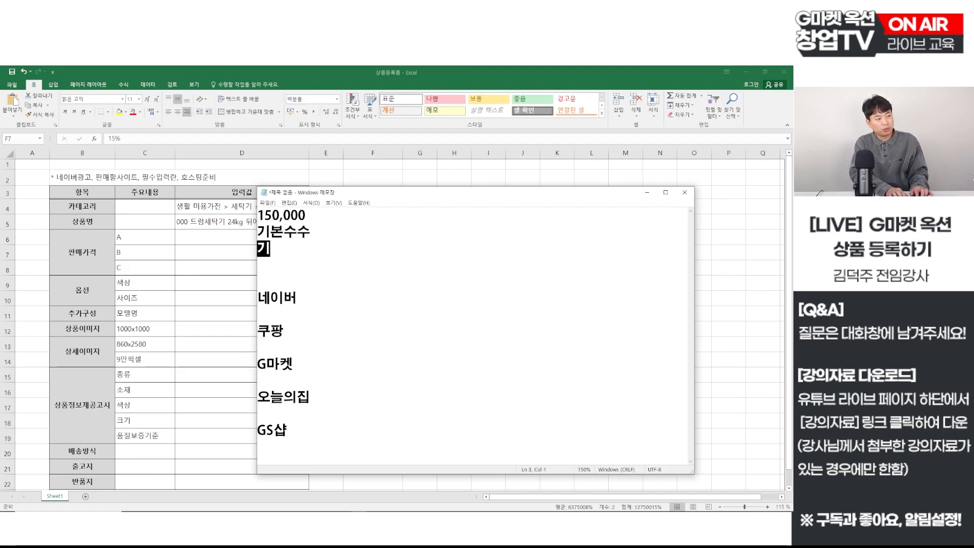
text(본수수)
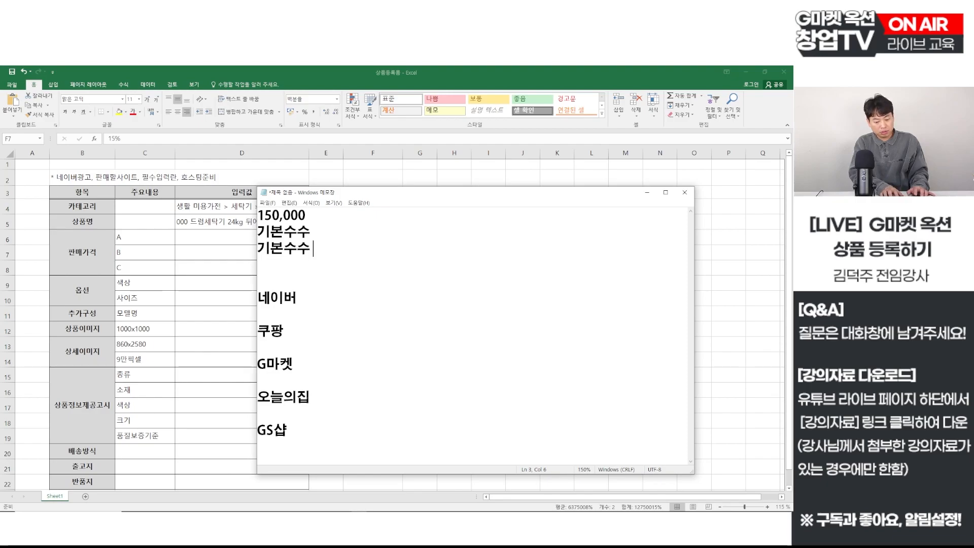
text( + 가격비교)
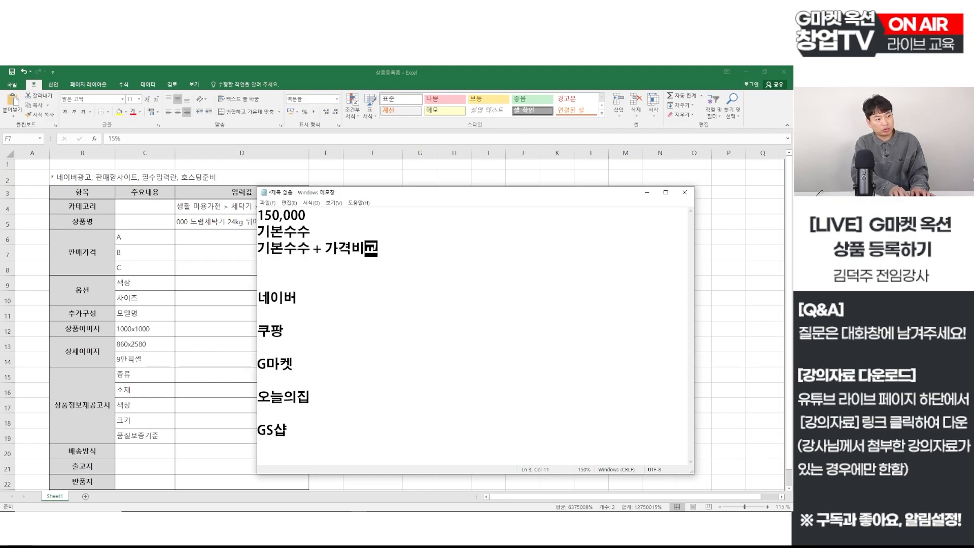
key(Return)
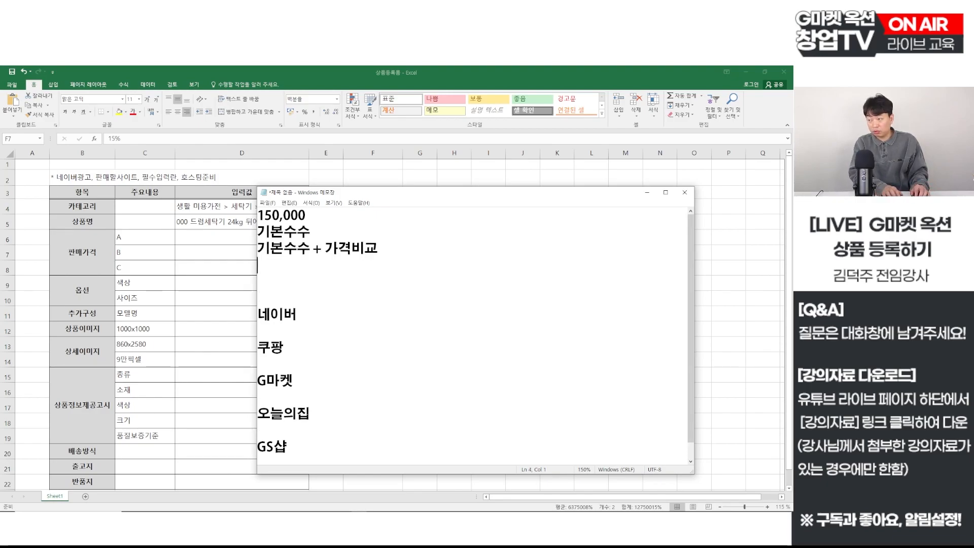
Step: Add the line 기본수수 + 할인쿠폰에 대한 판매자 부담할인 below the 가격비교 line and remove one surplus blank line beneath it
text(기본수수 )
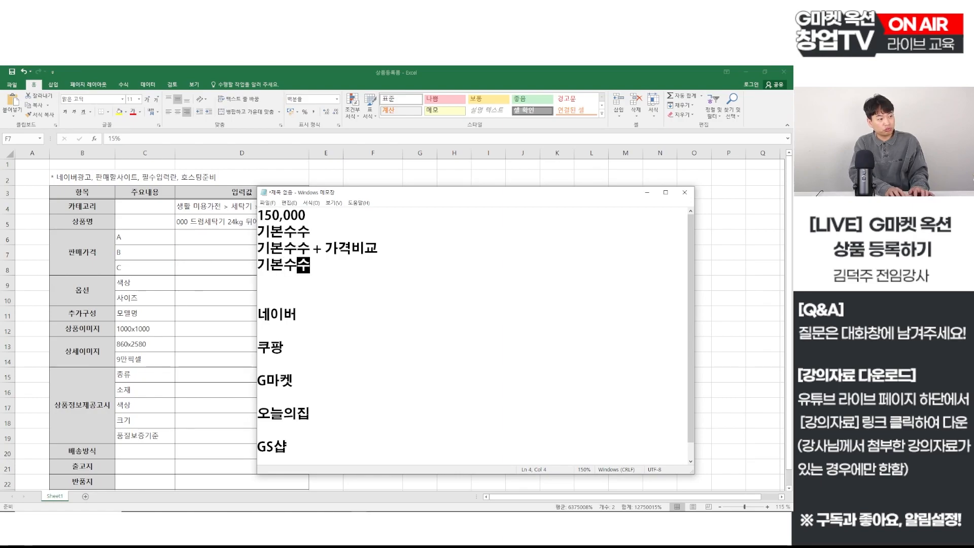
text(+ 할인)
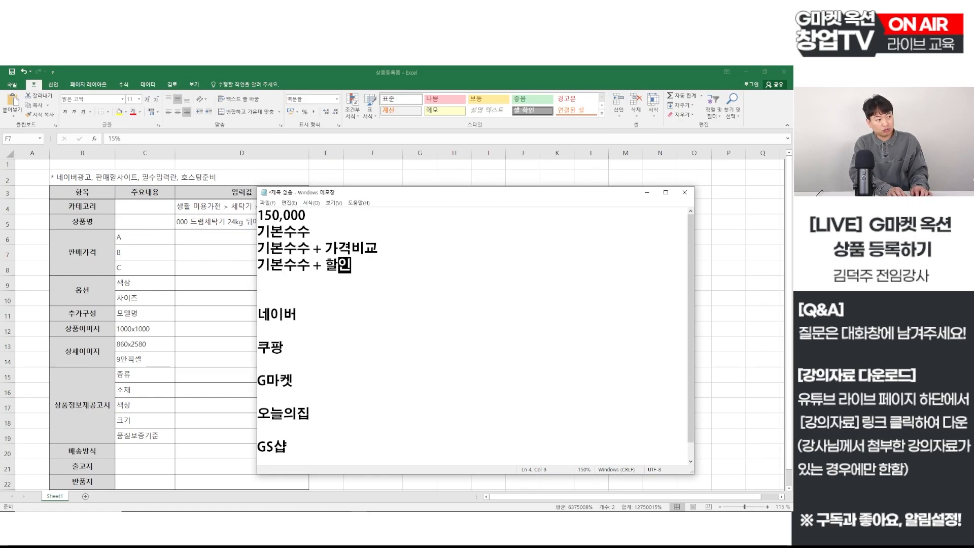
text(쿠폰에 대)
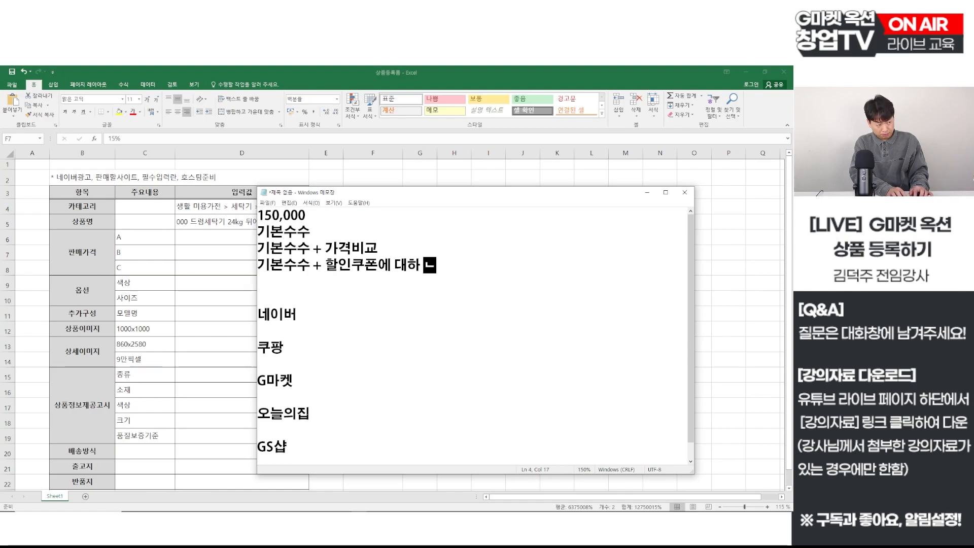
text(한 판매자 부다)
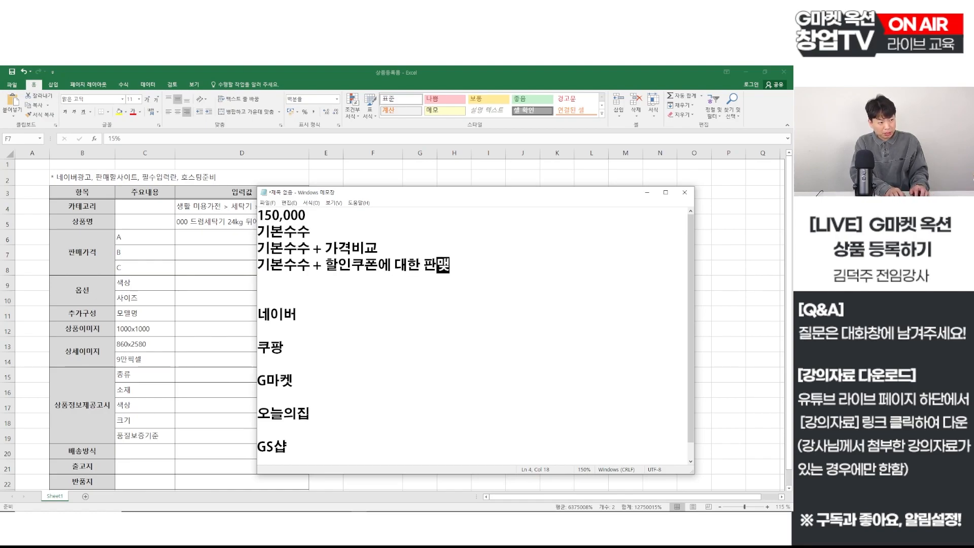
text(담할인)
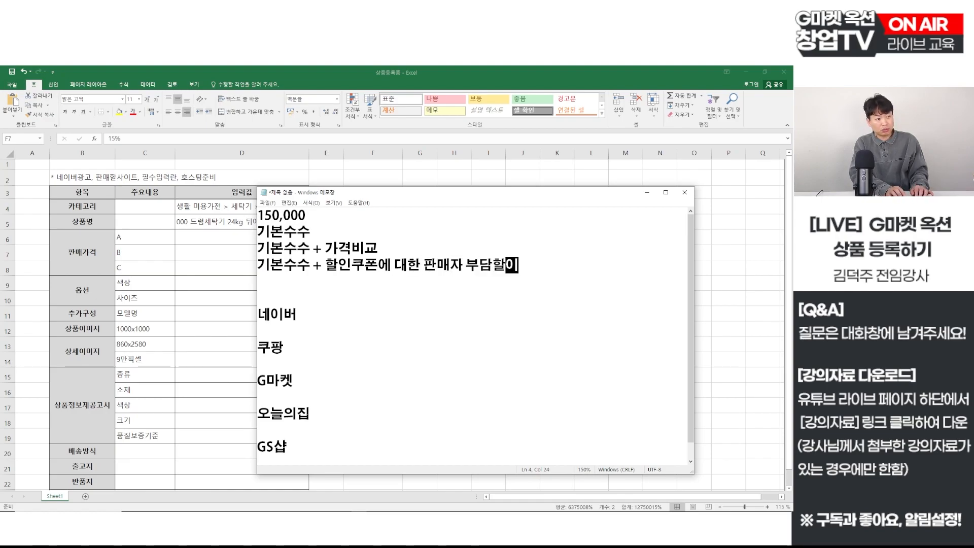
key(Down)
key(Delete)
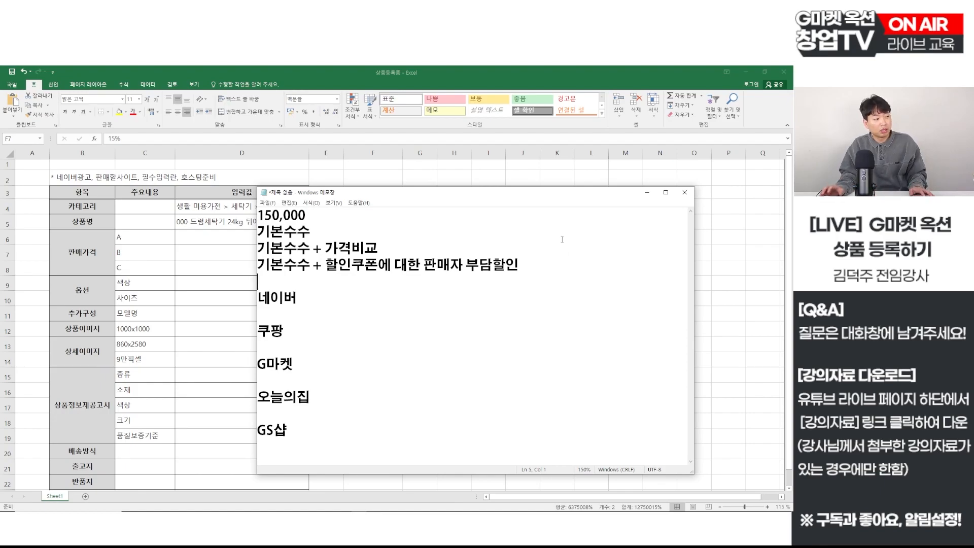
drag(303, 364, 248, 368)
click(361, 327)
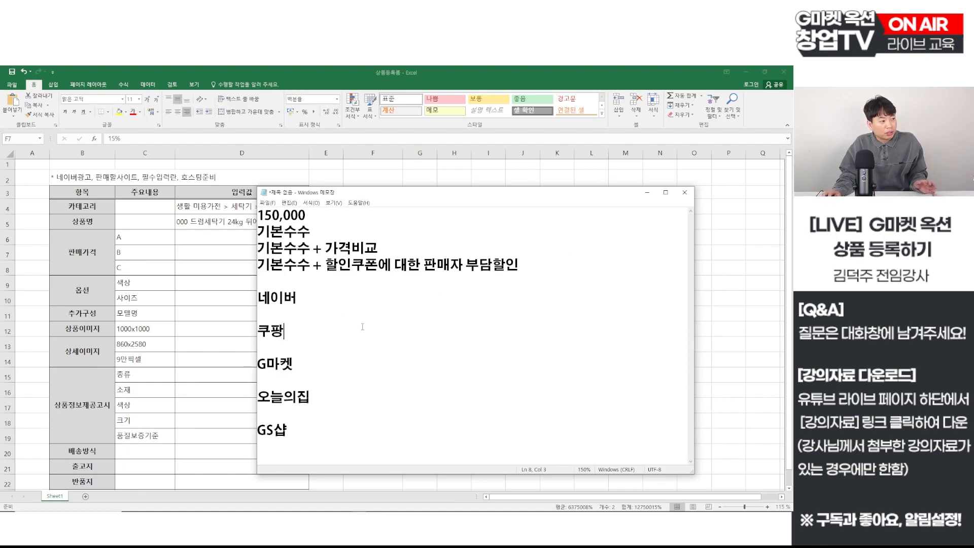
drag(315, 214, 255, 216)
click(422, 321)
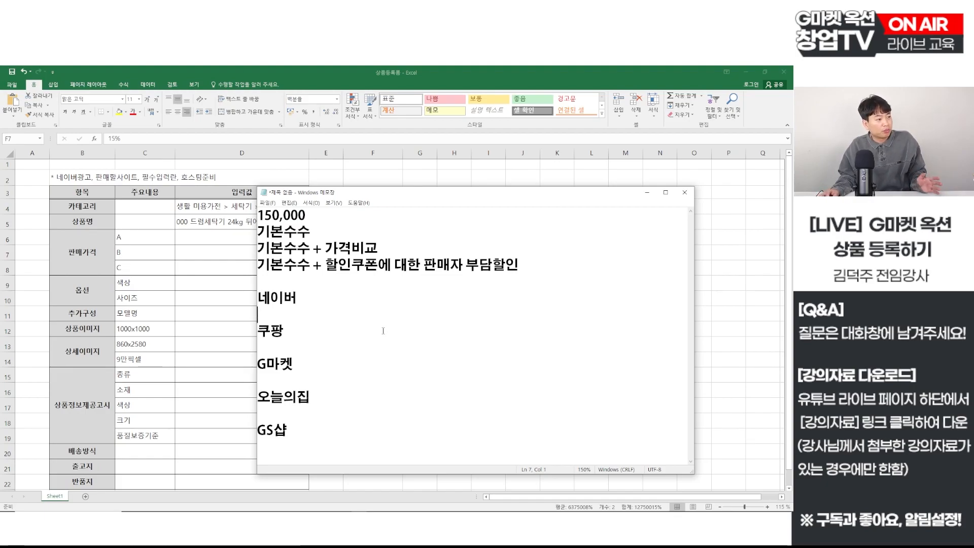
Step: Add the rate 15% beside G마켓 in the marketplace list
click(353, 371)
text(15)
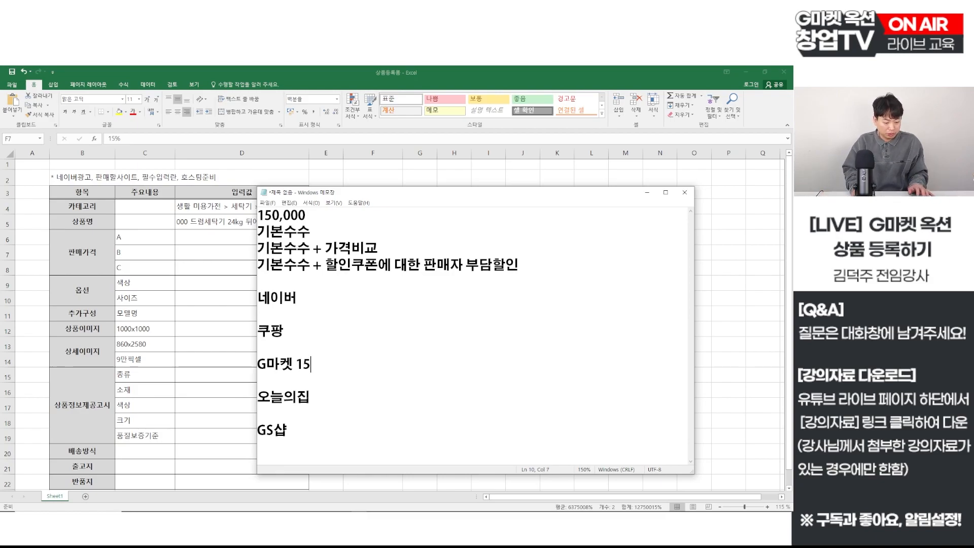
text(%)
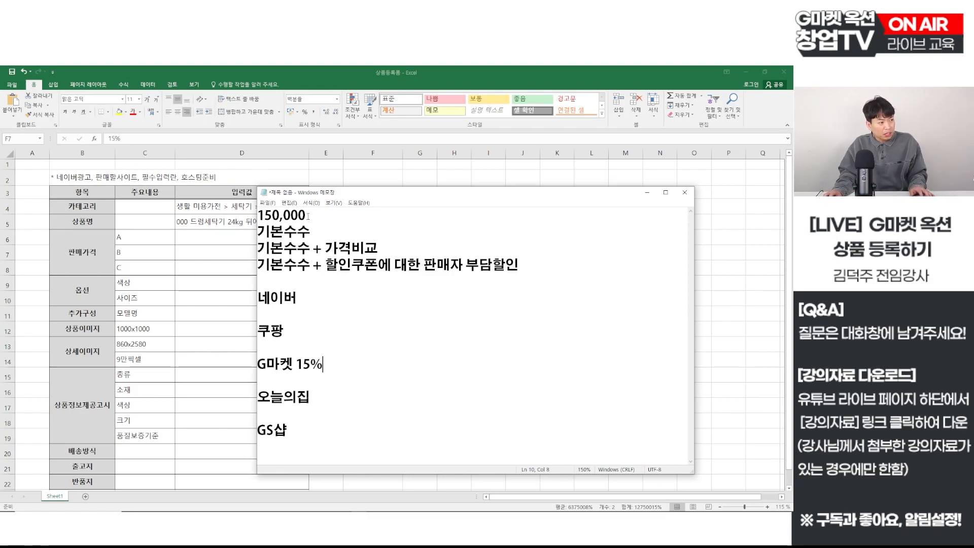
Step: Add the rate 6% on its own line directly below 네이버
click(315, 220)
key(shift+Home)
click(346, 327)
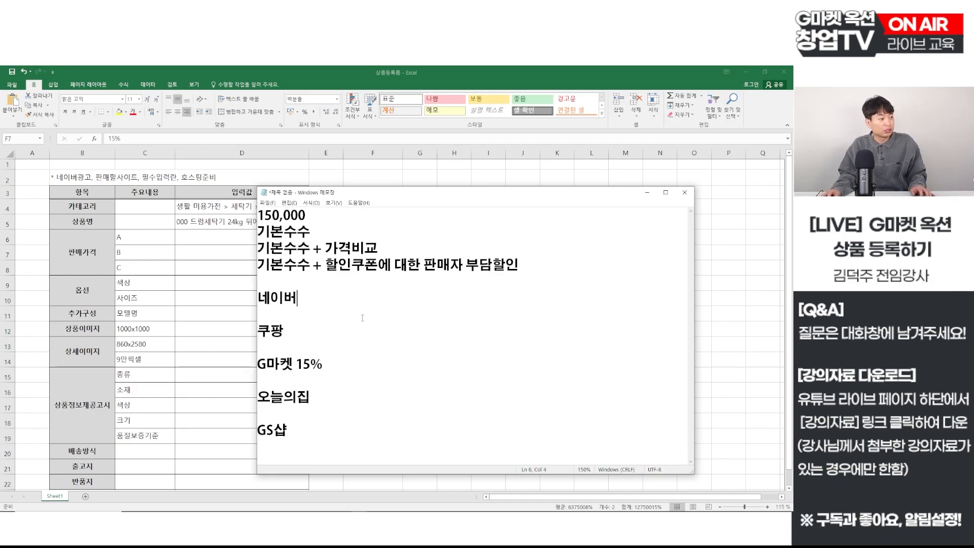
key(Return)
text(6%)
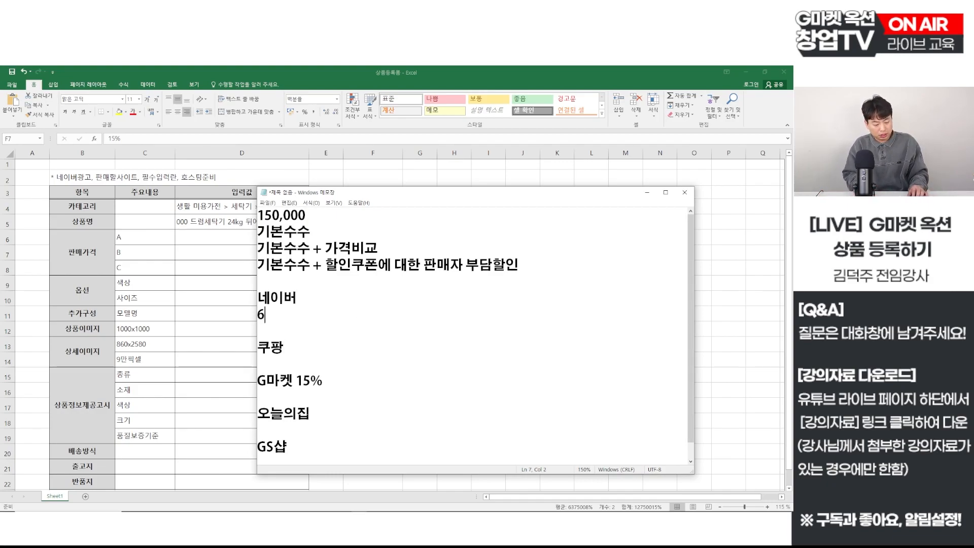
Step: Add the rate 11.4% below 쿠팡, keeping a blank line before G마켓
key(Down)
key(Down)
key(Down)
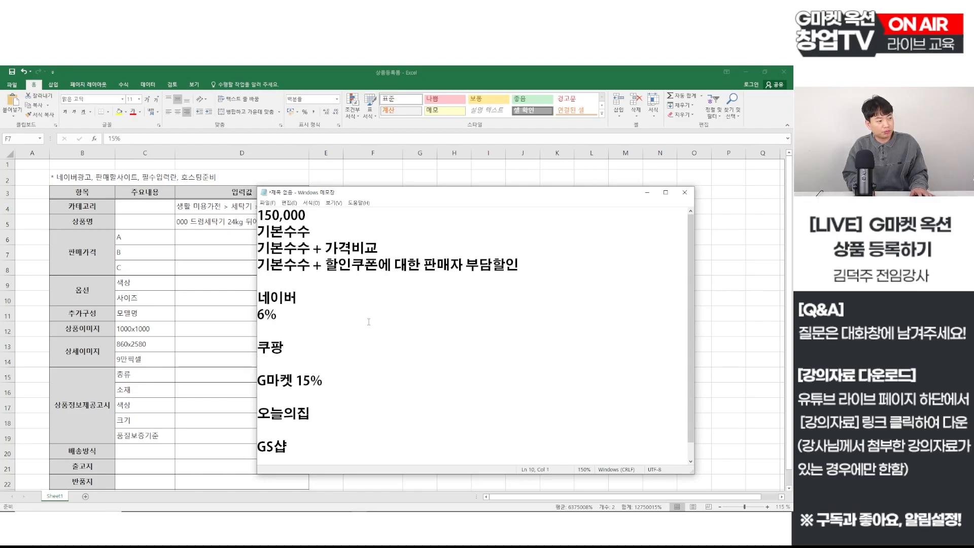
key(Return)
key(Up)
text(1)
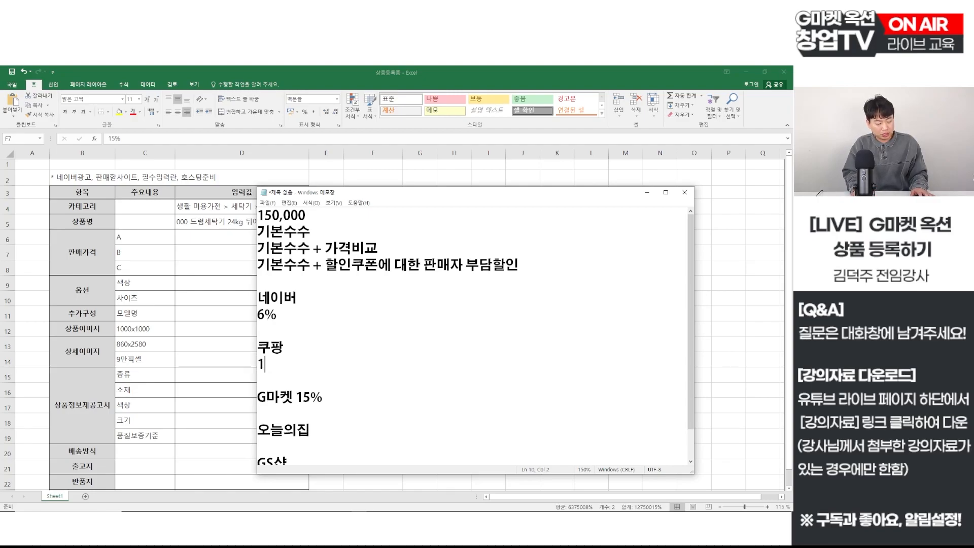
text(1.4%)
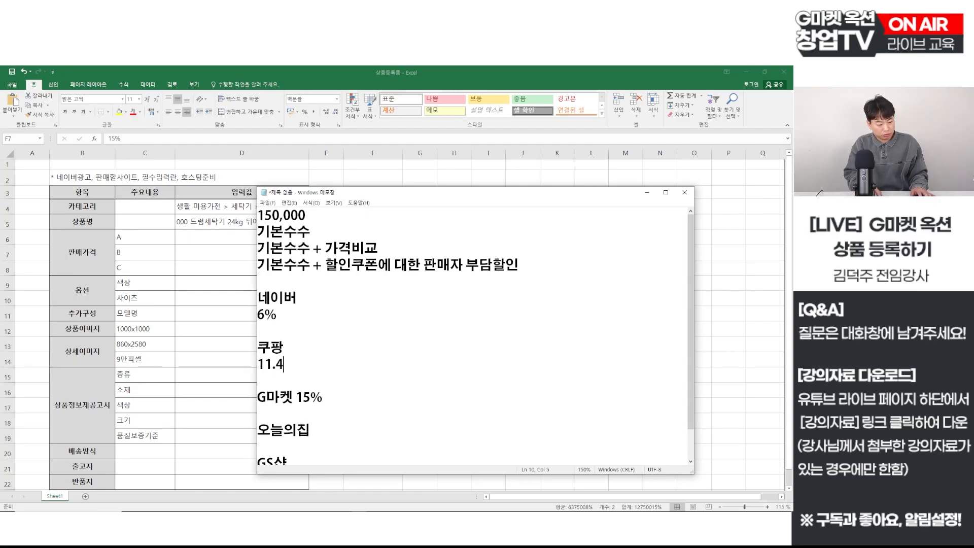
Step: Move the 15% rate beside G마켓 onto its own line below the name
key(Down)
key(Down)
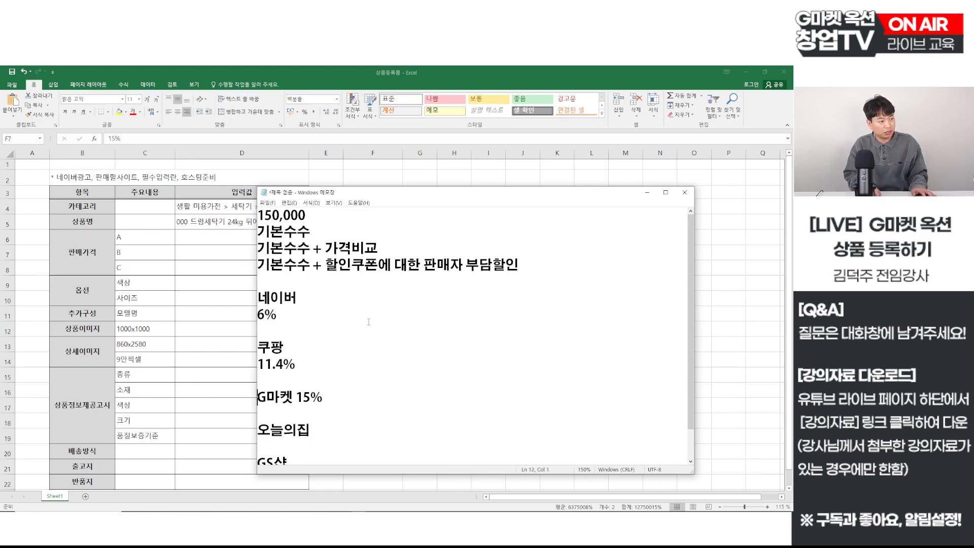
key(Right)
key(Right)
key(Right)
key(Right)
key(Return)
Step: Add the rate 20% on its own line below 오늘의집 and 30% below GS샵
key(Down)
key(Down)
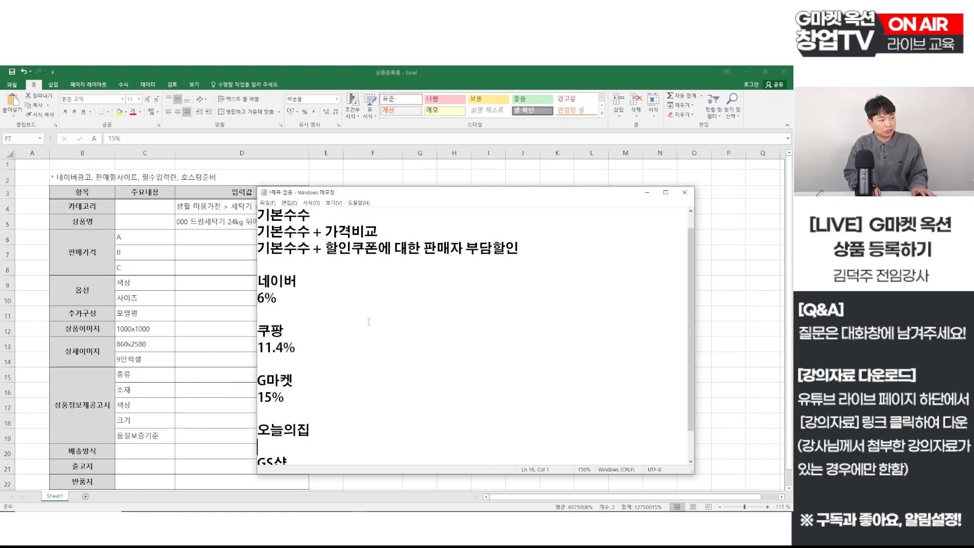
key(End)
key(Return)
text(20)
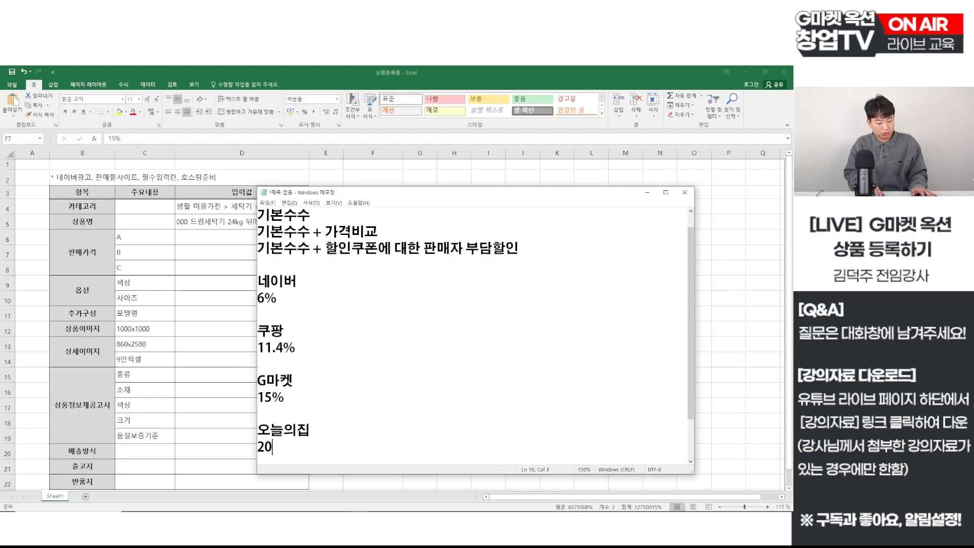
text(%)
key(Down)
key(Down)
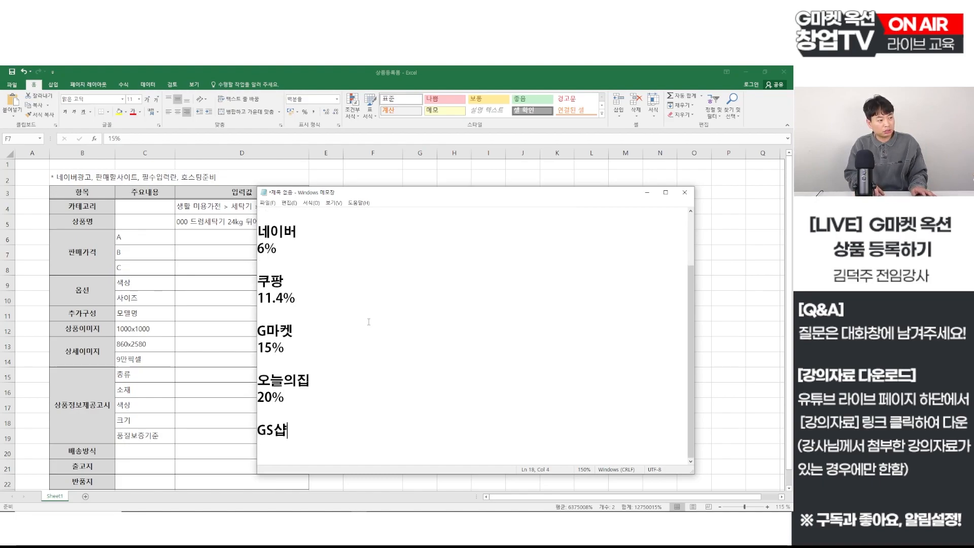
key(Return)
text(30%)
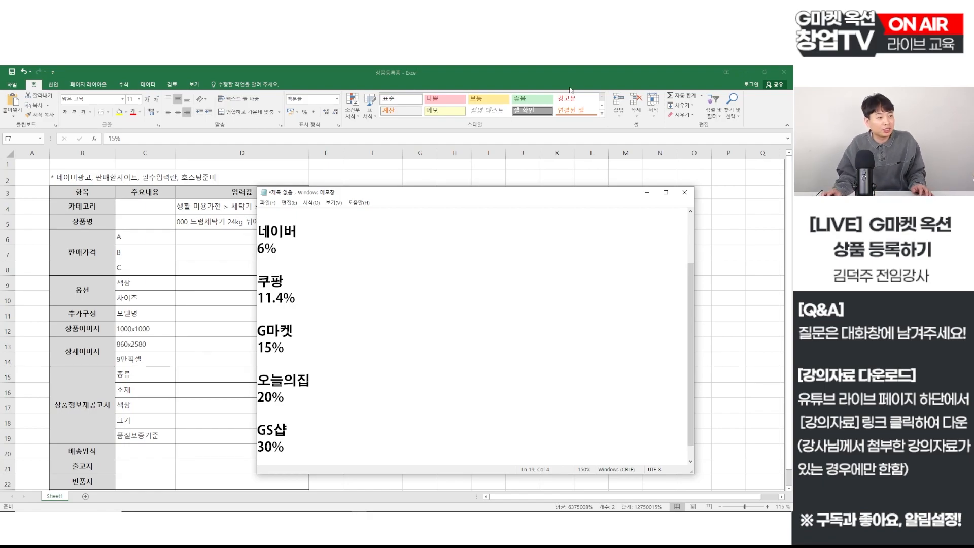
Step: Maximize the note window and enlarge its text to 190% zoom
click(666, 193)
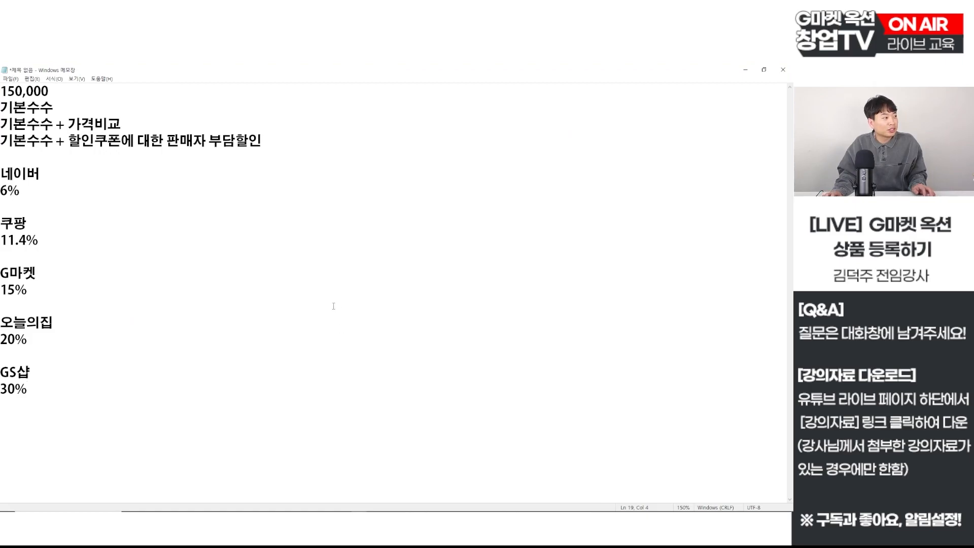
ctrl+scroll(334, 306, up, 2)
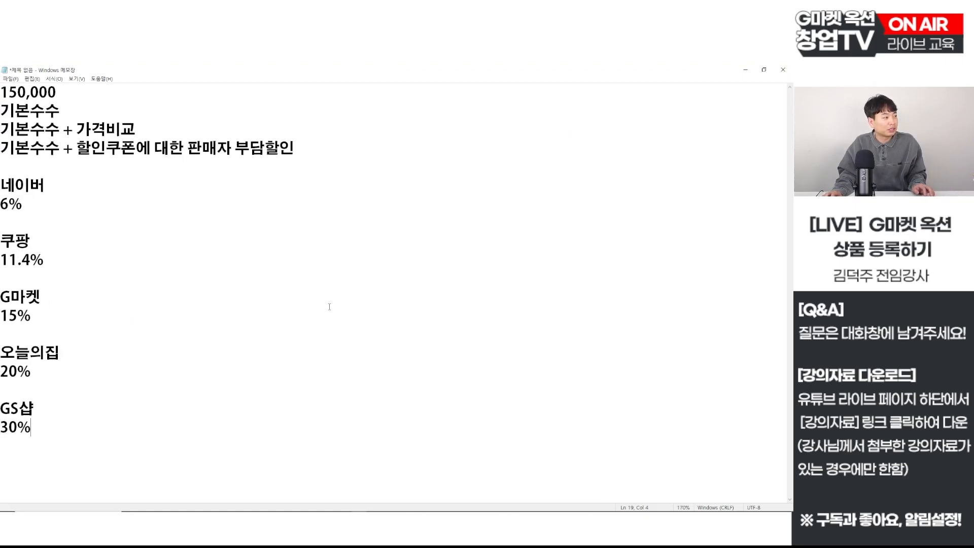
scroll(334, 307, up, 2)
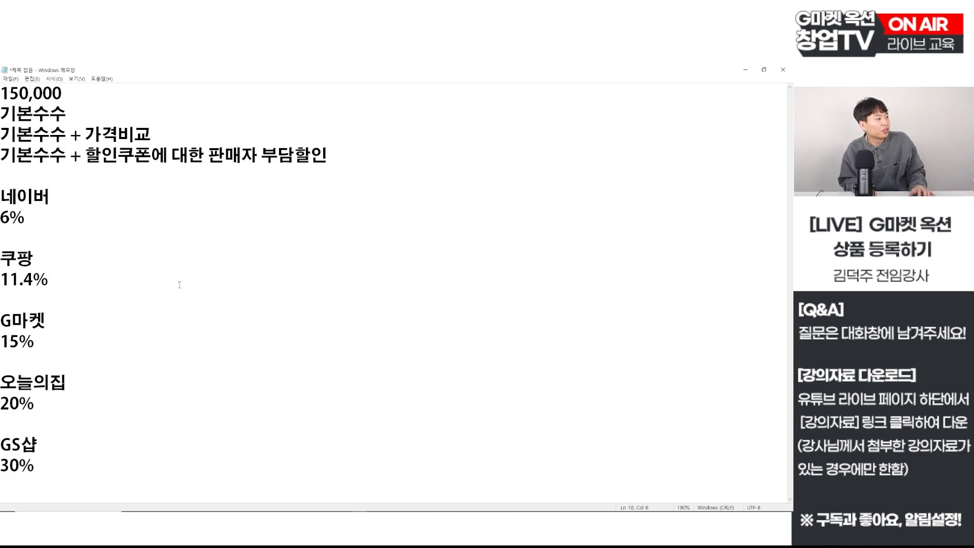
Step: Review the 150,000 price, the fee components and each marketplace's rate line by line
key(Up)
key(Up)
key(Up)
key(Home)
key(Up)
key(Up)
key(Down)
key(Down)
key(Down)
key(Down)
key(Down)
key(Down)
key(Down)
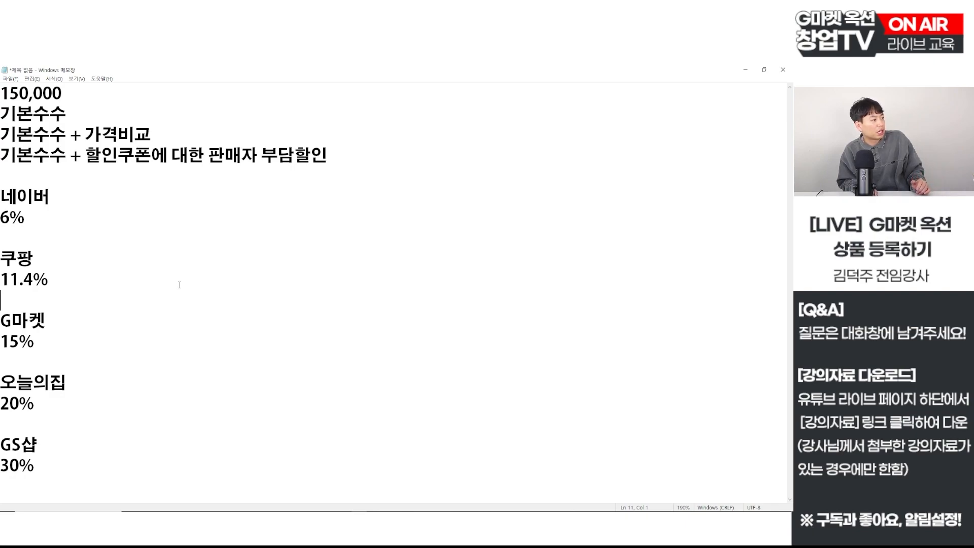
key(Up)
key(Up)
key(Up)
key(shift+Down)
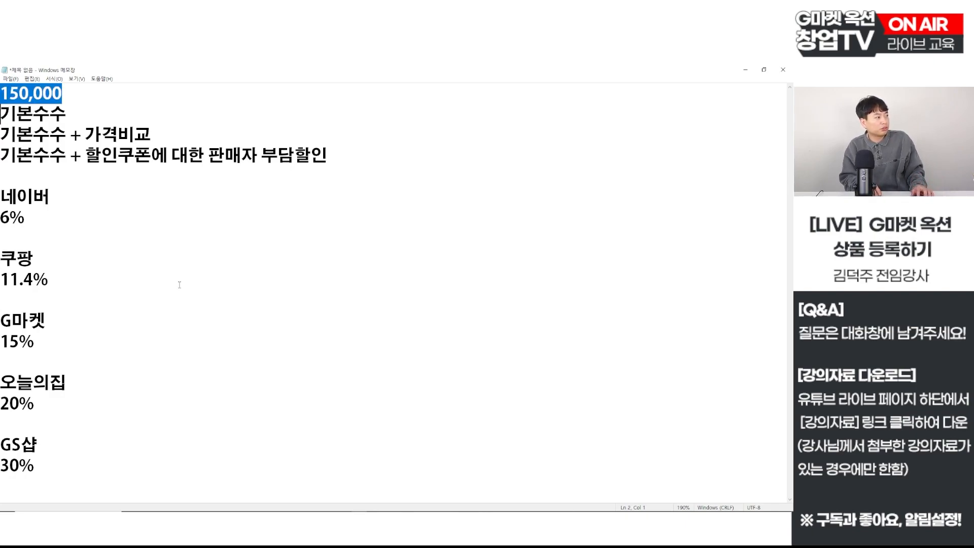
key(Down)
key(Down)
key(Down)
key(Down)
key(Down)
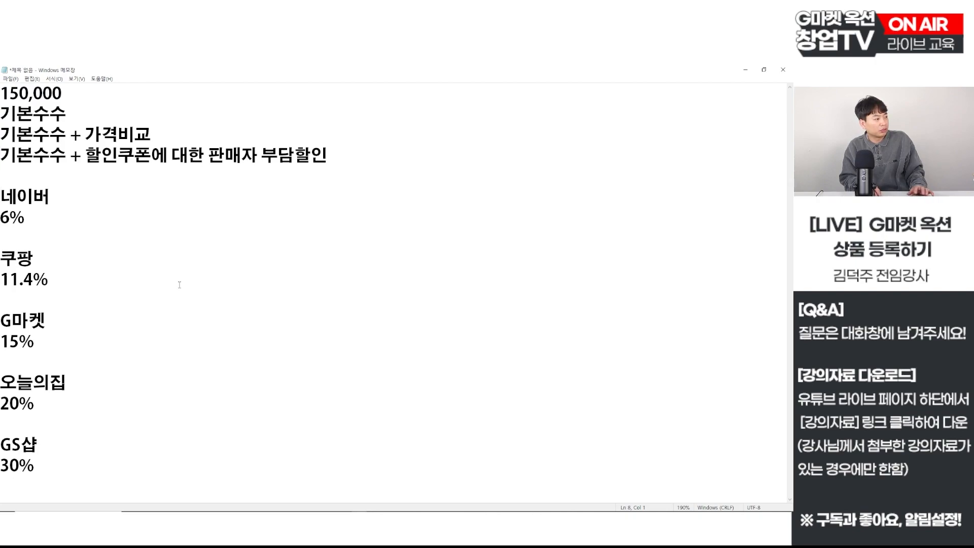
key(Down)
key(Down)
key(Down)
key(Down)
key(Down)
key(Down)
key(Down)
key(Down)
key(Down)
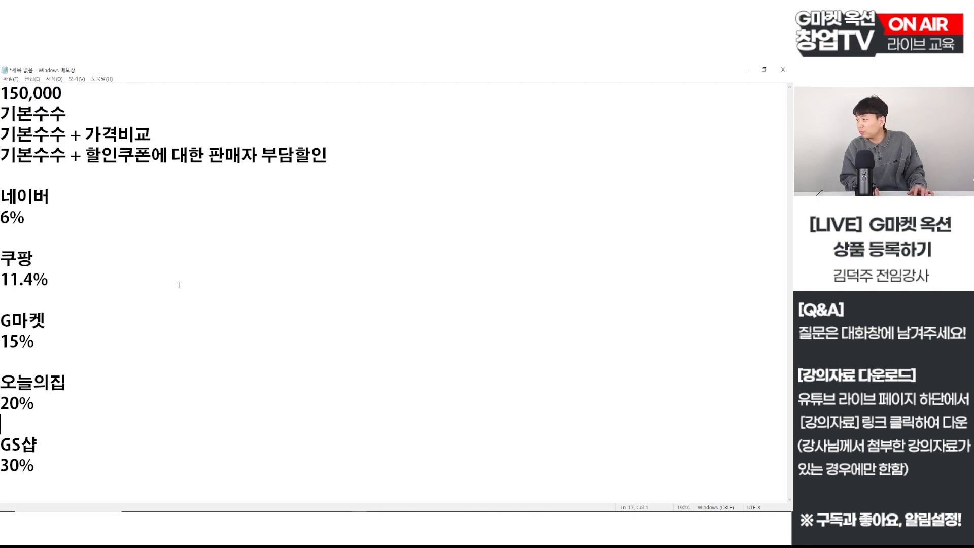
Step: Review the rates down to GS샵 and highlight the three 기본수수 fee-structure lines
key(Down)
key(Down)
key(Down)
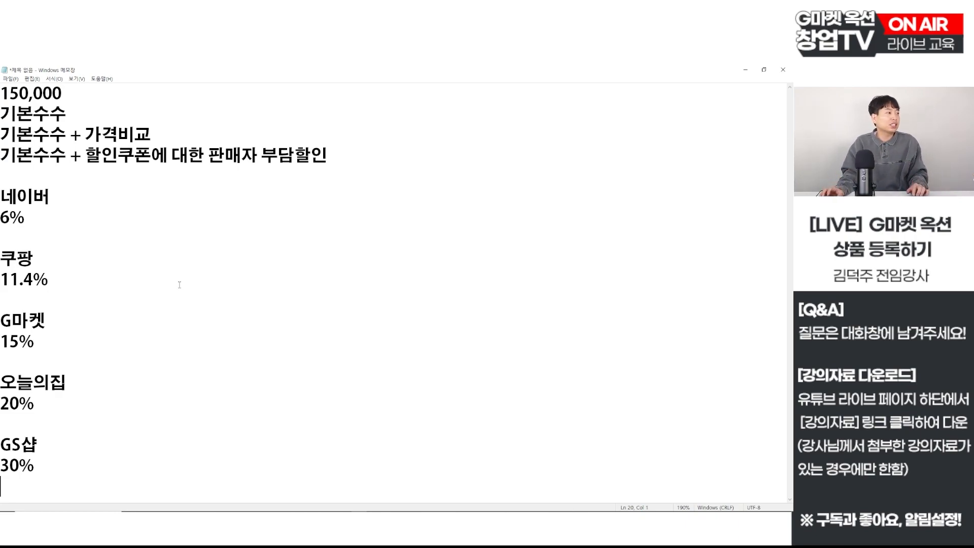
drag(324, 170, 1, 113)
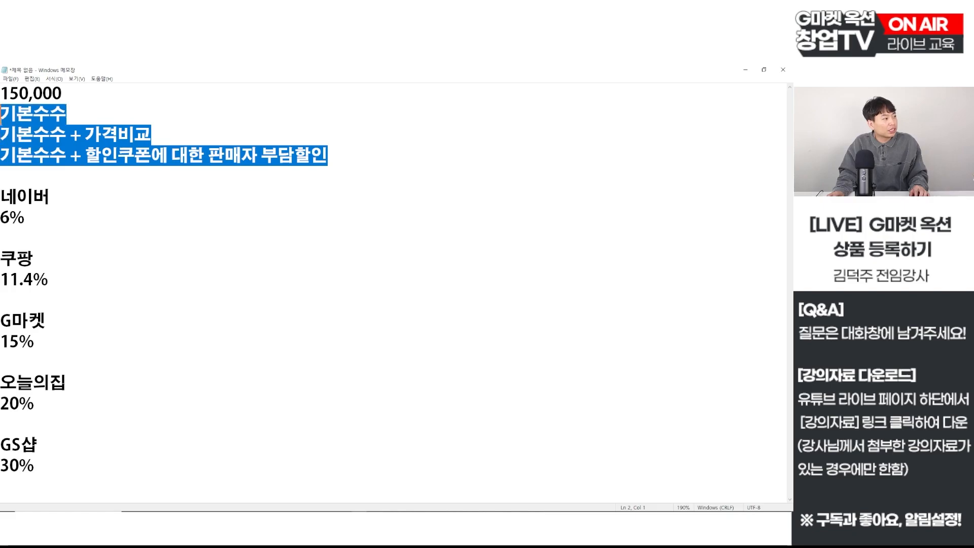
click(44, 173)
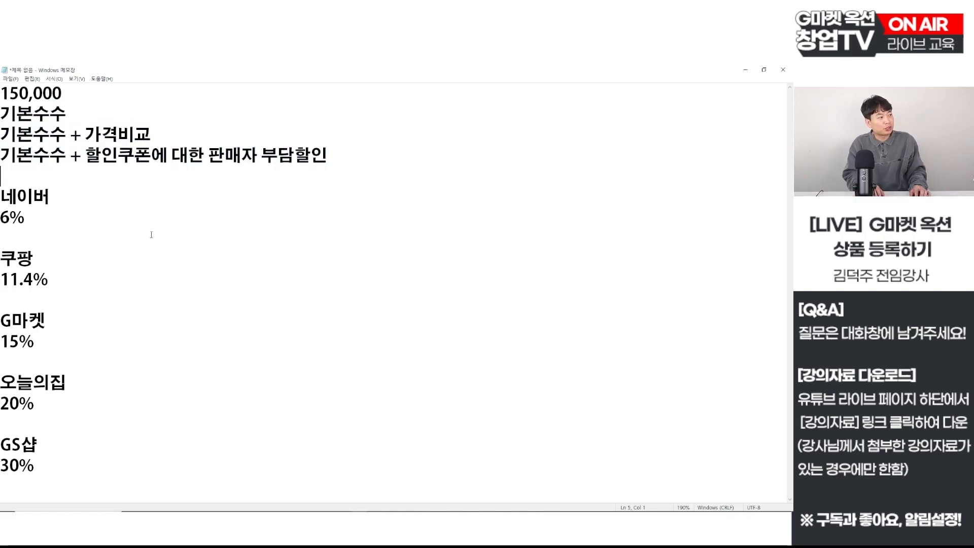
Step: Add the line "전체 사이트의 매출집계를 하려했더니" above 150,000 at the start of the note and reduce the text zoom to 140%
key(ctrl+Home)
key(Return)
key(Return)
ctrl+scroll(313, 224, down, 5)
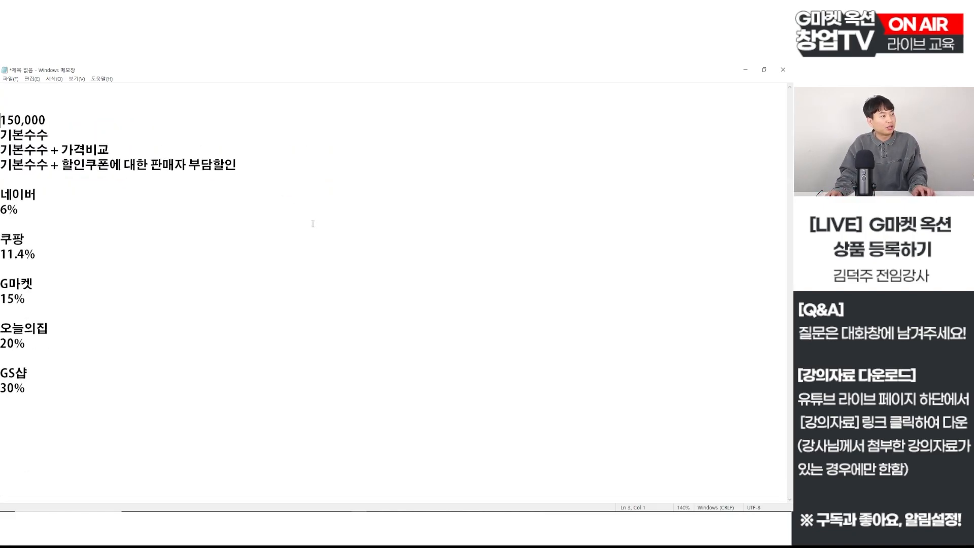
text(전)
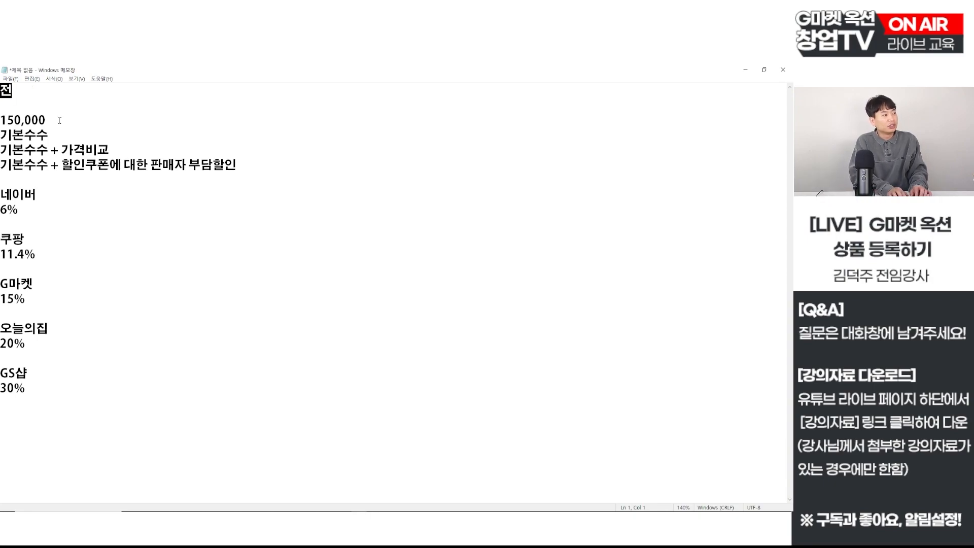
text(체 사이트의)
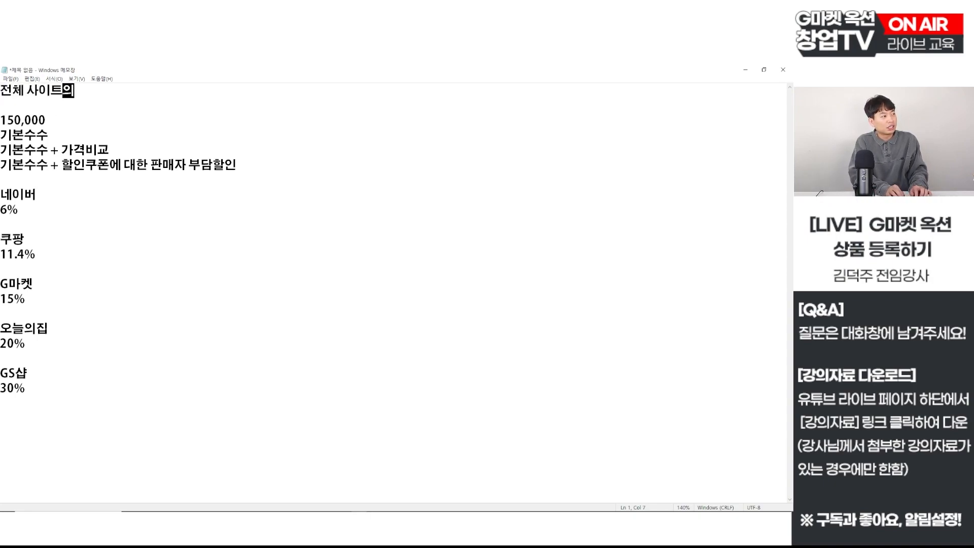
text( 매출집계를 하려해)
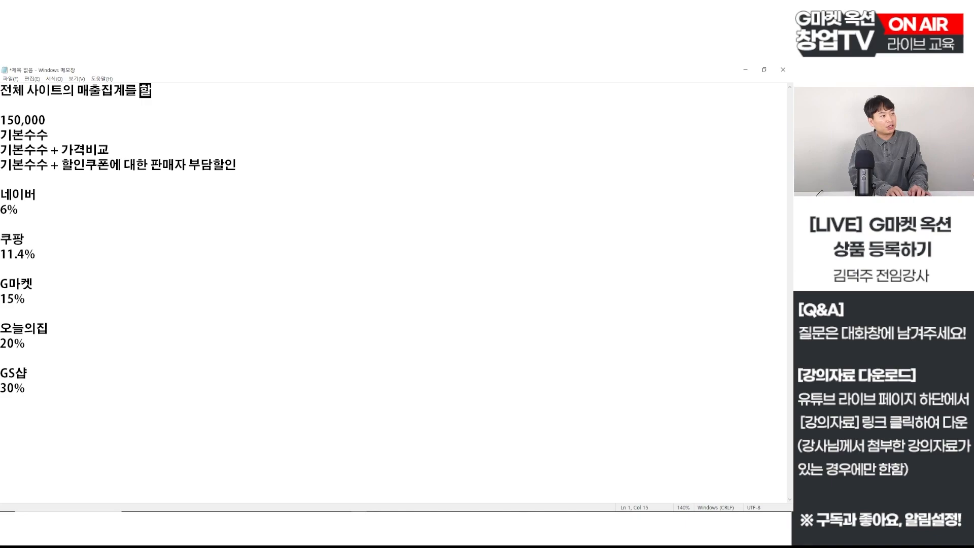
key(BackSpace)
text(했더니)
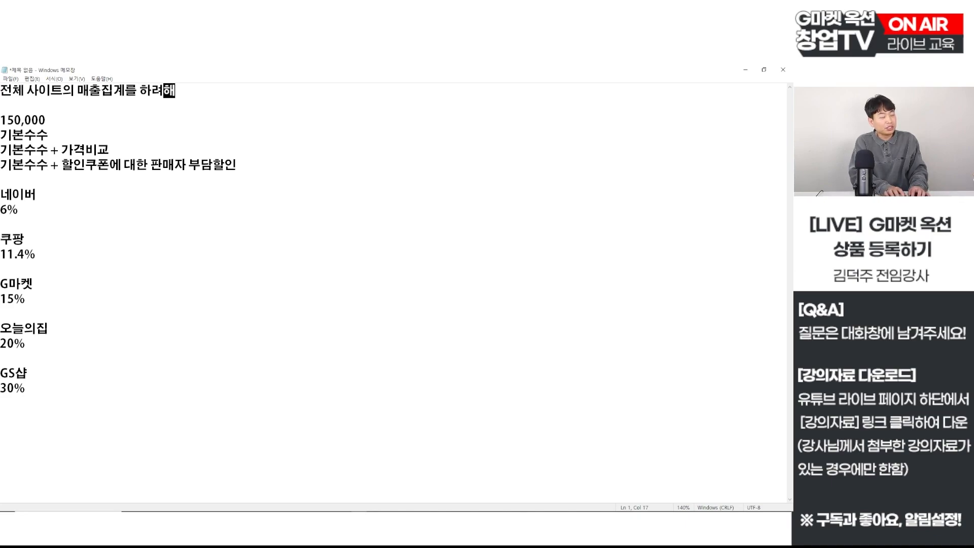
Step: Add 미니멈 and 맥시멈 on separate lines below the opening sentence, followed by a blank line
key(Return)
text(미니멈)
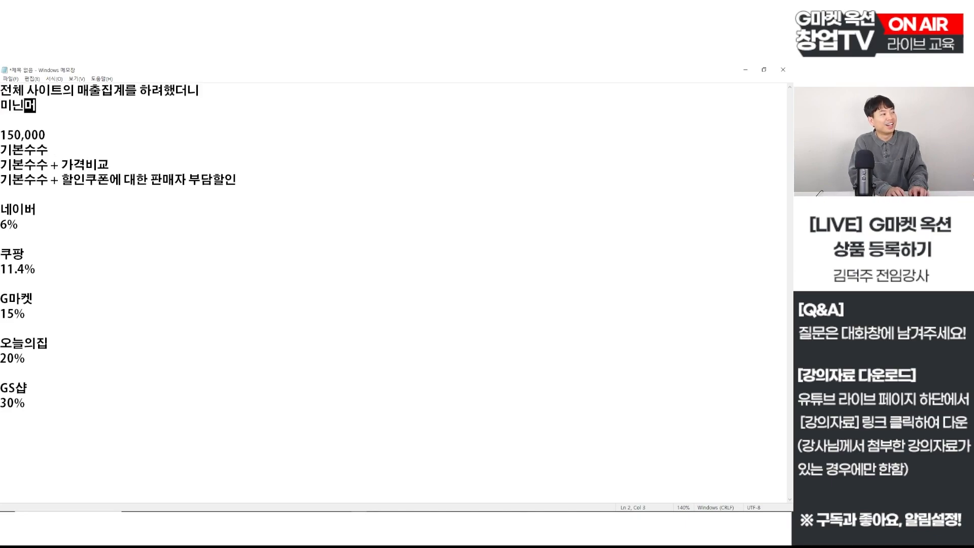
key(Return)
text(맥시멈)
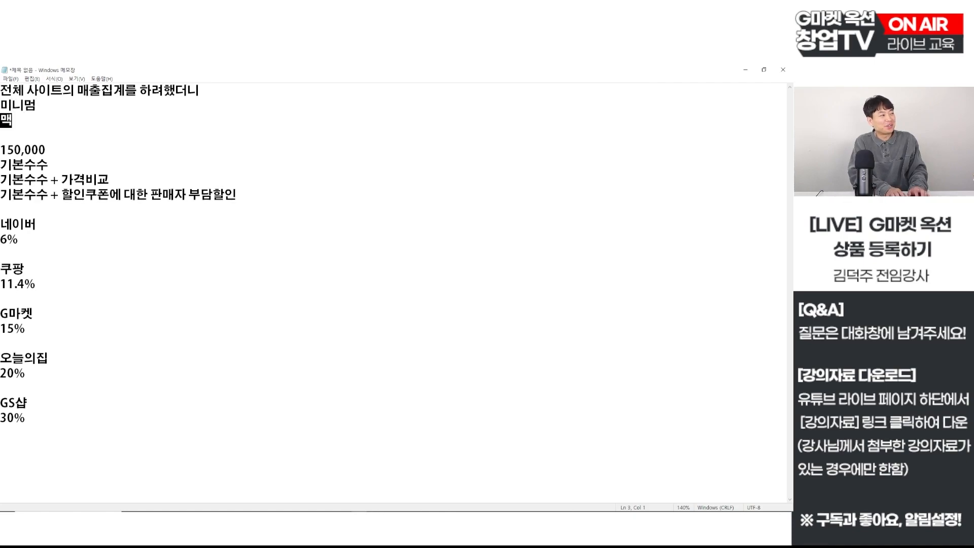
key(Return)
key(Return)
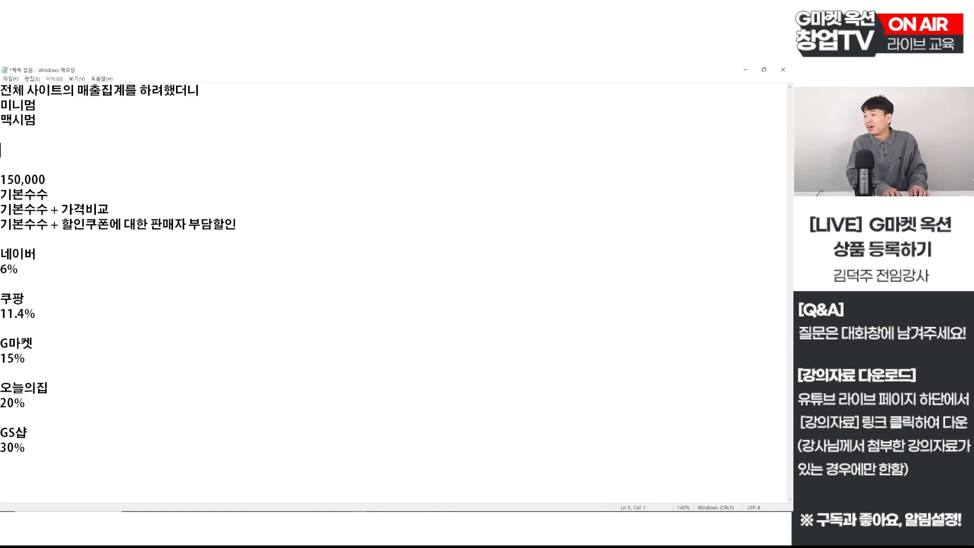
Step: Write "어지럽기 시작한다." below 맥시멈, and add an indented heading 제안 after a blank line
text(어지럽기ㅅ시작한다.)
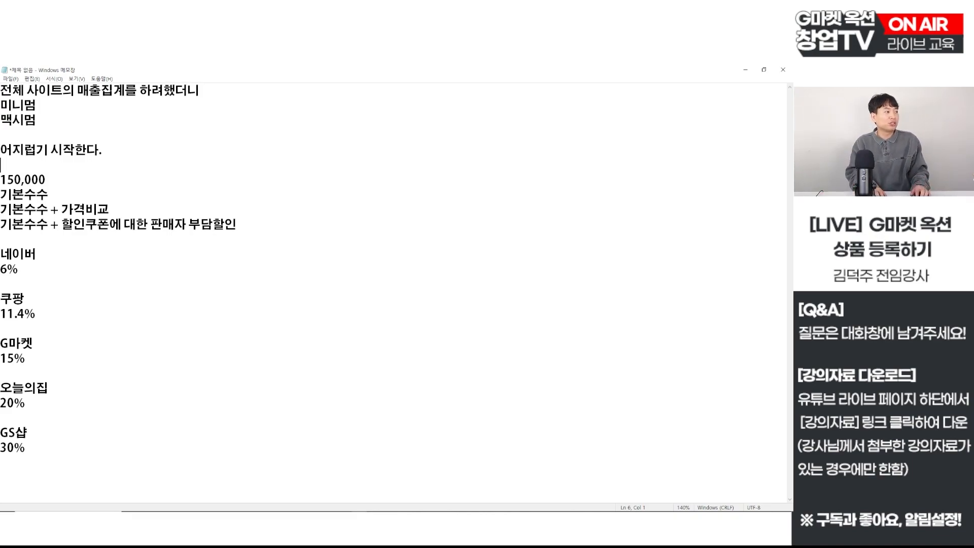
key(Return)
key(Return)
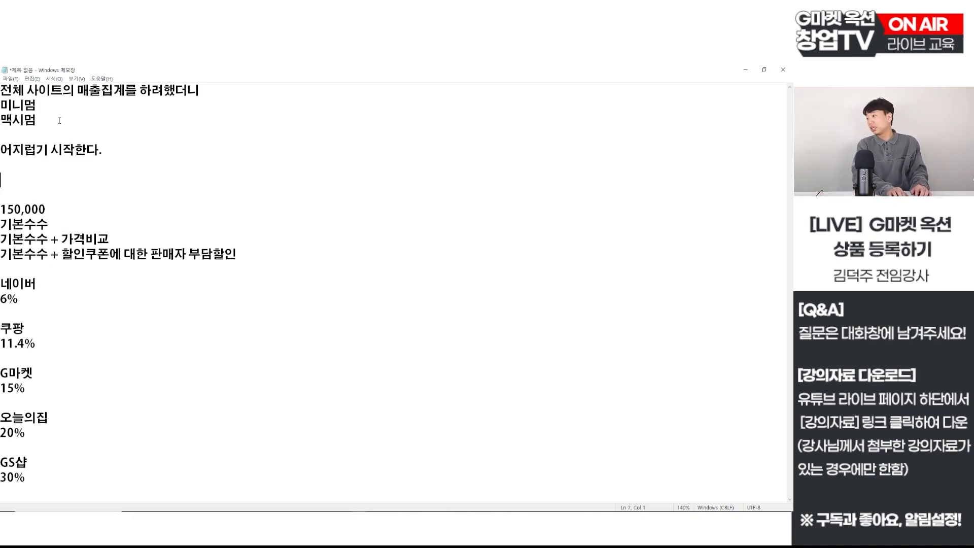
text(제안)
key(Return)
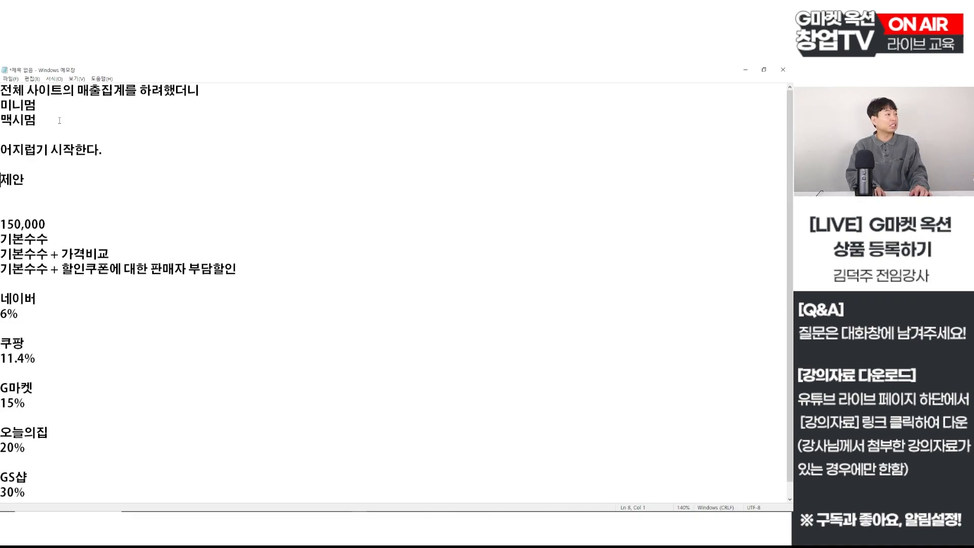
key(End)
key(Return)
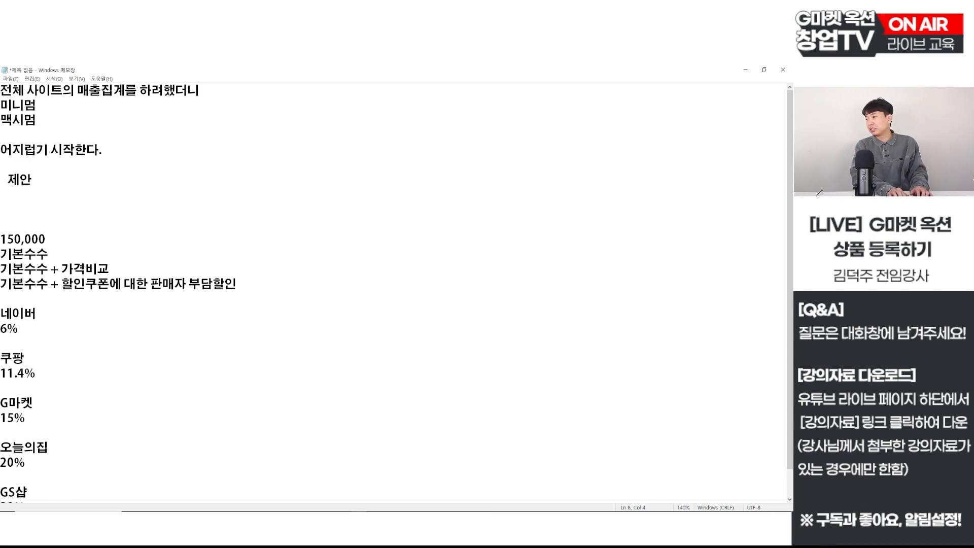
Step: Write the question "전체 사이트에서 판매가 되었을 때 내가 남길 수 있는 마진의 금액은 얼추 비슷해야 하는거 아닐까?" below 제안
text(전체)
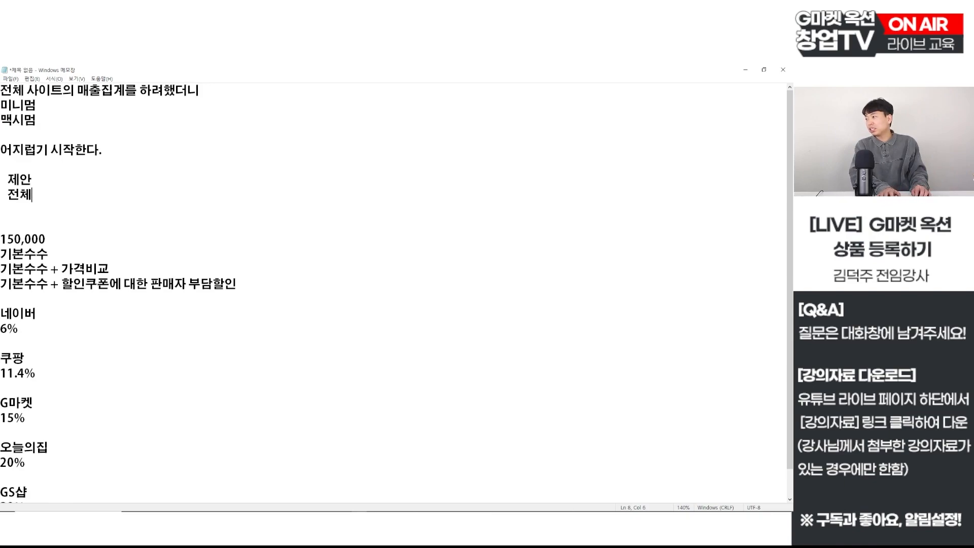
text( 사이트에서 판)
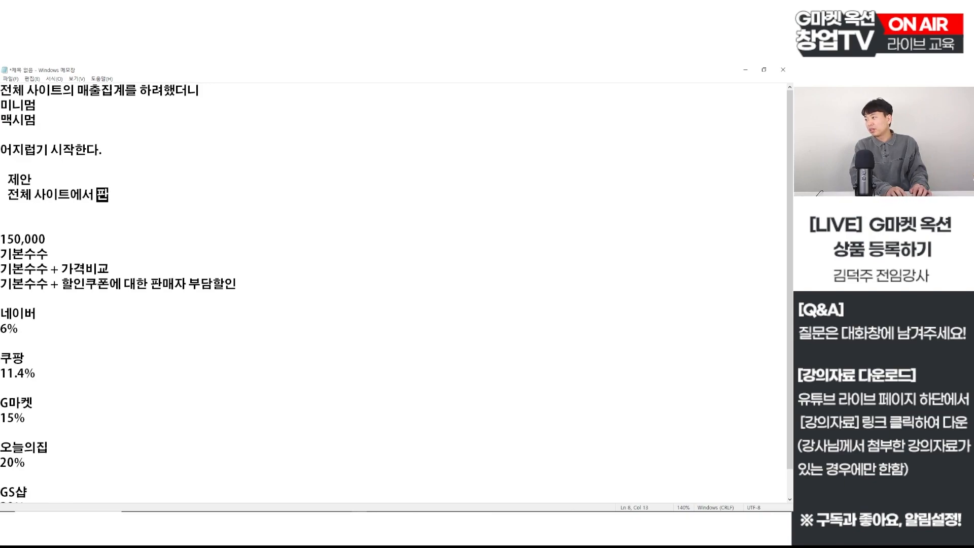
text(매가 되었을 대ㄴ)
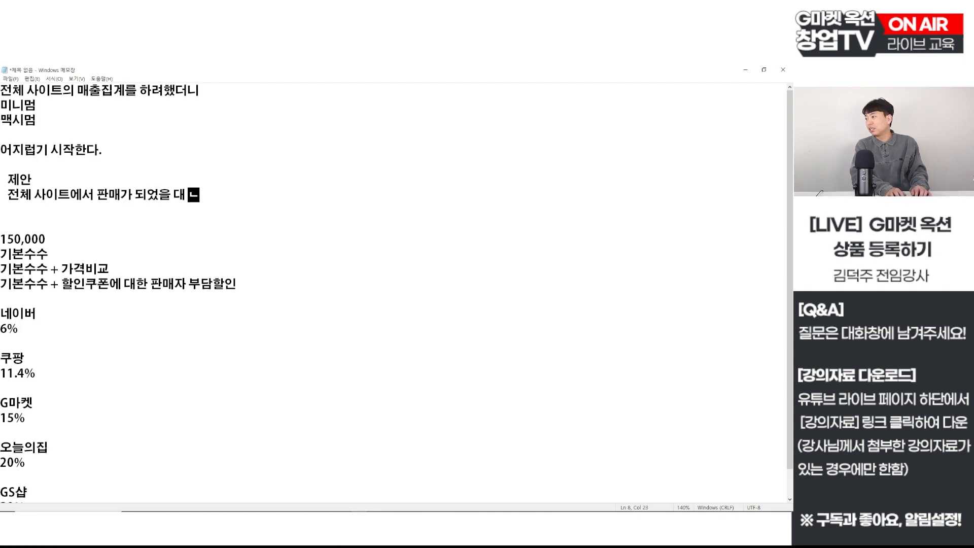
key(BackSpace)
key(BackSpace)
text(때 낵)
text(가 남길 수 있)
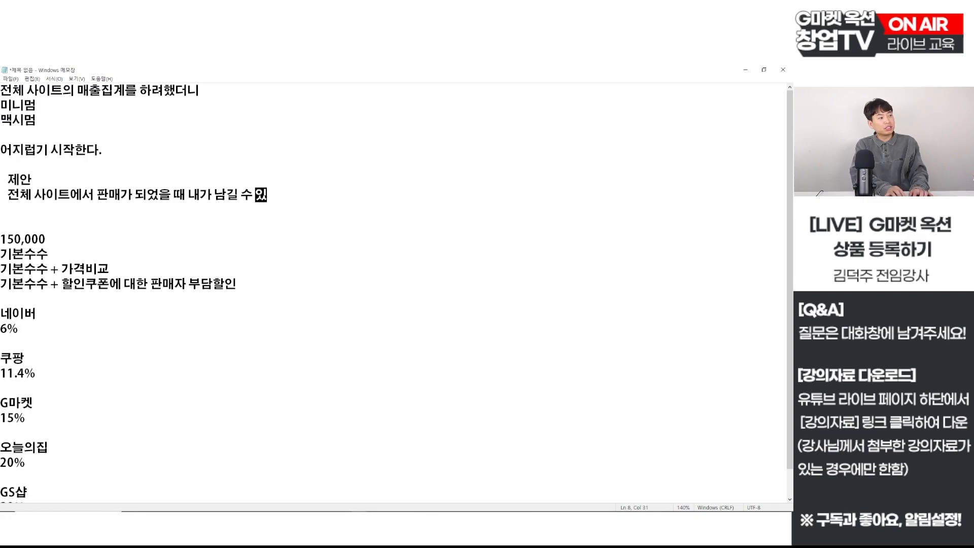
text(는 마진의 금)
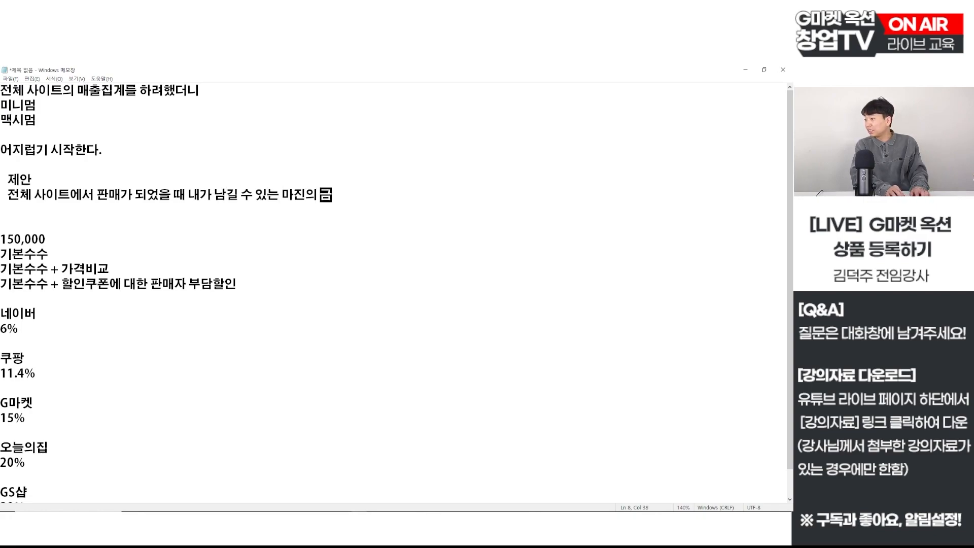
text(액으은 얼추 비)
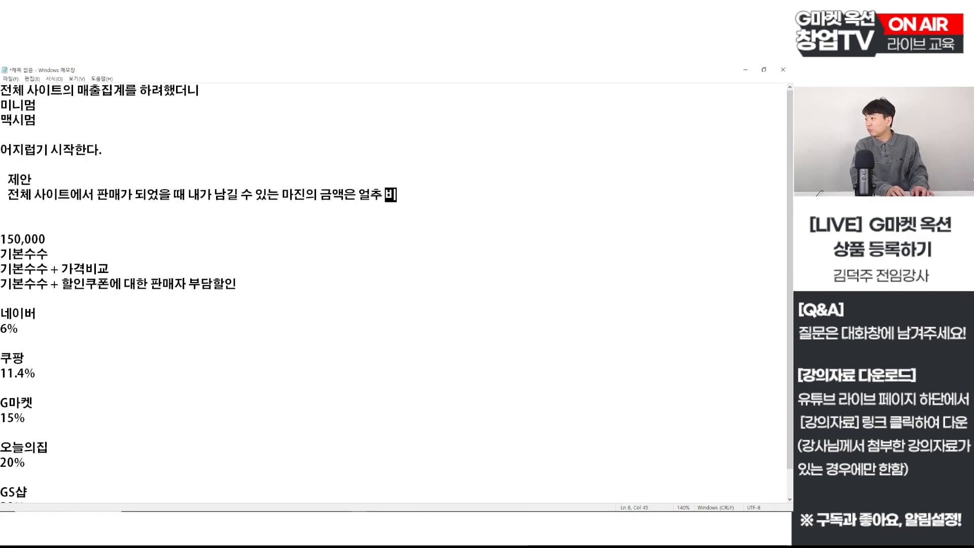
text(슷해야 하는거 아닐)
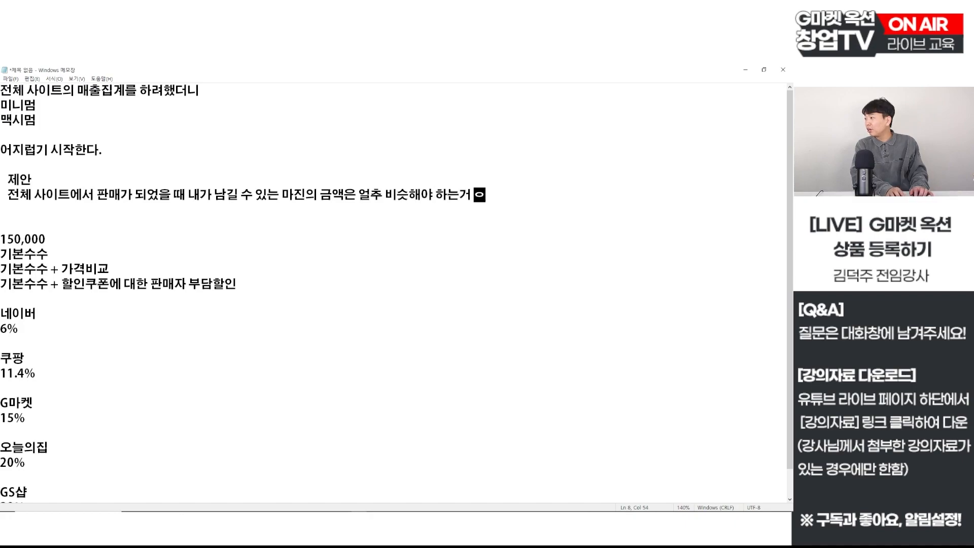
text(까?)
key(Return)
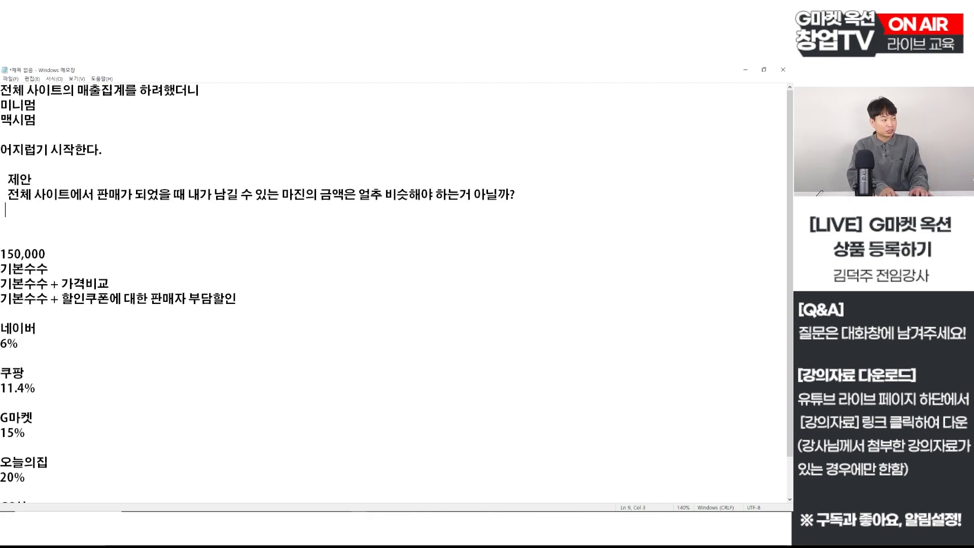
Step: Add the arrow point "-> 판매가가 달라야하고요. 미니멈으로 책정해야 하는거고요." below the margin question
text(-> )
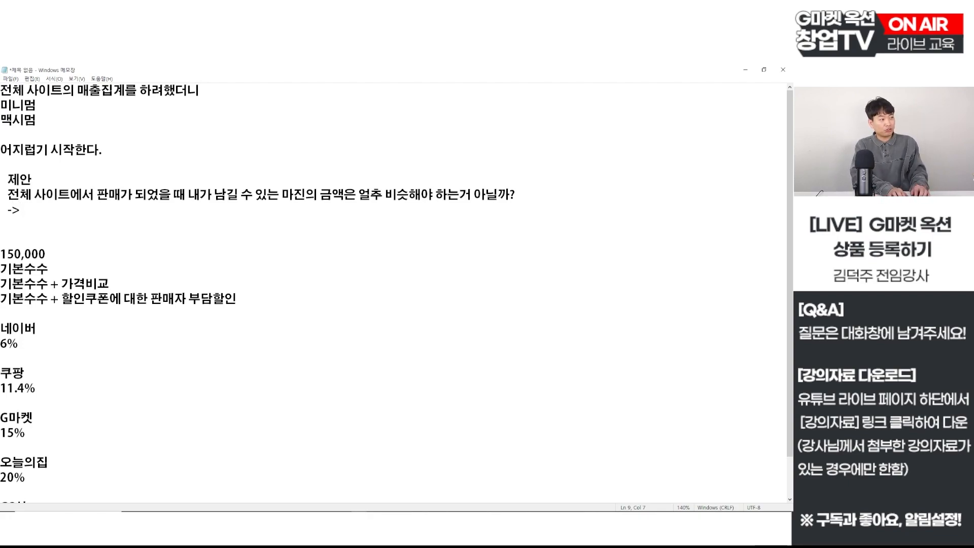
text(판매가가 달라야하)
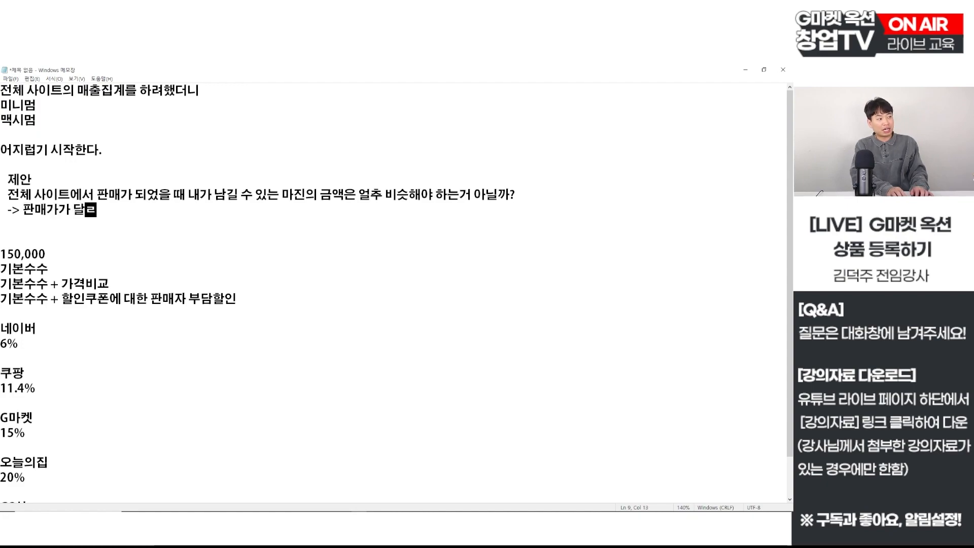
text(고요.)
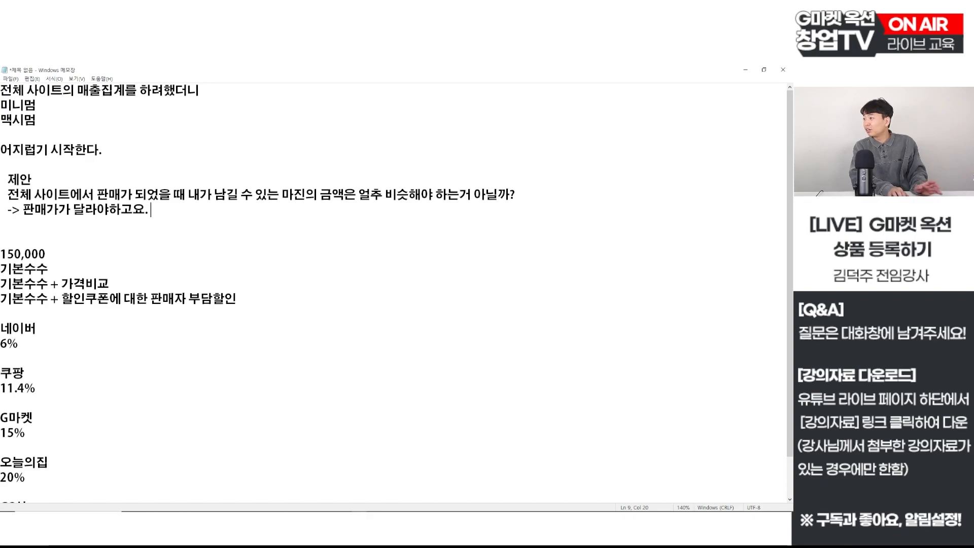
text( 미니멈)
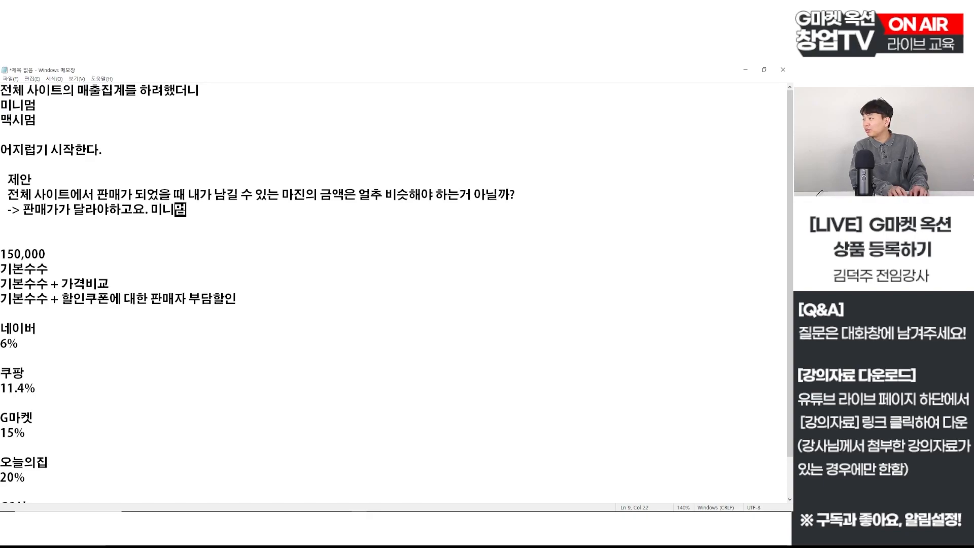
text(으로 책정해)
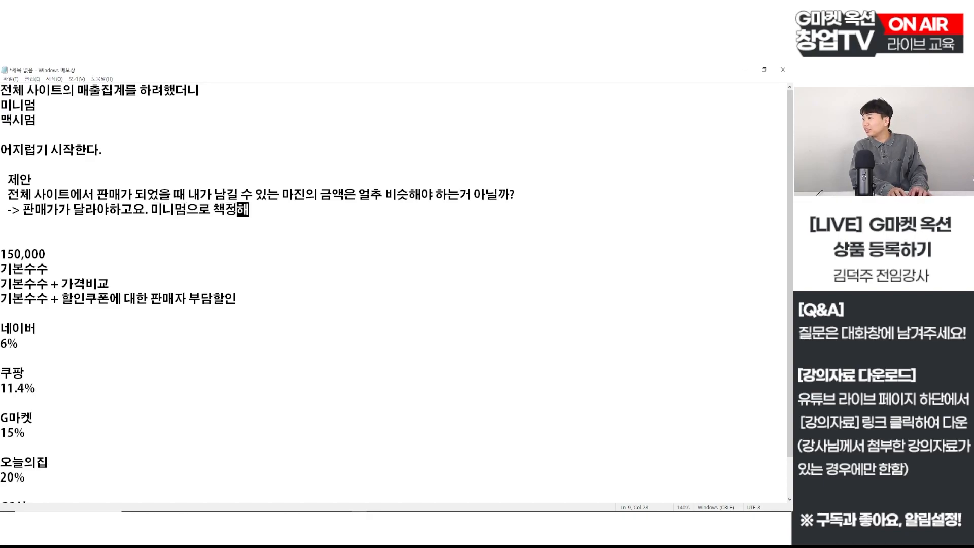
text(야 하는거고요)
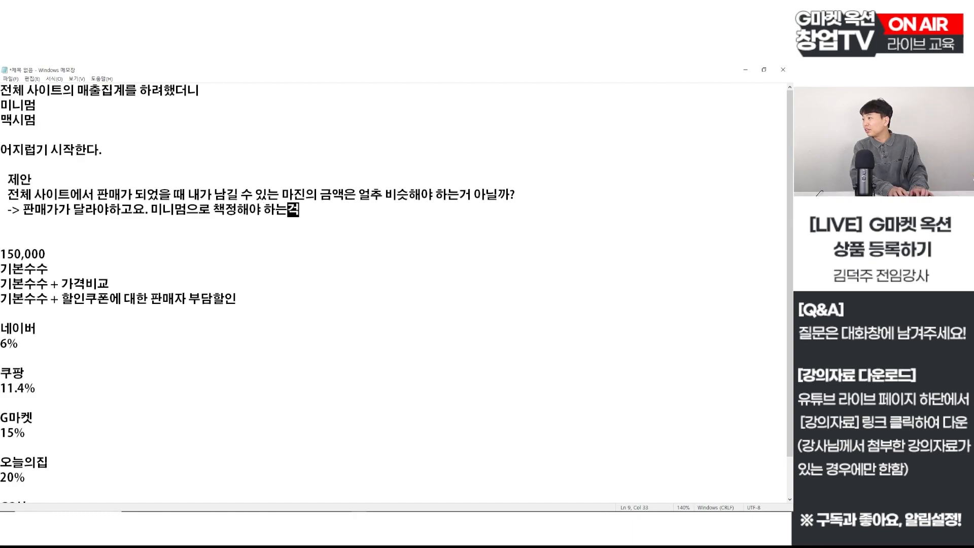
text(.)
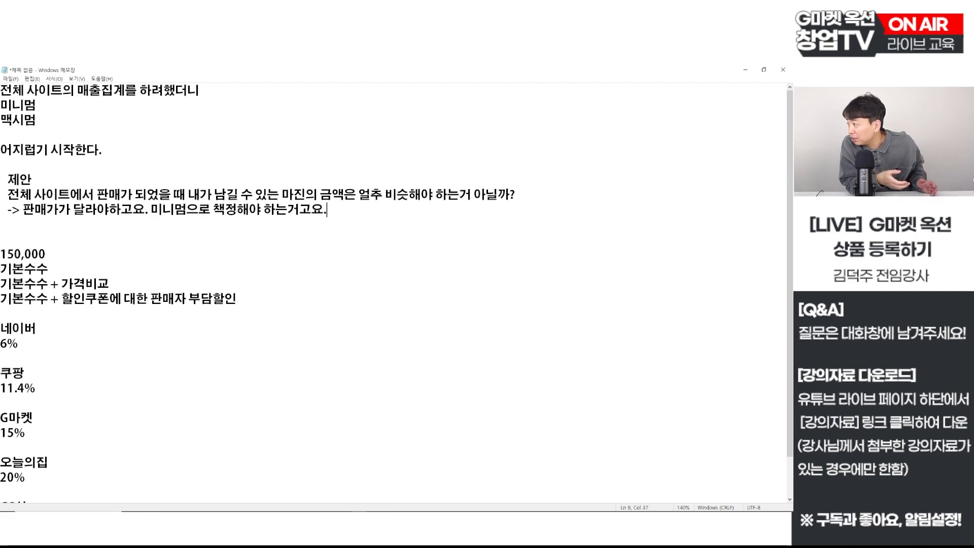
Step: Add the arrow question "-> 과연 가격비교 사이트에는 몇% 적용되서 보여질까?" after a blank line below the 미니멈 pricing point
key(Return)
key(Return)
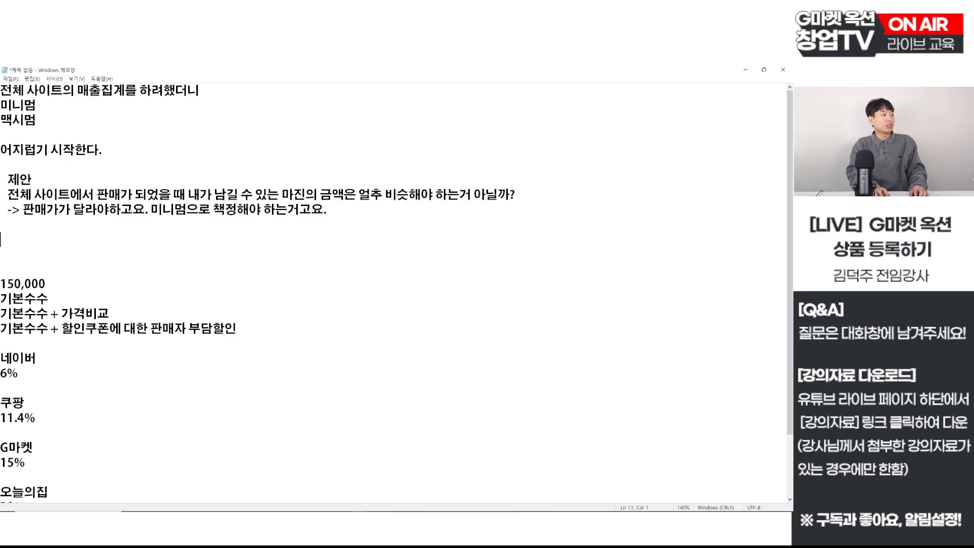
text(-> )
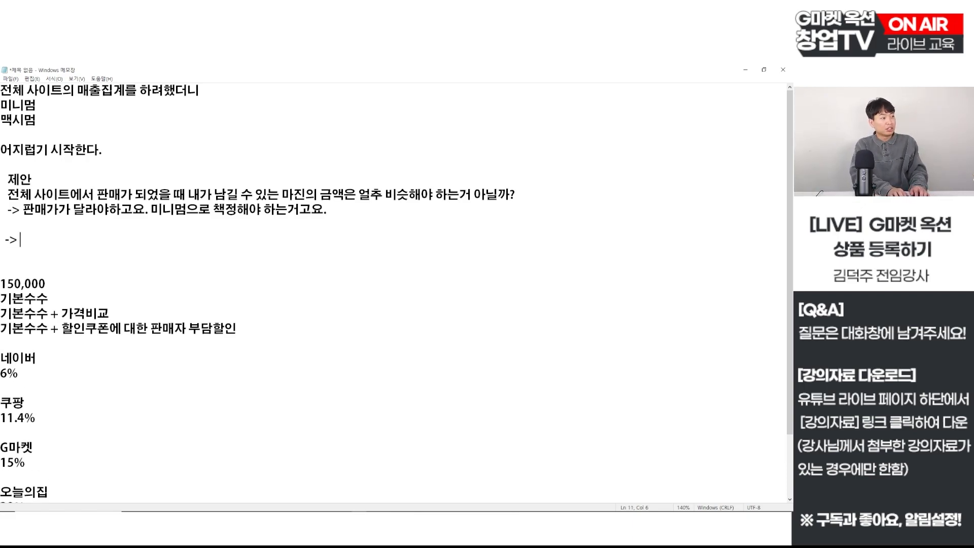
text(과여ㄴ 가격비교)
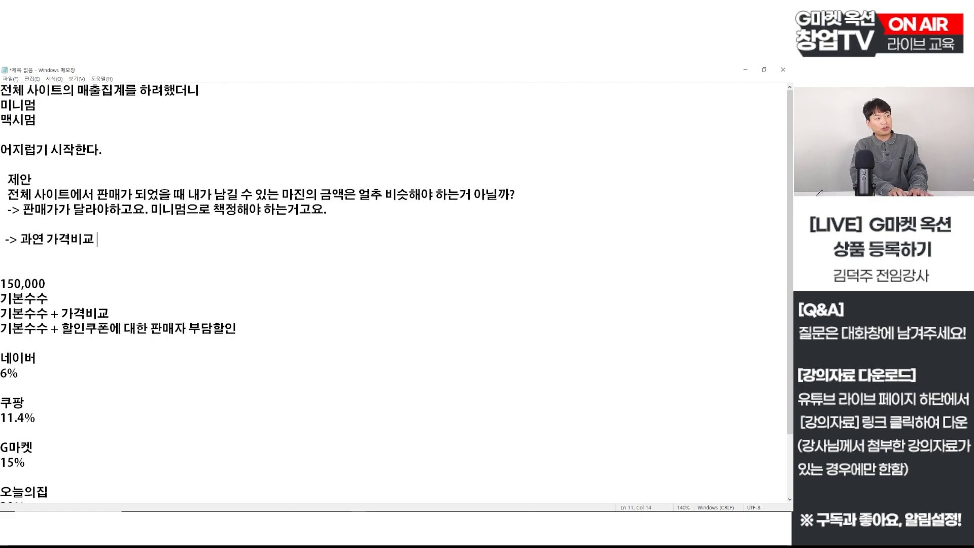
text( 사이트에는 몇)
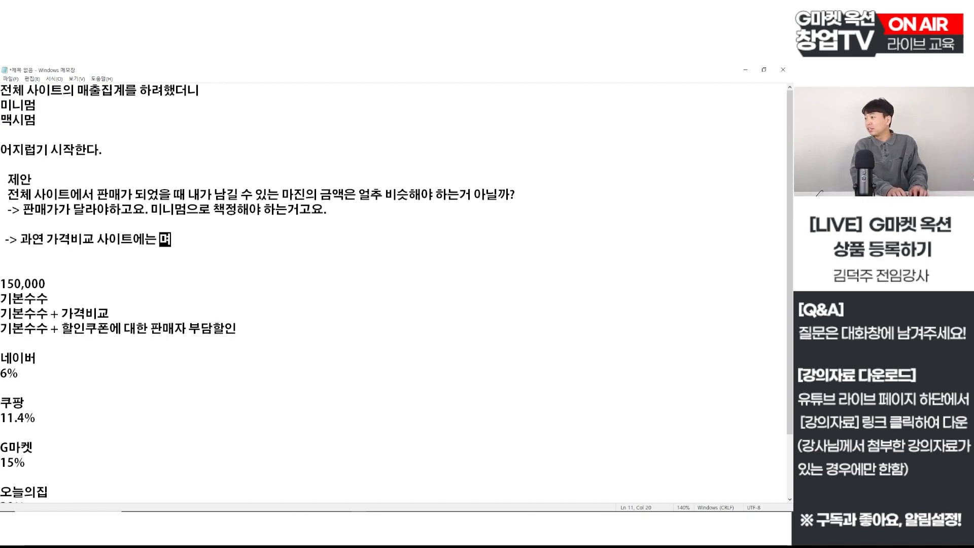
text(%)
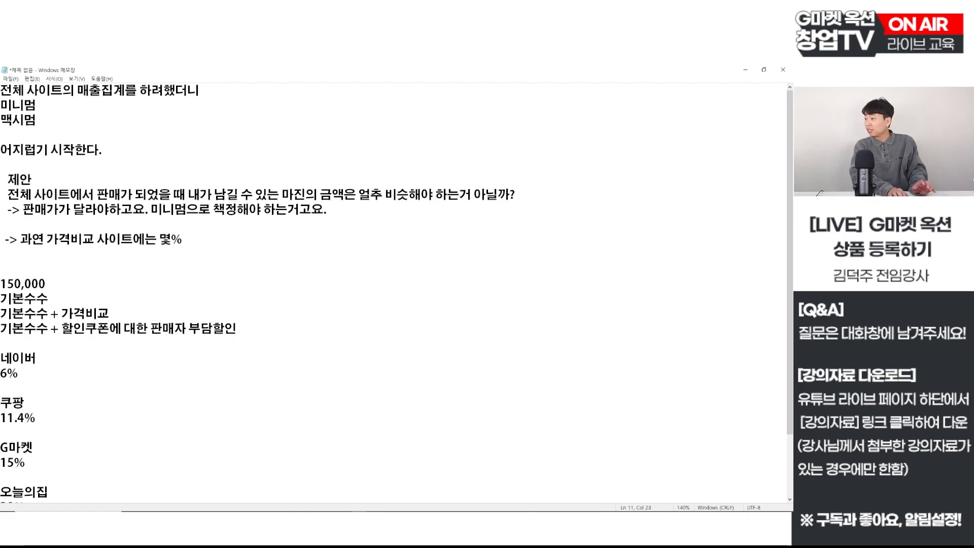
text( 적용되서)
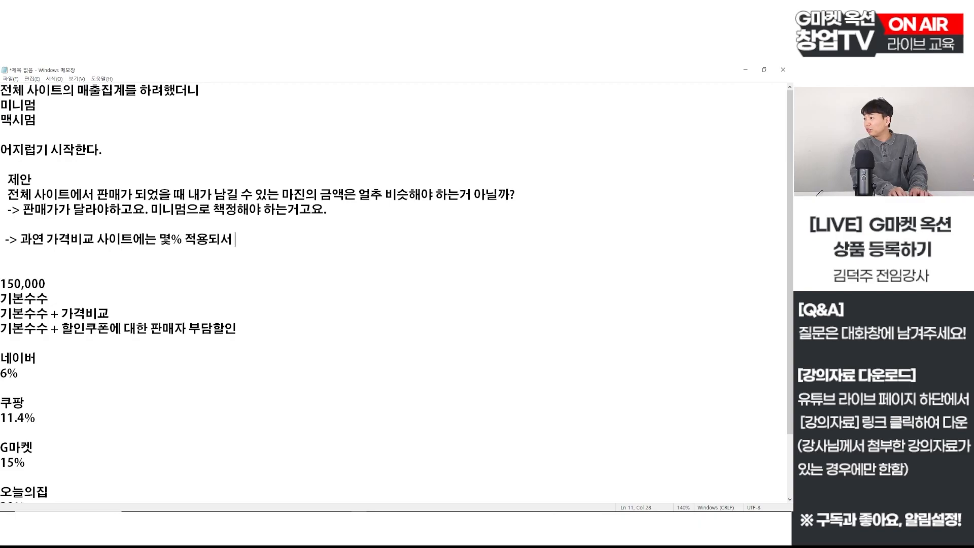
text( 보옃질까?)
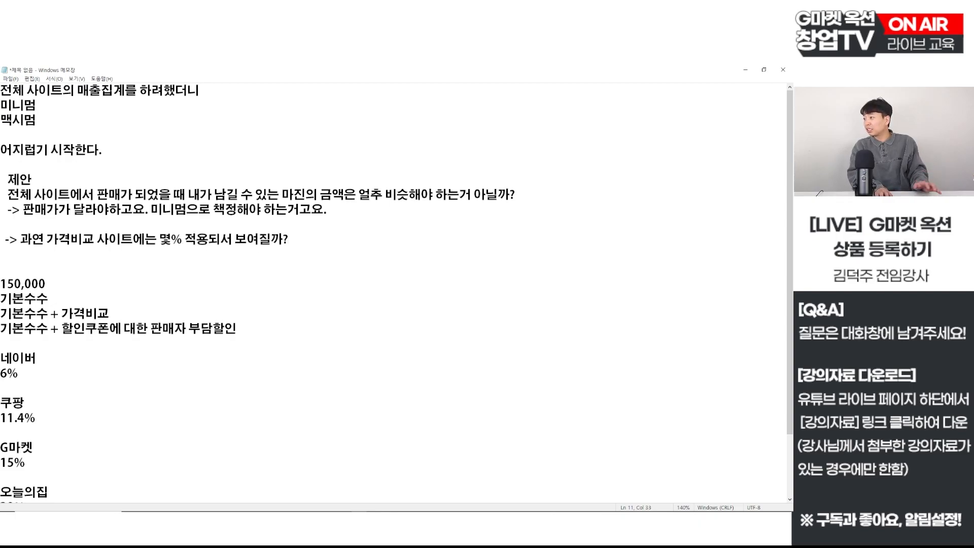
Step: Add the arrow line "-> 30% -> 다운로드 쿠폰 15%를 주는경우도 있다 ->" after a blank line below the 가격비교 question
key(Return)
key(Return)
text(->)
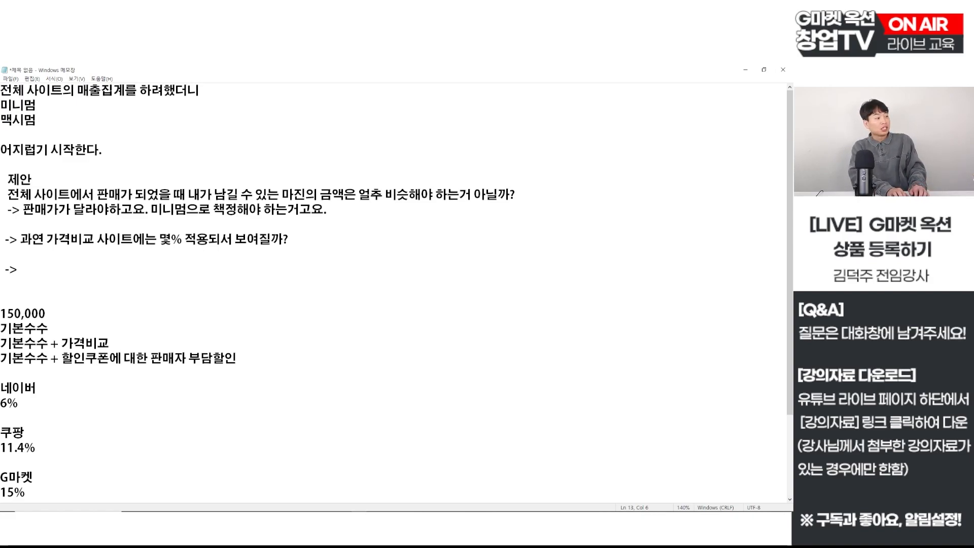
text(30%)
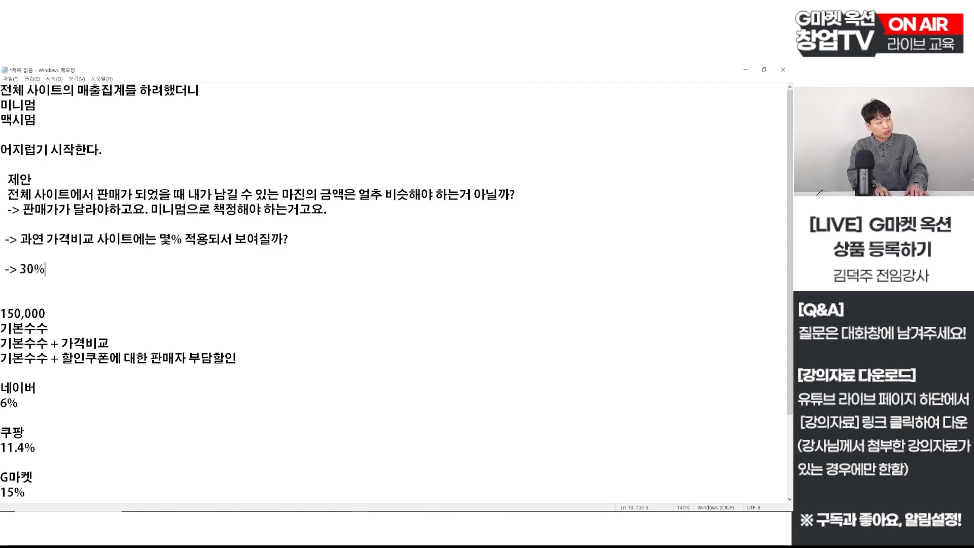
text( -> 다)
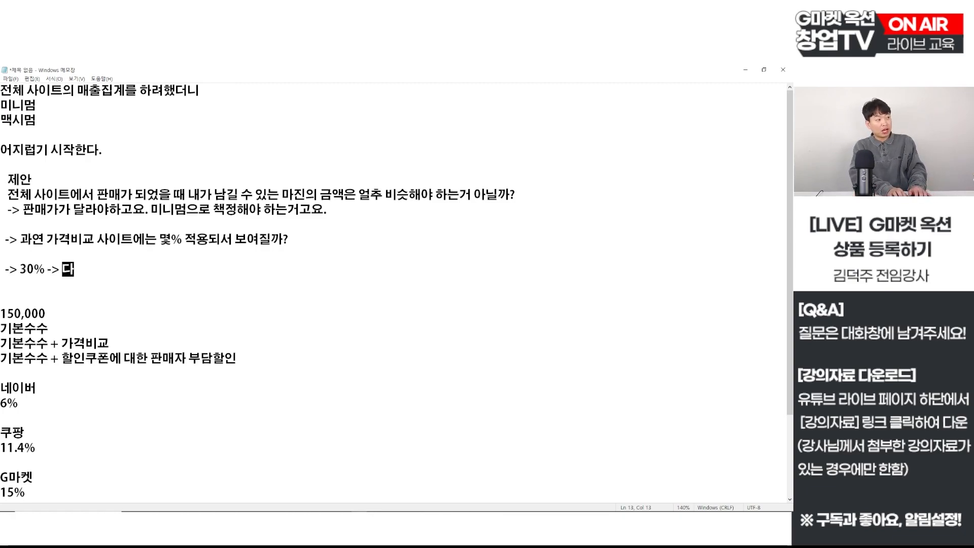
text(운ㄹ로드 쿠폰 )
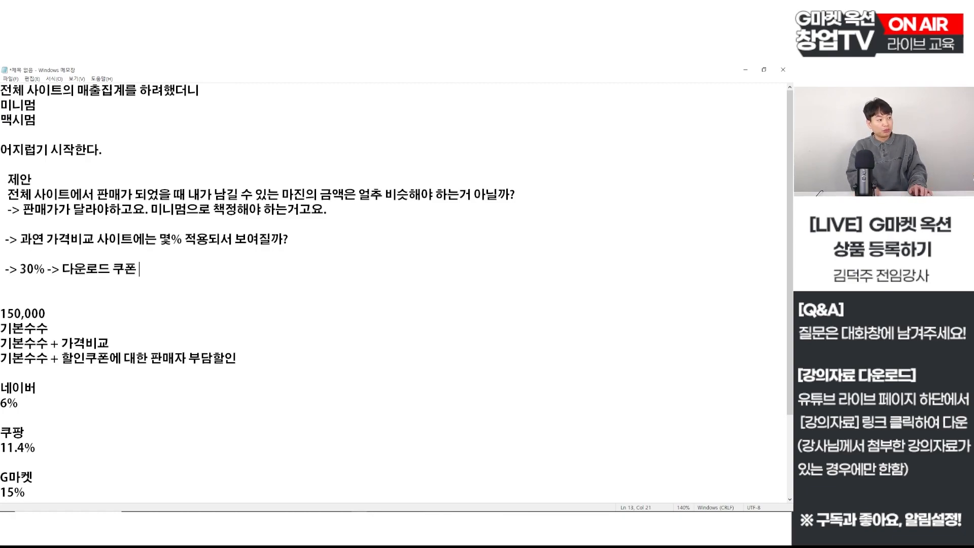
text(15%)
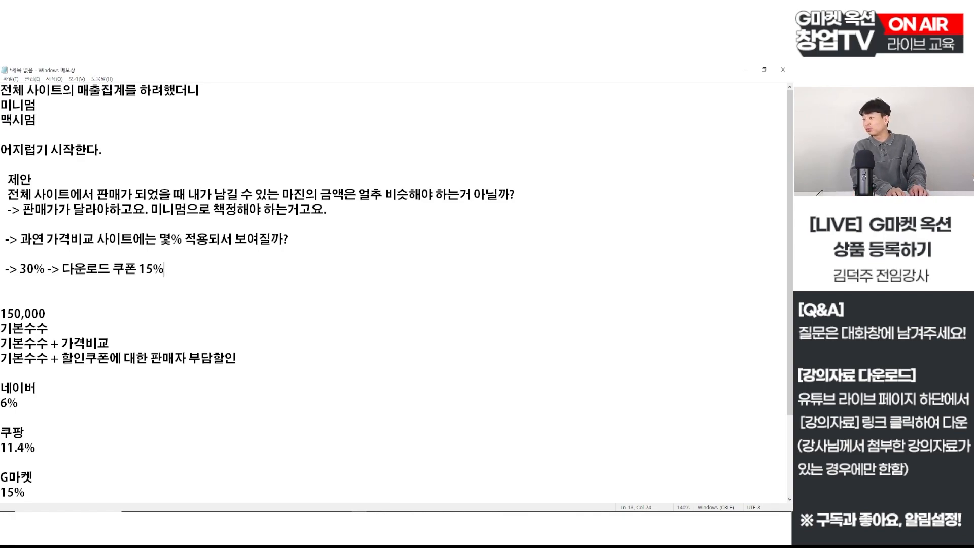
text(를 주는경우도 이)
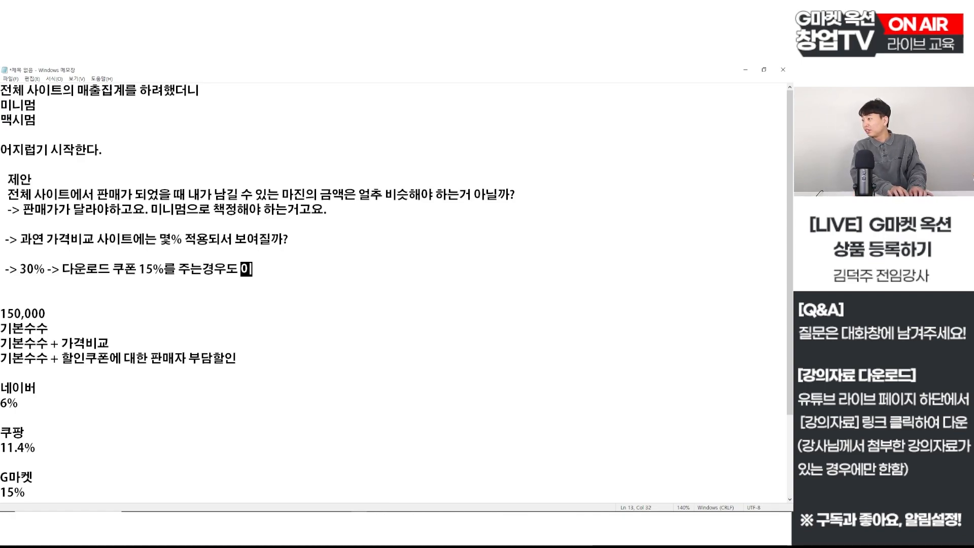
text(있다)
key(BackSpace)
key(BackSpace)
key(BackSpace)
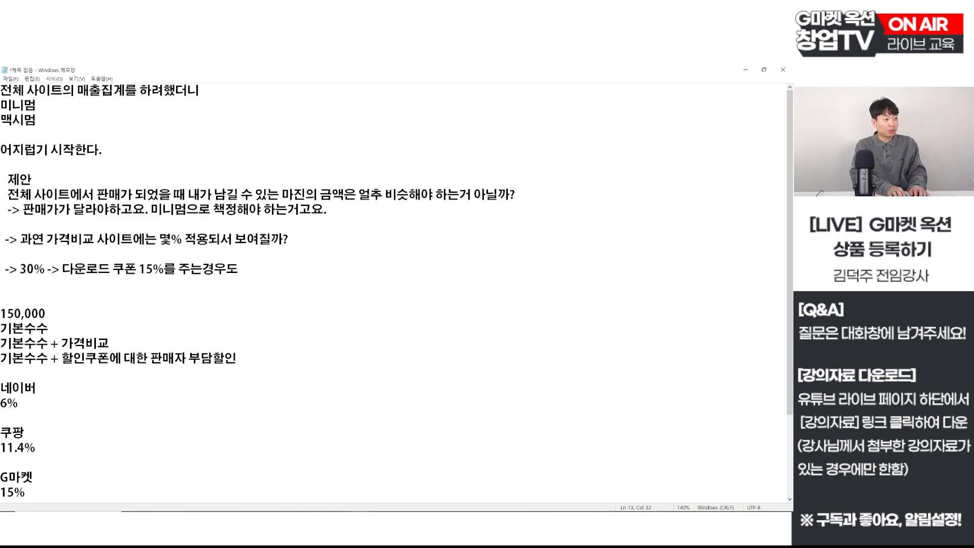
text(있다 ->)
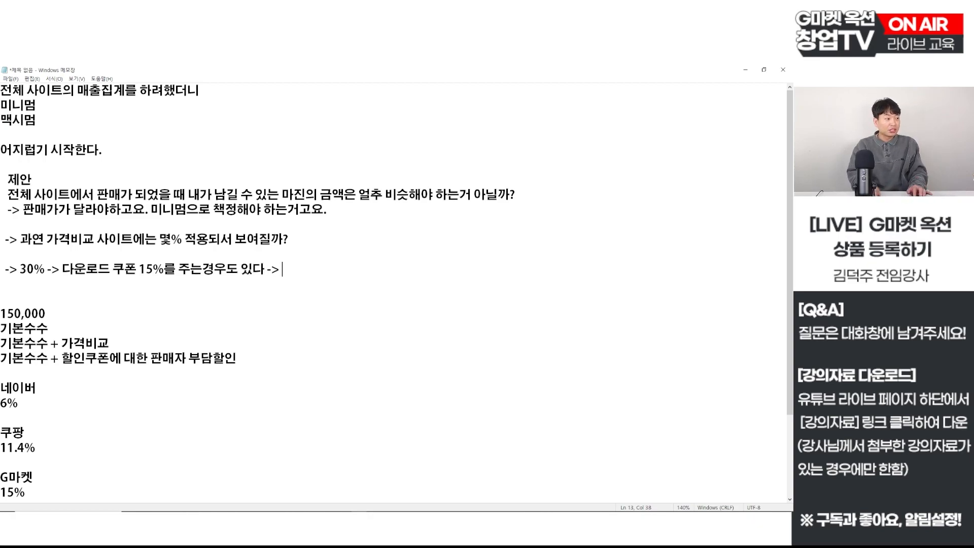
Step: Extend the download coupon line with "15% -> 9%"
text( 15%)
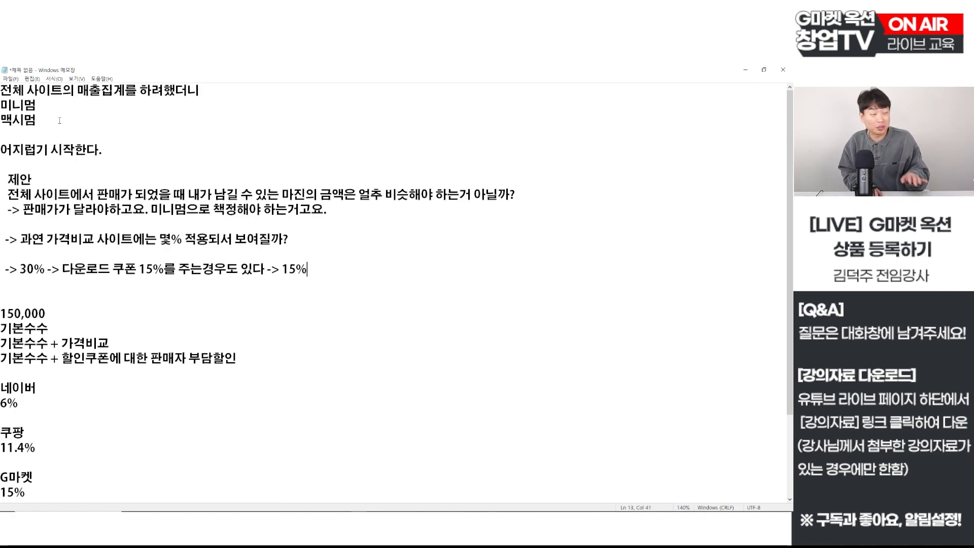
text(-> )
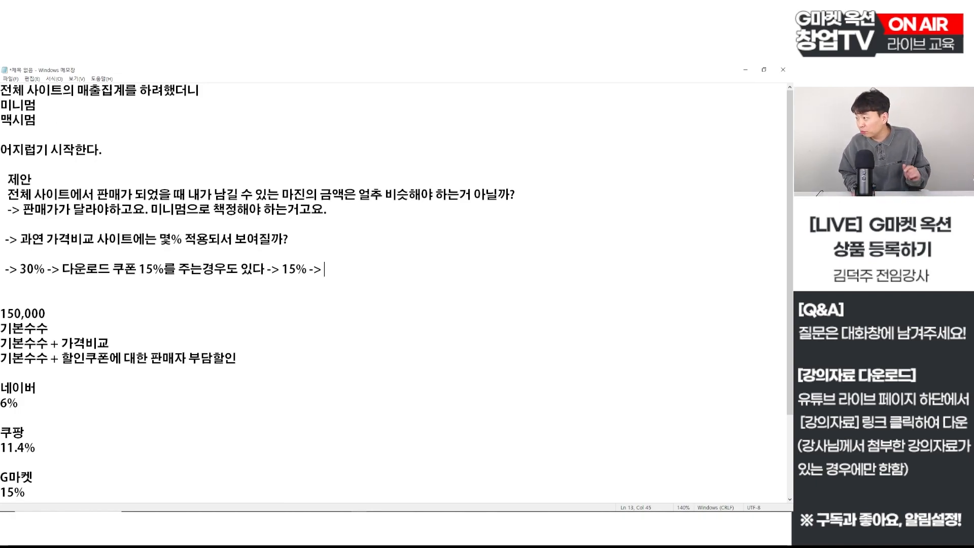
text(9%)
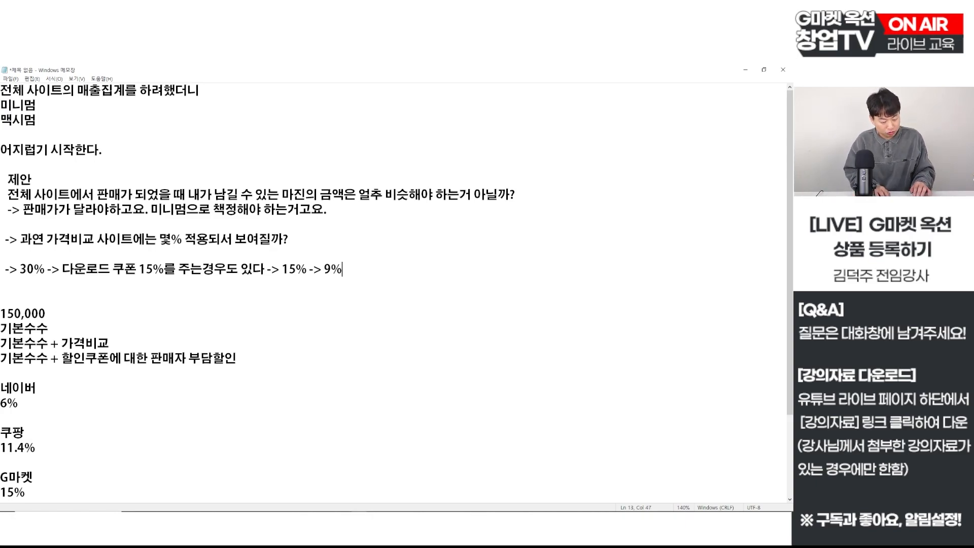
Step: Delete the whole download coupon line and the surplus blank lines above 150,000, leaving one blank line
key(shift+Left)
key(shift+Left)
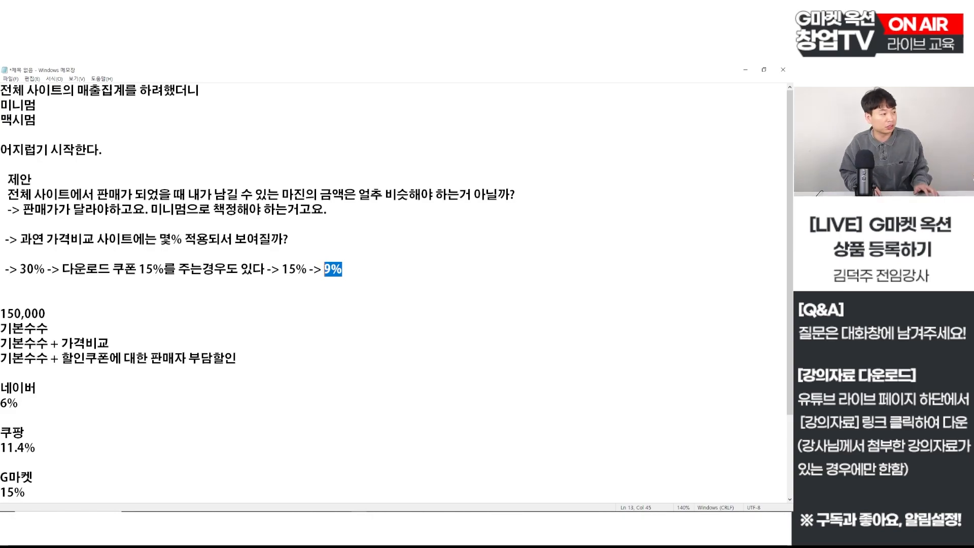
key(shift+Home)
key(BackSpace)
key(BackSpace)
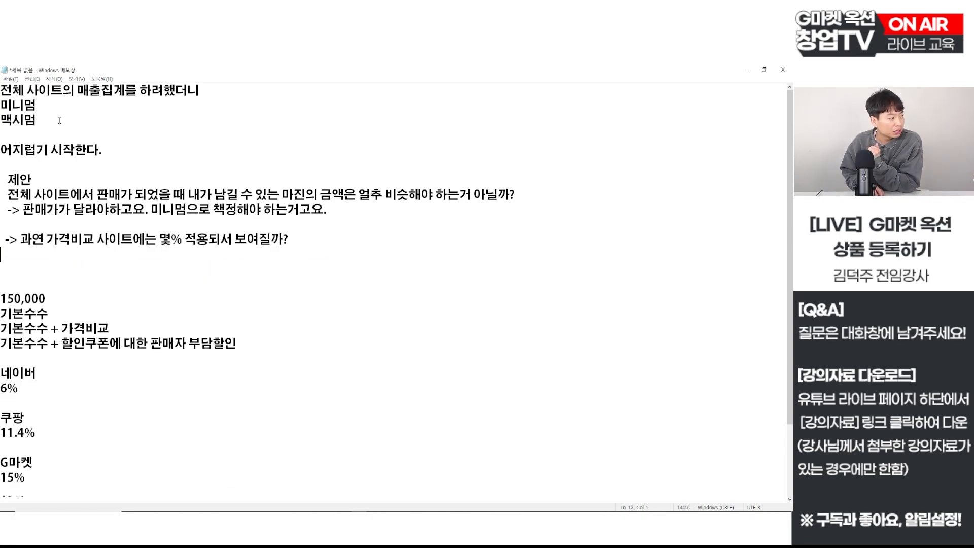
key(Delete)
key(Delete)
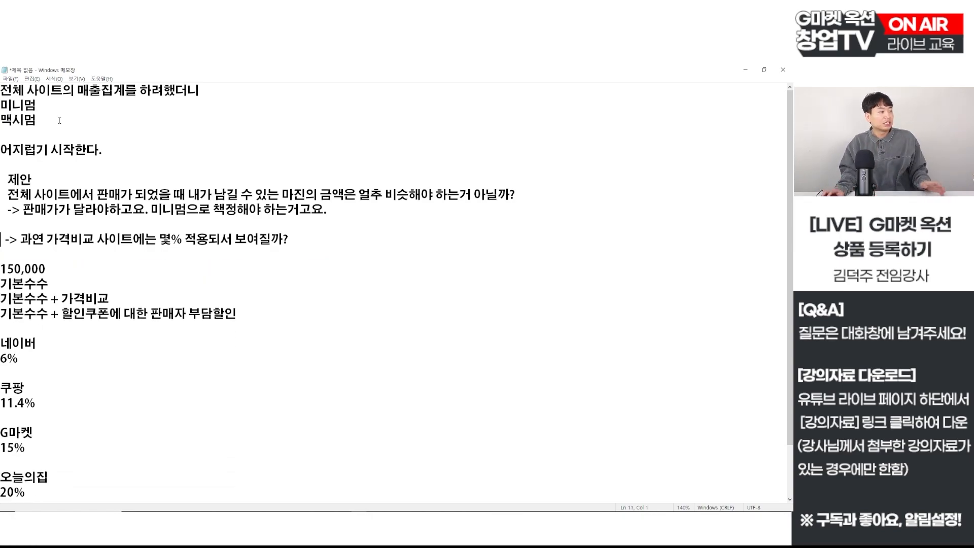
Step: Highlight the marketplace fee list from 네이버 to GS샵 for review
scroll(61, 152, down, 2)
scroll(71, 254, up, 1)
scroll(83, 412, down, 1)
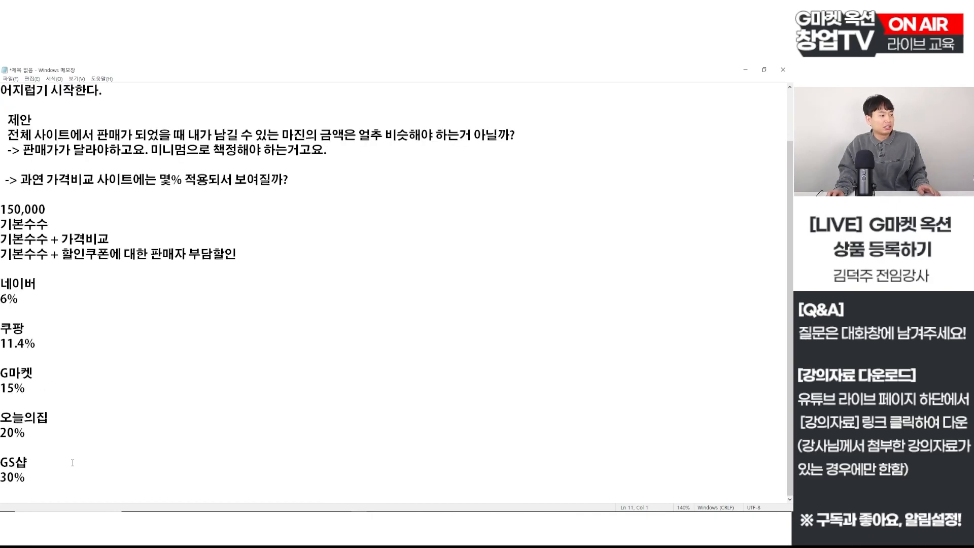
drag(72, 479, 2, 284)
click(195, 359)
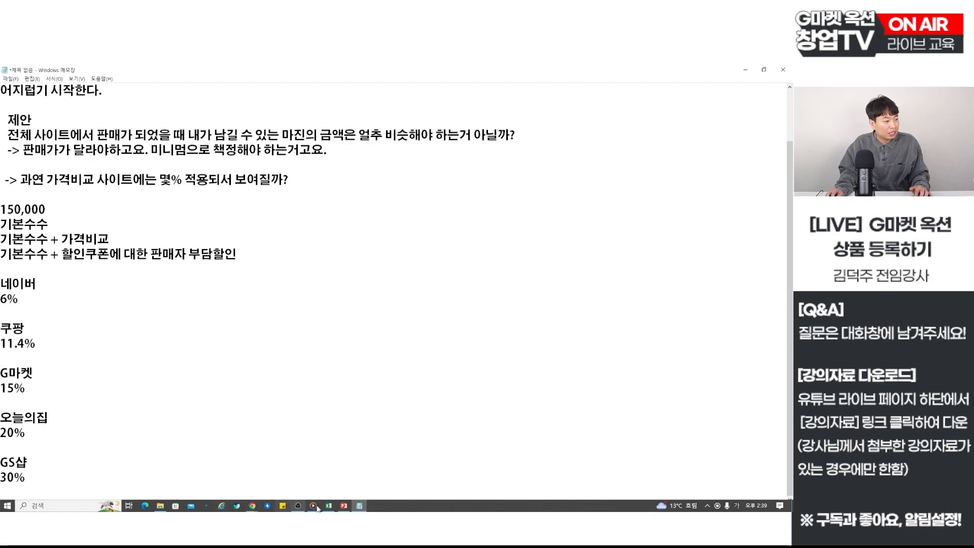
Step: Switch to the 상품등록폼 workbook in Excel and highlight the A, B and C selling prices
click(329, 505)
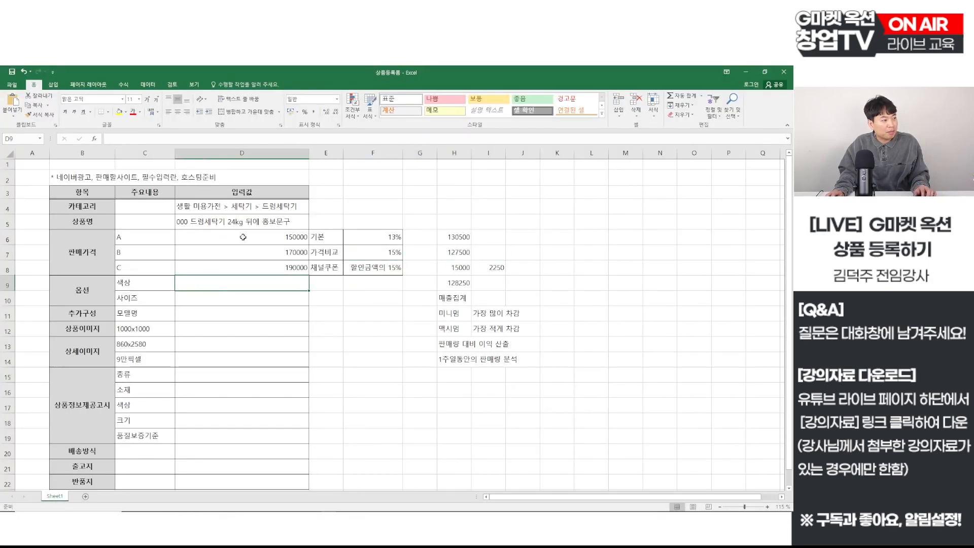
drag(243, 237, 244, 267)
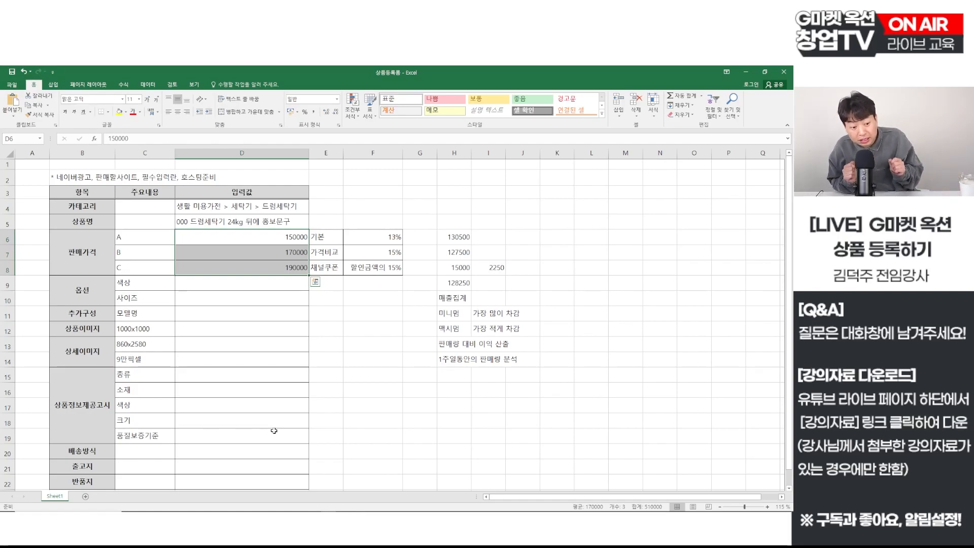
Step: Switch back to the Notepad note and delete the 6% fee below 네이버
mouse_move(267, 514)
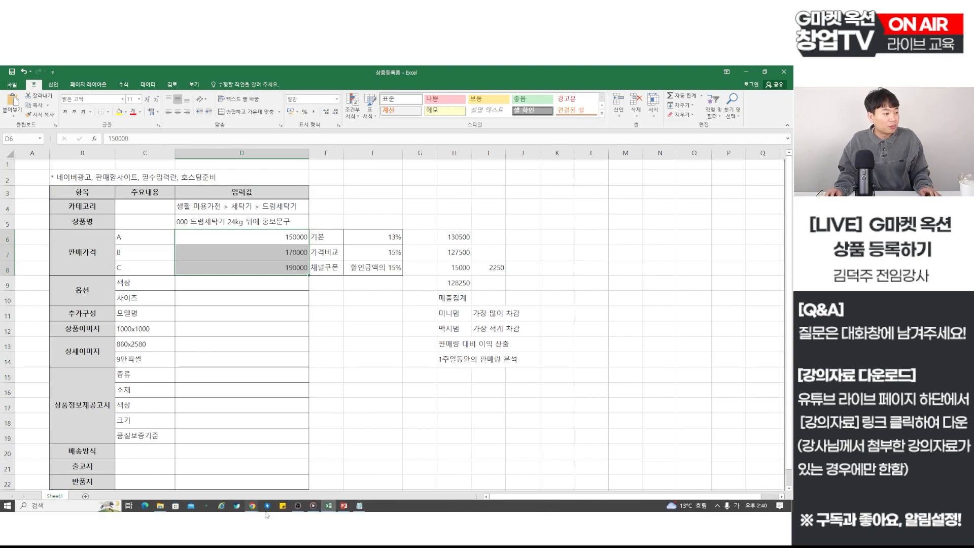
click(359, 506)
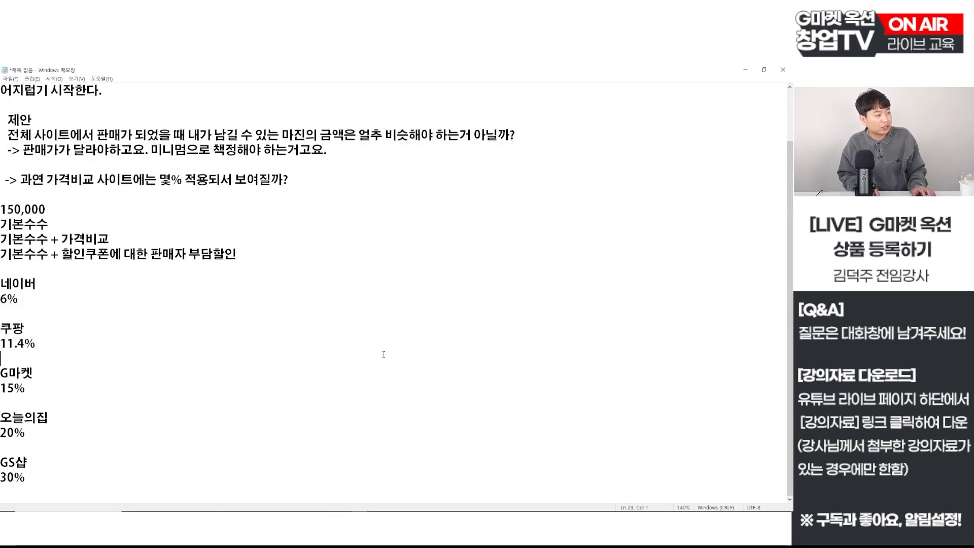
key(Up)
key(Up)
key(Up)
key(Up)
key(Delete)
key(Delete)
key(Delete)
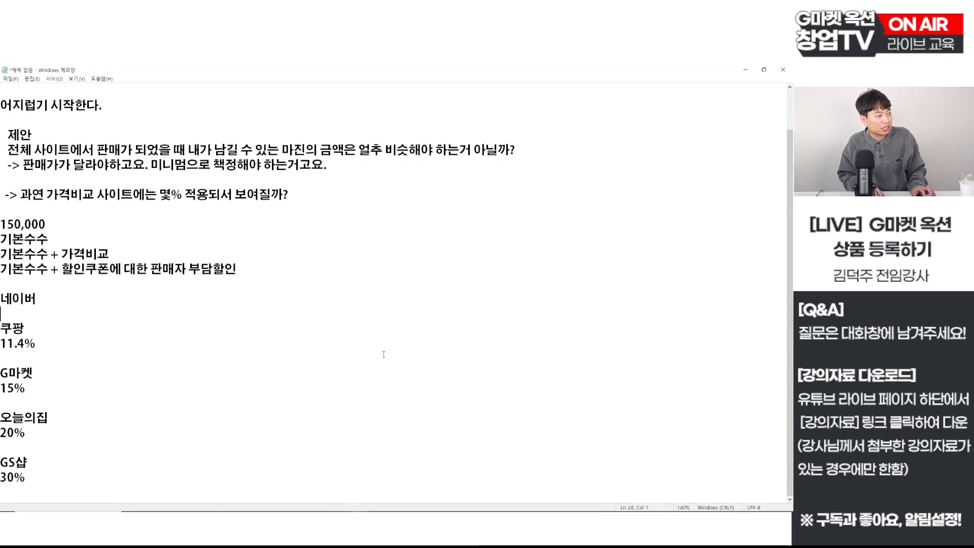
Step: Delete the 11.4% fee below 쿠팡
key(Down)
key(Down)
key(Delete)
key(Delete)
key(Delete)
key(Delete)
key(Delete)
Step: Delete the 15% fee below G마켓 and the 20% fee below 오늘의집
key(Down)
key(Down)
key(Down)
key(Delete)
key(Delete)
key(Delete)
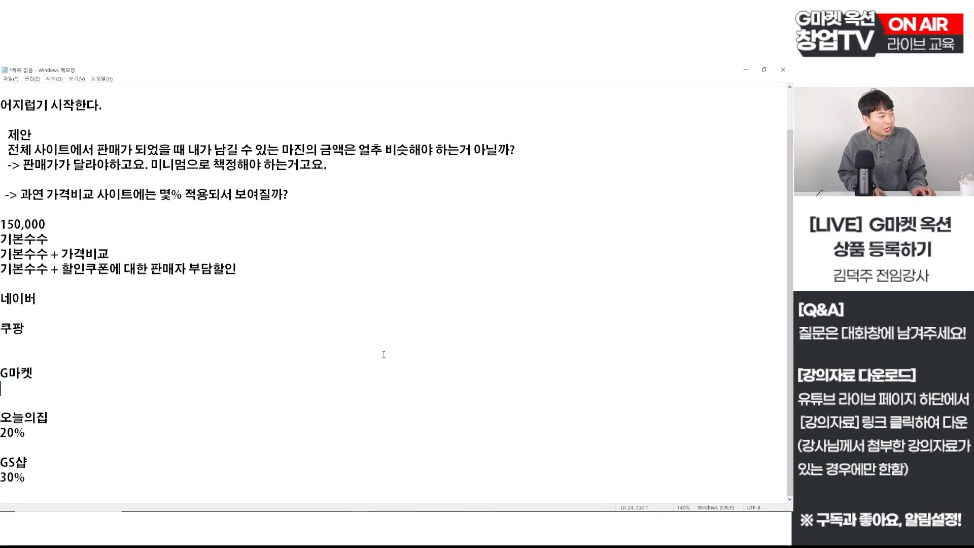
key(Delete)
key(Delete)
key(Delete)
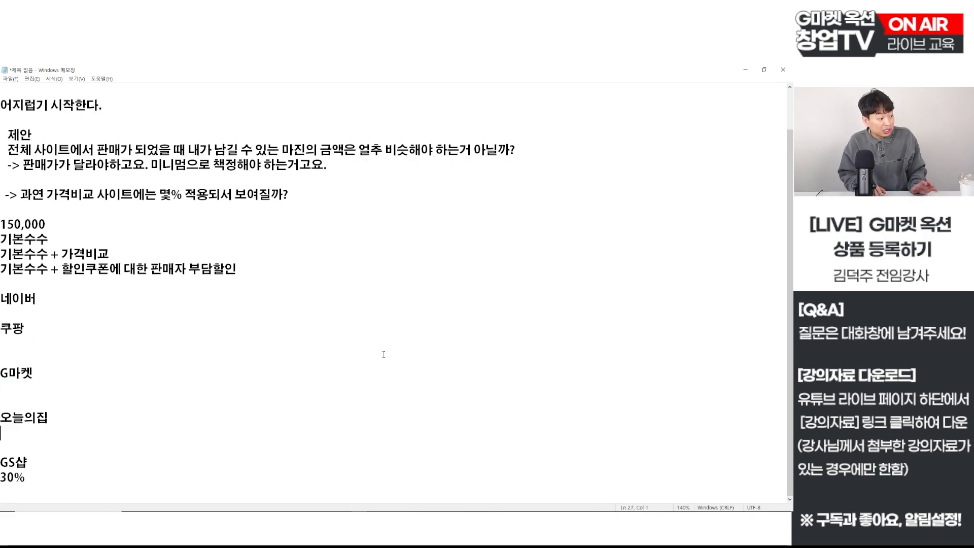
Step: Delete the 30% fee below GS샵 and remove surplus blank lines so single blank lines separate the site names
key(Delete)
key(Delete)
key(Delete)
key(Delete)
key(Up)
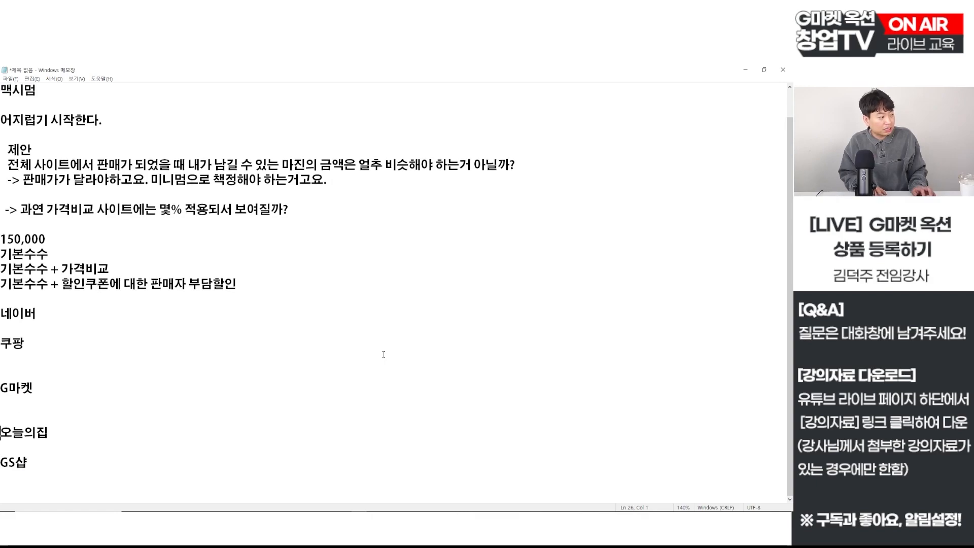
key(Delete)
key(Up)
key(BackSpace)
key(Up)
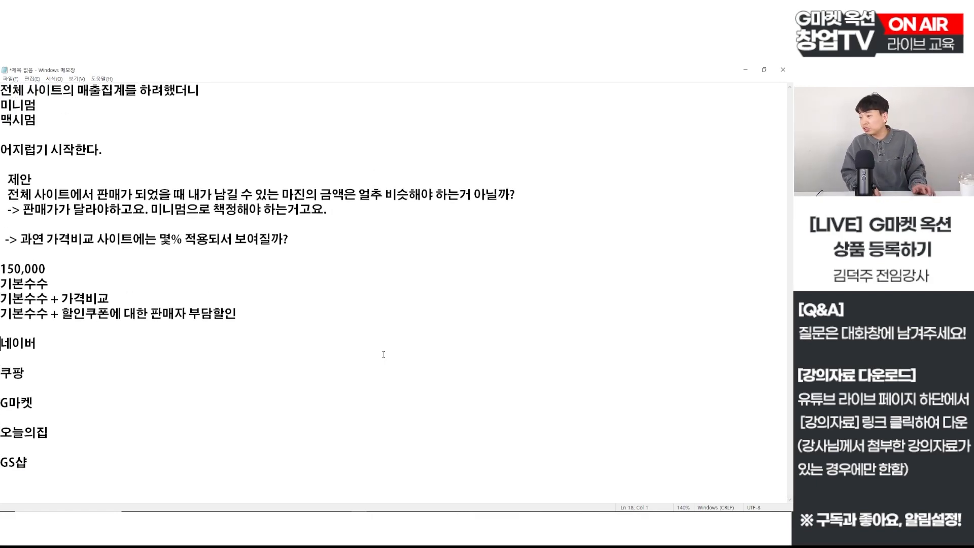
Step: Go through the site names from 네이버 to GS샵, highlighting them in turn
key(shift+Down)
key(Down)
key(shift+Down)
key(Down)
key(Down)
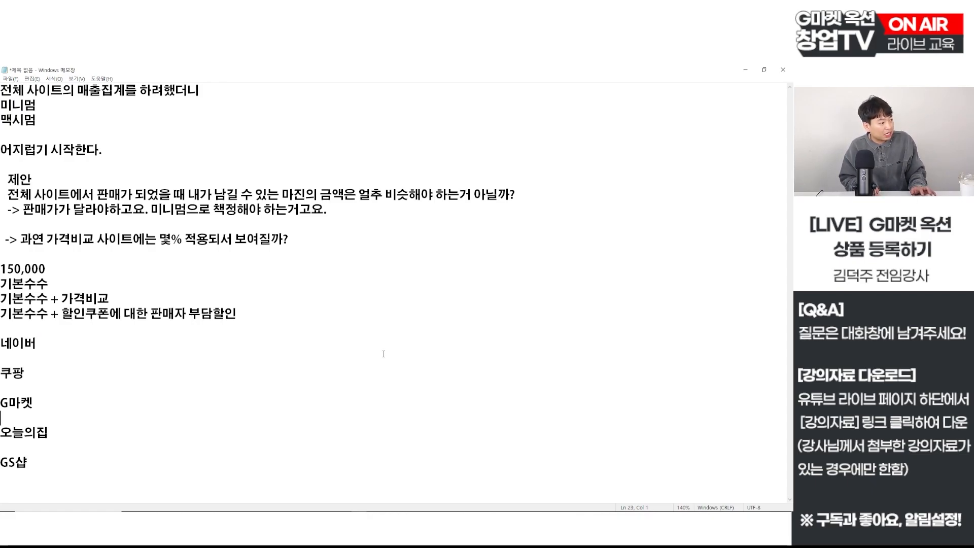
key(Up)
key(shift+Down)
key(Down)
key(shift+Down)
key(Down)
key(Down)
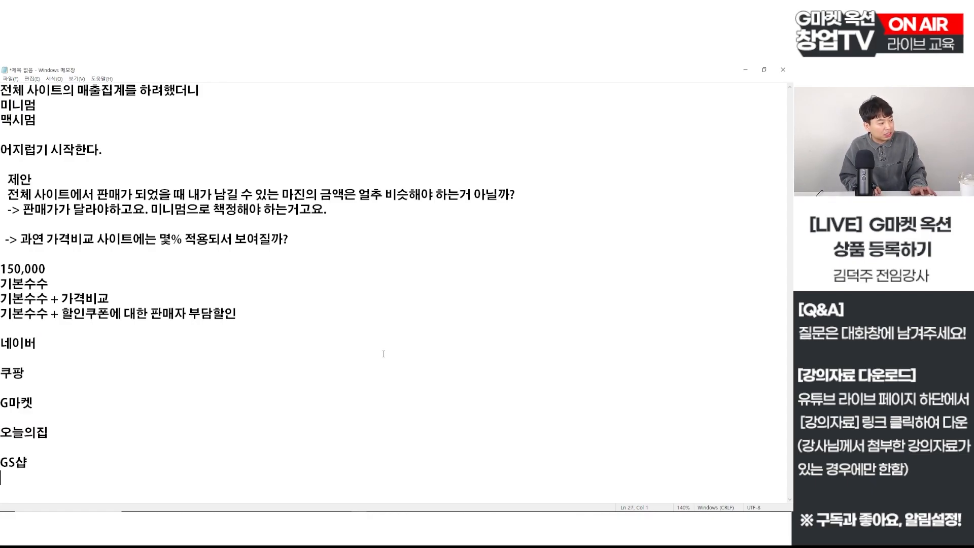
key(Up)
key(shift+Down)
key(Up)
key(Up)
key(Up)
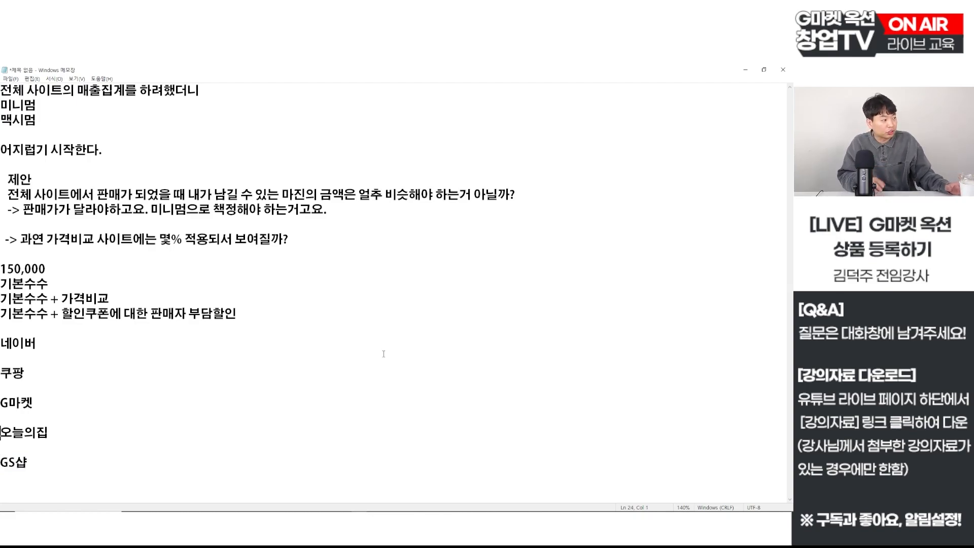
Step: Remove the blank lines between the site names so 네이버, 쿠팡, G마켓, 오늘의집 and GS샵 sit on consecutive lines
key(Up)
key(Up)
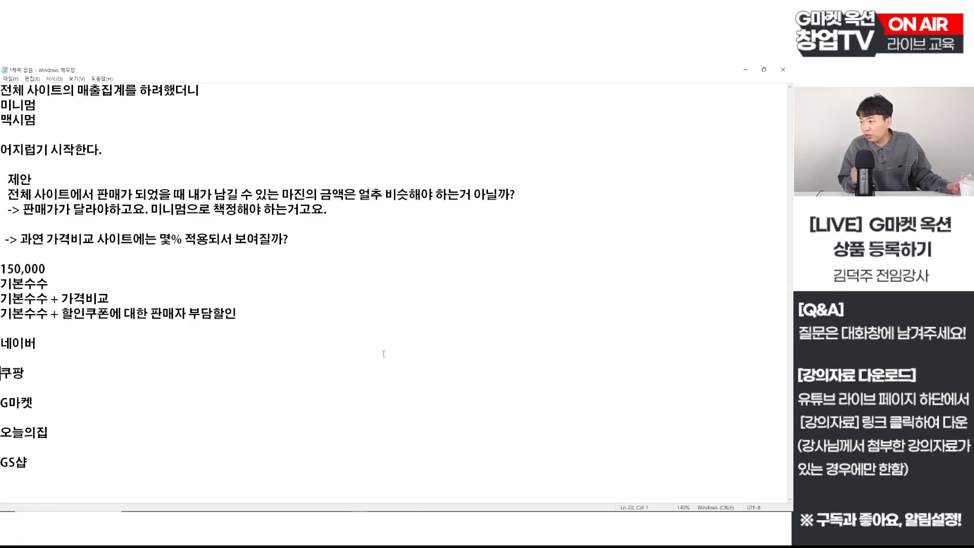
key(Delete)
key(Down)
key(Delete)
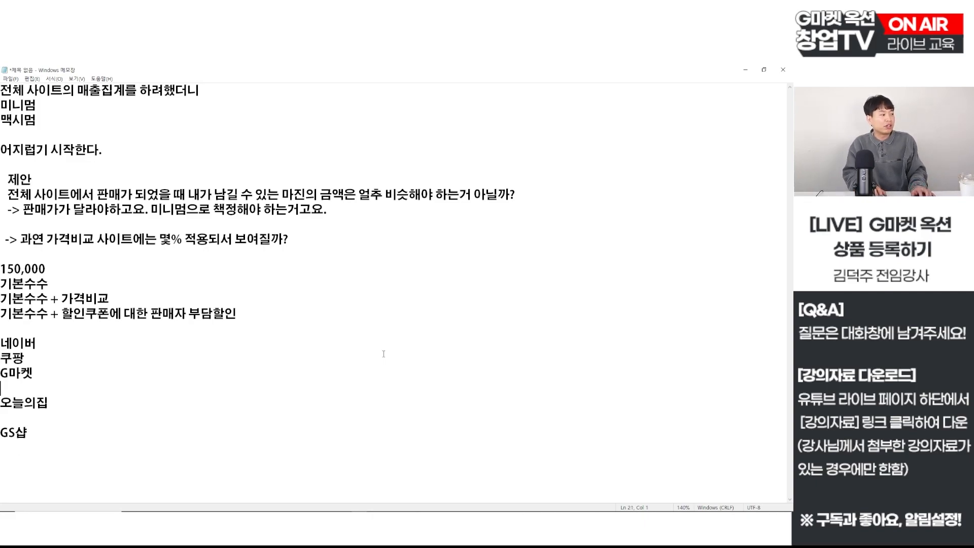
key(Down)
key(Delete)
key(Down)
key(Delete)
Step: Below the site list, leave a blank line and write "할인폭이 없어진거죠. -> 아무것도 할 수 없는 상태", indented by one space
key(End)
key(Return)
key(Return)
text(할)
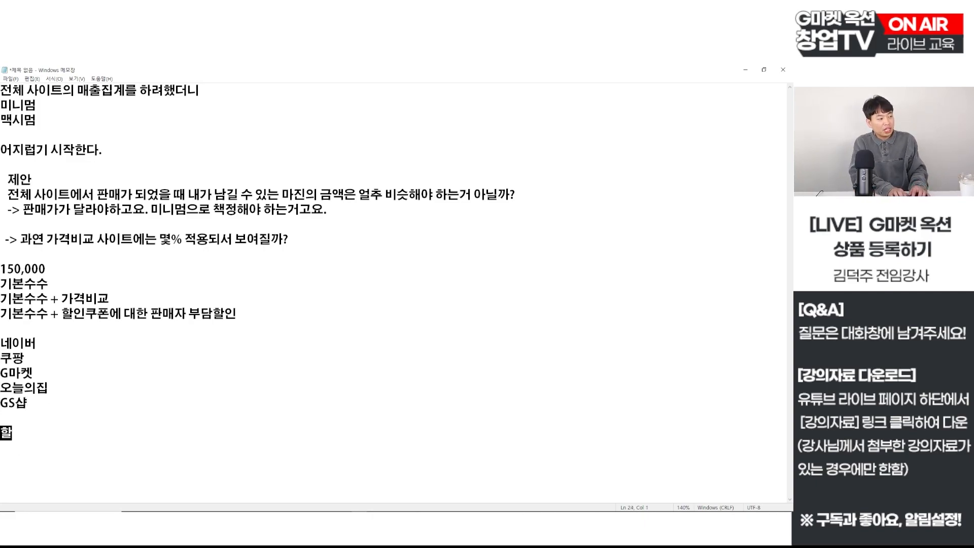
text(인폭이 없어진거죠.)
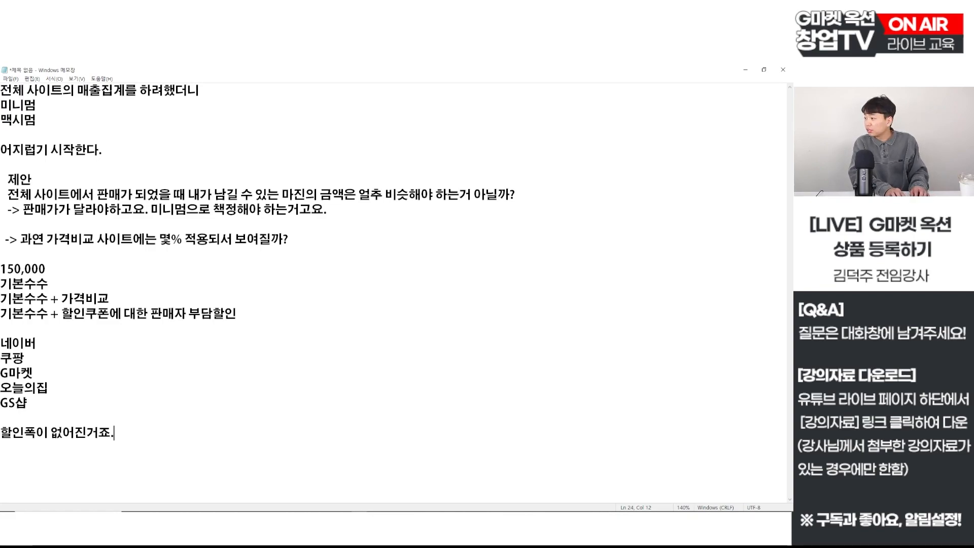
text( -> 아무것도 )
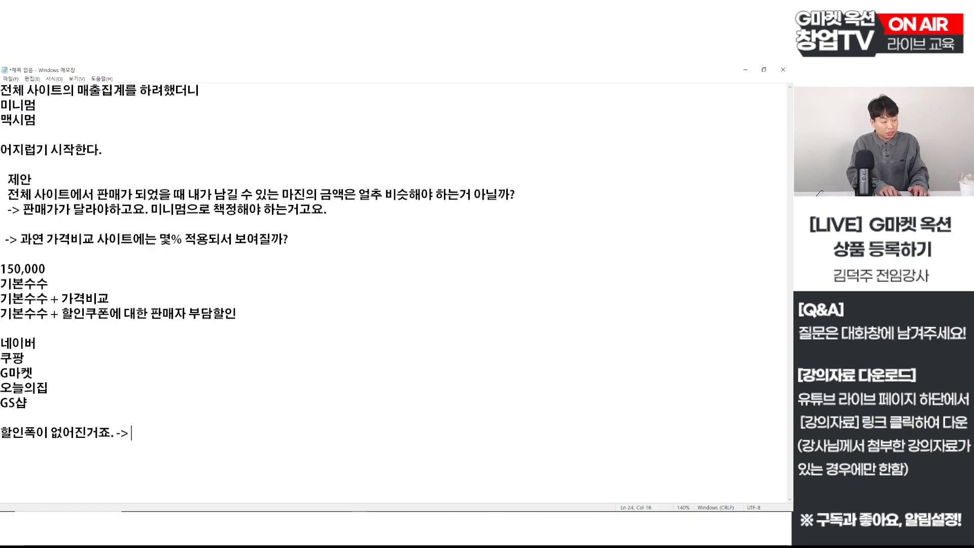
text(할 수 없는 상)
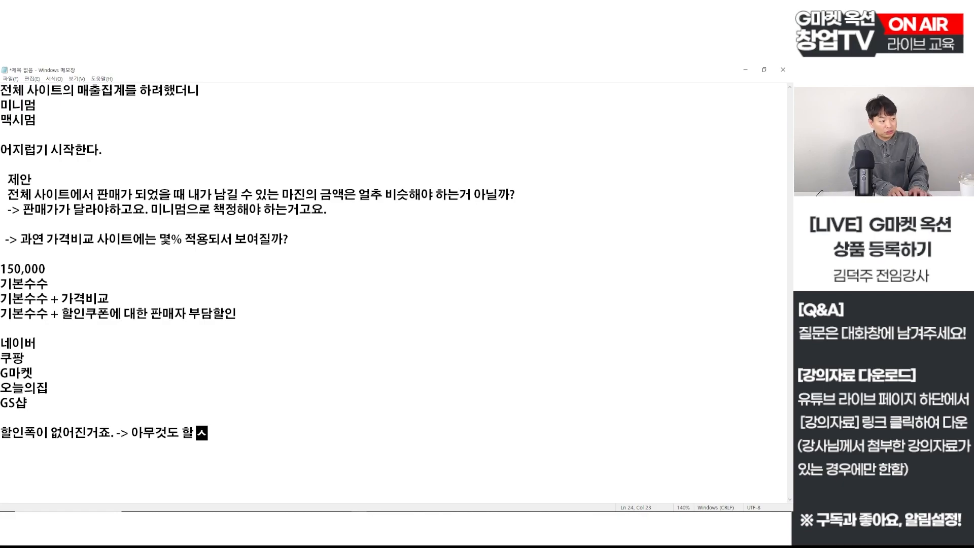
text(태)
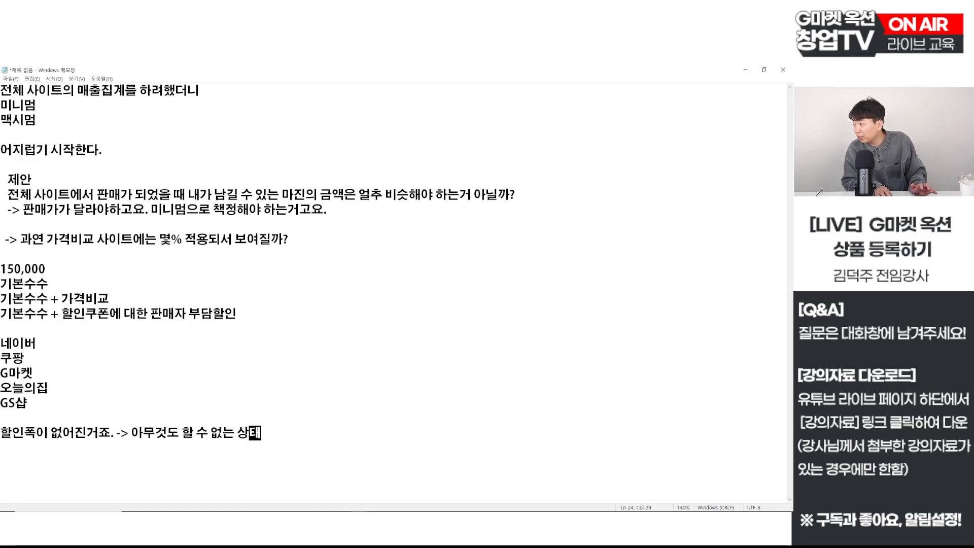
key(End)
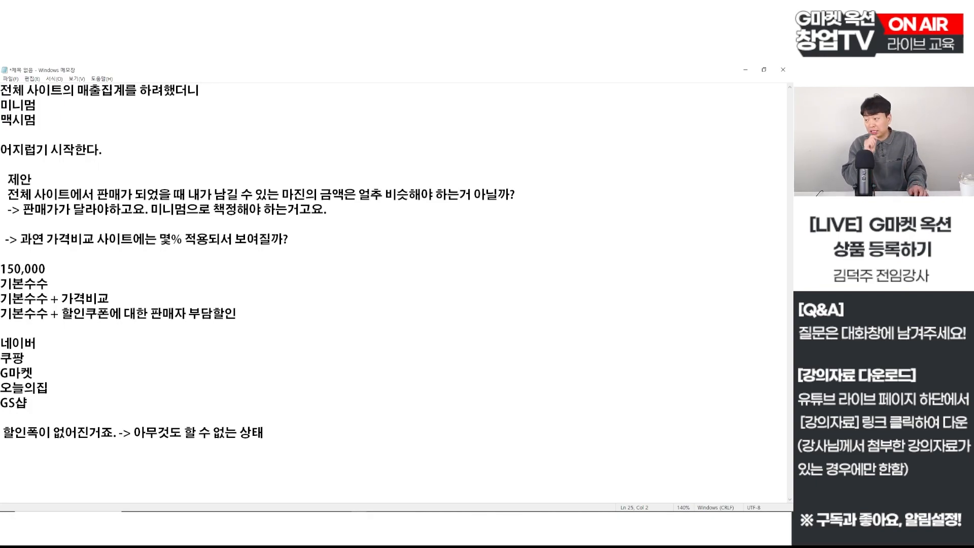
Step: On the following line, write "높게 형성되게 한 후에 고객반응보면서 시스템적용 되는 형태 보면서 내려와야 한다."
text(높)
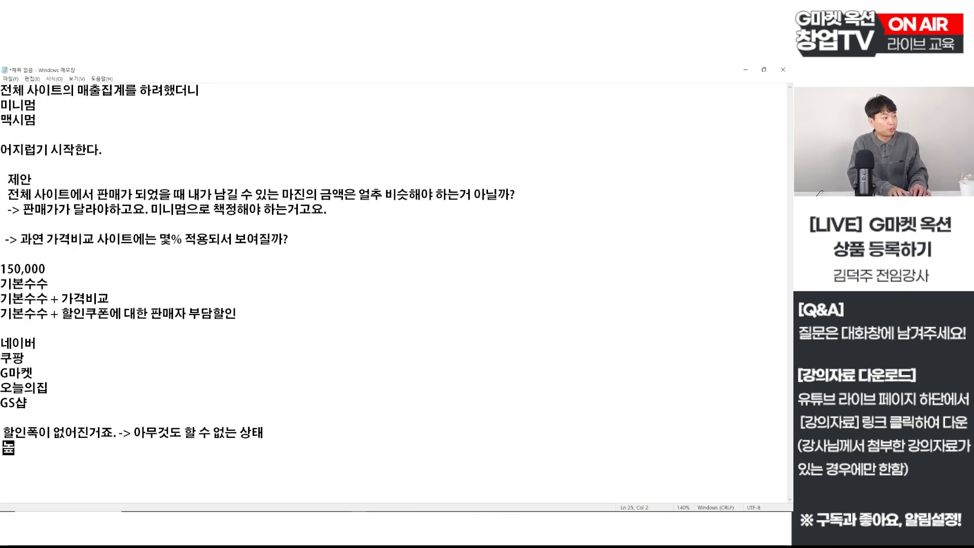
text(게 형성되게)
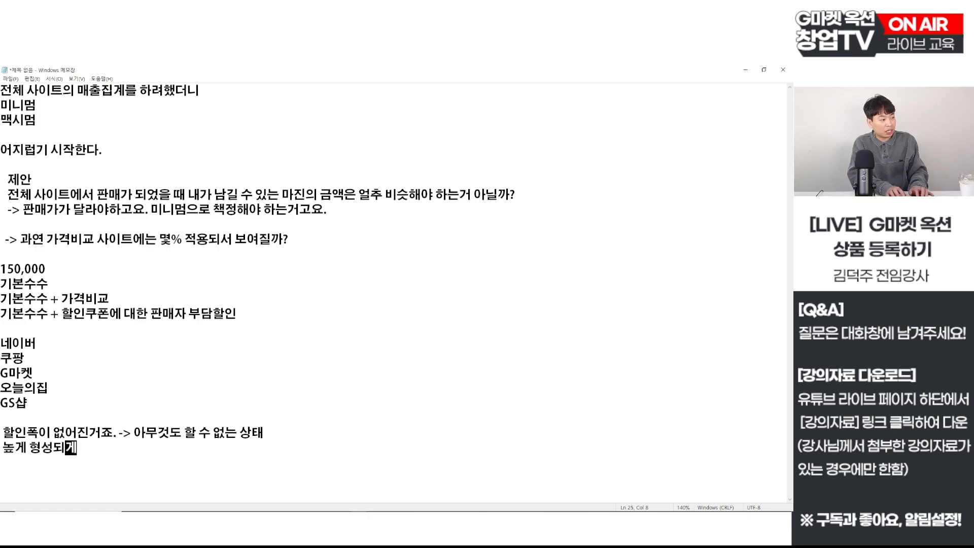
text( 한 후에)
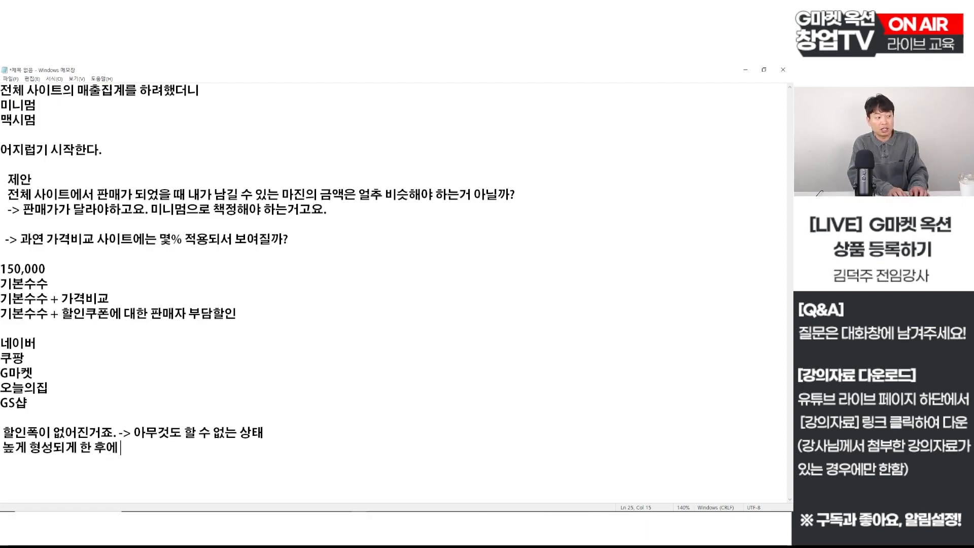
text( 고객반응보녀)
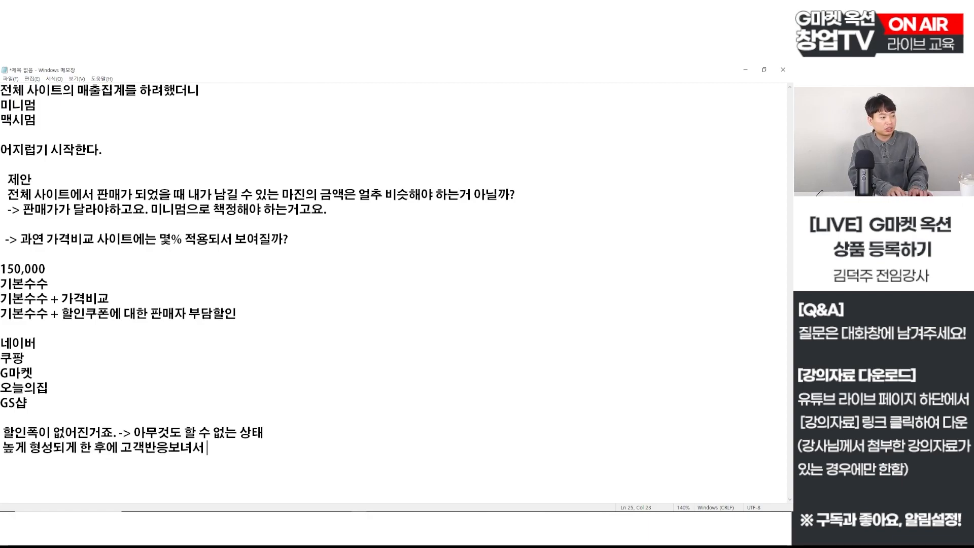
key(BackSpace)
text(면서 시;)
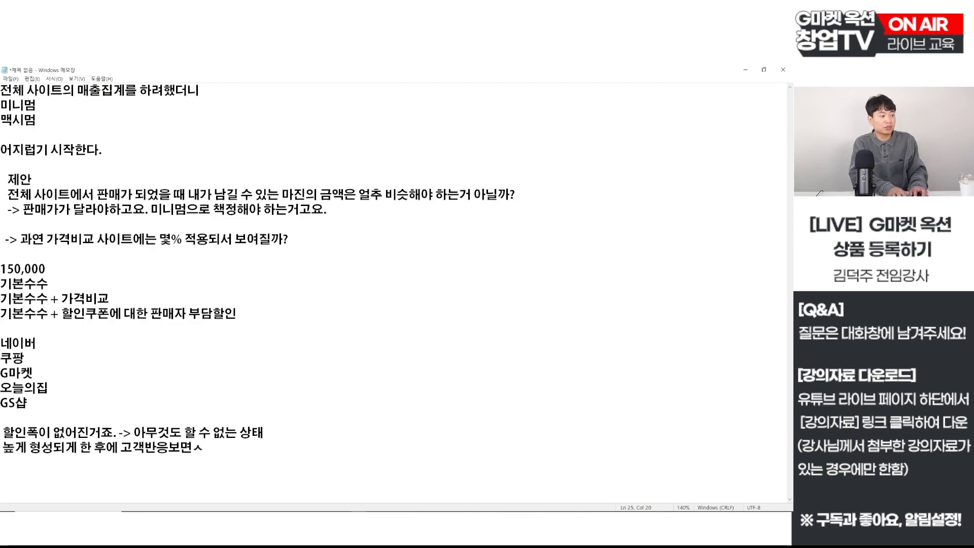
key(BackSpace)
text(스)
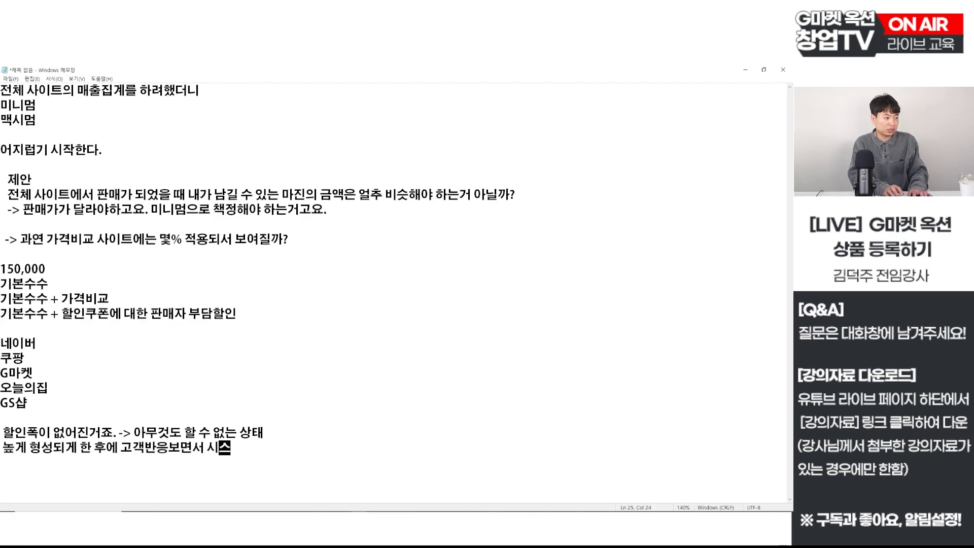
text(템적용 되는)
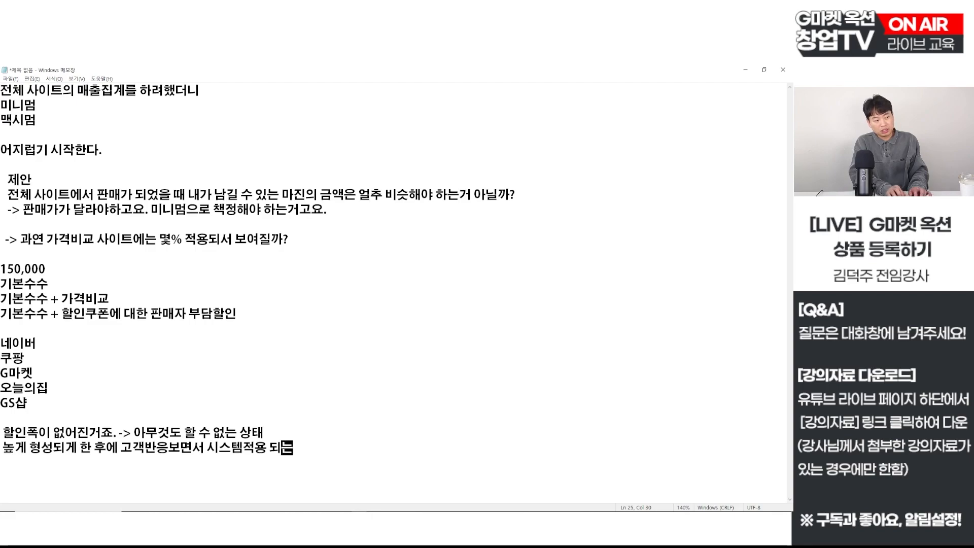
text( 형태 보면서 내려와한다)
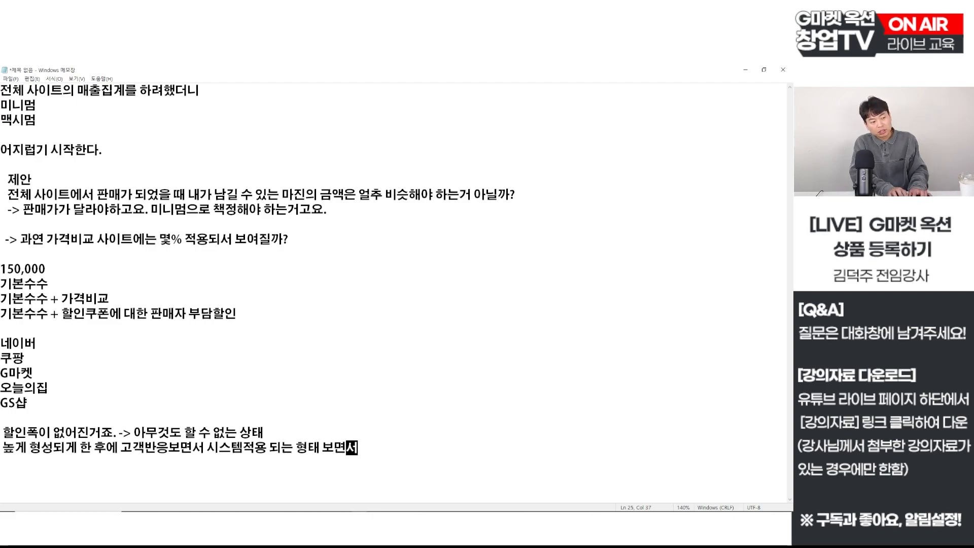
key(BackSpace)
key(BackSpace)
key(BackSpace)
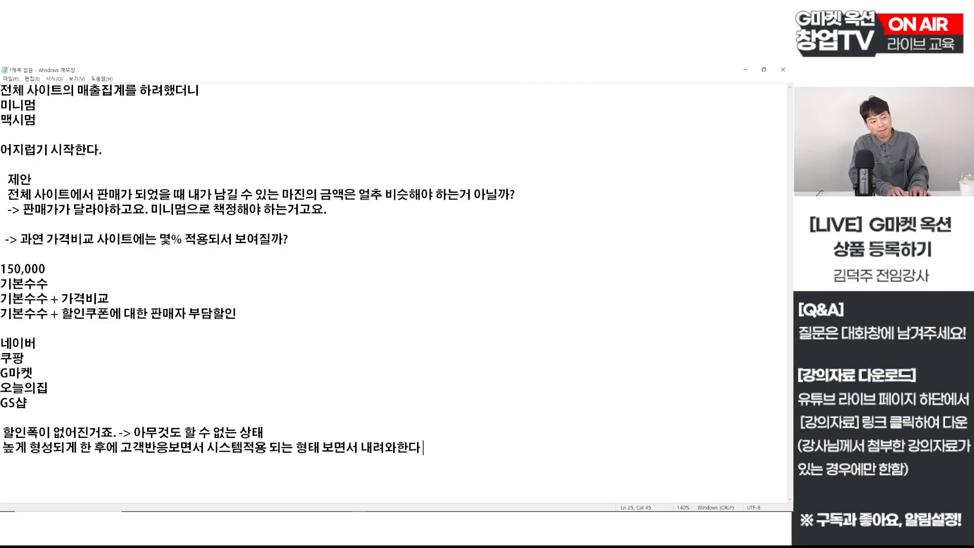
text(야 한다.)
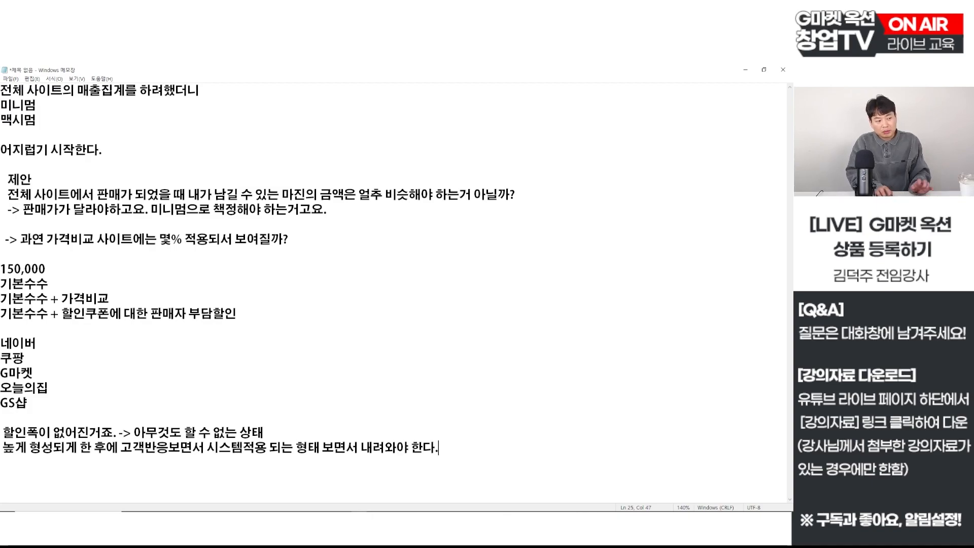
Step: After a blank line, add "맥스수수료를 기준으로 판매가를 잡아가야 한다." and end it with empty lines
key(Return)
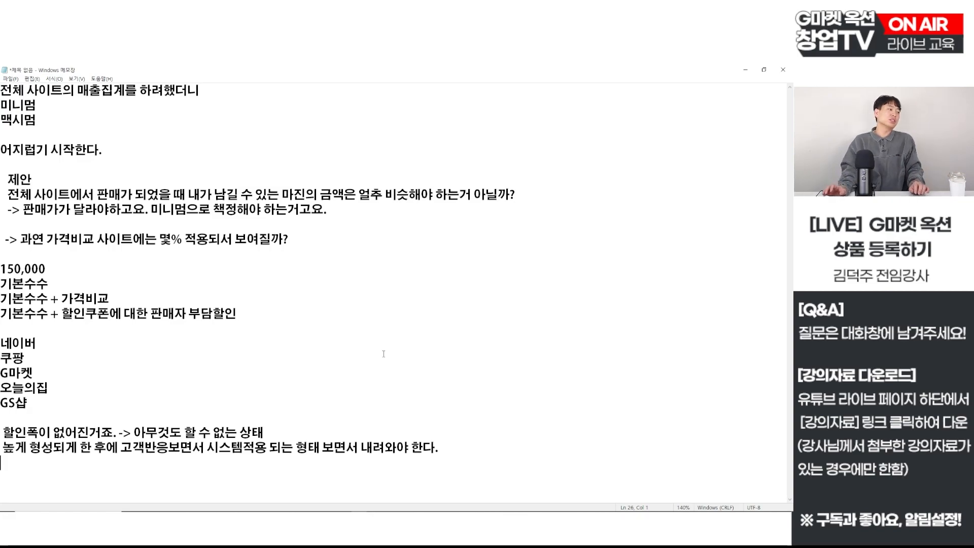
key(Return)
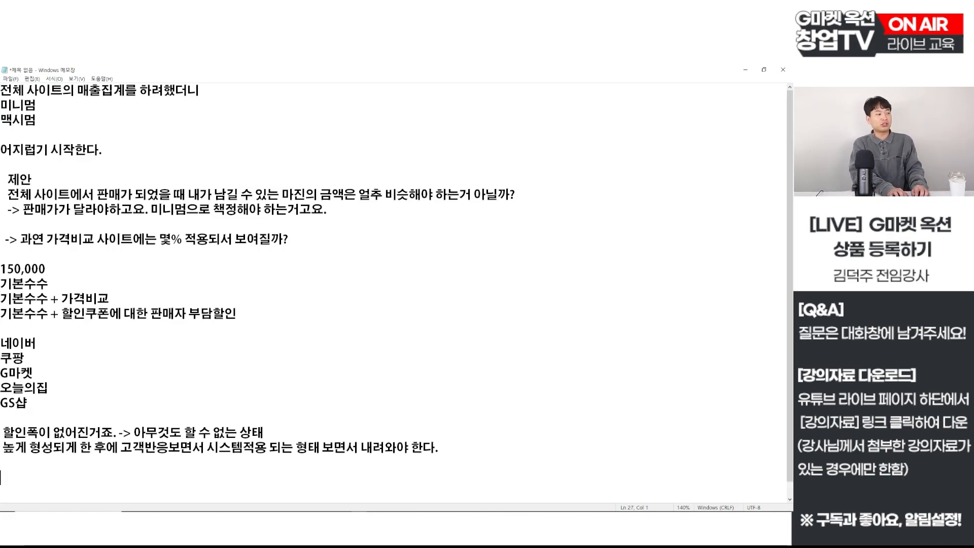
text(맥스수수료를 기준)
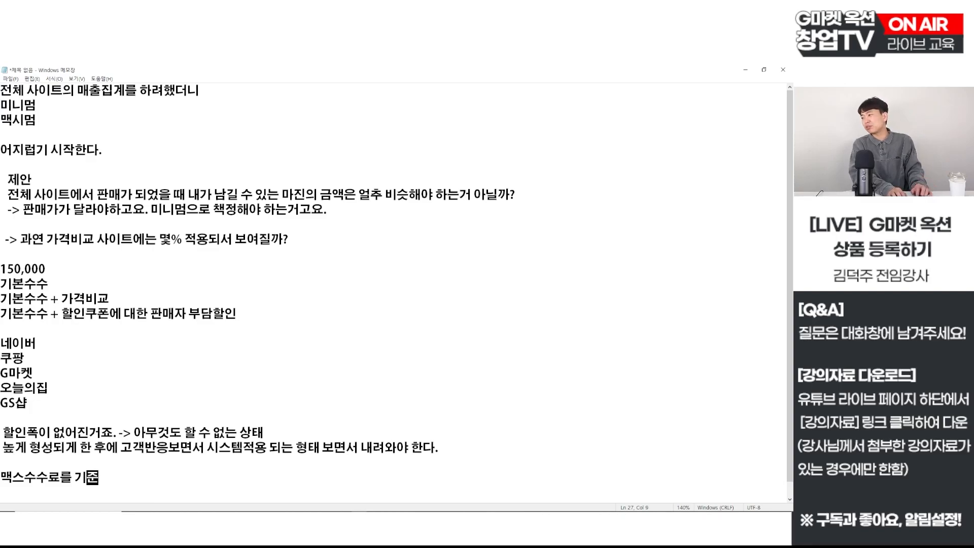
text(으로 판매가트)
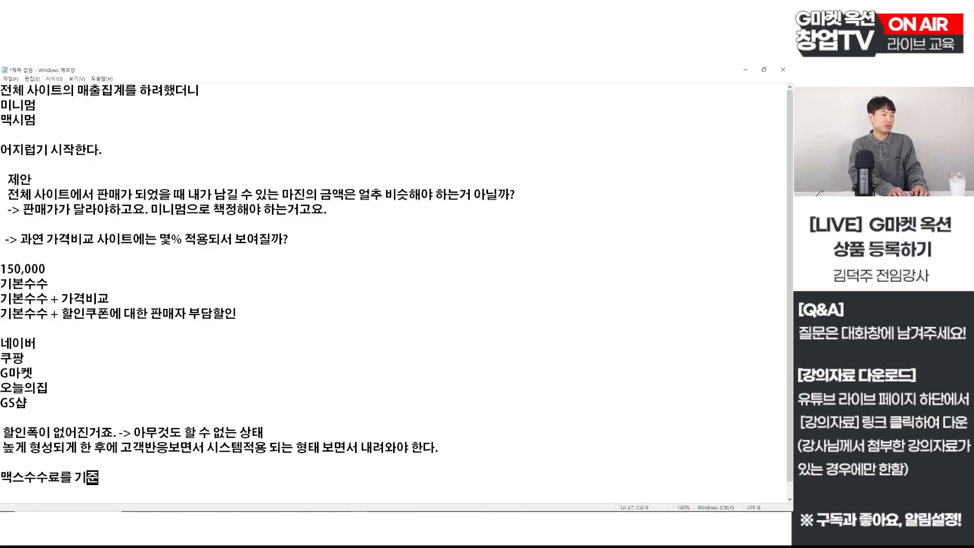
text( 잡아가야 ㅎ)
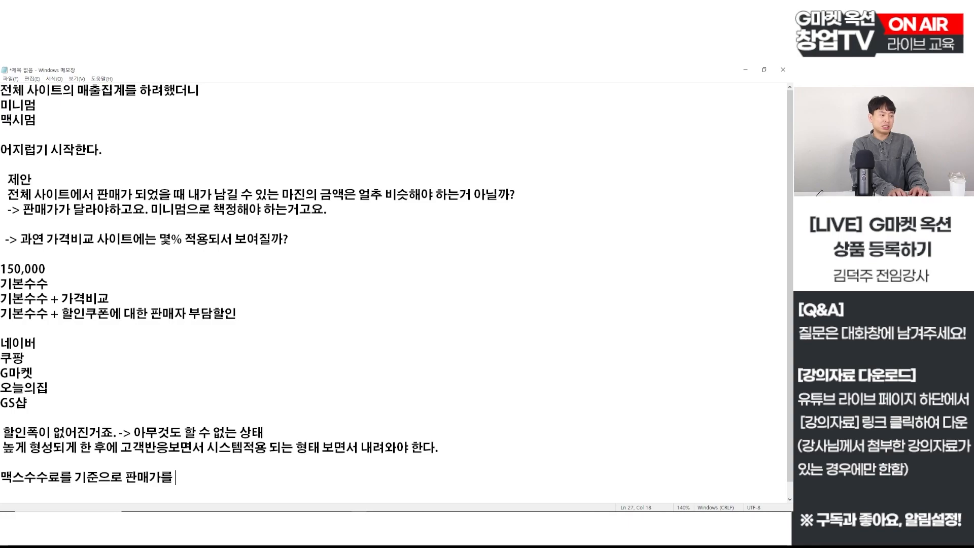
text(한다.)
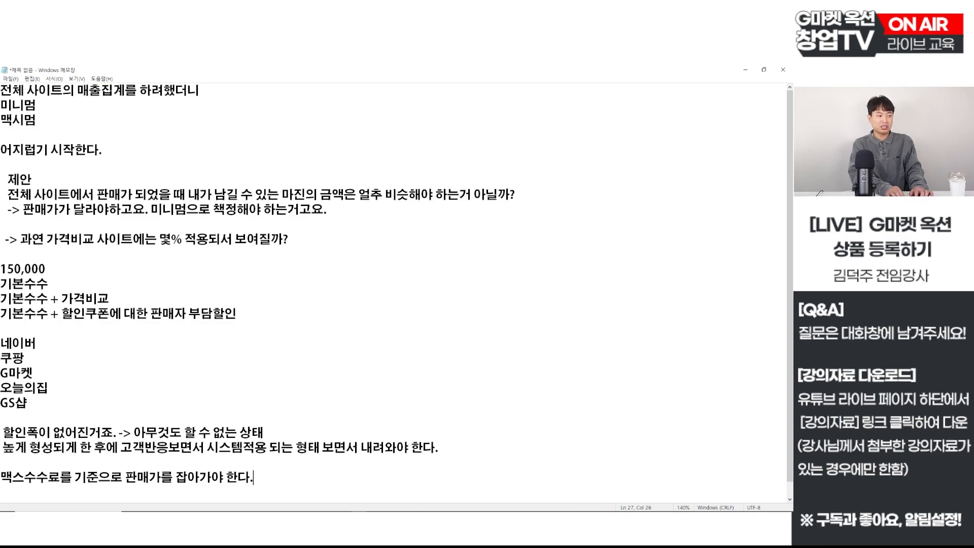
key(Return)
key(Return)
key(Return)
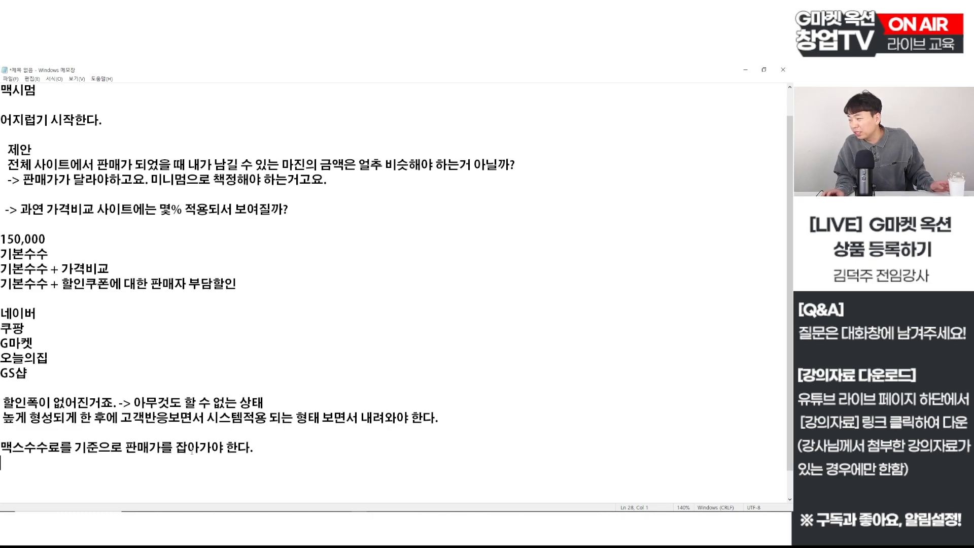
Step: Look over the whole pricing note from the sales summary lines to the closing sentence
click(212, 377)
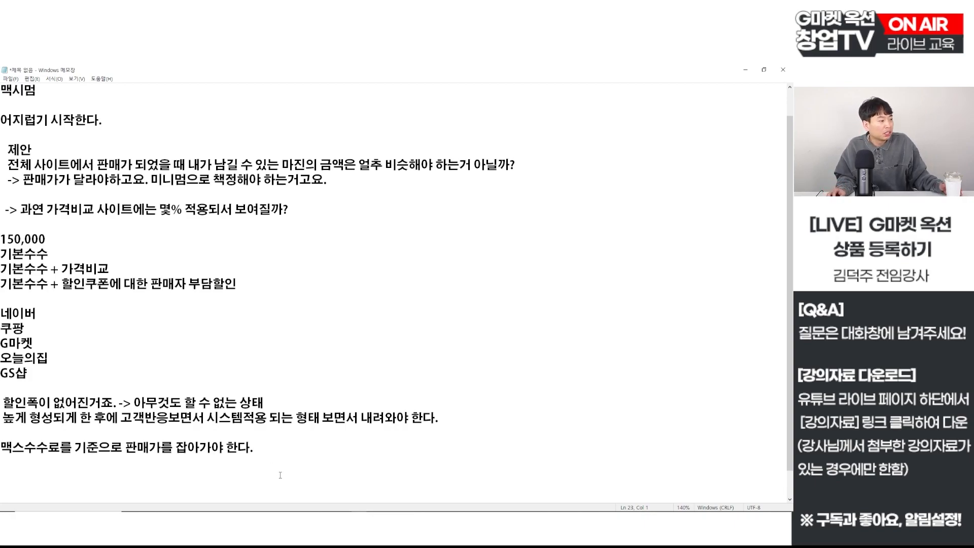
key(ctrl+a)
scroll(235, 447, up, 1)
click(240, 300)
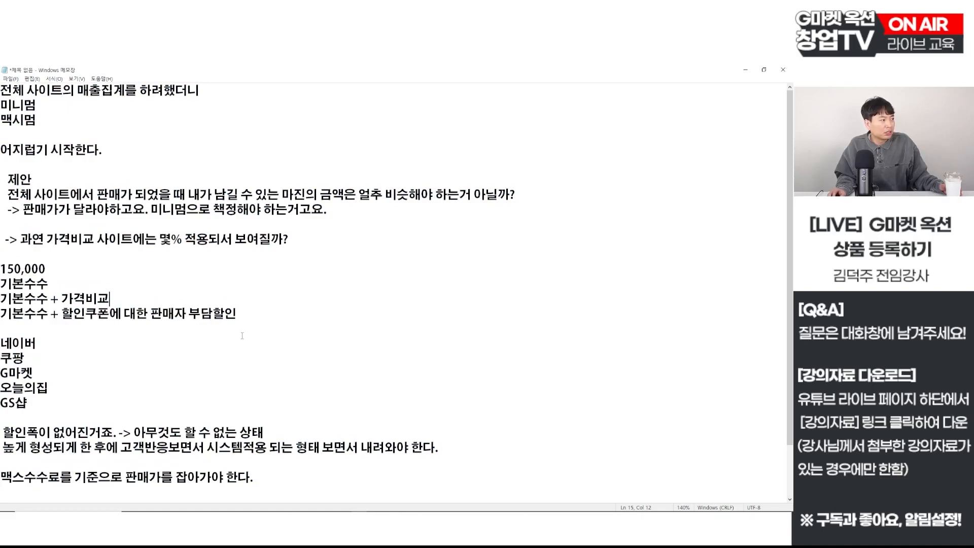
scroll(260, 338, down, 2)
scroll(259, 338, up, 1)
scroll(259, 338, down, 1)
Step: Switch to the 상품등록폼 workbook in Excel and go through the input cells from the 옵션 rows to the 상품이미지 row
mouse_move(272, 512)
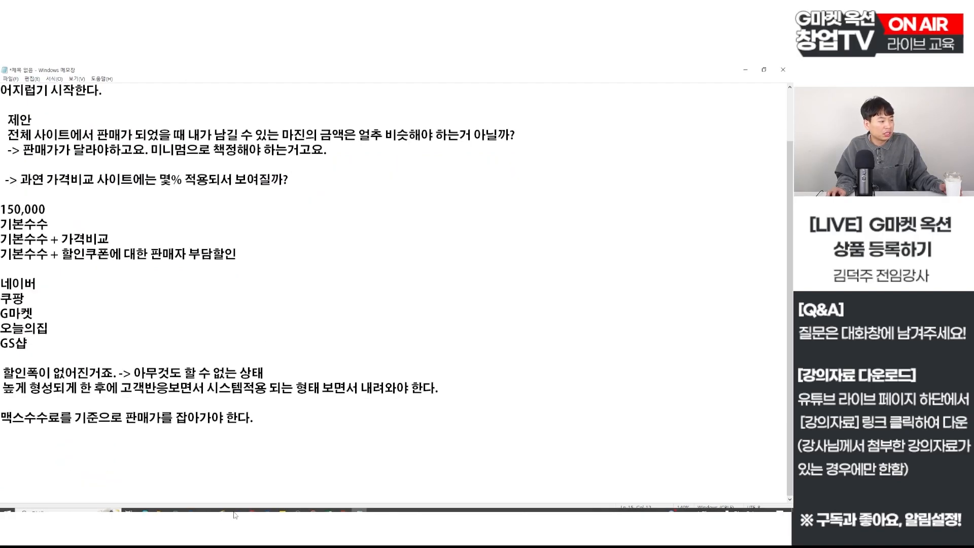
click(329, 506)
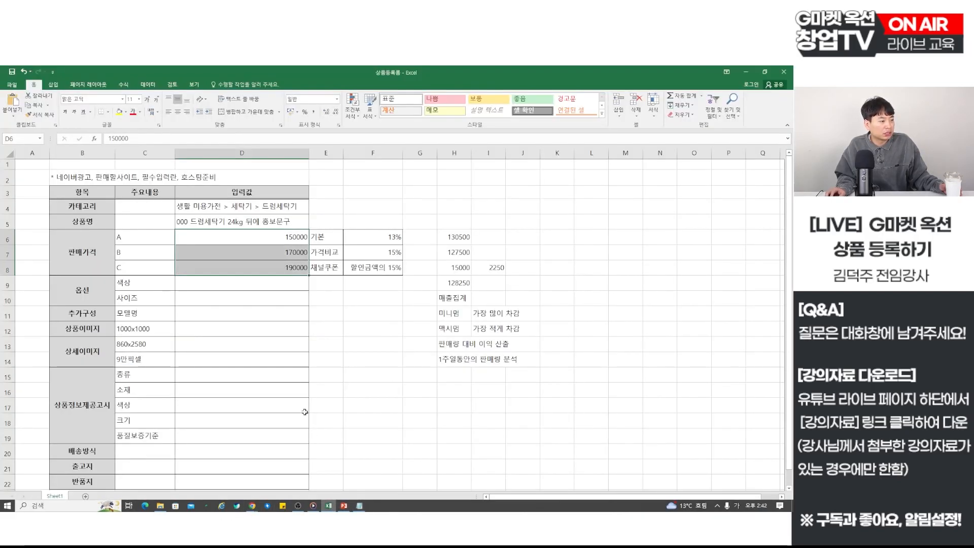
drag(248, 278, 251, 301)
key(Down)
key(Down)
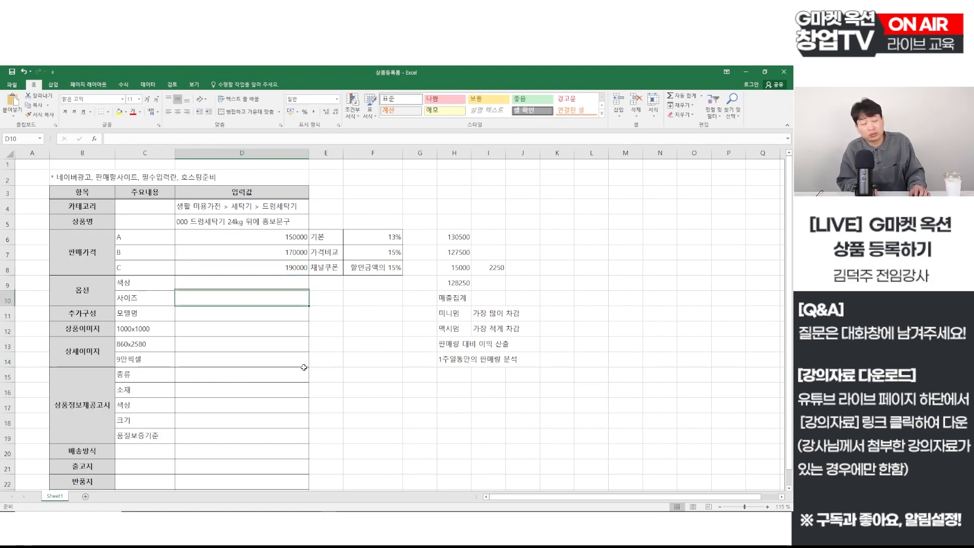
key(shift+space)
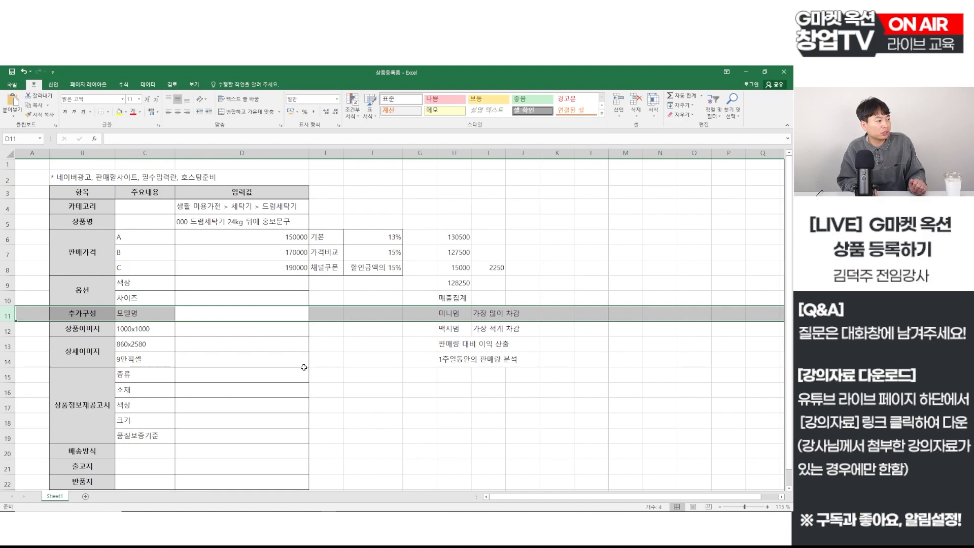
key(Down)
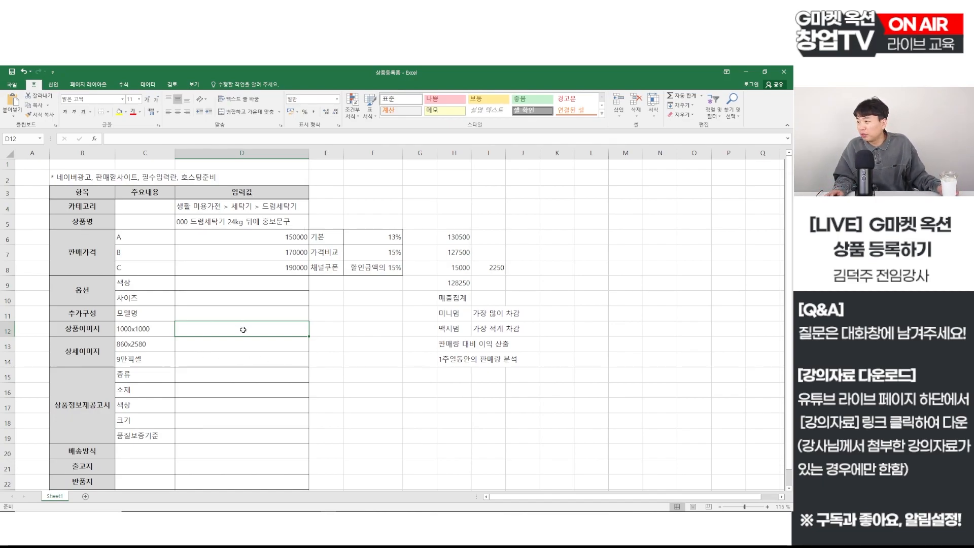
Step: Highlight the 상세이미지 section across its two rows, and select its 860x2580 size cell
click(245, 350)
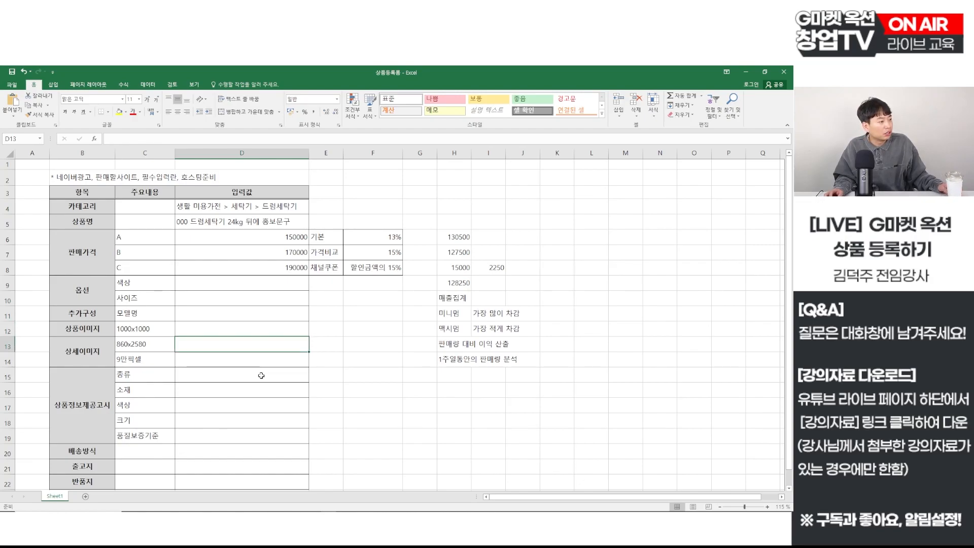
click(81, 349)
drag(130, 357, 238, 366)
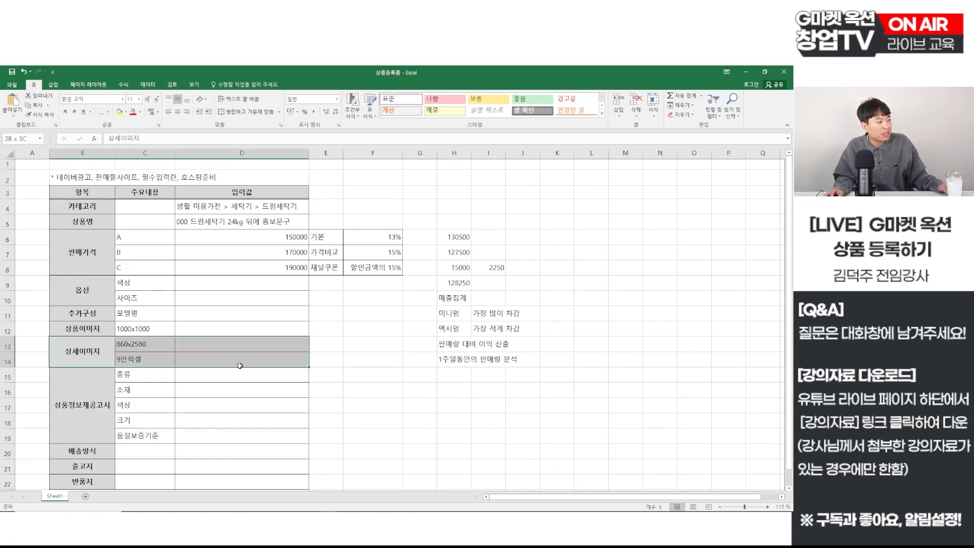
click(122, 345)
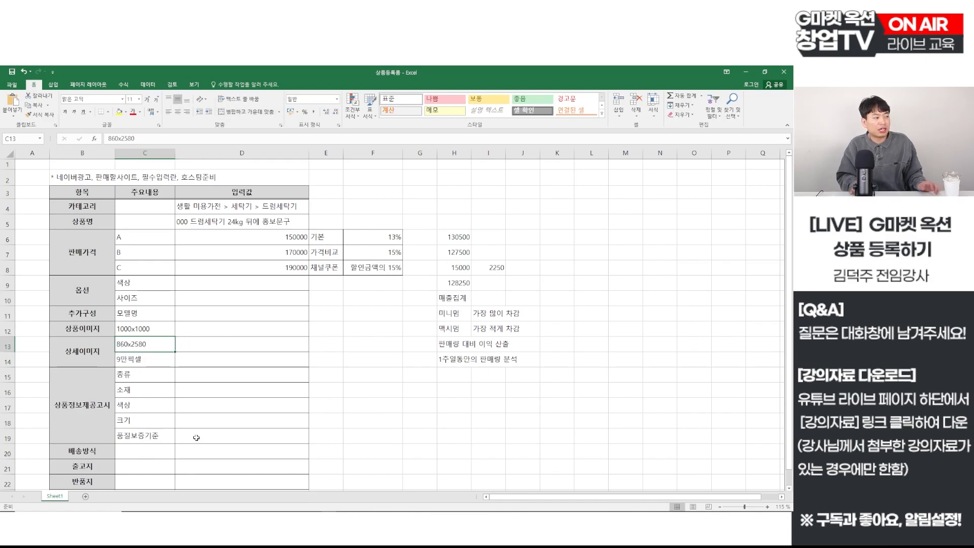
Step: Zoom in on the 상세이미지 section and check its 9만픽셀 and 860x2580 size cells
scroll(197, 437, up, 3)
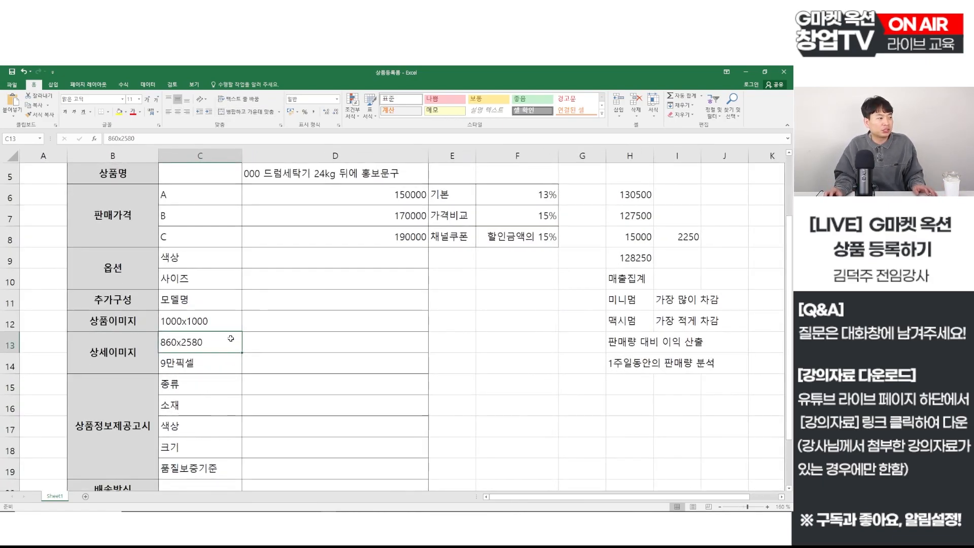
click(208, 363)
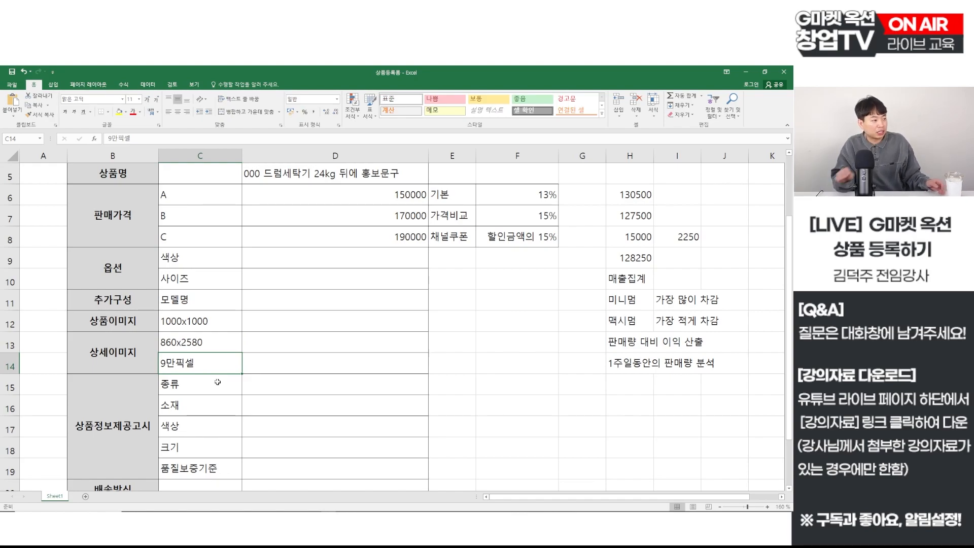
click(200, 344)
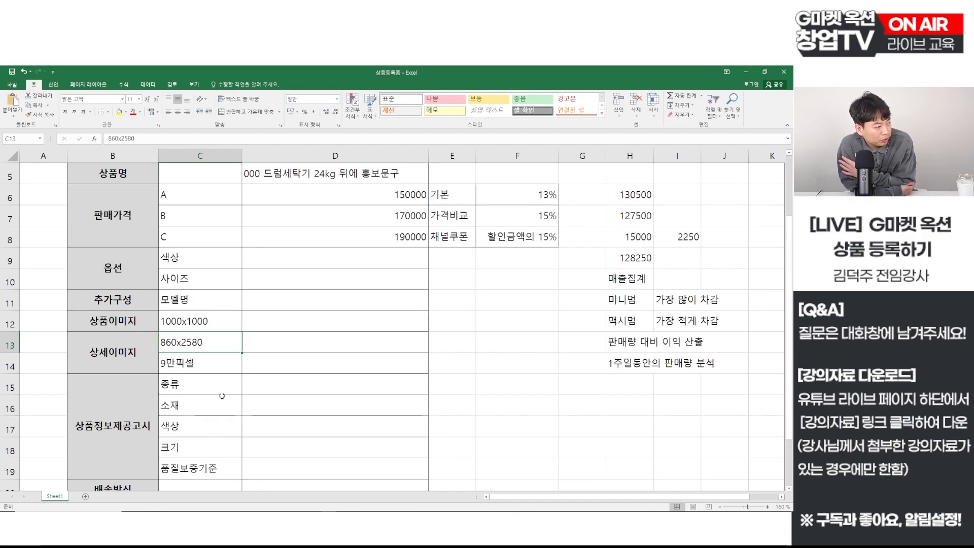
Step: Go through the input cells of the 상품정보제공고시, 배송방식, 출고지 and 반품지 rows
scroll(222, 394, down, 2)
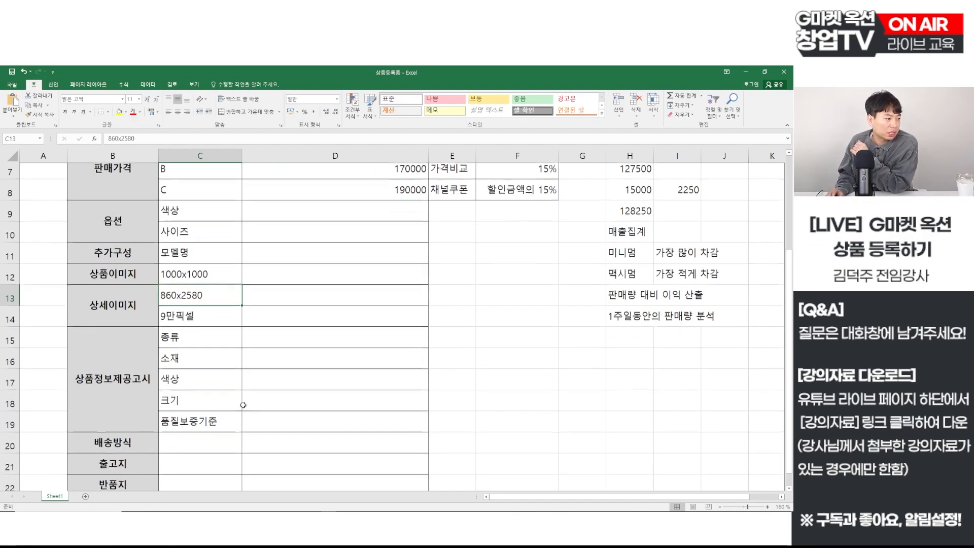
drag(268, 258, 282, 341)
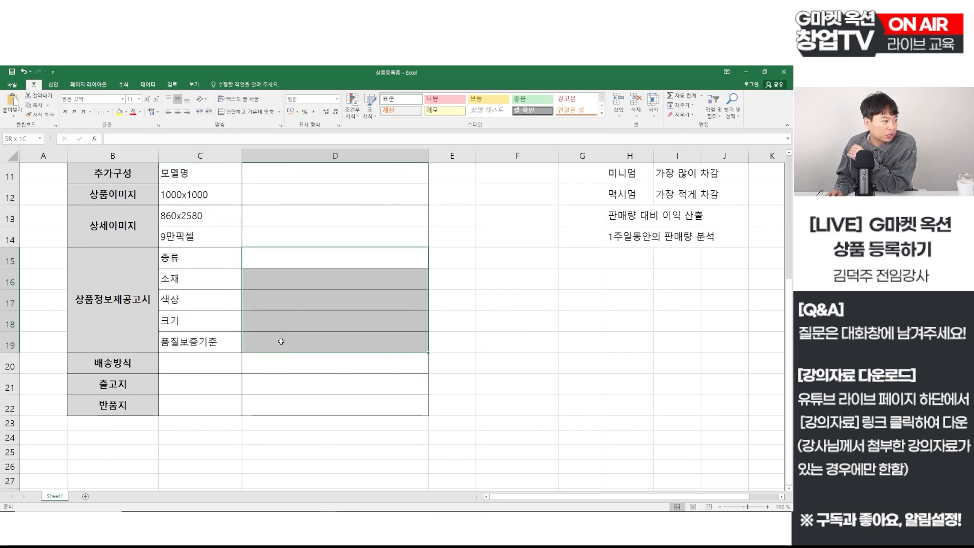
click(226, 389)
click(213, 365)
drag(212, 365, 268, 363)
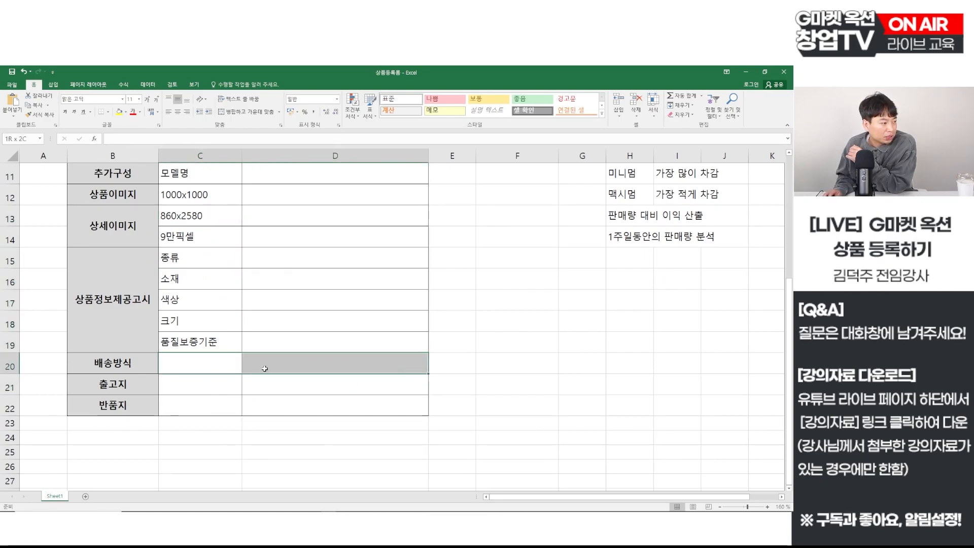
drag(197, 384, 255, 404)
click(517, 405)
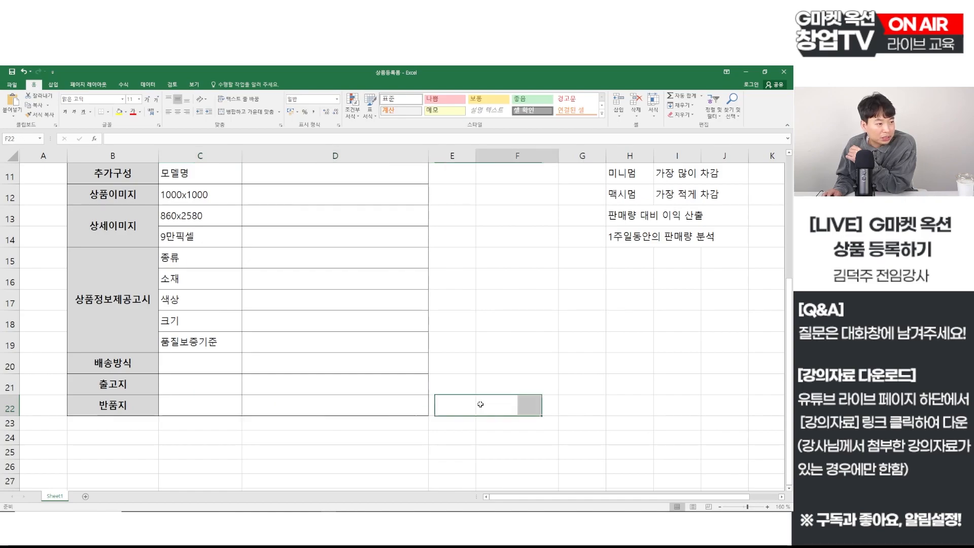
Step: Fill the full 카테고리, 상품명 and 판매가격 rows, 4 through 8, with yellow
scroll(442, 415, up, 3)
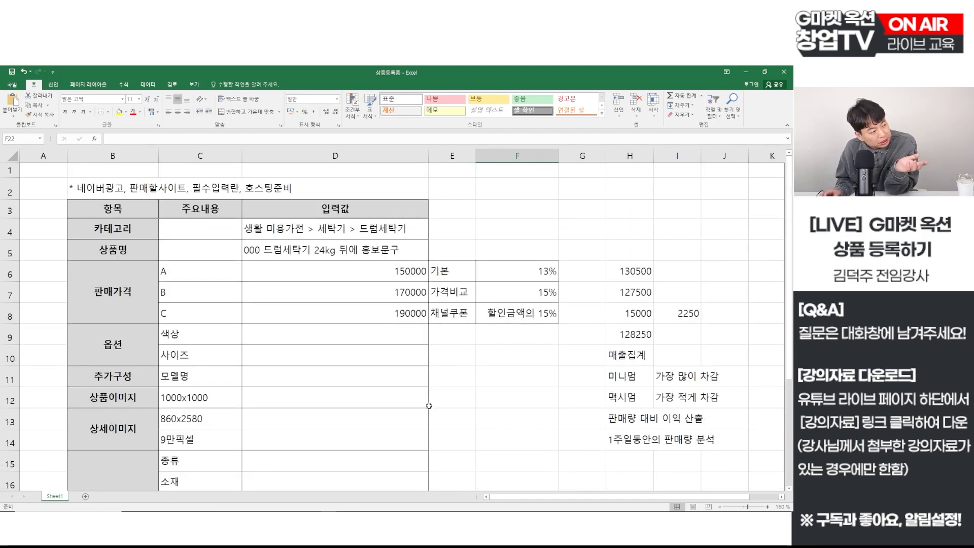
drag(294, 229, 297, 248)
drag(9, 230, 10, 251)
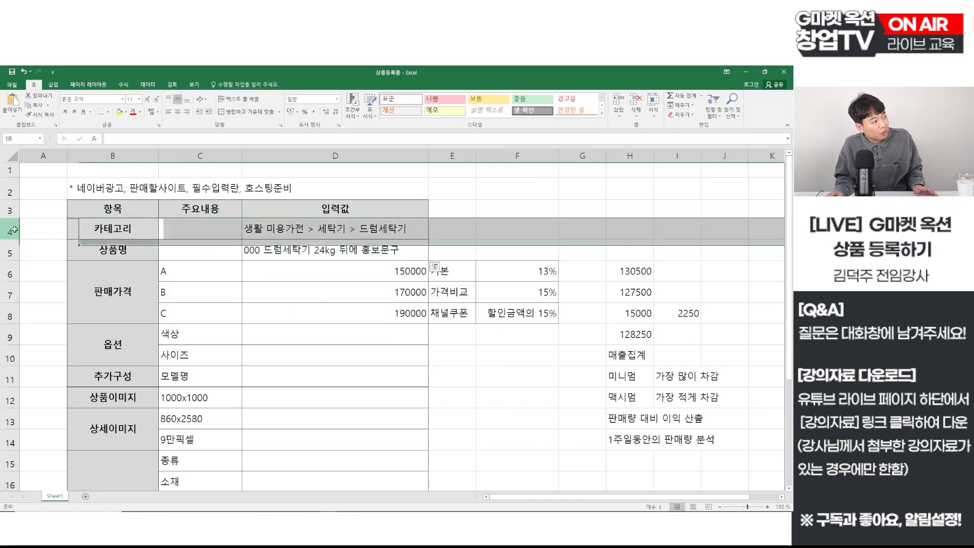
click(118, 112)
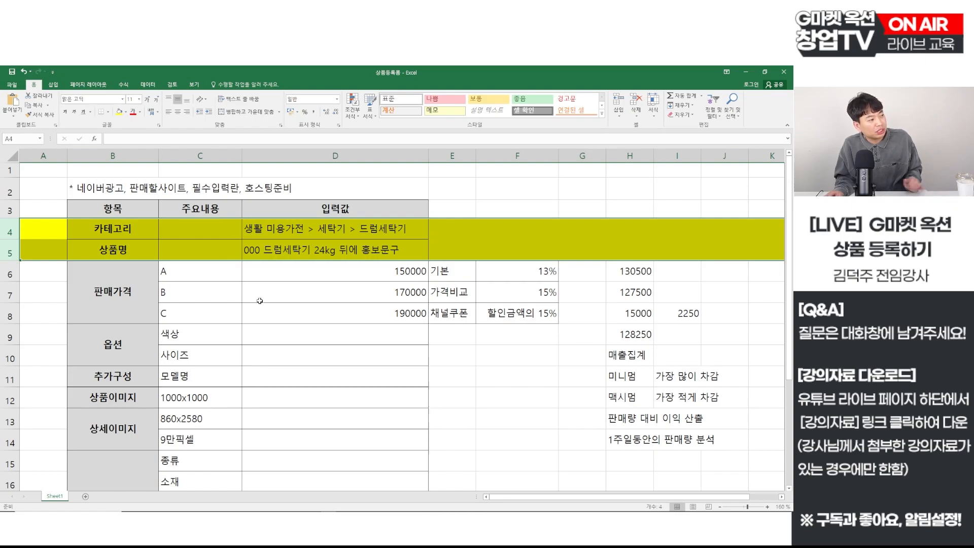
click(274, 317)
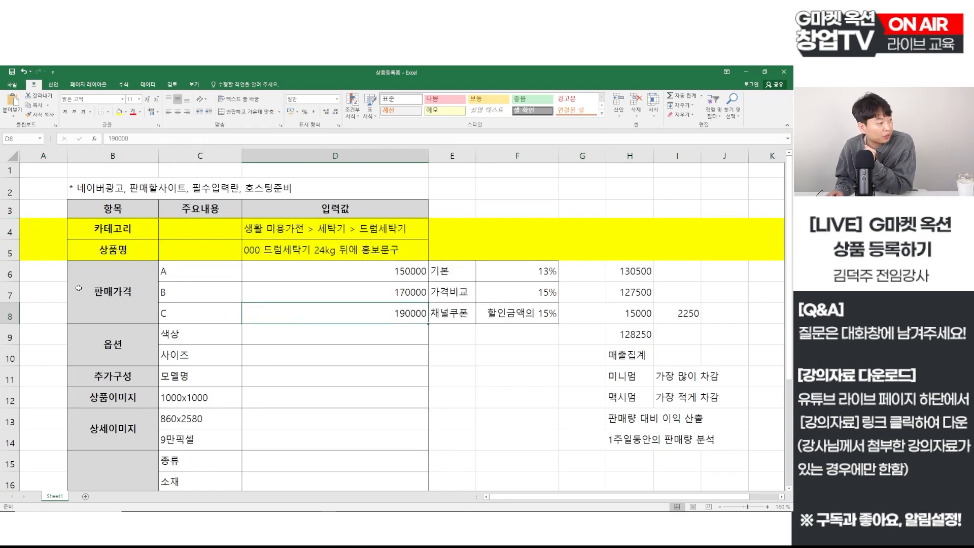
drag(9, 271, 9, 314)
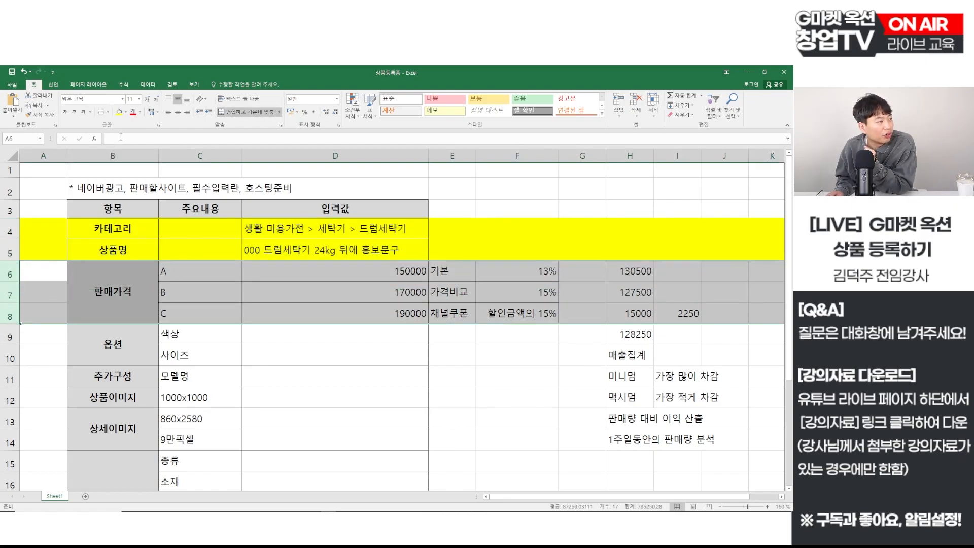
click(118, 111)
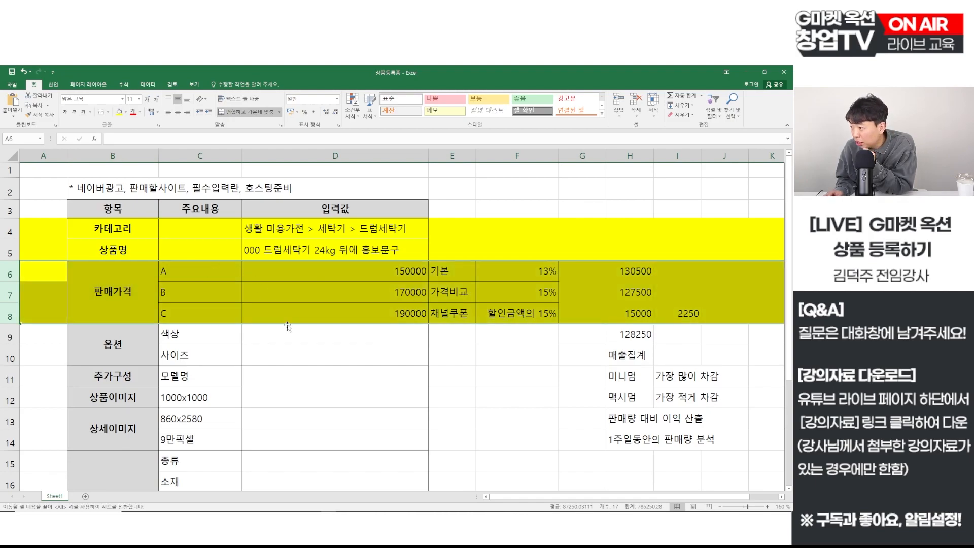
Step: Go over the remaining unfilled sections from the 옵션 rows down to the 반품지 row
drag(111, 336, 285, 438)
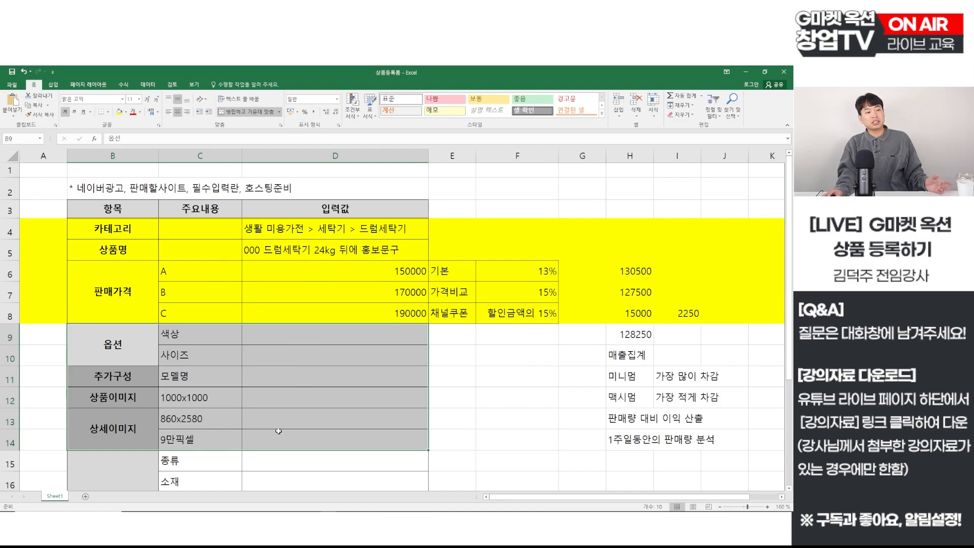
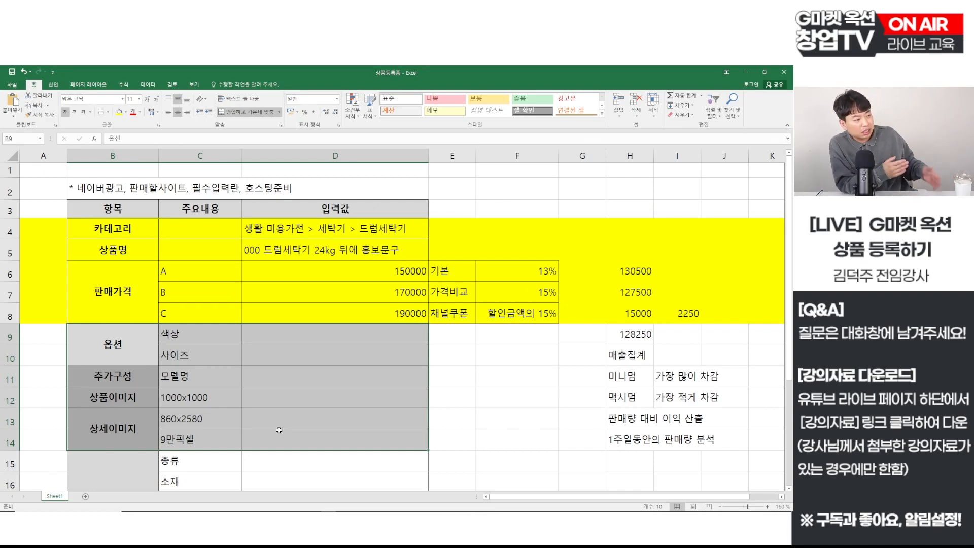
drag(314, 344, 338, 490)
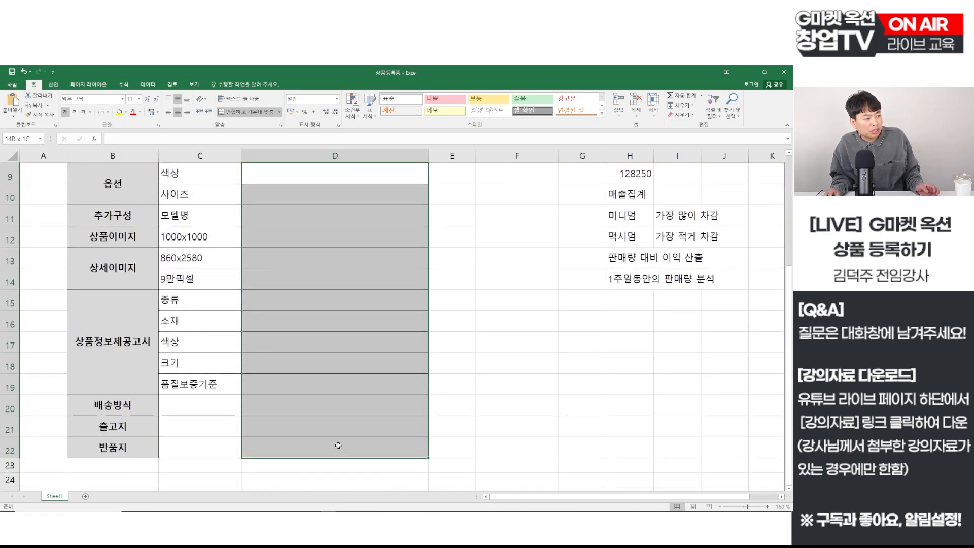
scroll(340, 444, up, 3)
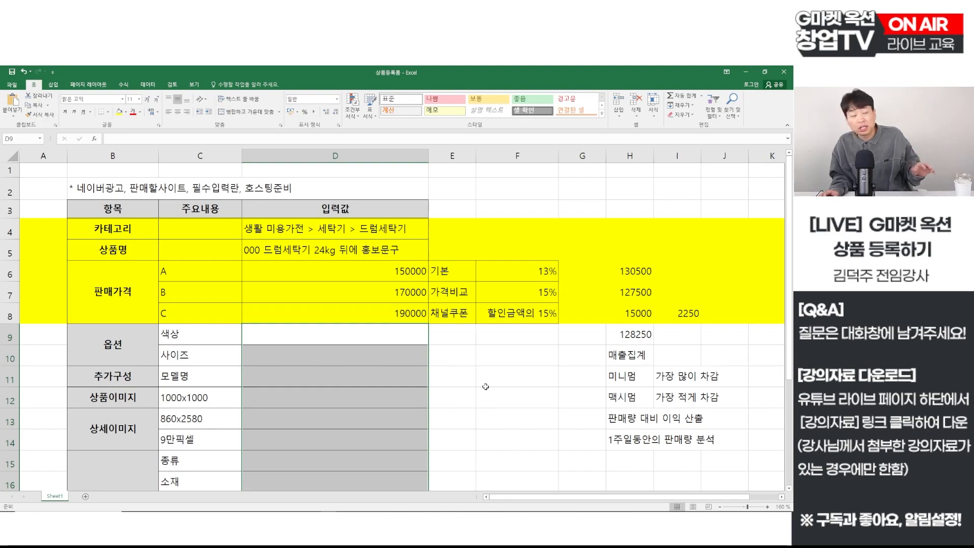
click(332, 336)
Step: Compare the yellow input values in D4 to D8 with the empty input cells starting at the 옵션 rows
drag(289, 228, 307, 317)
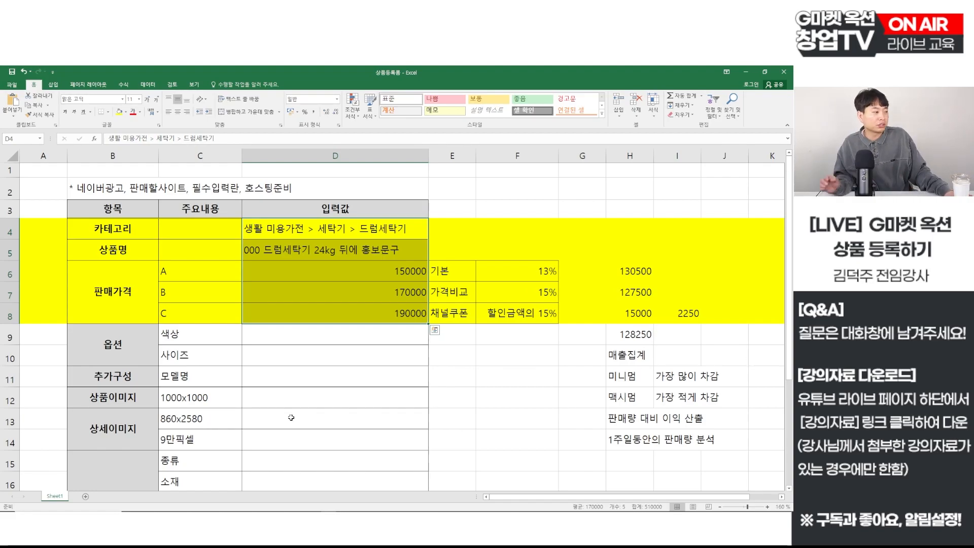
scroll(291, 417, down, 2)
scroll(291, 406, up, 2)
drag(287, 335, 299, 411)
scroll(300, 411, up, 4)
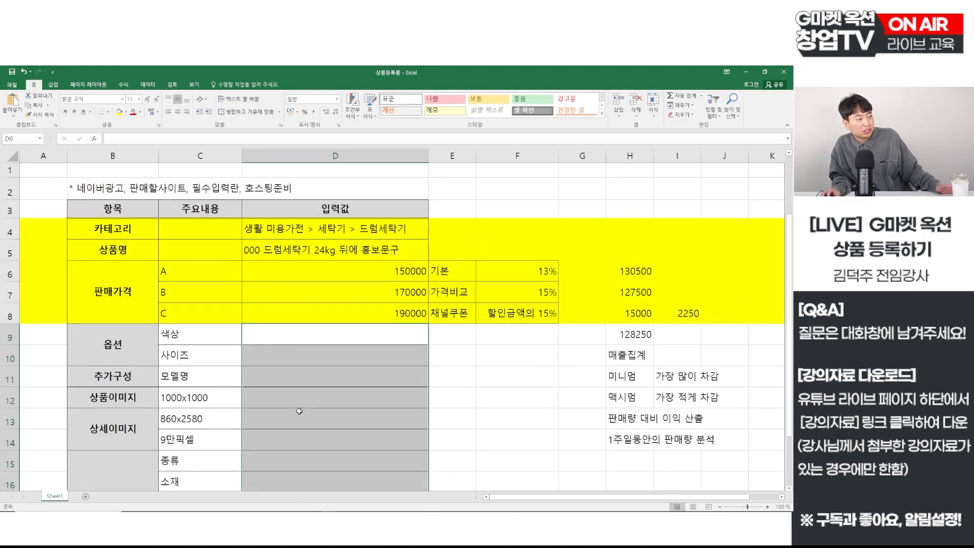
drag(311, 227, 308, 314)
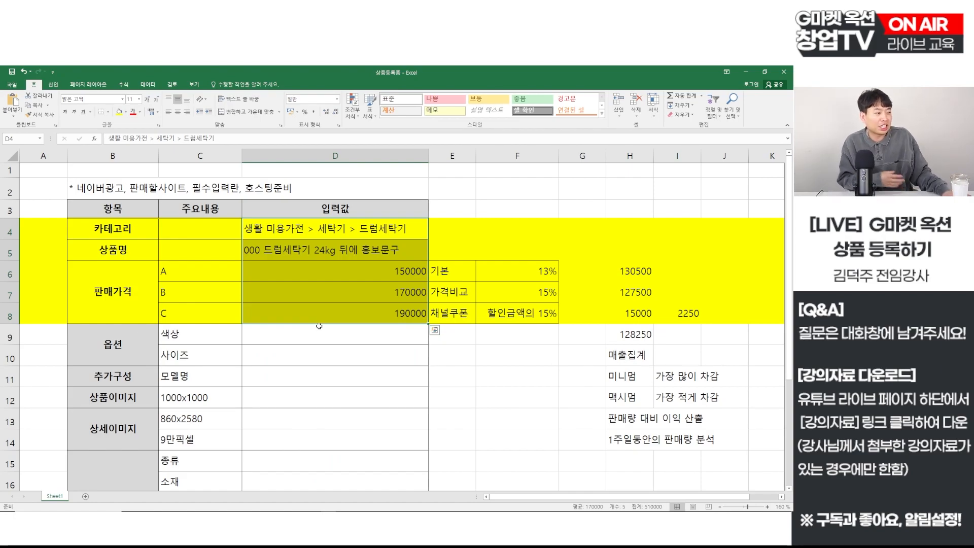
click(451, 398)
Step: Switch to the ESM Plus registration form in Chrome, search the ESM category for 세탁기, and choose 가전 > 생활가전 > 세탁/건조기 > 드럼세탁기
mouse_move(344, 509)
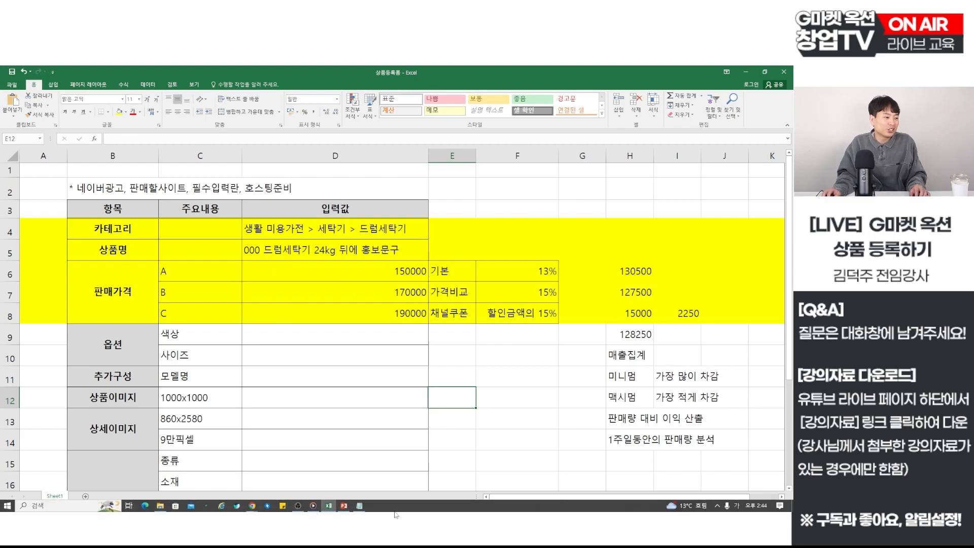
mouse_move(252, 506)
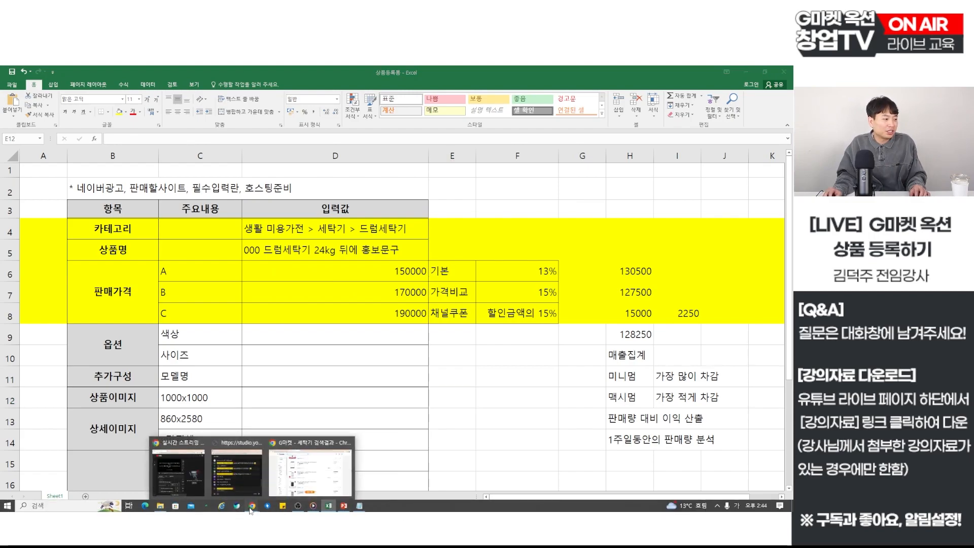
click(331, 480)
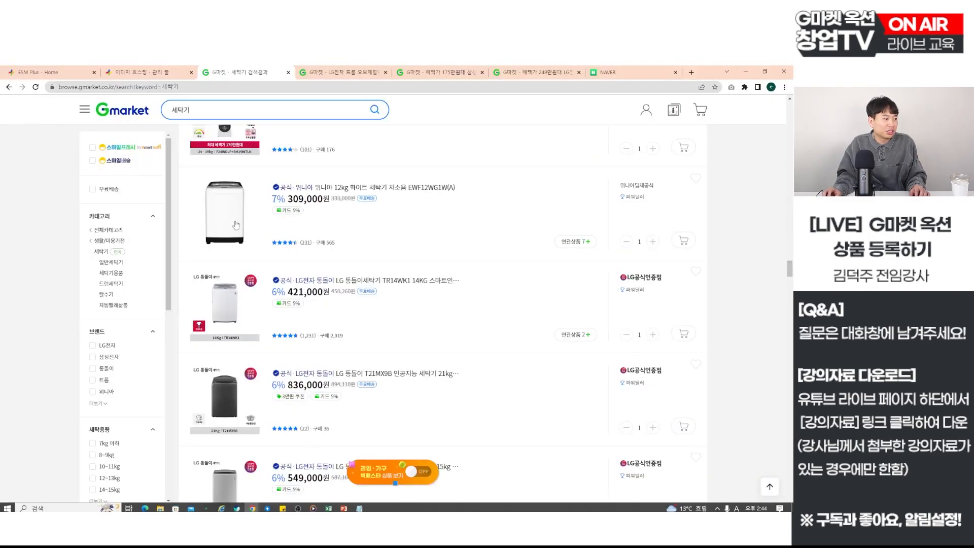
click(39, 72)
scroll(247, 234, down, 3)
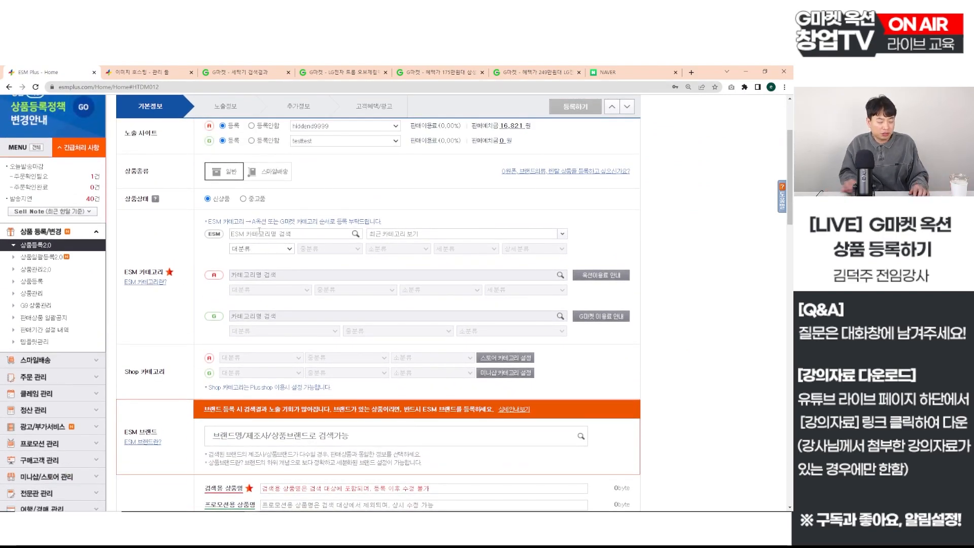
click(259, 232)
text(ㅅㅔ탁기)
key(Return)
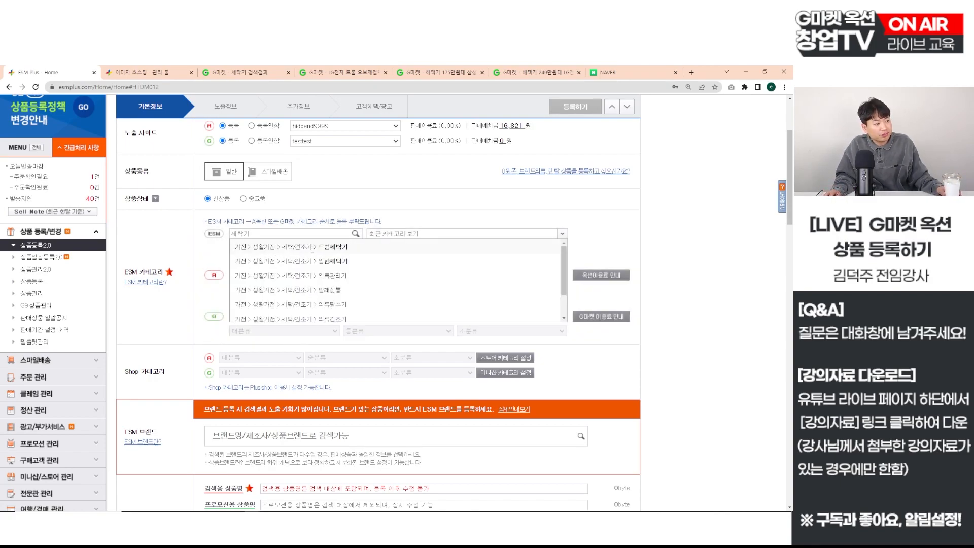
click(312, 247)
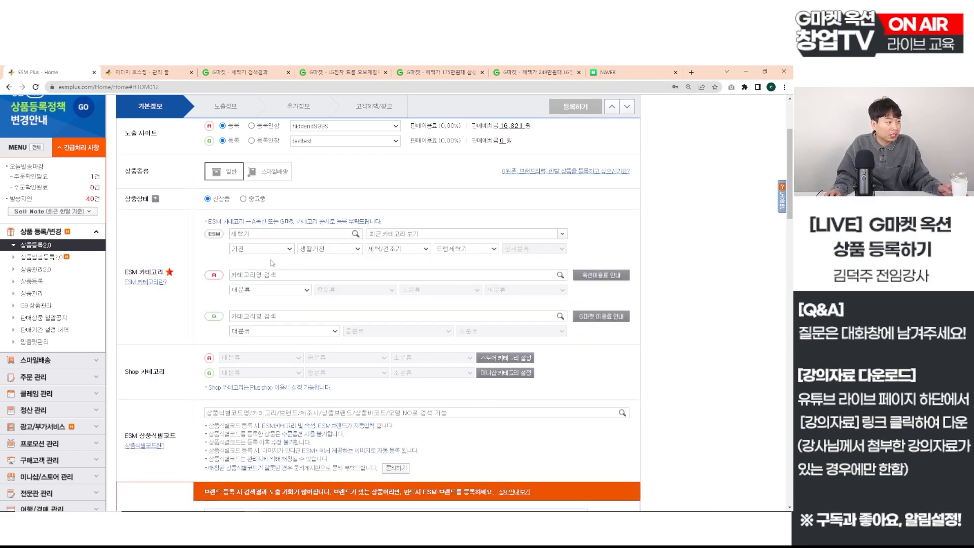
Step: Set the Auction (A) category to 생활/미용가전 > 세탁기 > 드럼세탁기
click(279, 289)
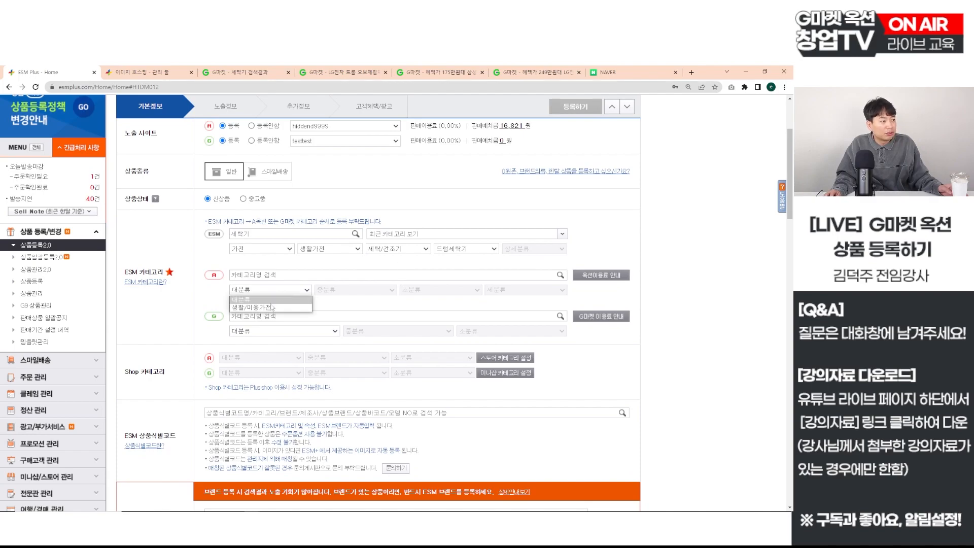
click(272, 308)
click(350, 290)
click(343, 310)
click(424, 291)
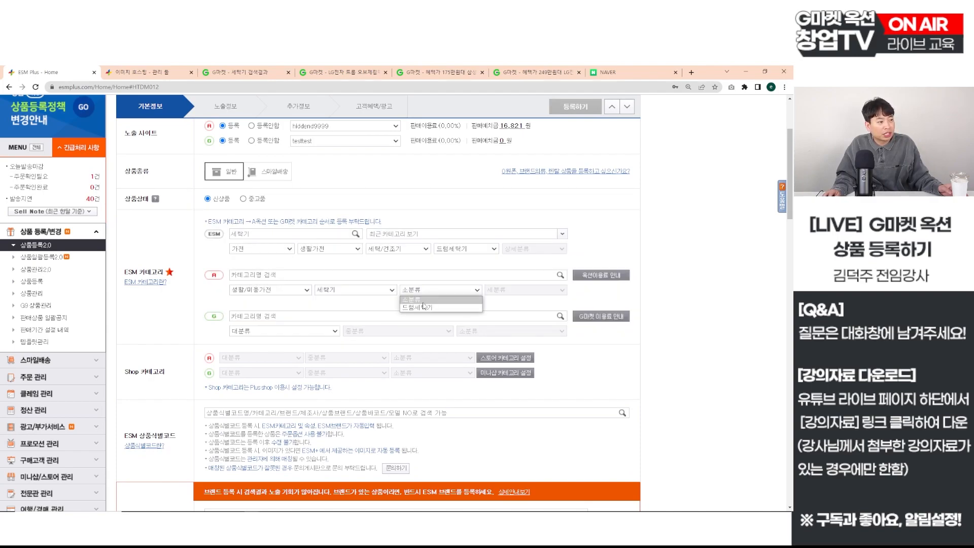
click(422, 306)
Step: Set the Gmarket (G) category to 생활/미용가전 > 세탁기 > 드럼세탁기
scroll(421, 306, down, 2)
click(278, 263)
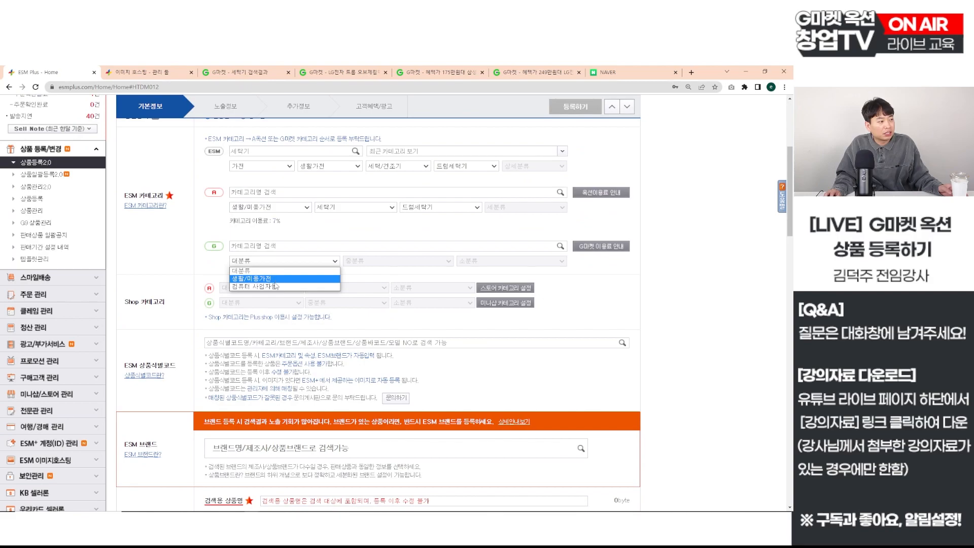
click(277, 278)
click(371, 264)
click(371, 278)
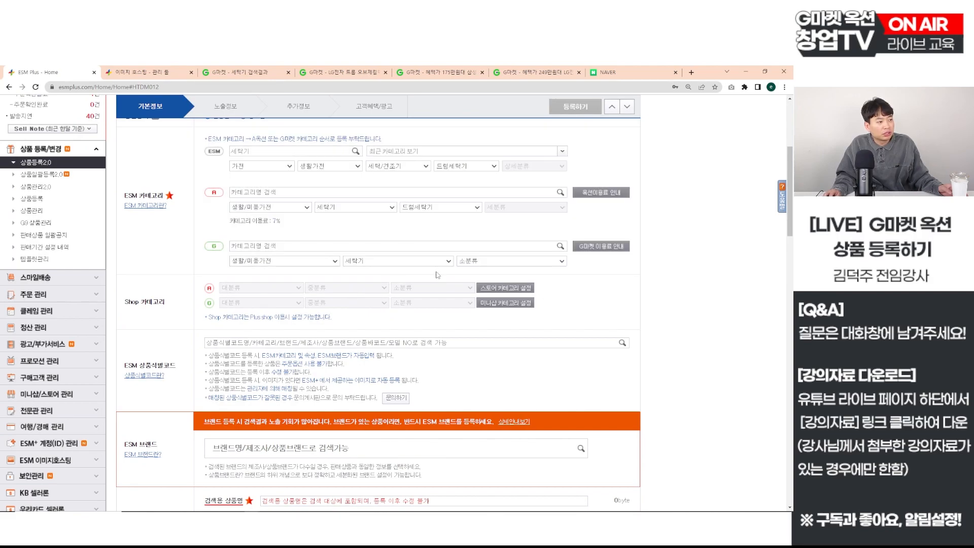
click(472, 261)
click(468, 279)
Step: Look up the product name text in cell D5 of the Excel product sheet, and return to the ESM Plus form in Chrome
scroll(744, 327, down, 3)
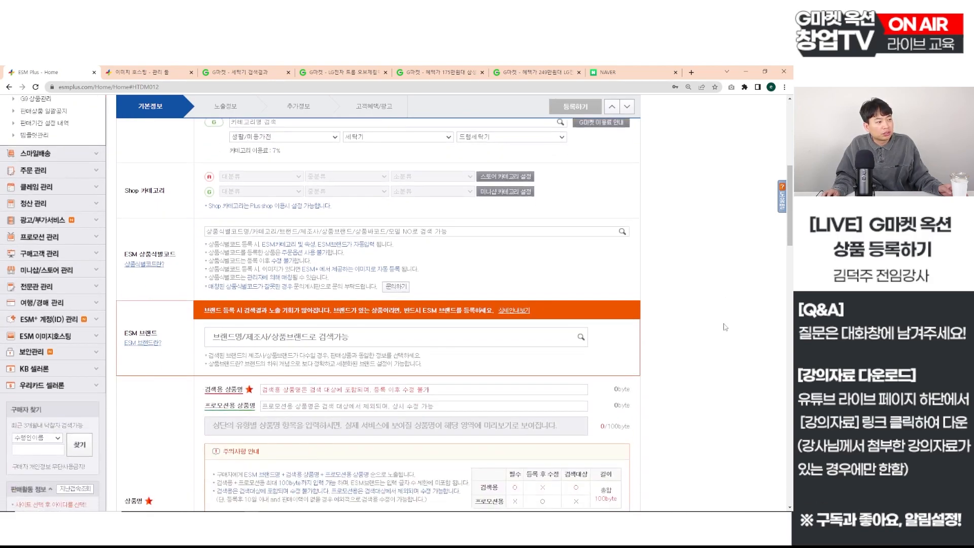
scroll(306, 297, down, 3)
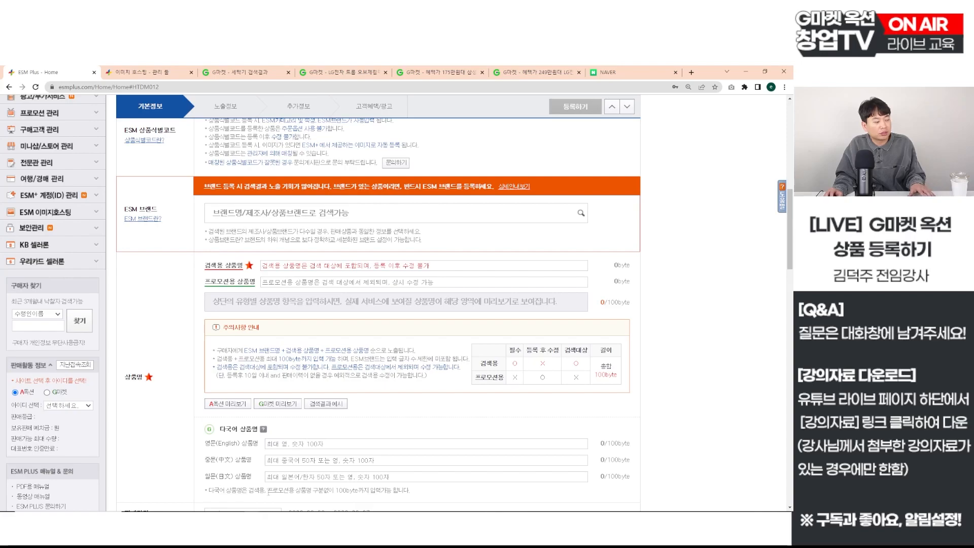
mouse_move(252, 511)
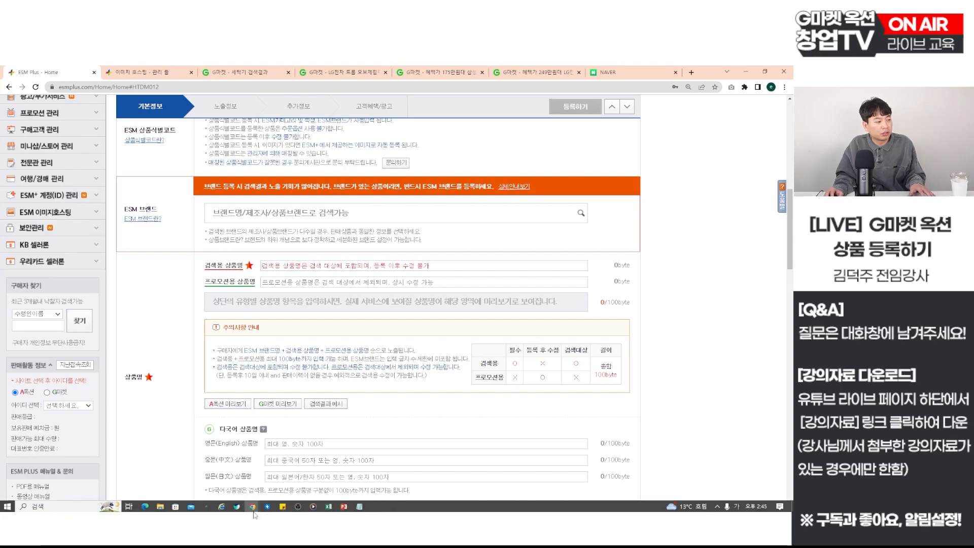
click(329, 506)
drag(414, 251, 244, 251)
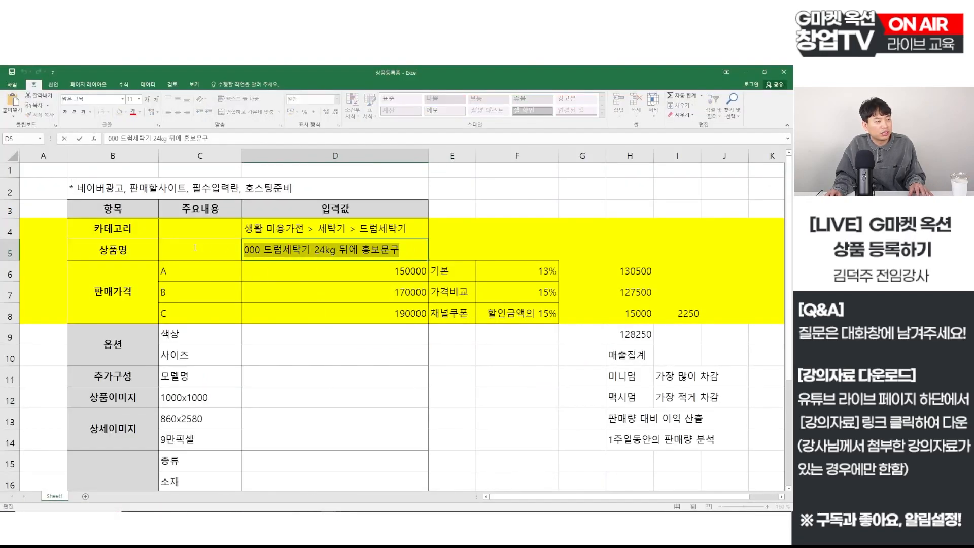
key(alt+Tab)
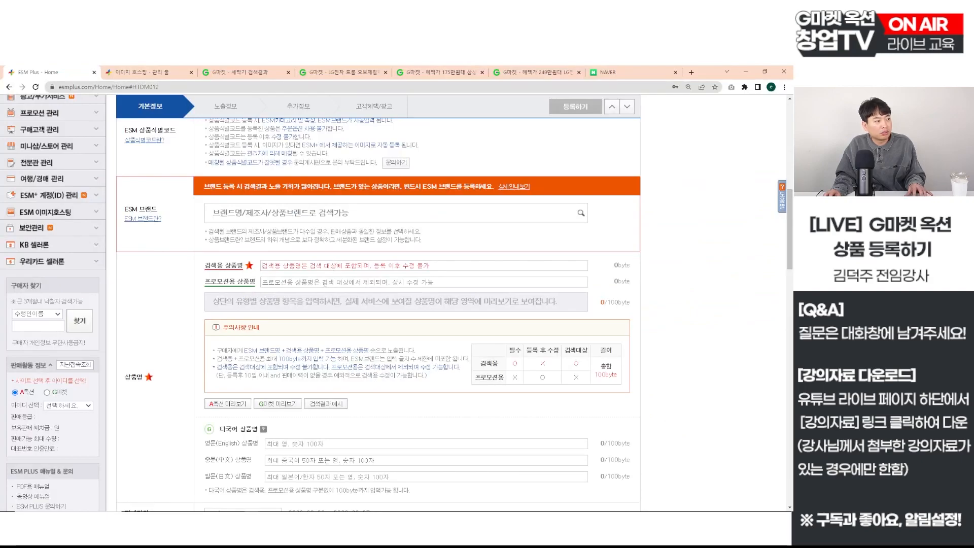
Step: Set site-specific selling prices (판매가격) of 150,000 won for Auction (A) and 160,000 won for Gmarket (G)
scroll(217, 246, down, 6)
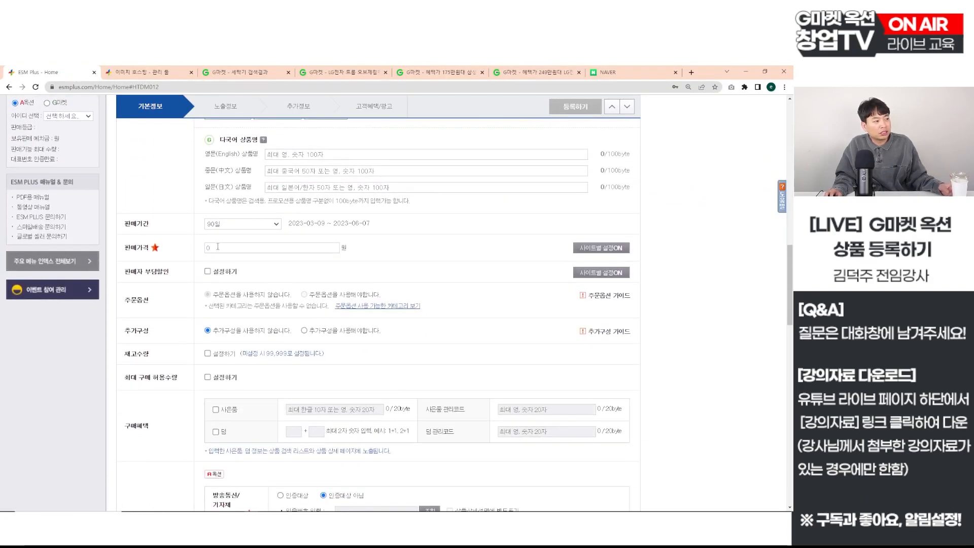
text(1500000)
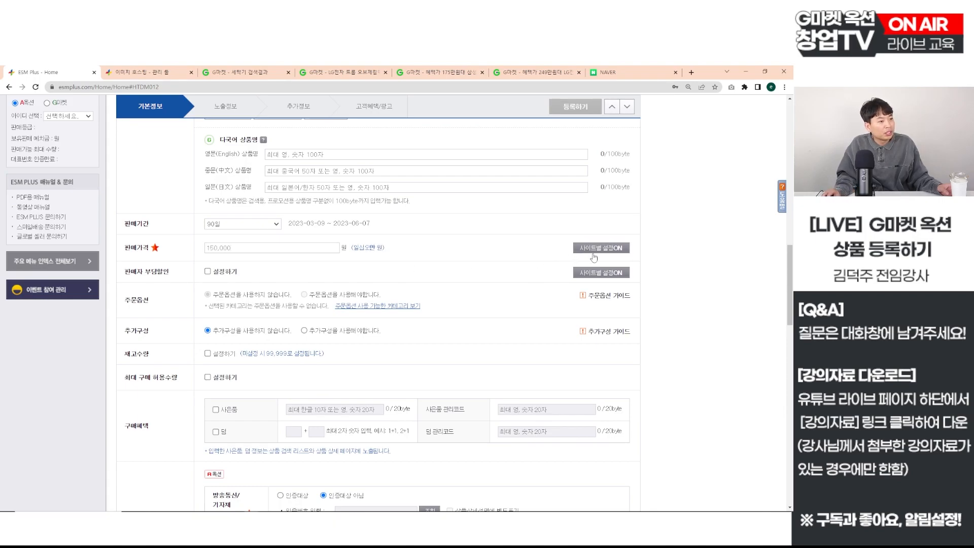
click(594, 249)
scroll(282, 241, down, 2)
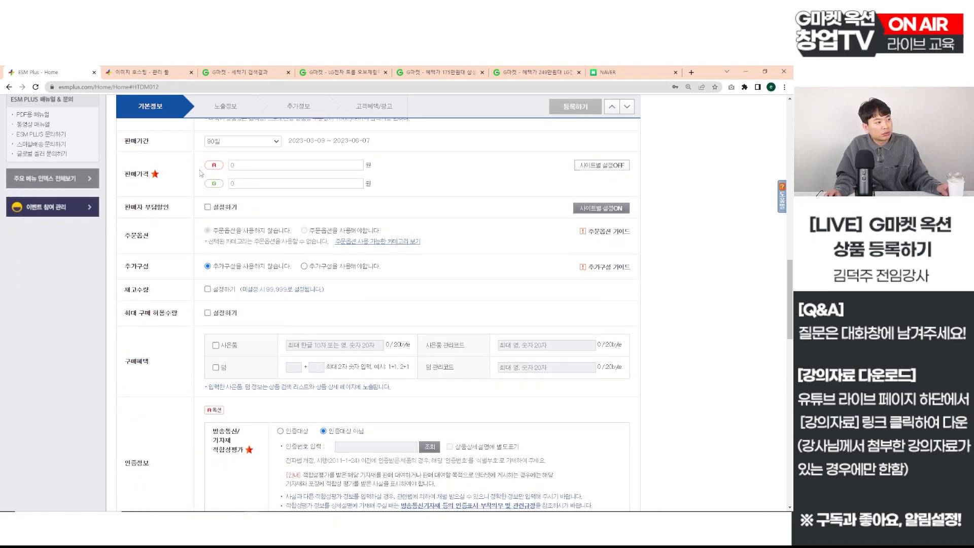
text(1500000)
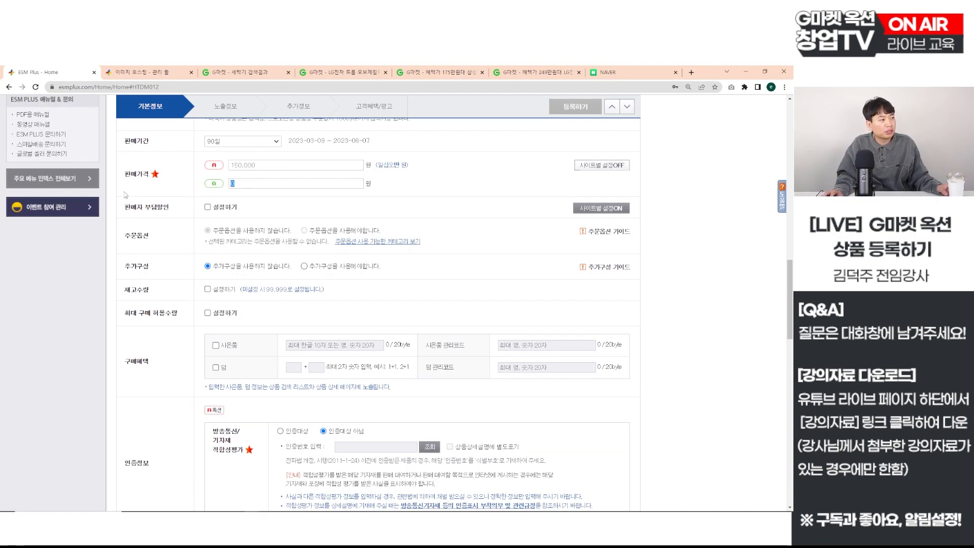
text(1600000)
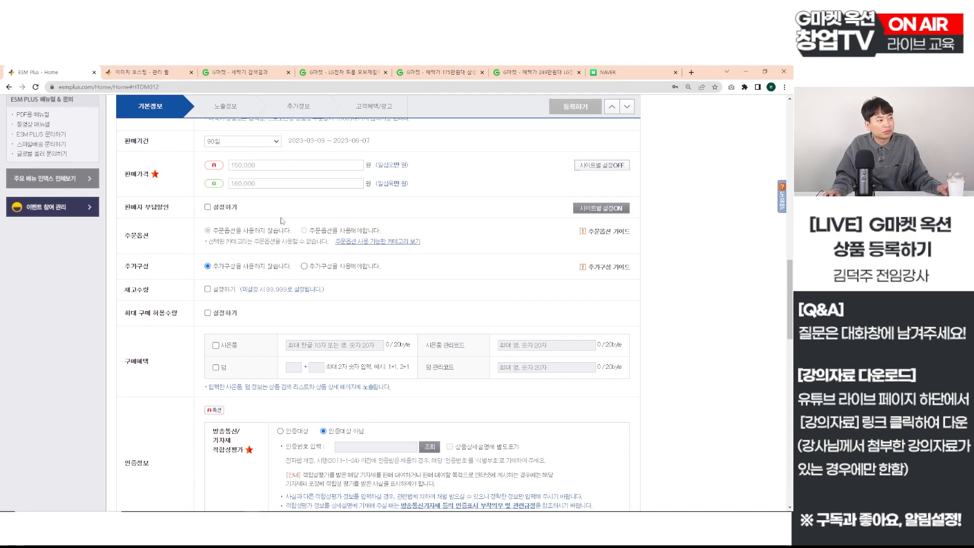
Step: Enable 추가구성 to view its selectable items, and switch it back to not being used
scroll(282, 226, down, 1)
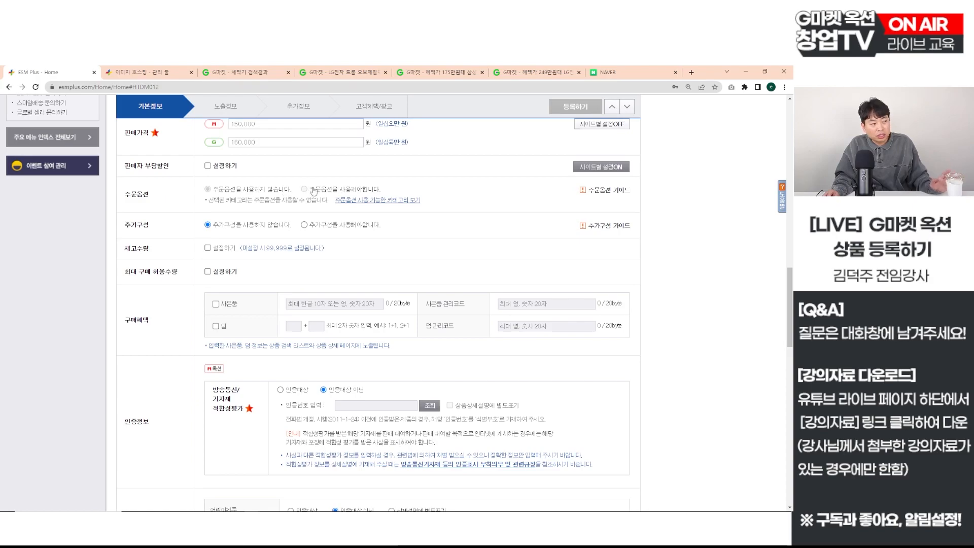
click(305, 225)
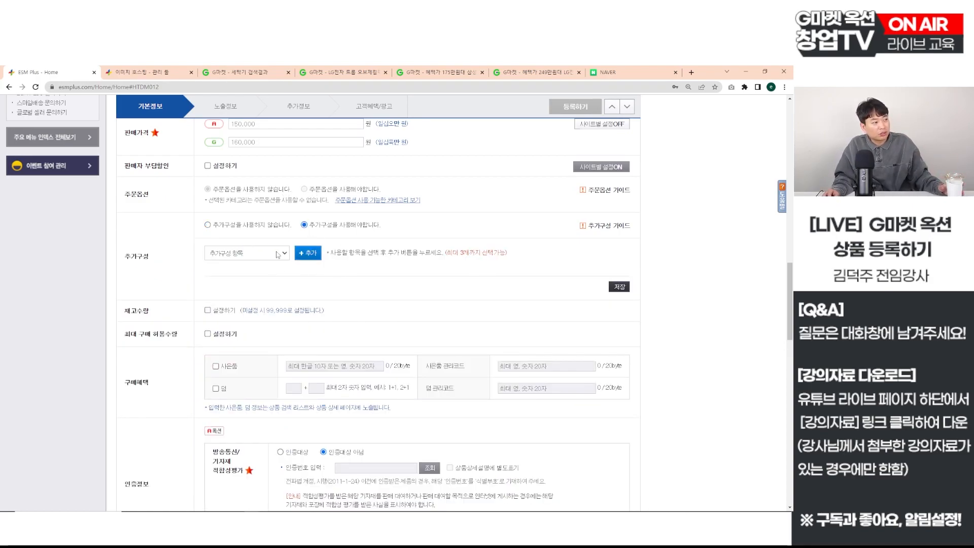
click(259, 253)
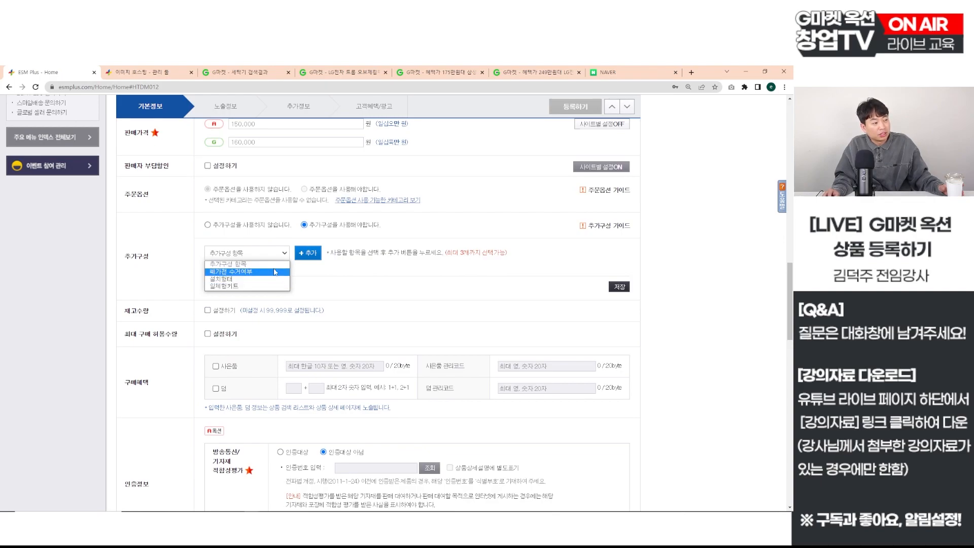
click(282, 256)
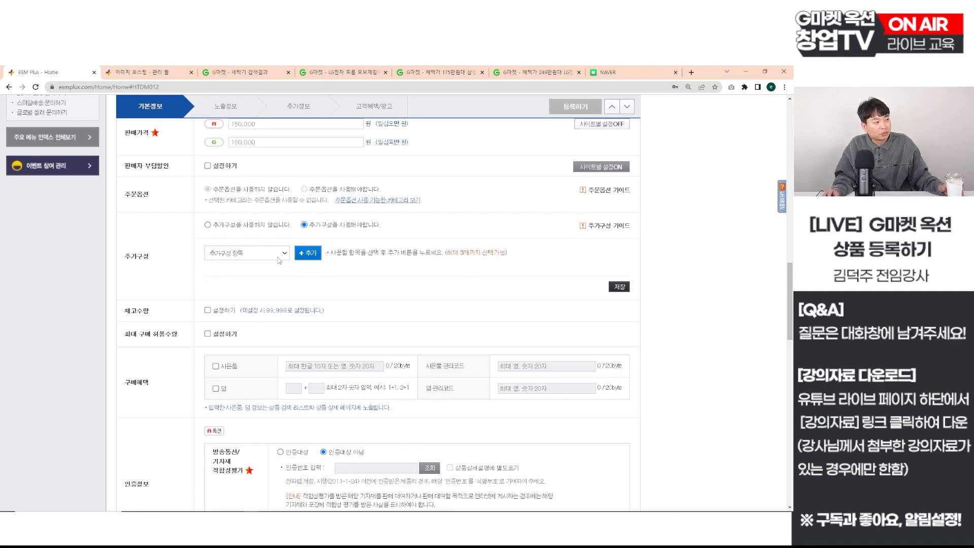
click(278, 257)
click(187, 259)
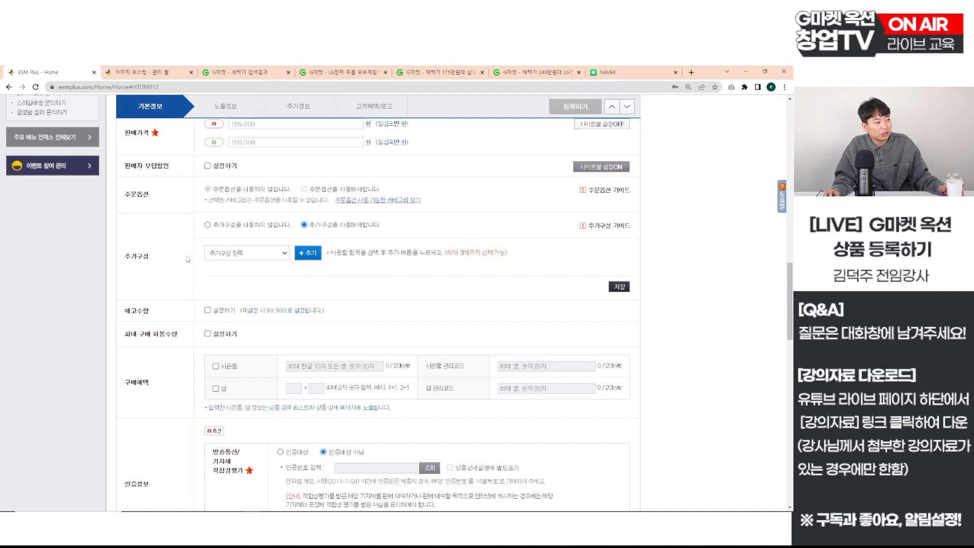
click(207, 225)
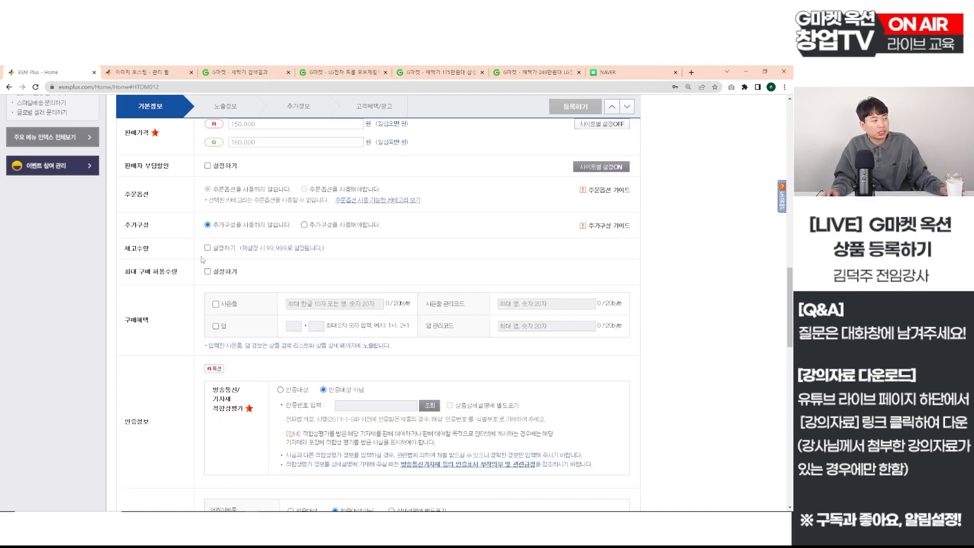
Step: Enable and disable the 재고수량 setting and the 사은품 purchase benefit to view their input fields
click(207, 248)
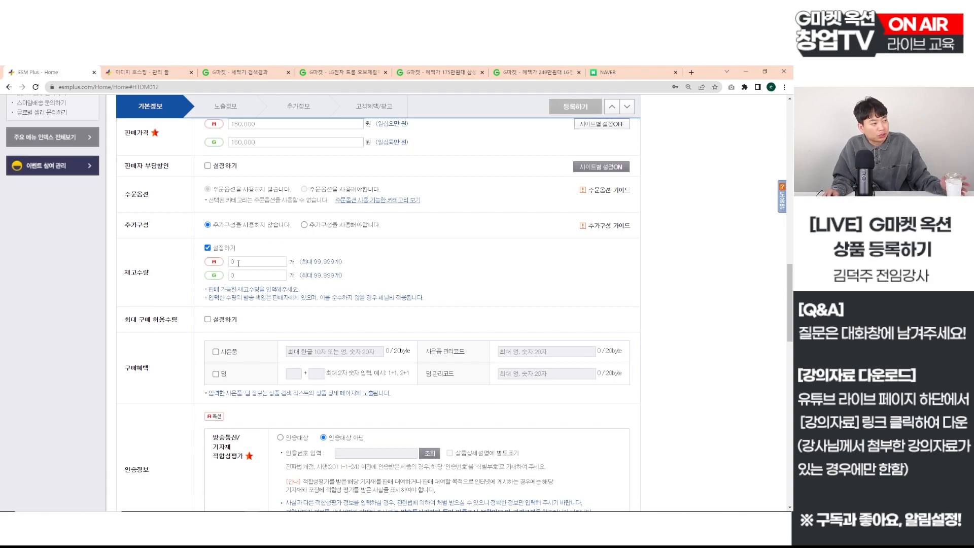
double_click(226, 275)
click(207, 248)
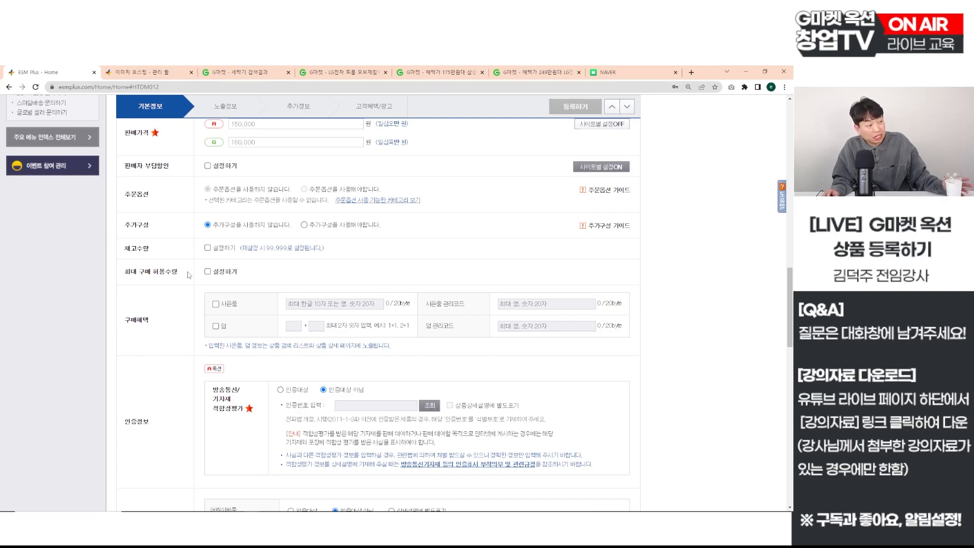
scroll(188, 298, down, 1)
click(215, 263)
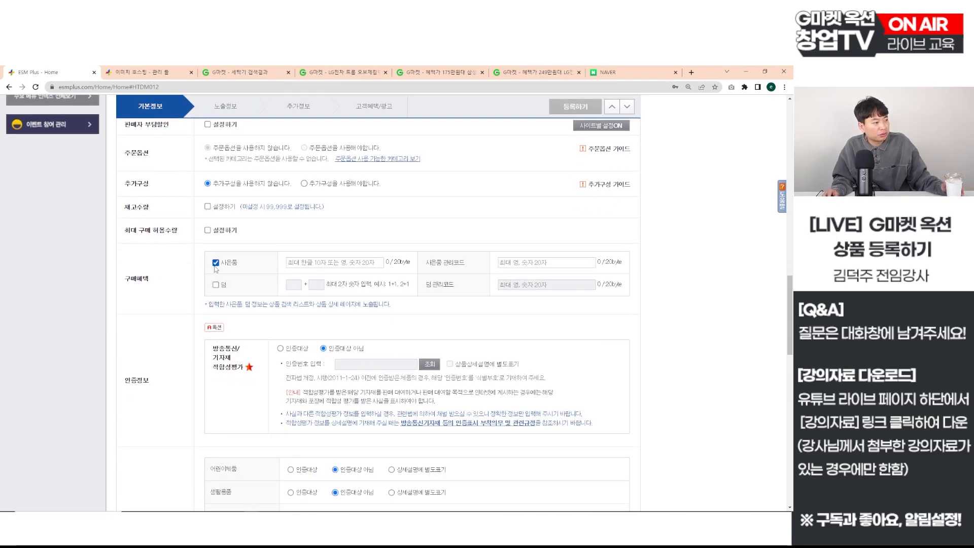
click(216, 263)
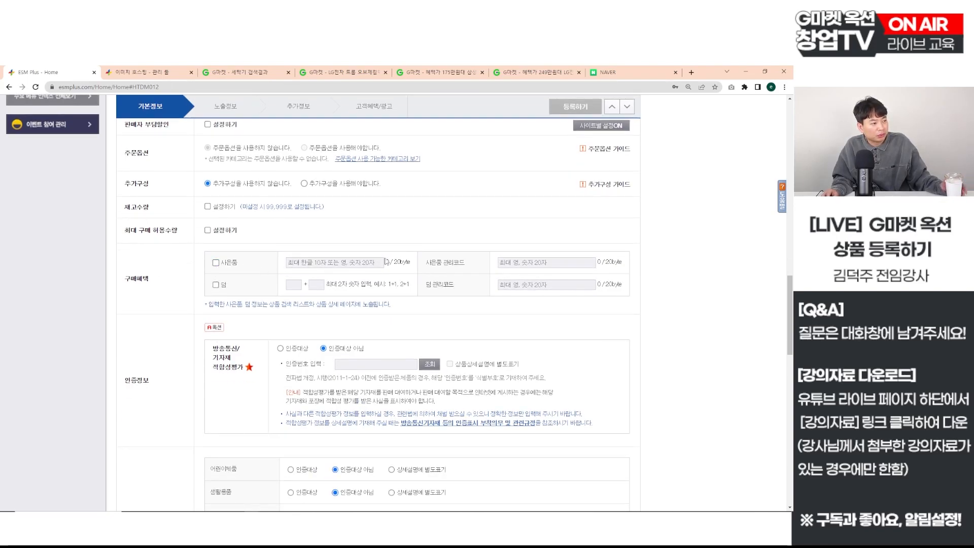
Step: Set the product's origin (원산지) to 수입산 > 아시아 > 중국
scroll(159, 350, down, 2)
scroll(159, 350, down, 1)
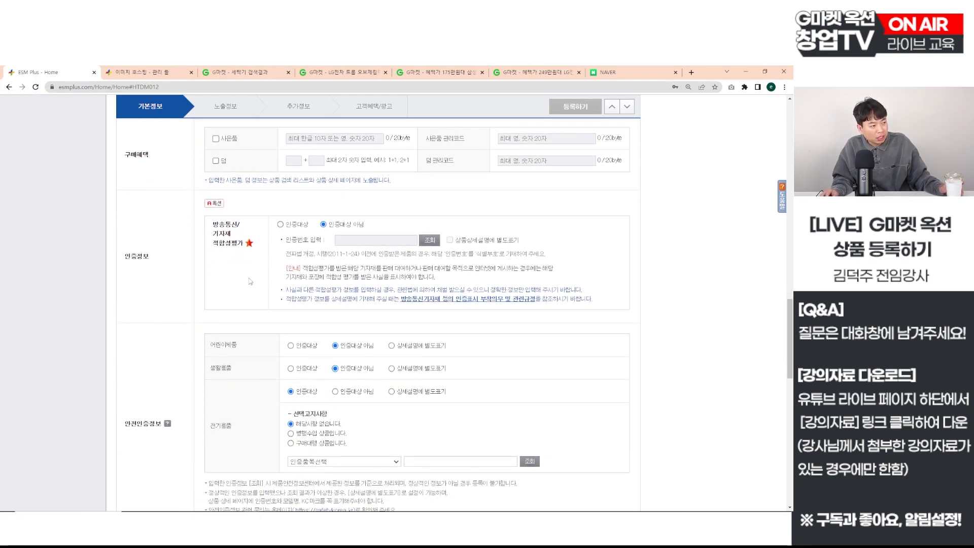
scroll(404, 233, down, 3)
scroll(256, 321, down, 1)
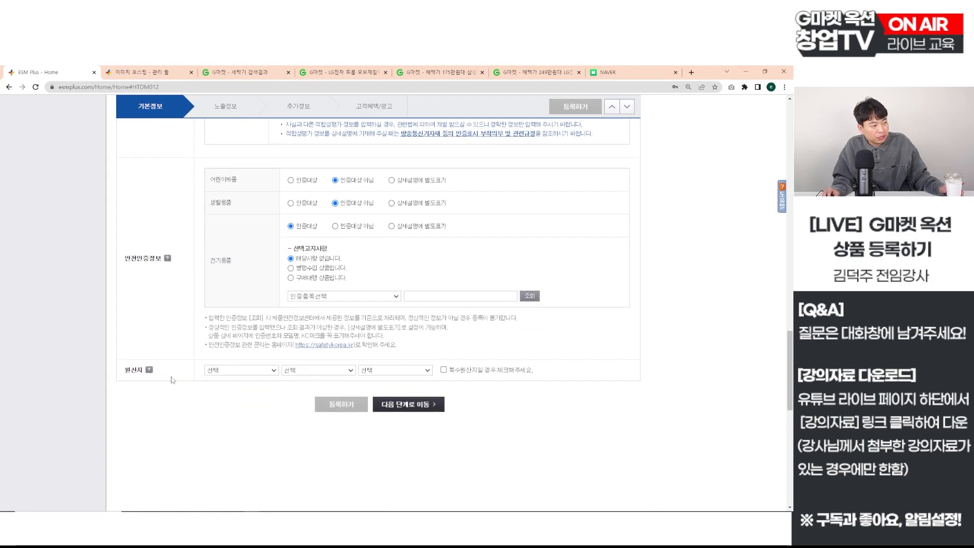
click(236, 369)
click(240, 399)
click(306, 375)
click(308, 410)
click(378, 372)
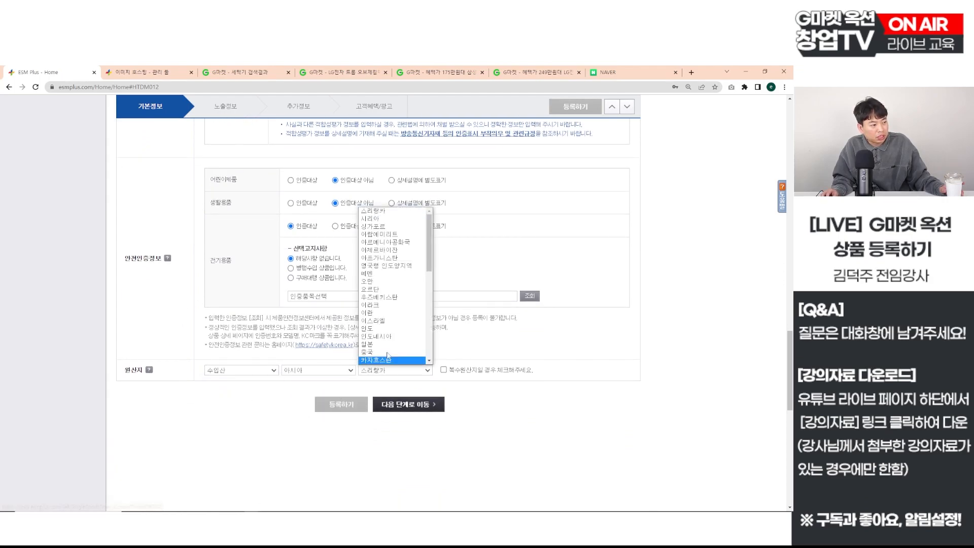
scroll(400, 269, down, 3)
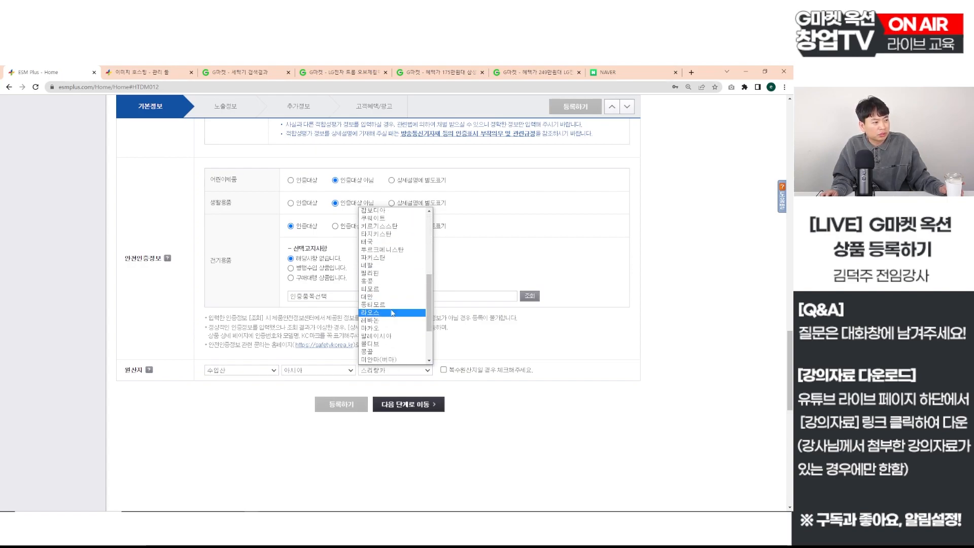
scroll(395, 321, down, 2)
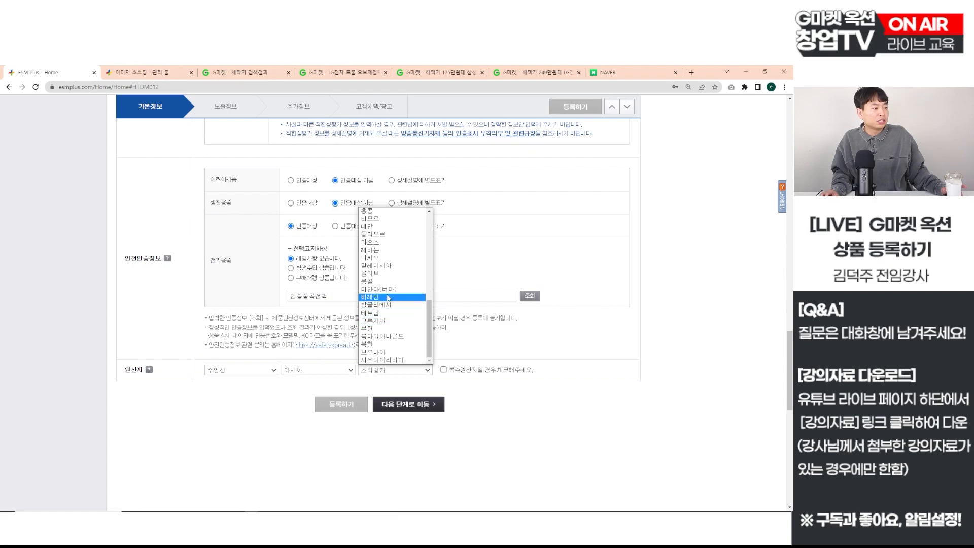
scroll(392, 294, up, 2)
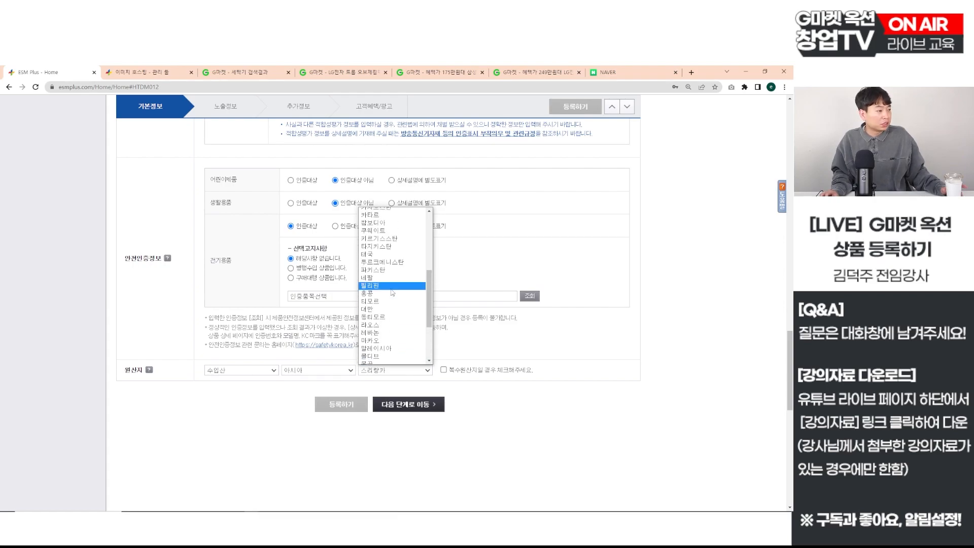
scroll(391, 293, up, 3)
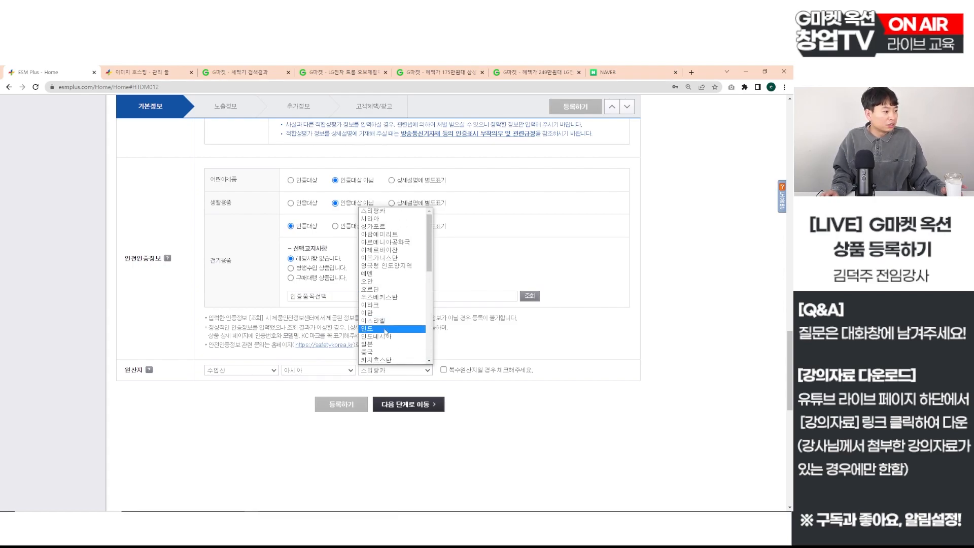
click(385, 352)
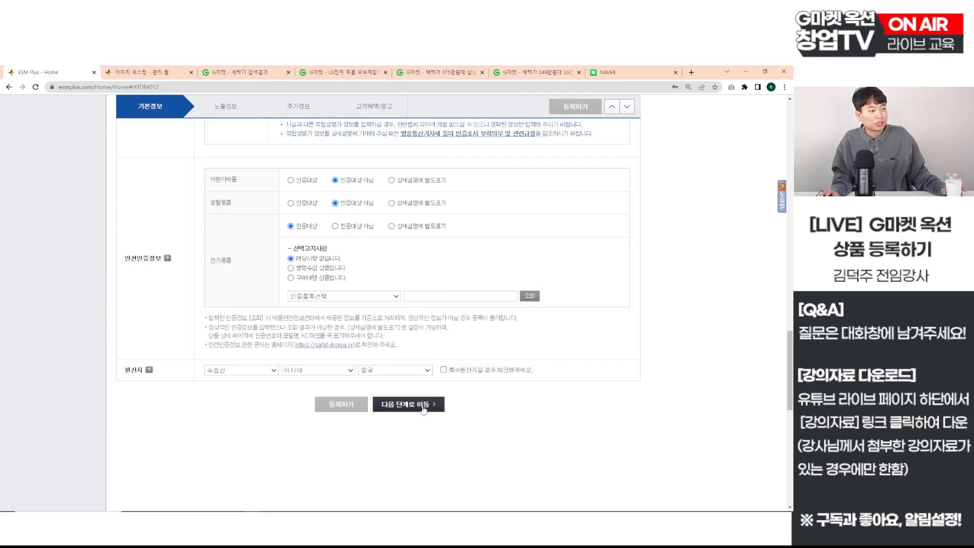
Step: Go to the 노출정보 stage and register 1000_logo from the 기초라이브 folder on drive D as the basic product image
scroll(287, 206, up, 3)
click(242, 113)
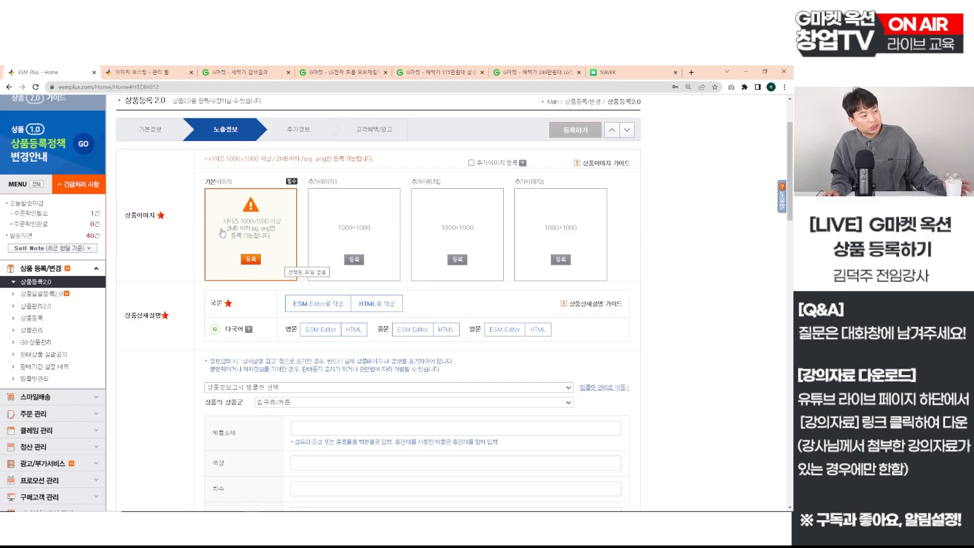
click(248, 261)
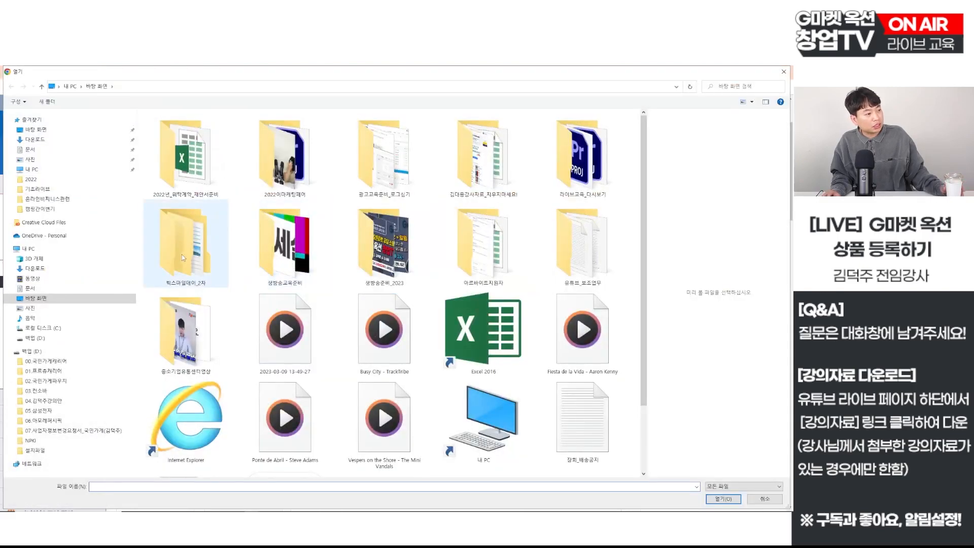
click(40, 340)
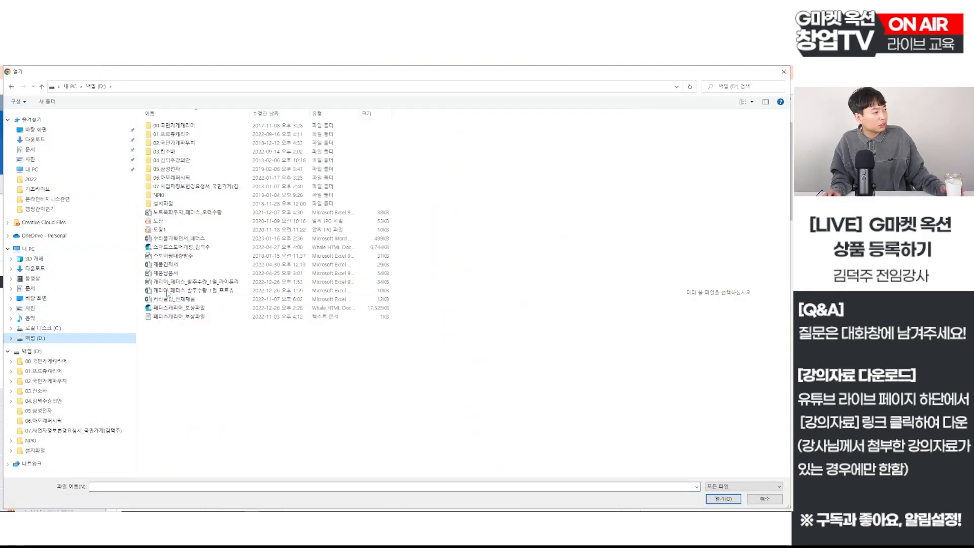
double_click(173, 160)
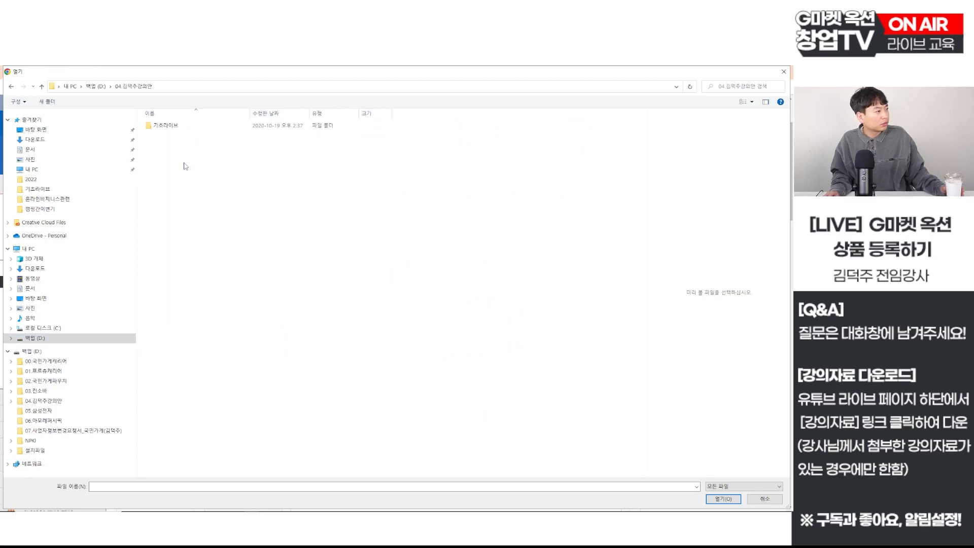
double_click(188, 128)
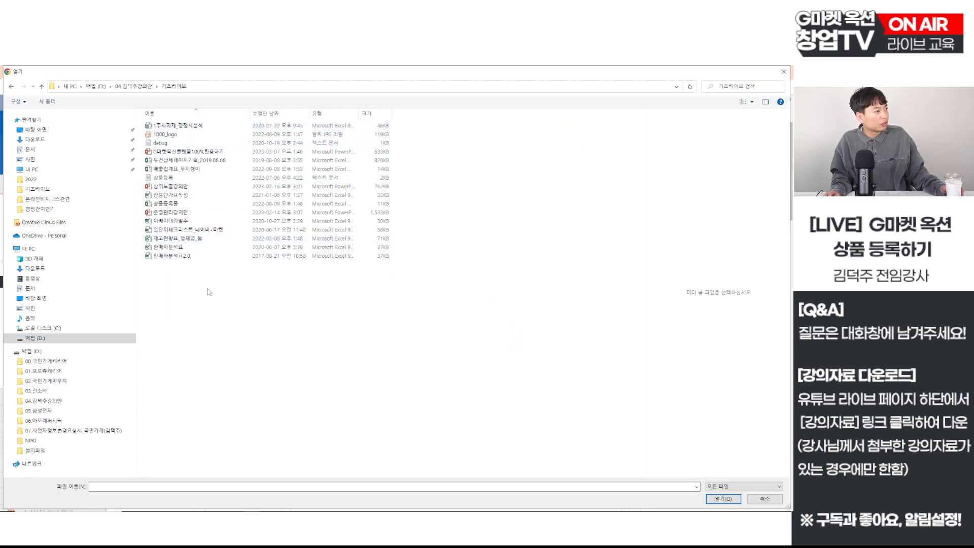
double_click(165, 135)
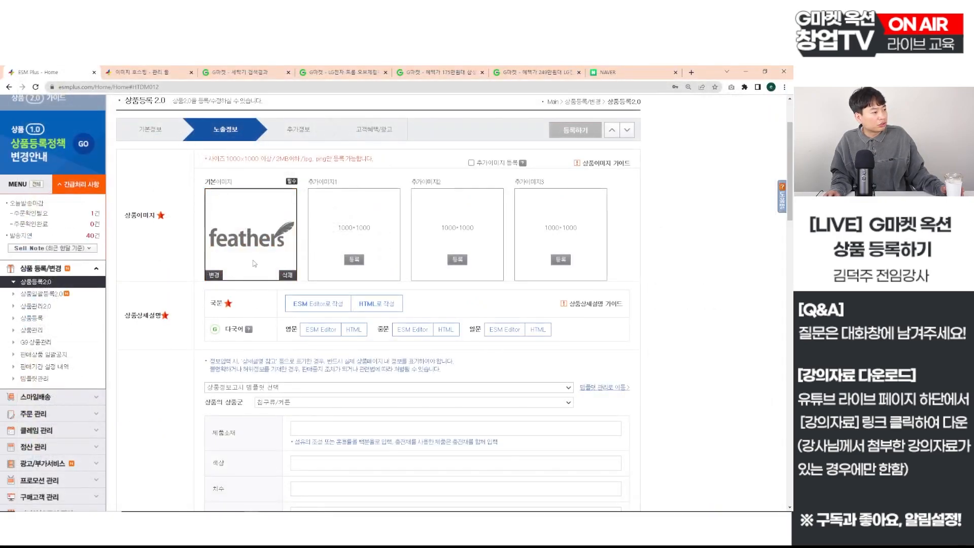
Step: Open the HTML editor for the Korean detailed description, and copy the HTML tag of SHINSEGAE.png in the Smilepay folder of ESM Image Hosting
click(373, 307)
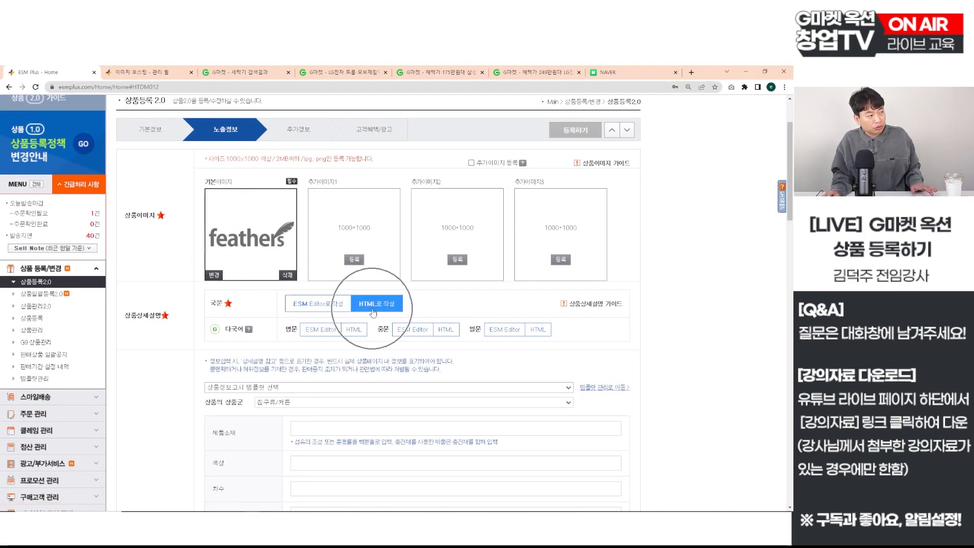
click(372, 307)
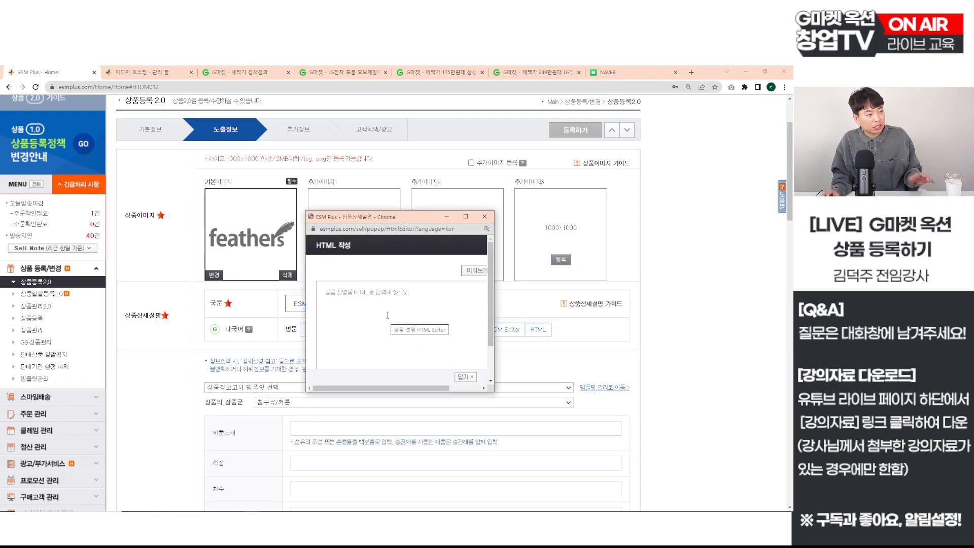
key(ctrl+minus)
key(ctrl+minus)
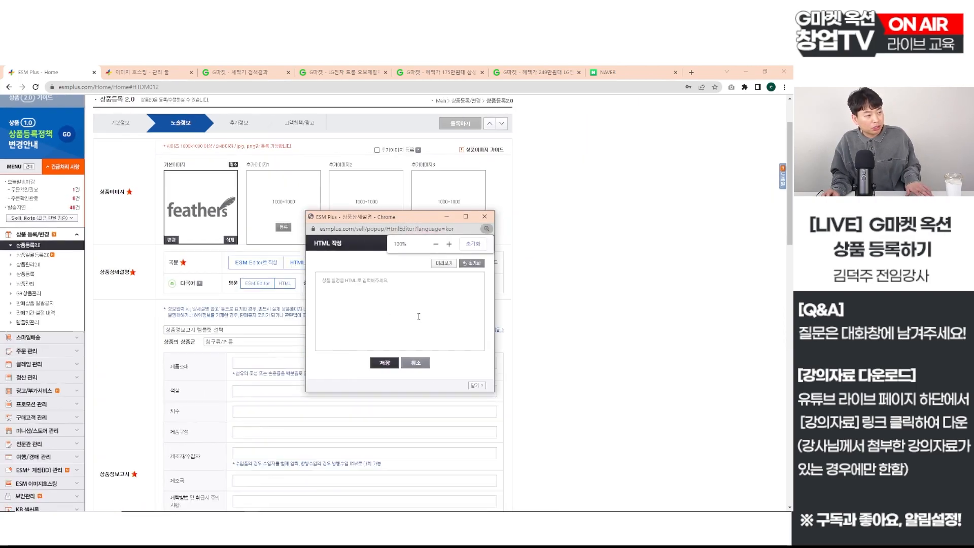
click(147, 72)
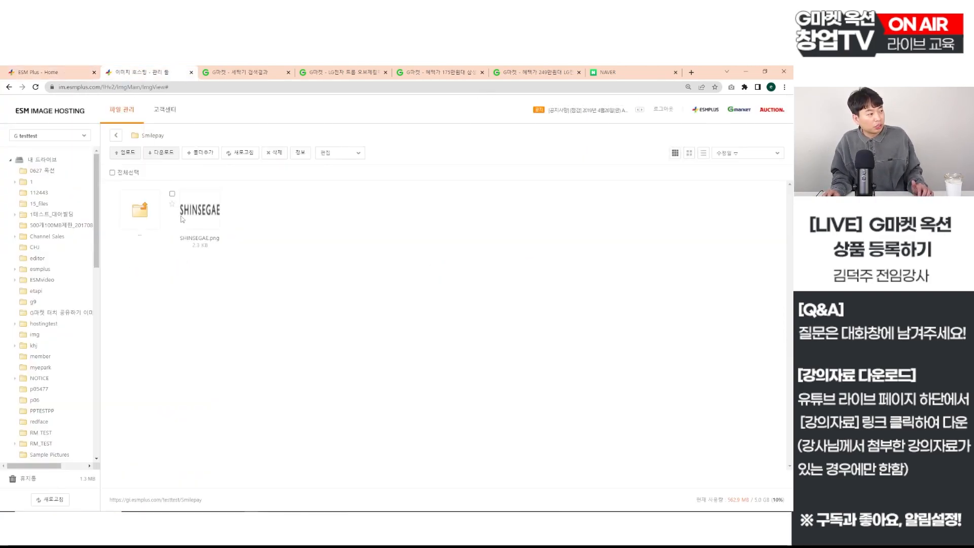
right_click(209, 219)
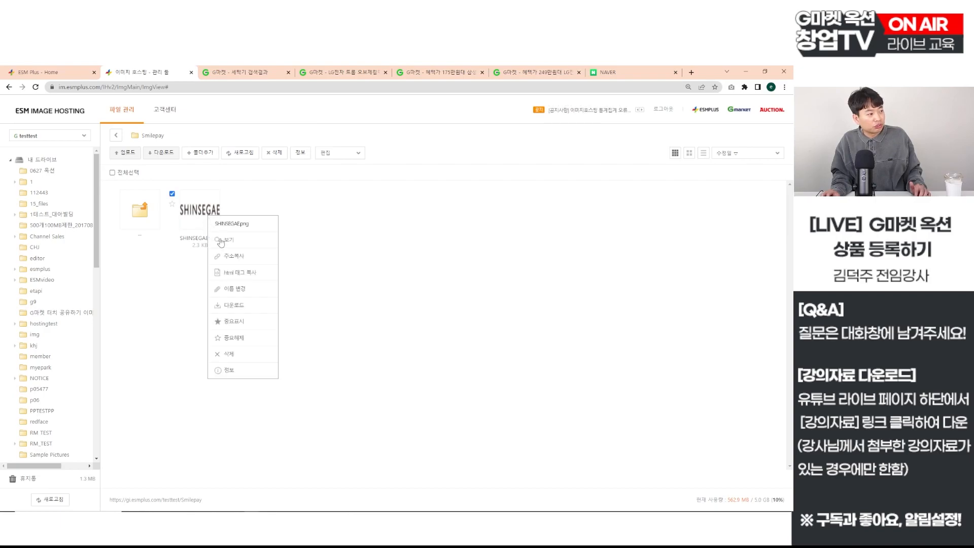
click(231, 274)
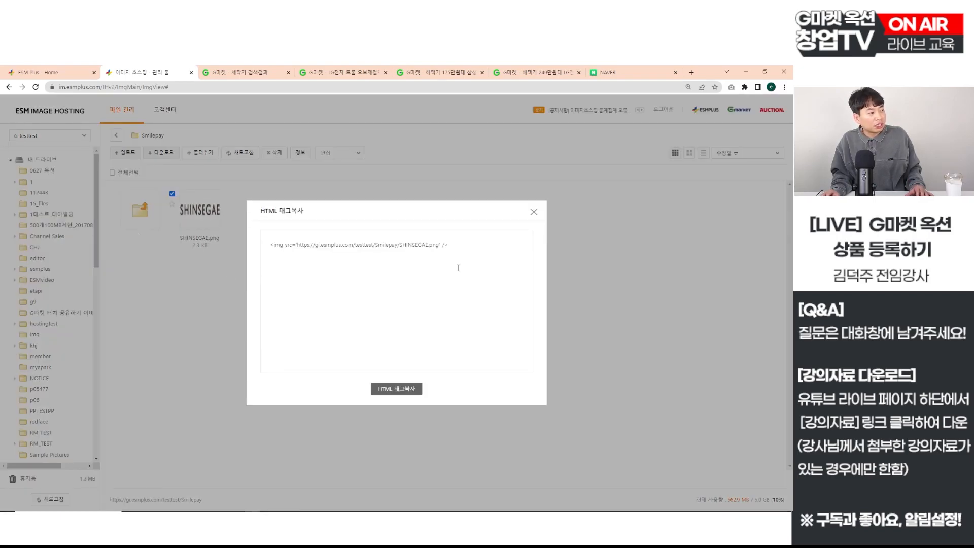
click(443, 260)
key(ctrl+a)
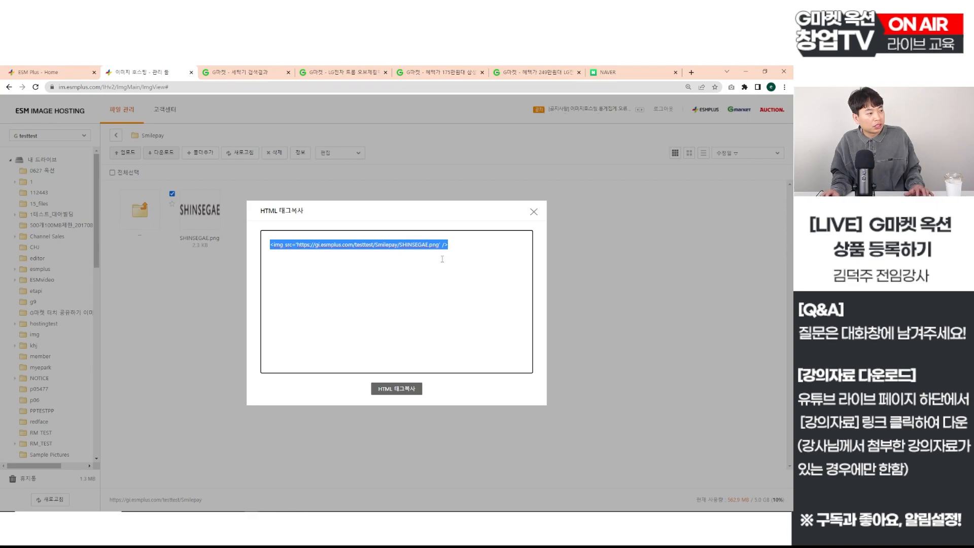
click(534, 212)
Step: Insert the copied SHINSEGAE.png image tag into the Korean HTML description, preview it, and save the description
click(39, 72)
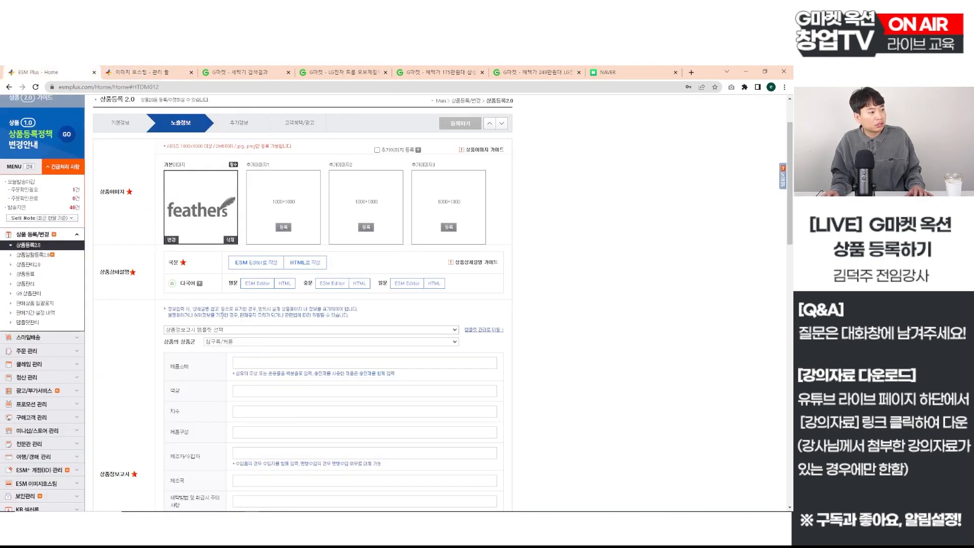
click(305, 262)
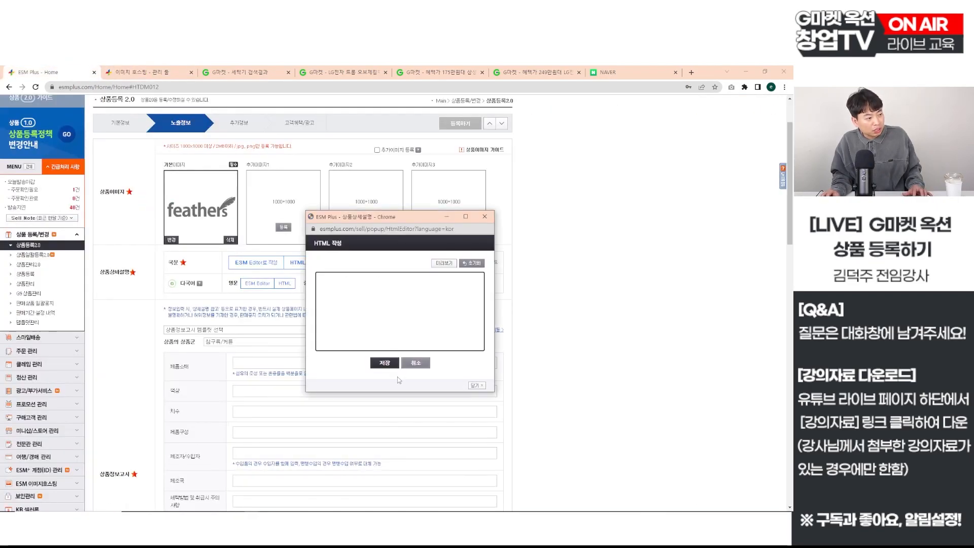
key(ctrl+v)
click(443, 263)
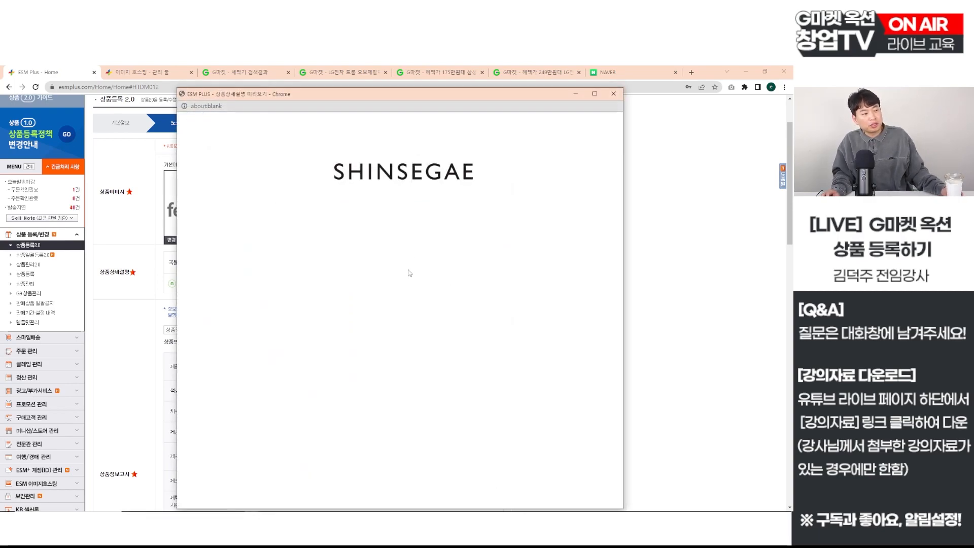
click(613, 94)
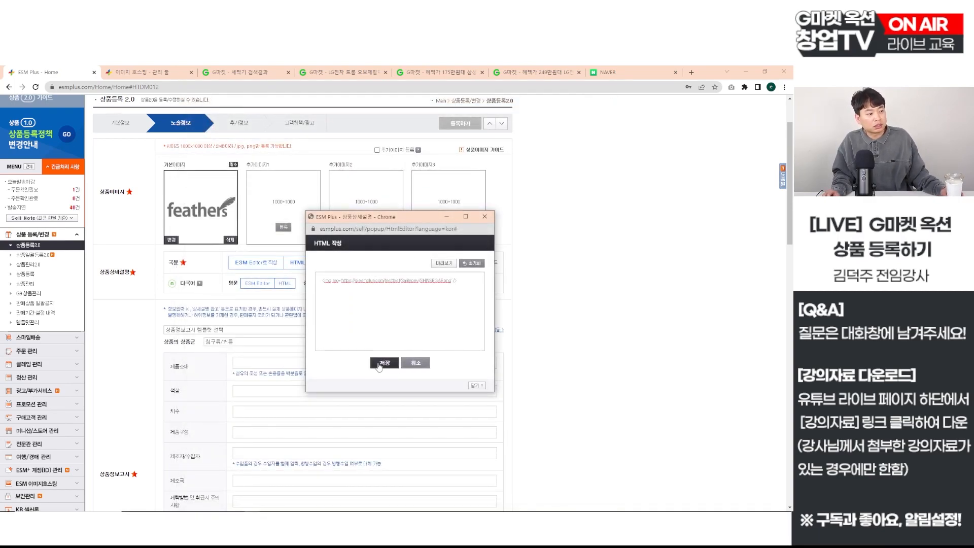
click(384, 363)
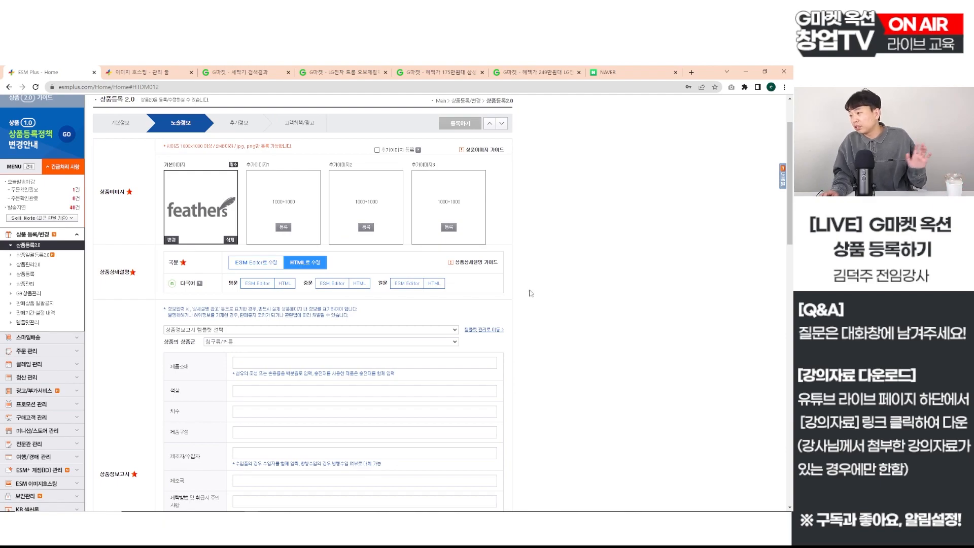
Step: Check the 상품정보제공고시 items in the 상품등록폼 Excel sheet, and return to the product registration page
scroll(171, 251, down, 2)
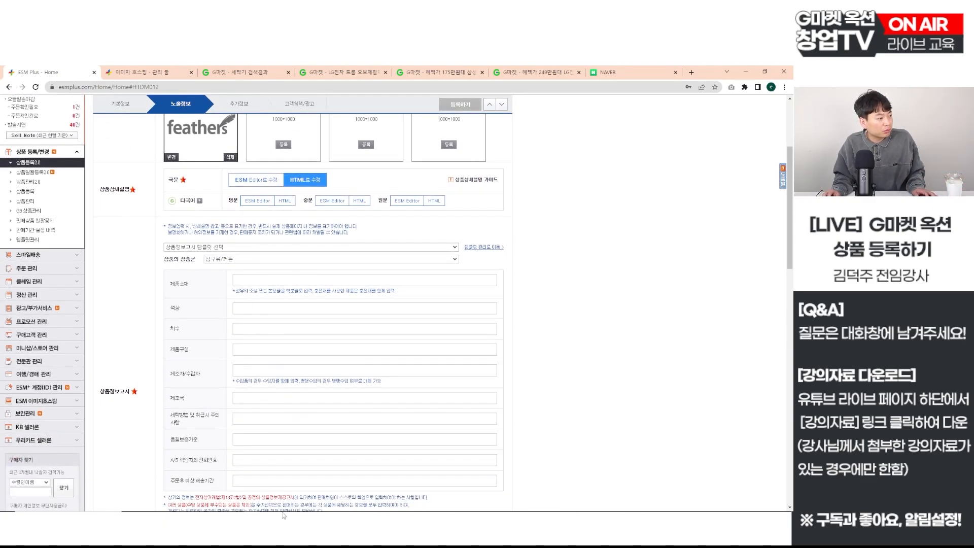
click(329, 507)
scroll(368, 379, down, 2)
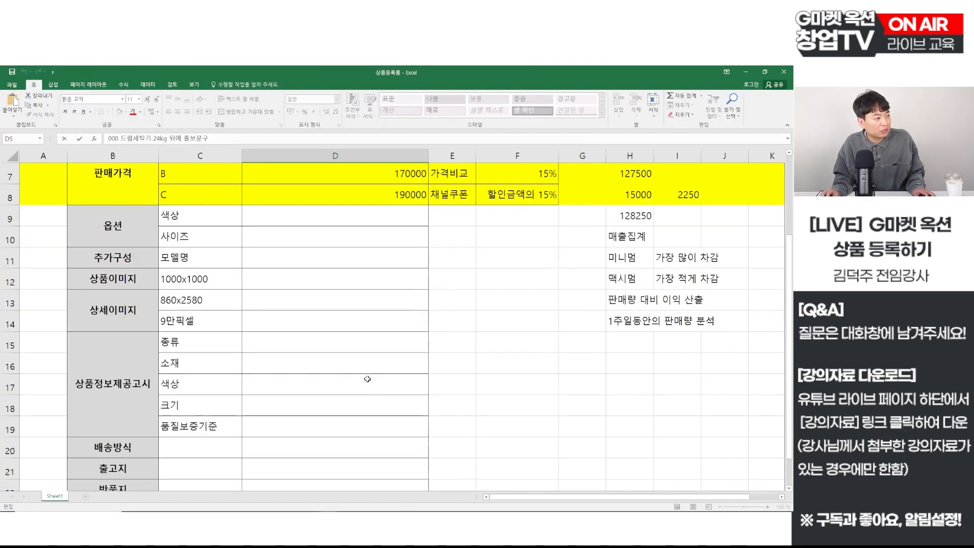
drag(296, 325, 332, 449)
key(alt+Tab)
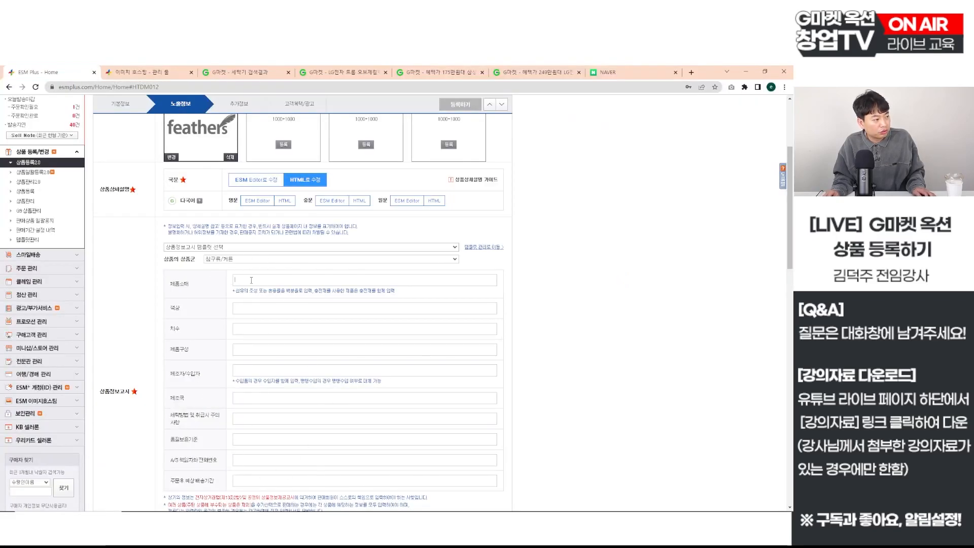
Step: Enter 상세페이지참조 for 제품소재, 색상, 치수, 제품구성 and 제조자/수입자 in the product information notice
text(상세페)
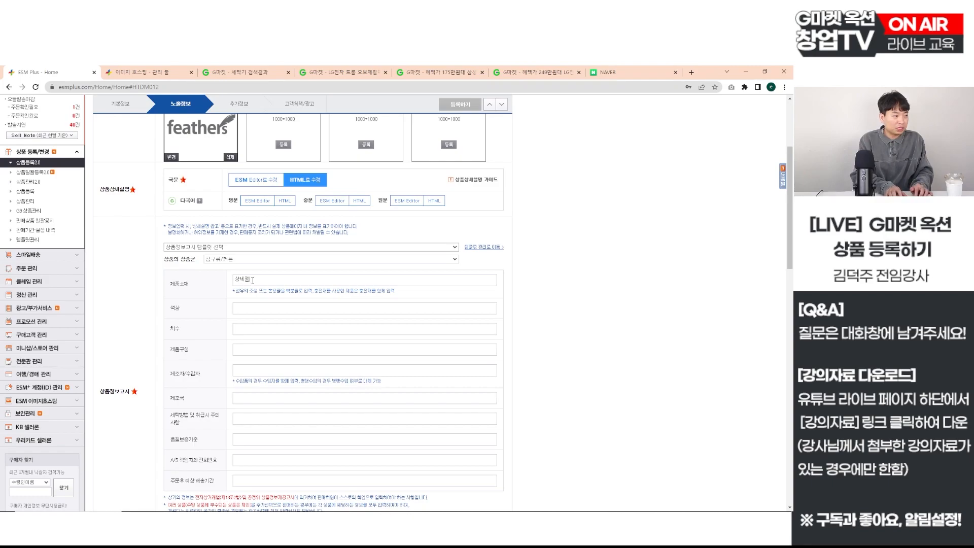
text(이지참조)
key(ctrl+a)
key(ctrl+c)
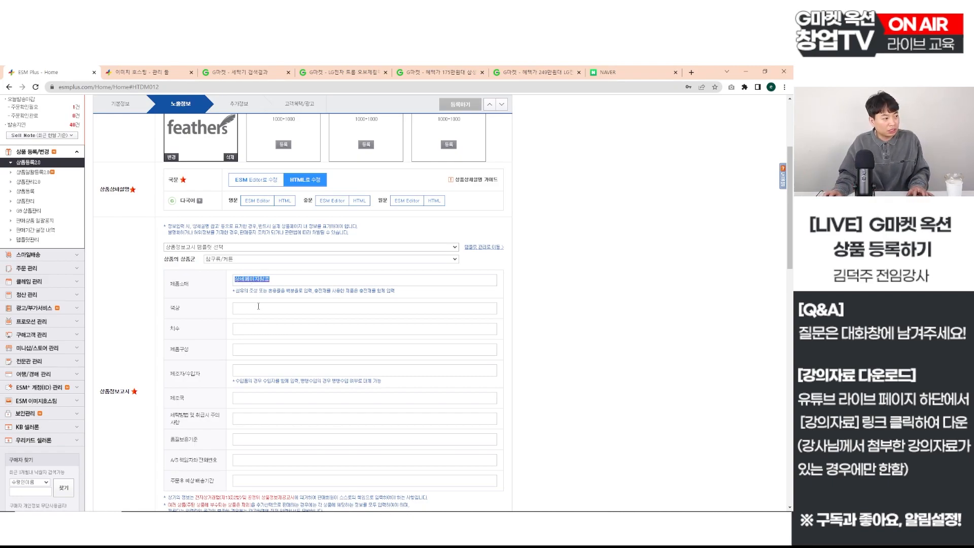
click(257, 308)
key(ctrl+v)
click(258, 331)
key(ctrl+v)
key(Tab)
key(ctrl+v)
key(Tab)
key(ctrl+v)
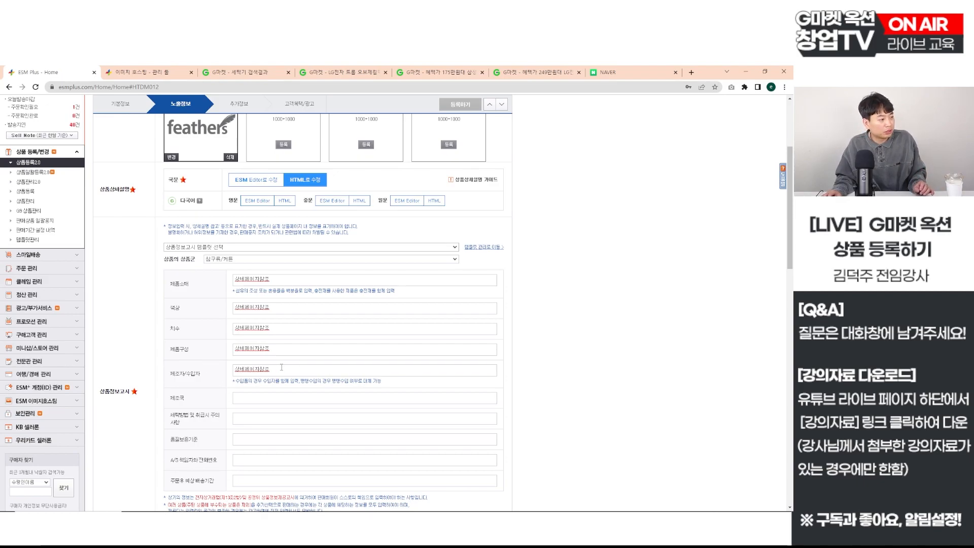
Step: Clear the 상세페이지참조 entries from all five filled fields of the product information notice
drag(281, 367, 117, 358)
key(BackSpace)
drag(277, 342, 188, 327)
double_click(265, 348)
key(BackSpace)
key(BackSpace)
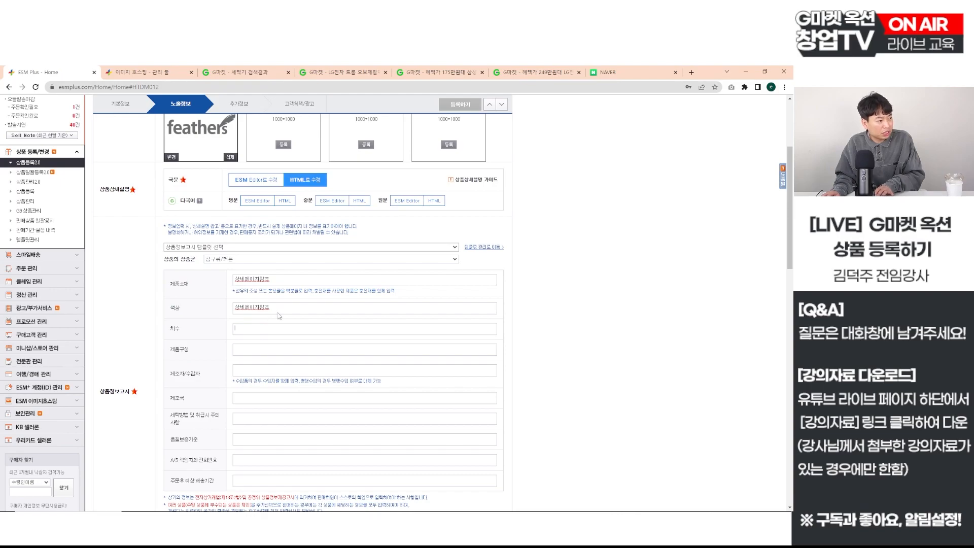
drag(278, 316, 224, 310)
drag(280, 280, 161, 300)
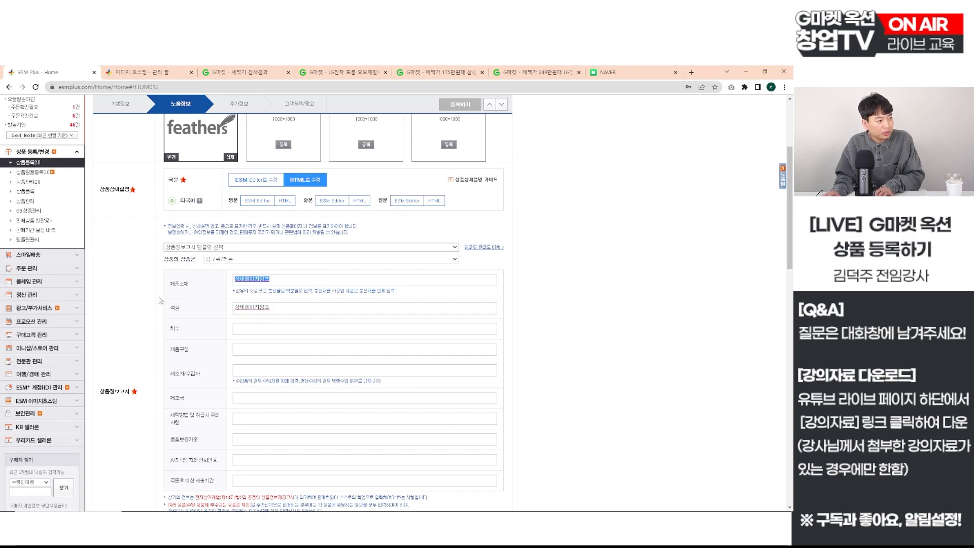
key(BackSpace)
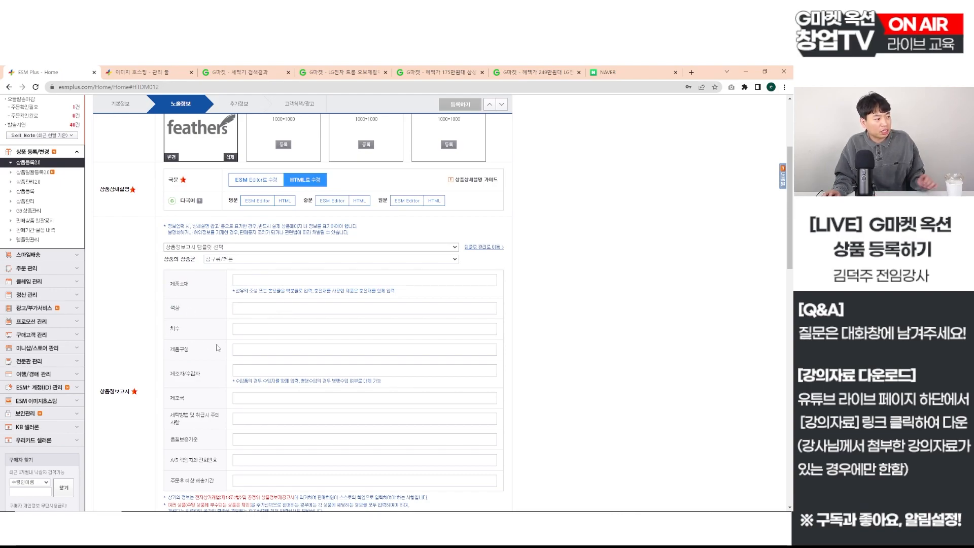
Step: Go to the 배송정보 section and view the selectable 발송정책 options for Auction
scroll(198, 345, down, 5)
scroll(202, 351, down, 4)
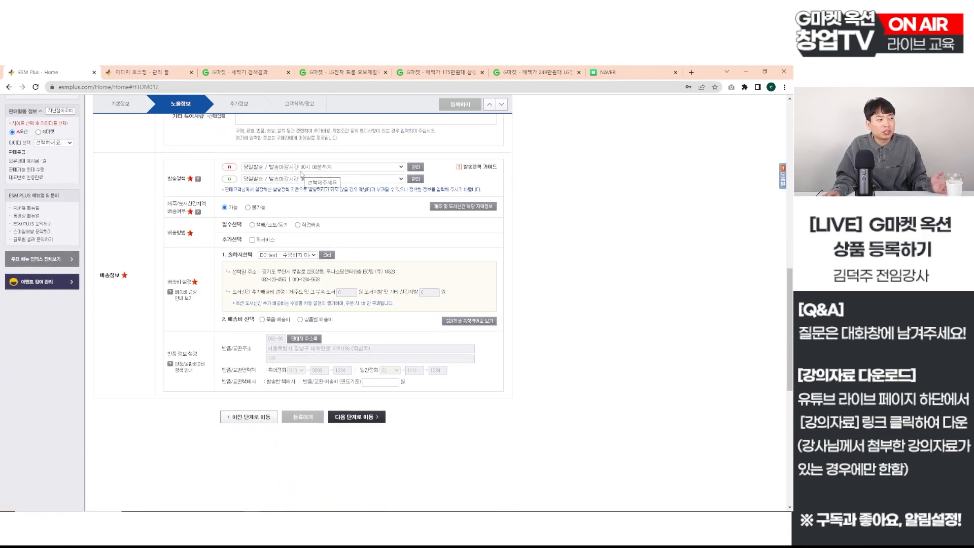
click(301, 170)
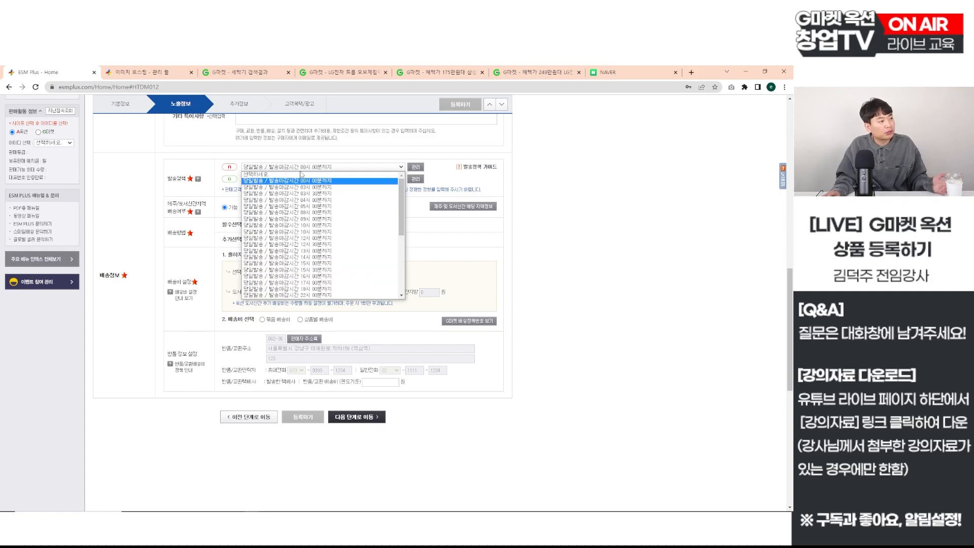
click(301, 172)
Step: Try a new 당일발송 policy with a dispatch deadline hour in Auction's 발송정책 관리, and close the window without saving
click(415, 166)
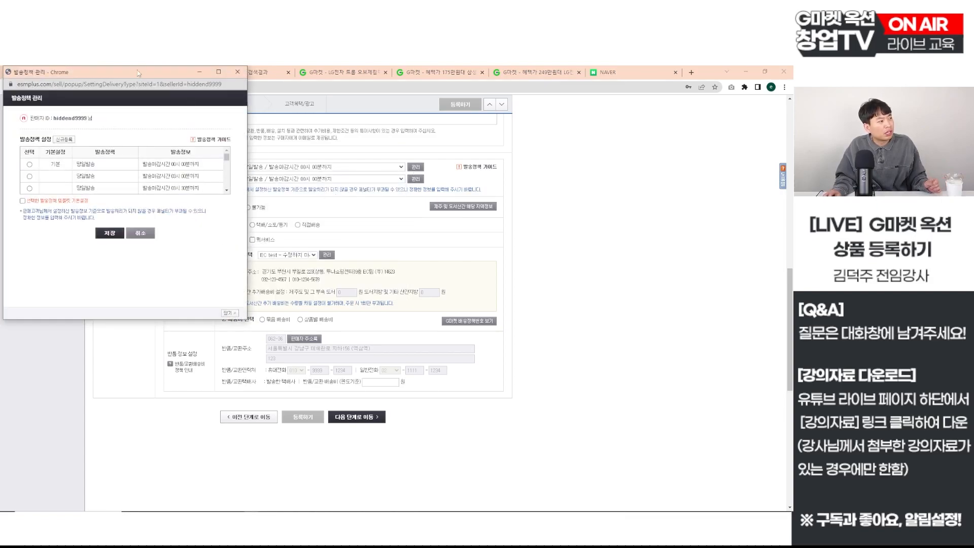
drag(139, 74, 354, 173)
click(278, 239)
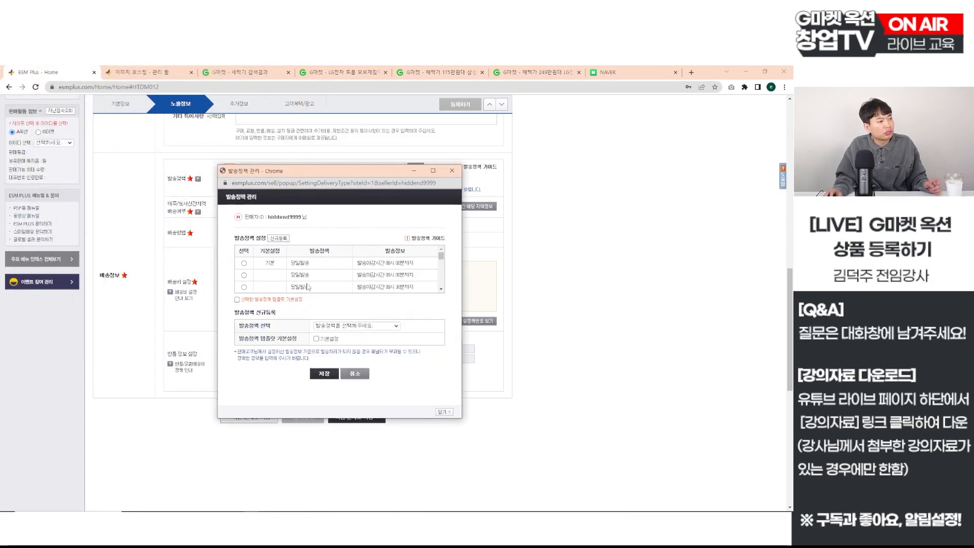
click(354, 326)
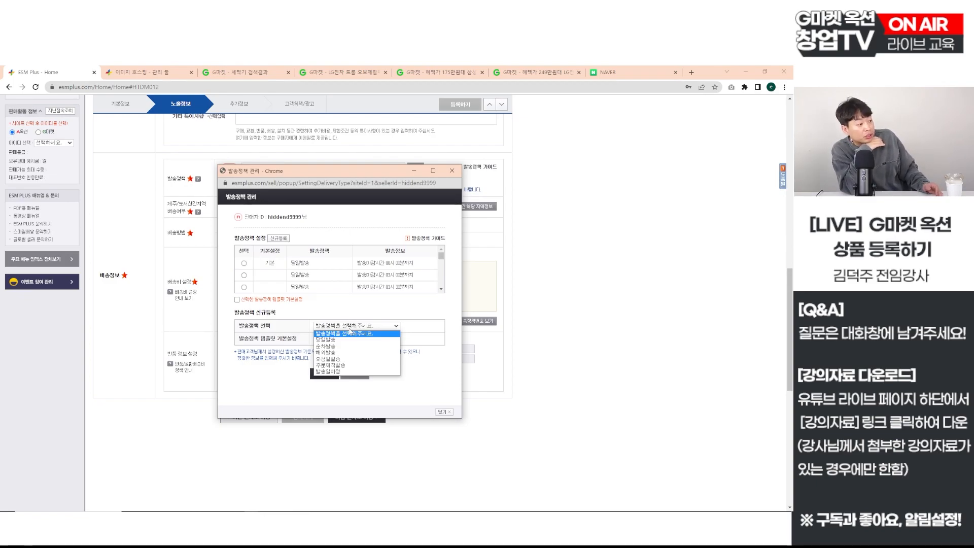
click(349, 339)
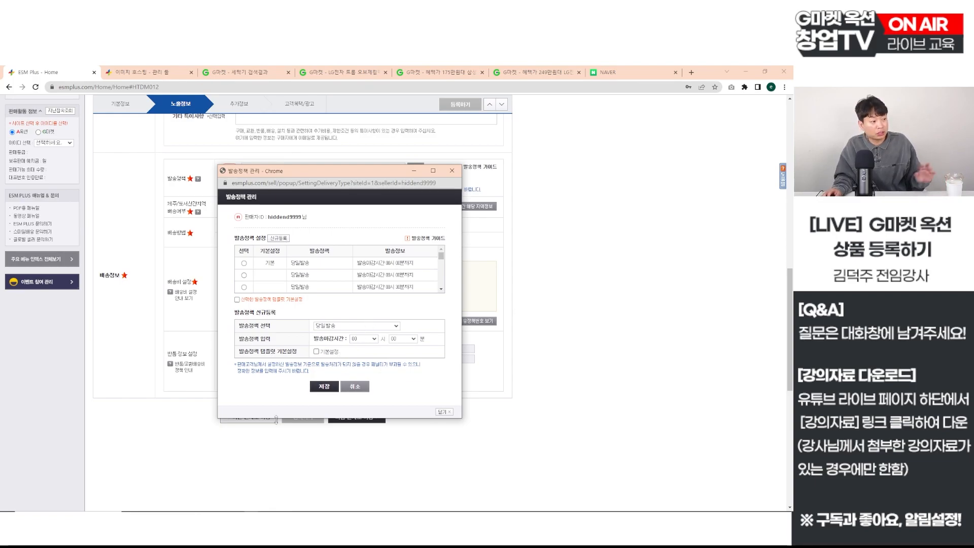
click(363, 338)
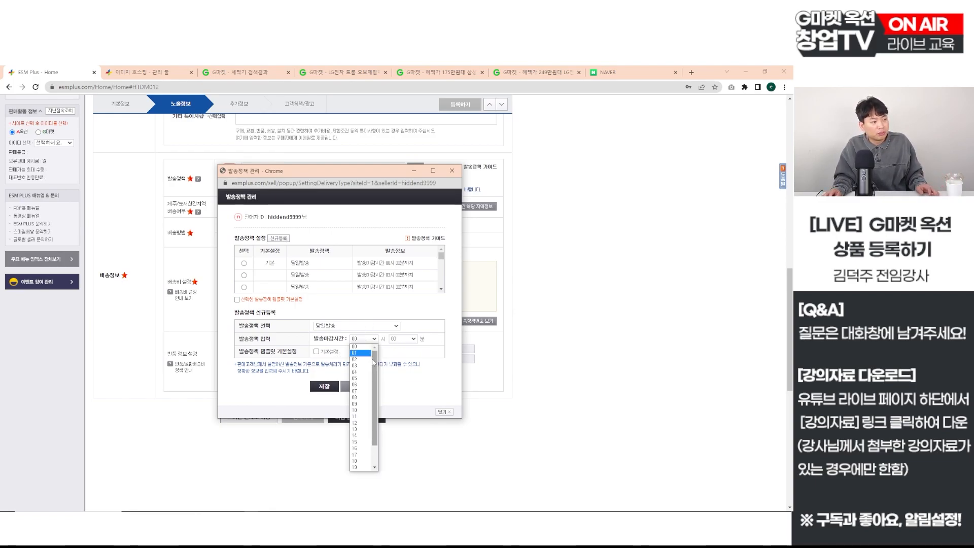
click(361, 395)
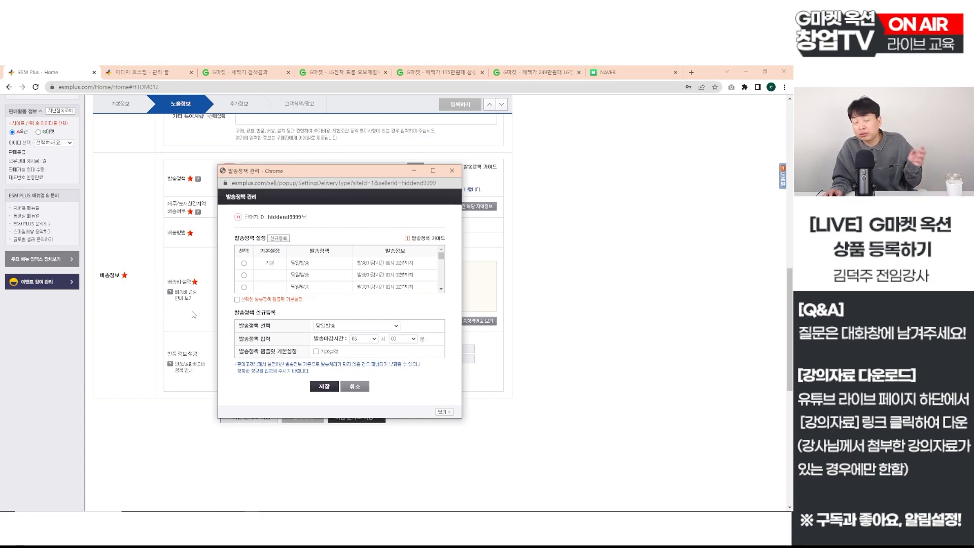
click(452, 170)
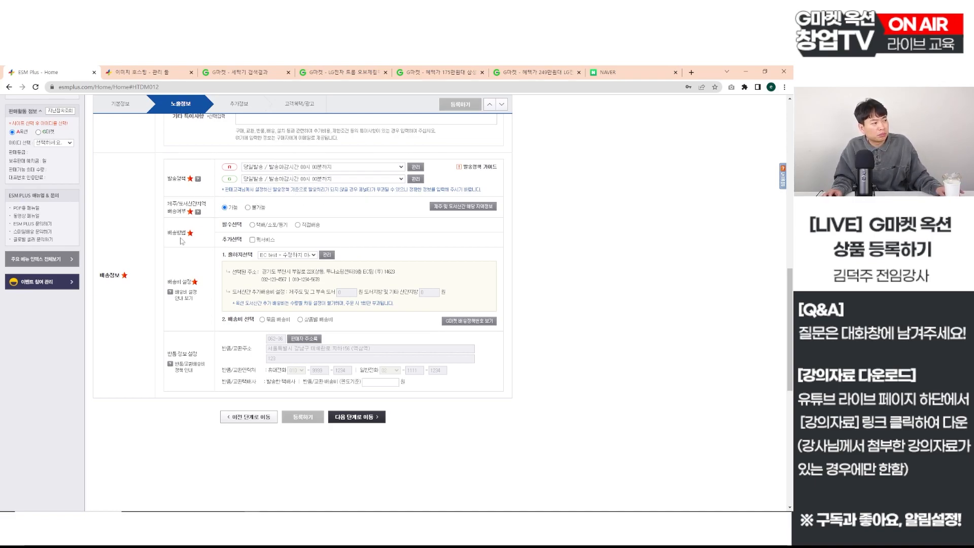
Step: Set the required delivery method to 택배/소포/등기 and choose 해외 출하지 as the shipping origin
click(252, 225)
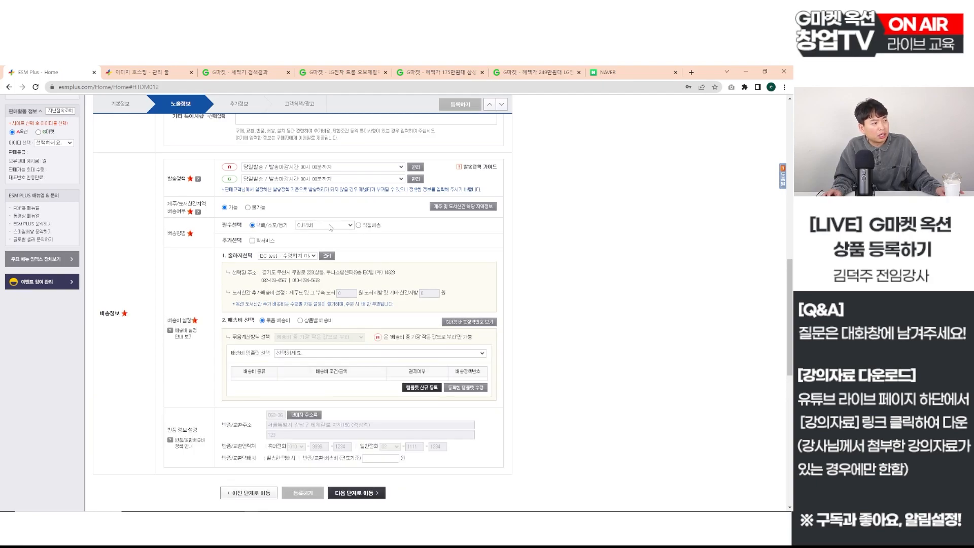
click(276, 256)
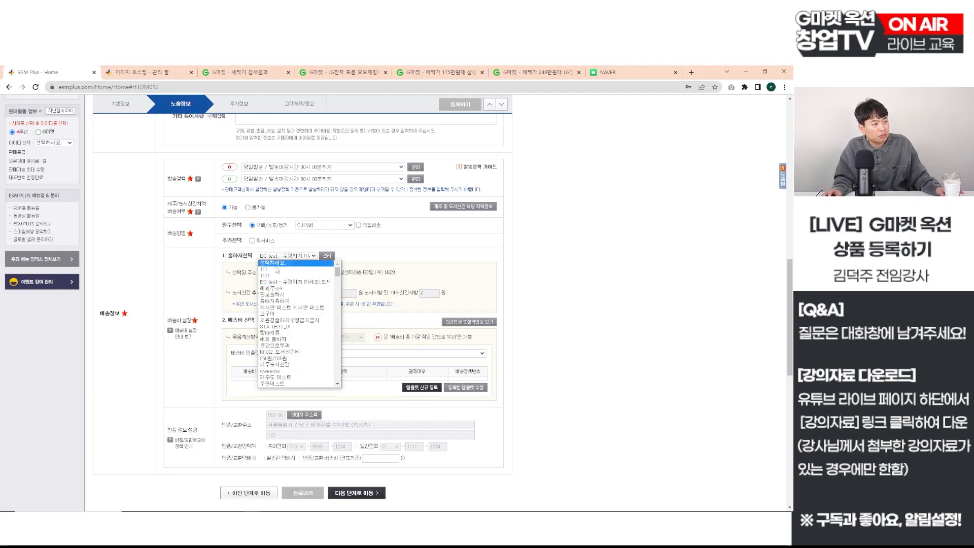
click(281, 341)
Step: Open the 템플릿 신규 등록 form for delivery fees, view its fee type options, and close it without saving
scroll(213, 314, down, 3)
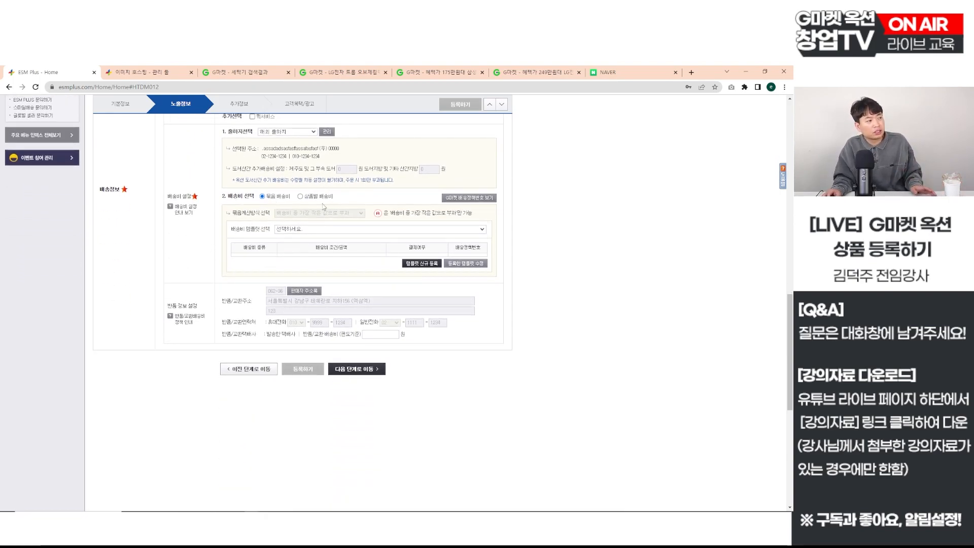
click(427, 268)
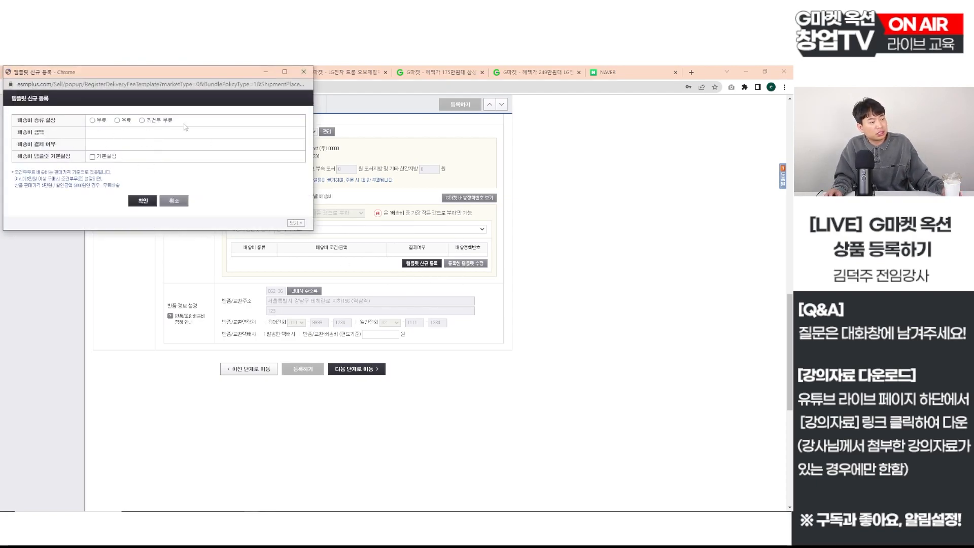
drag(244, 72, 654, 320)
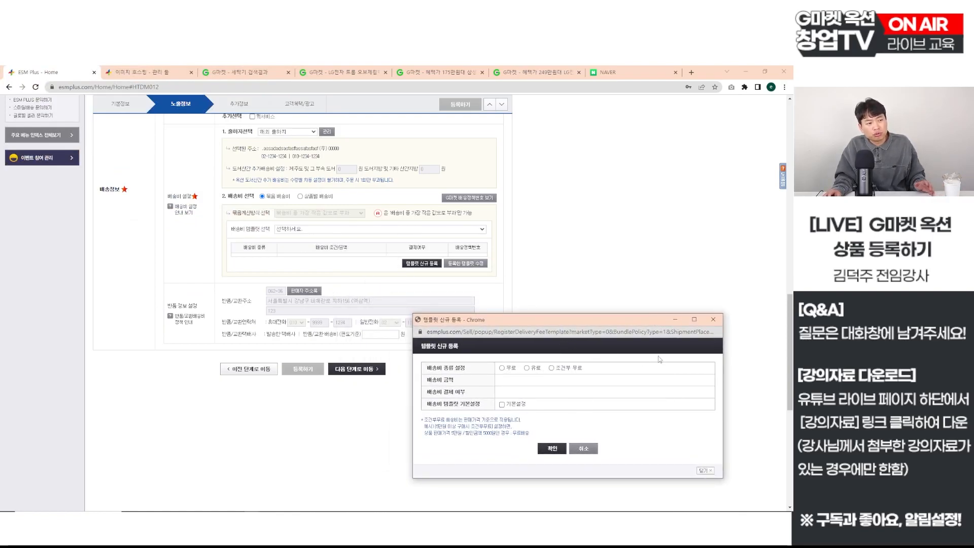
click(713, 319)
Step: Apply the 무료 delivery fee template and set the one-way return/exchange shipping fee to 3,500원
click(302, 231)
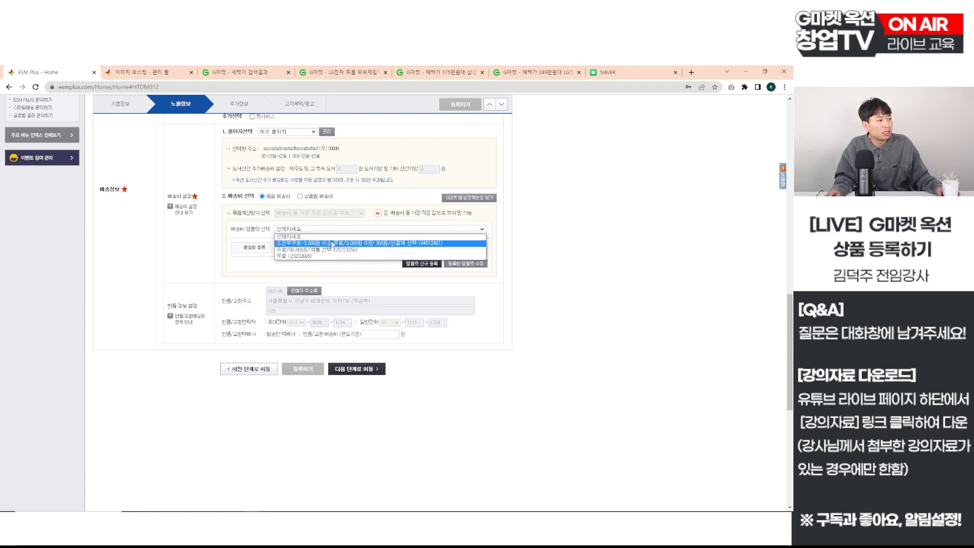
click(331, 256)
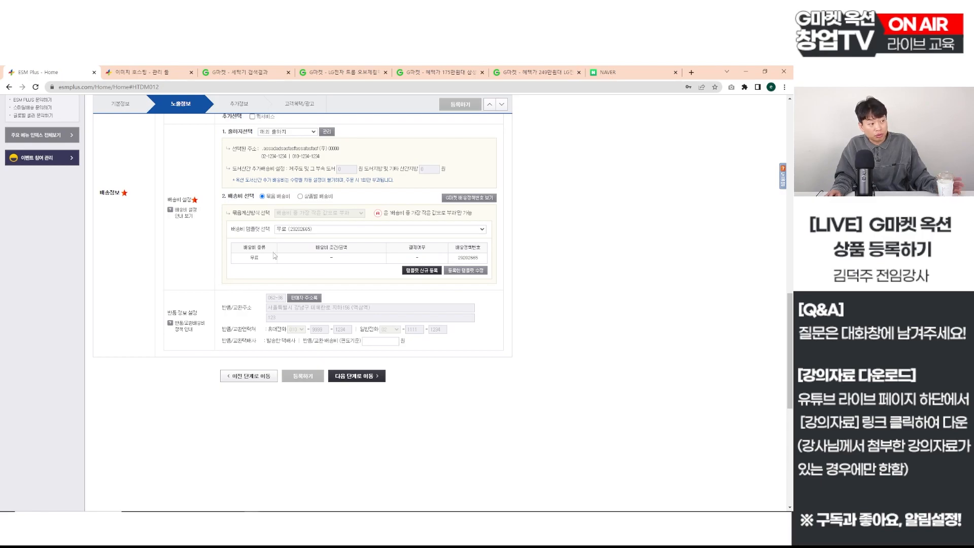
scroll(213, 280, down, 1)
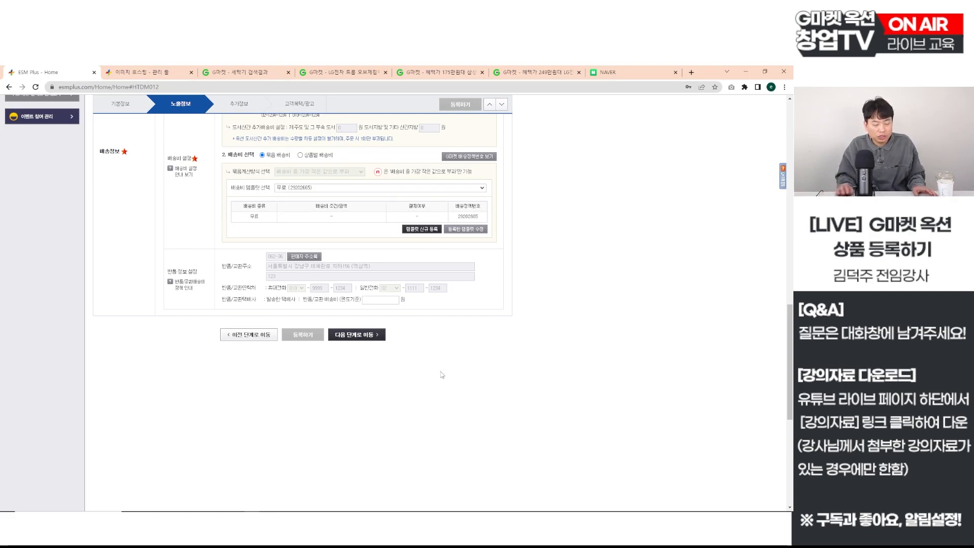
text(000)
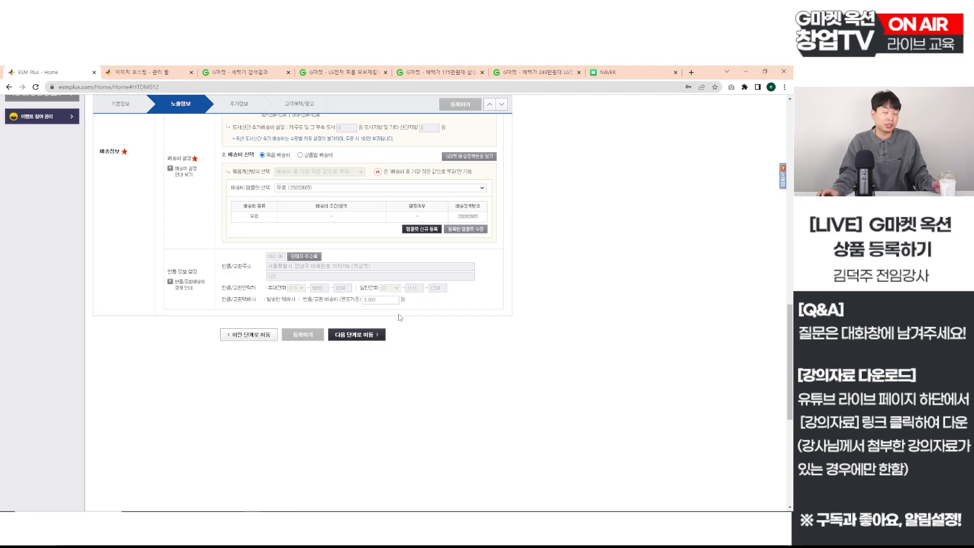
drag(388, 300, 190, 305)
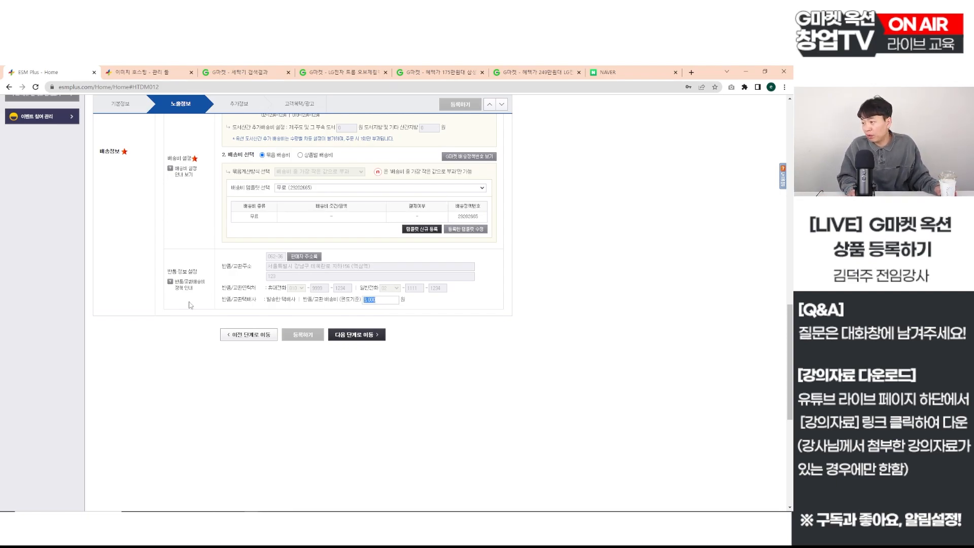
text(3500)
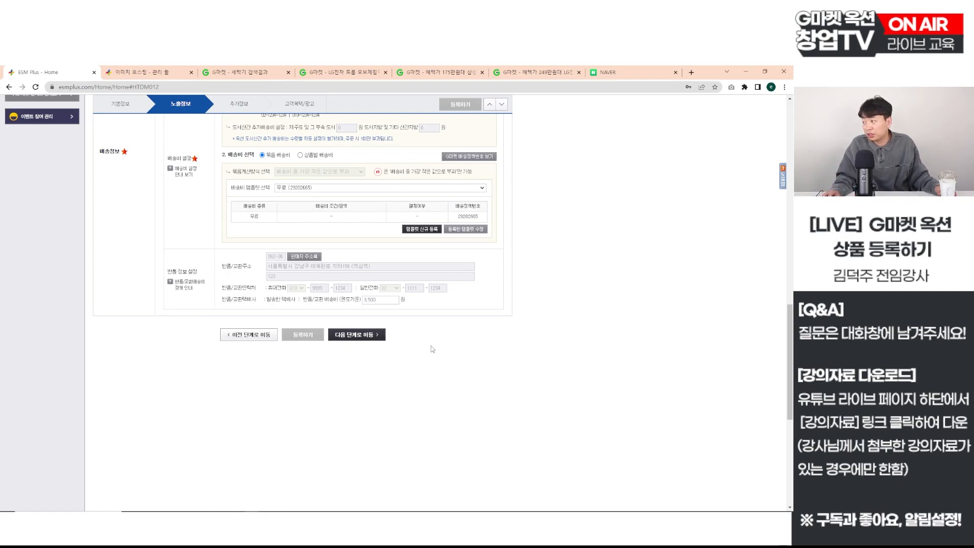
Step: Proceed to the 추가정보 stage and keep price comparison site product registration on 등록하겠습니다
click(356, 335)
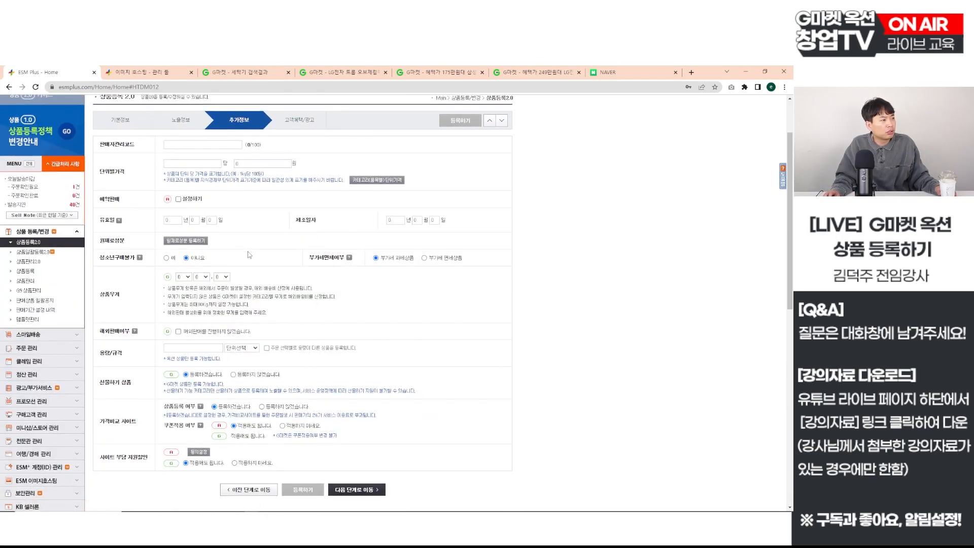
scroll(249, 255, down, 3)
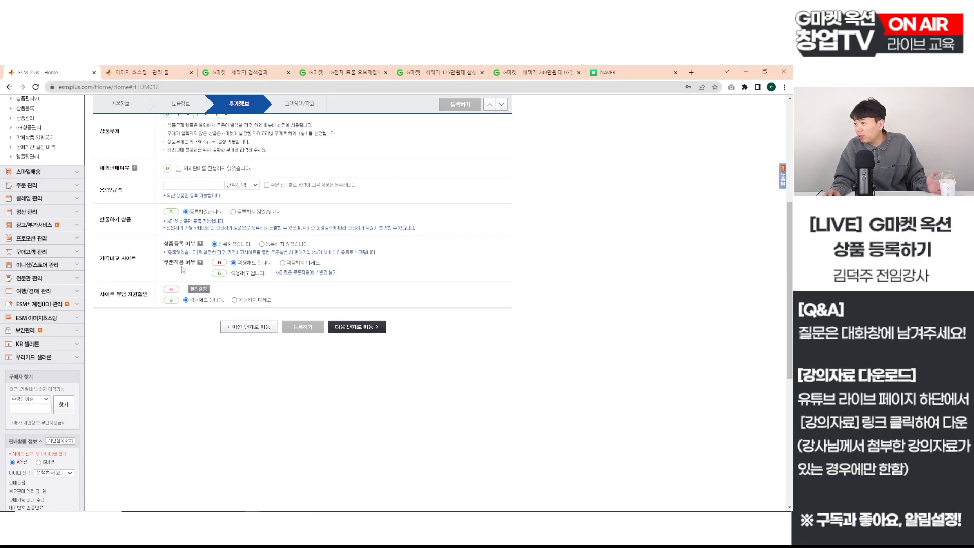
click(224, 243)
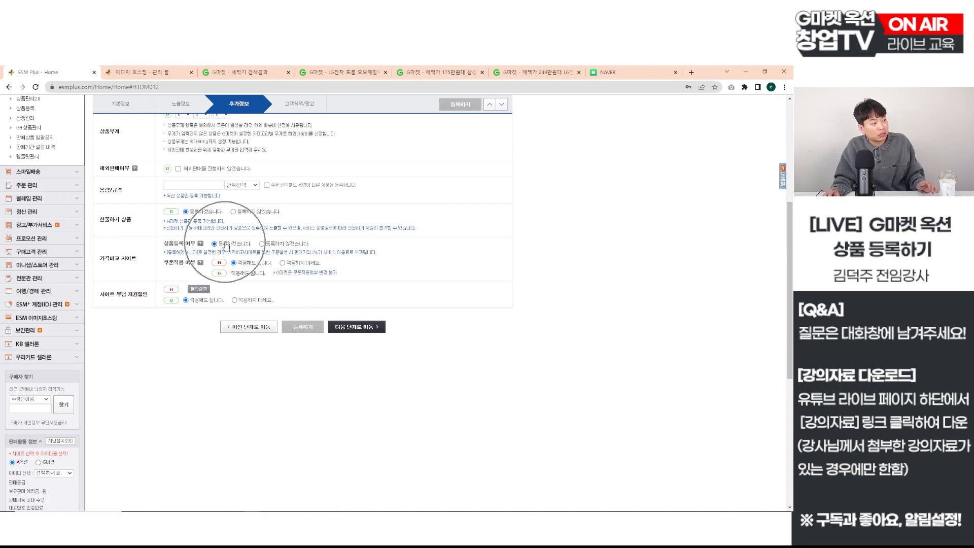
click(271, 247)
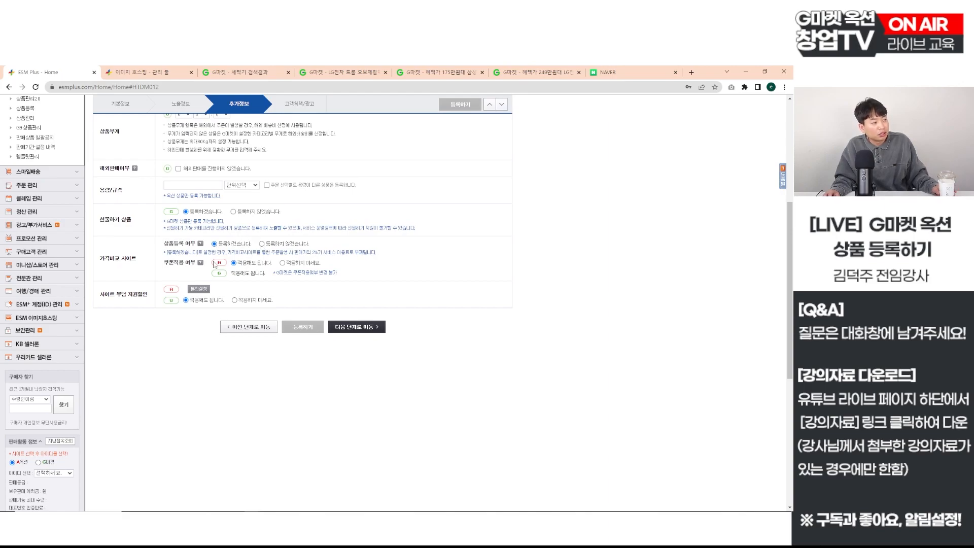
Step: Try 적용하지 마세요 for Auction's price comparison coupon setting, and switch it back to 적용해도 됩니다
click(283, 263)
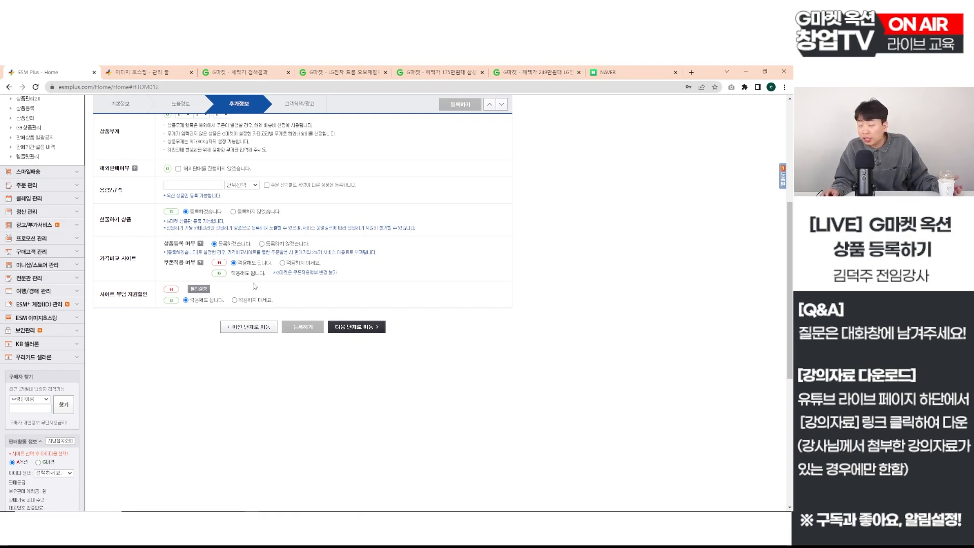
click(282, 263)
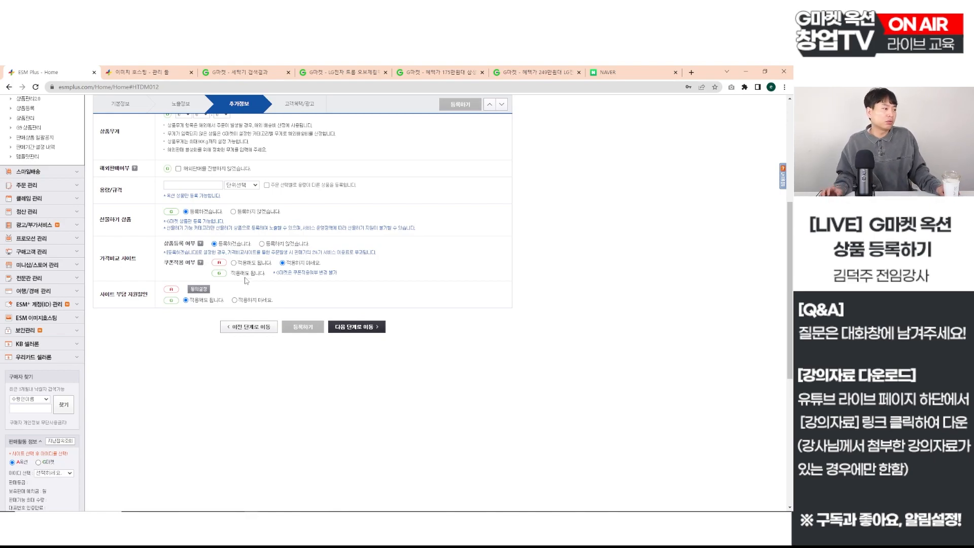
click(234, 262)
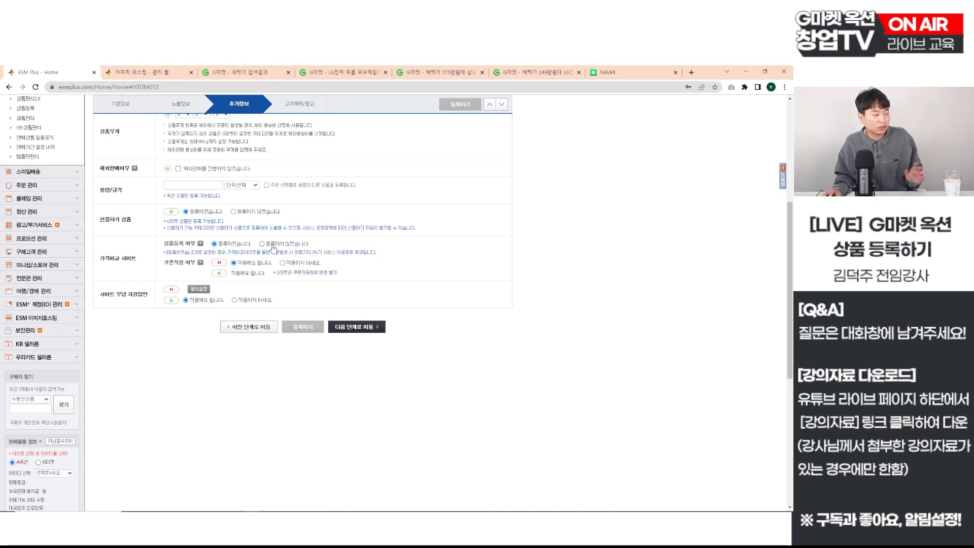
Step: Look over the 사이트 부담 지원할인 settings and go to the 고객혜택/광고 stage
scroll(185, 275, down, 2)
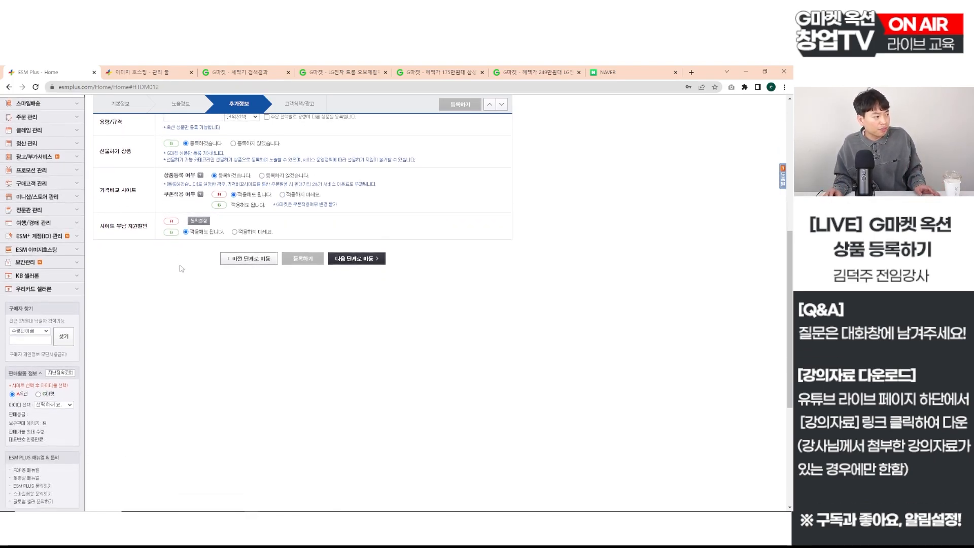
click(128, 221)
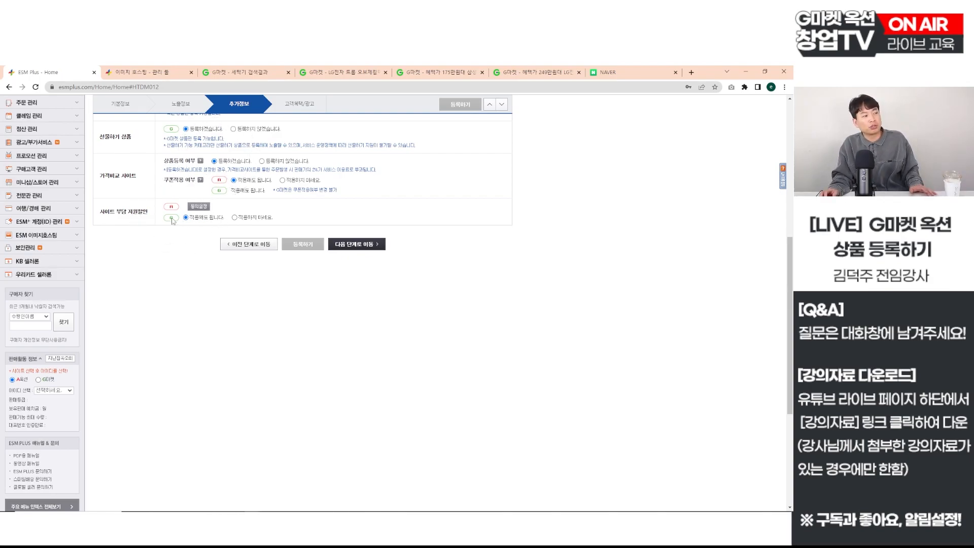
key(ctrl)
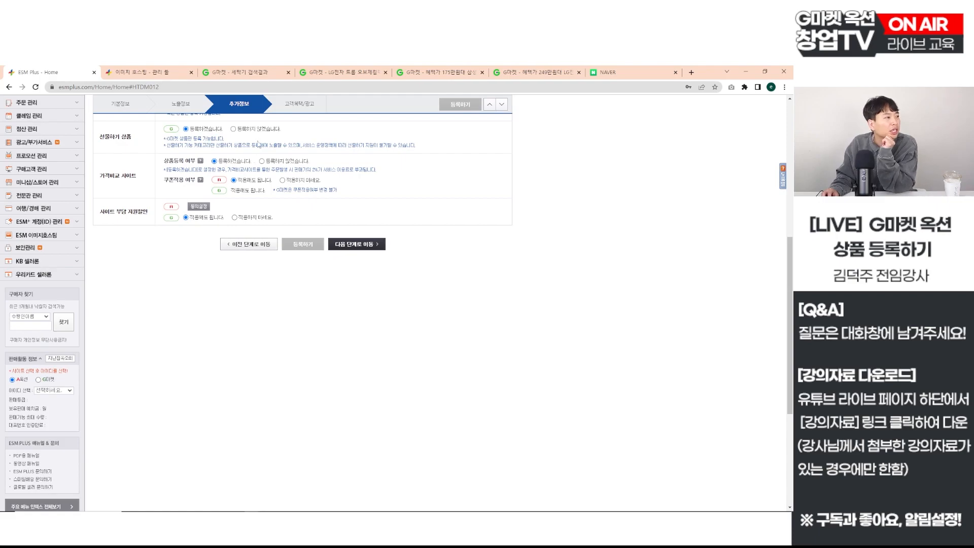
click(302, 104)
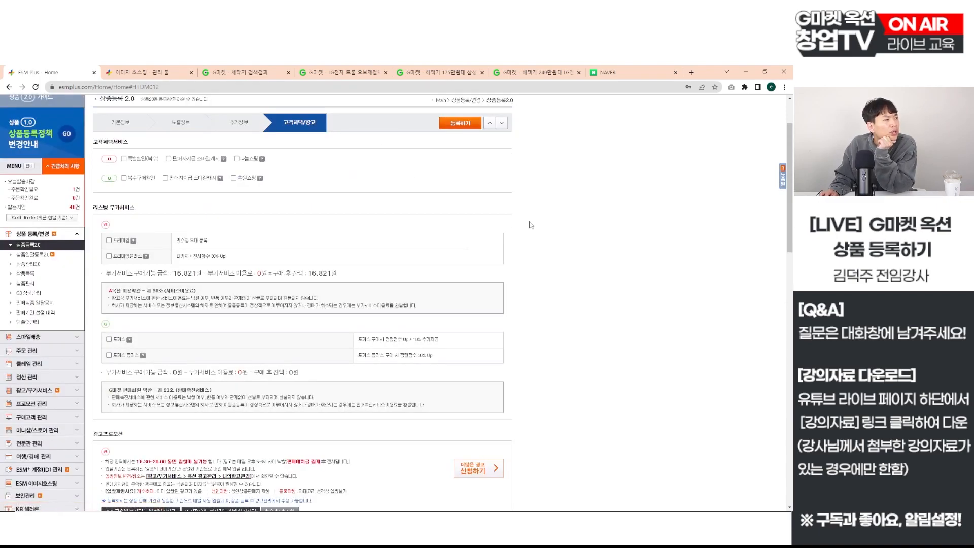
Step: Show Auction's 특별할인(복수), 판매자지급 스마일캐시 and 나눔쇼핑 options, and turn the last two off again
click(124, 159)
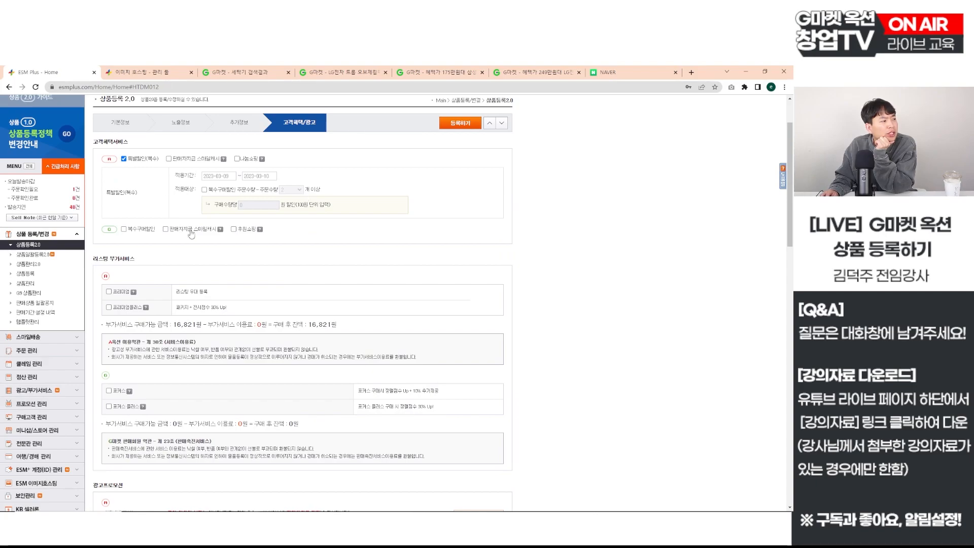
click(169, 159)
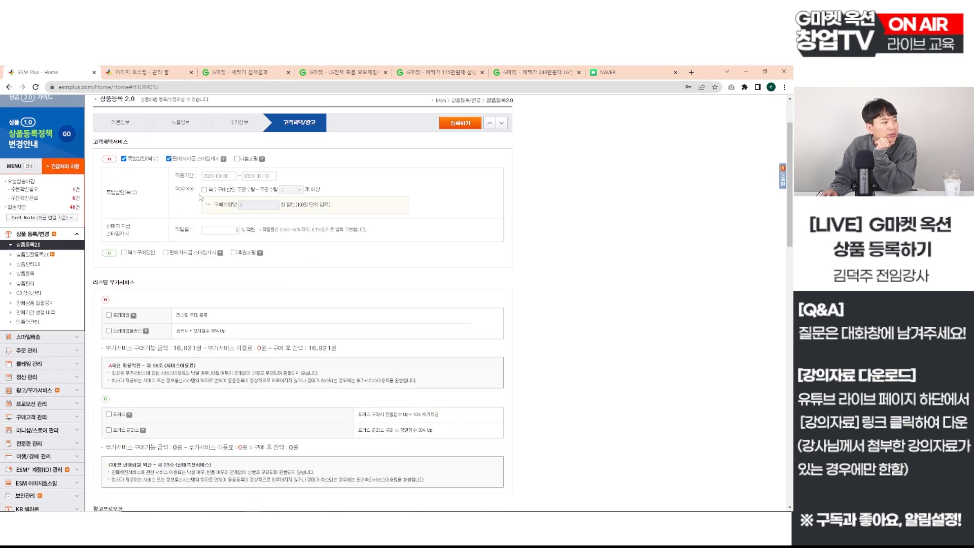
click(237, 158)
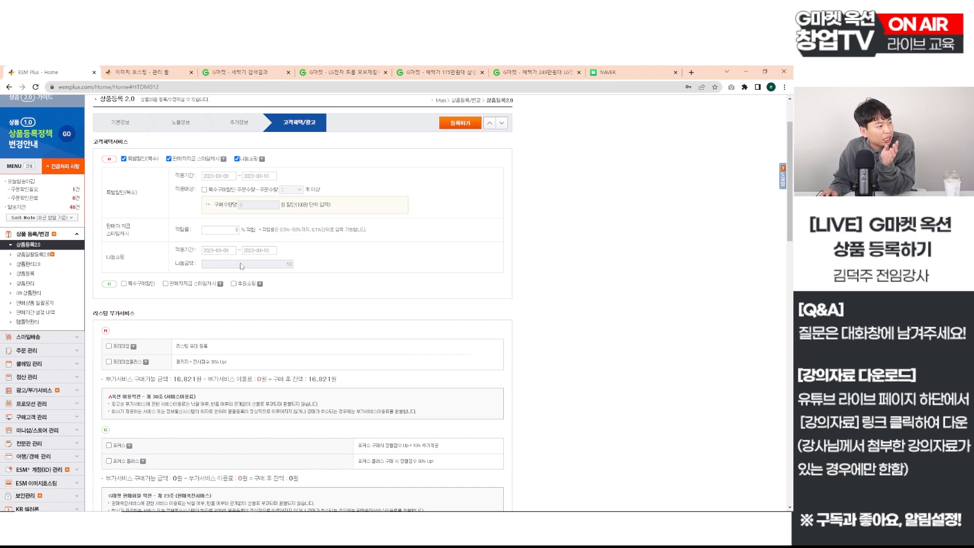
drag(279, 267, 323, 268)
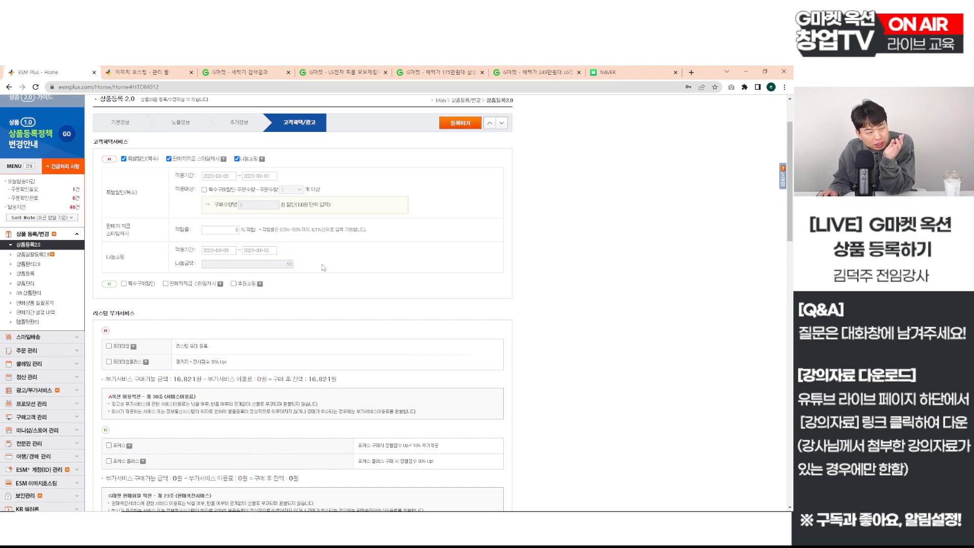
click(237, 160)
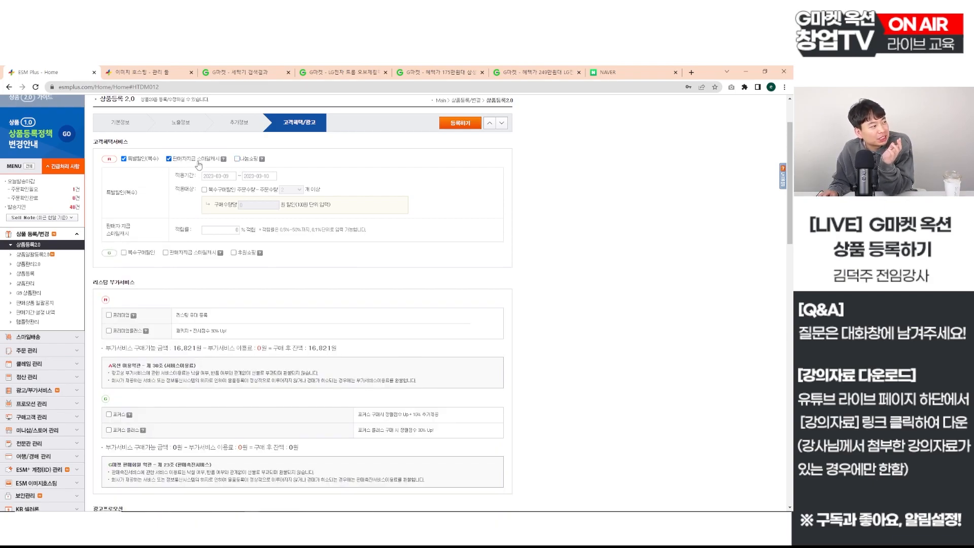
click(169, 160)
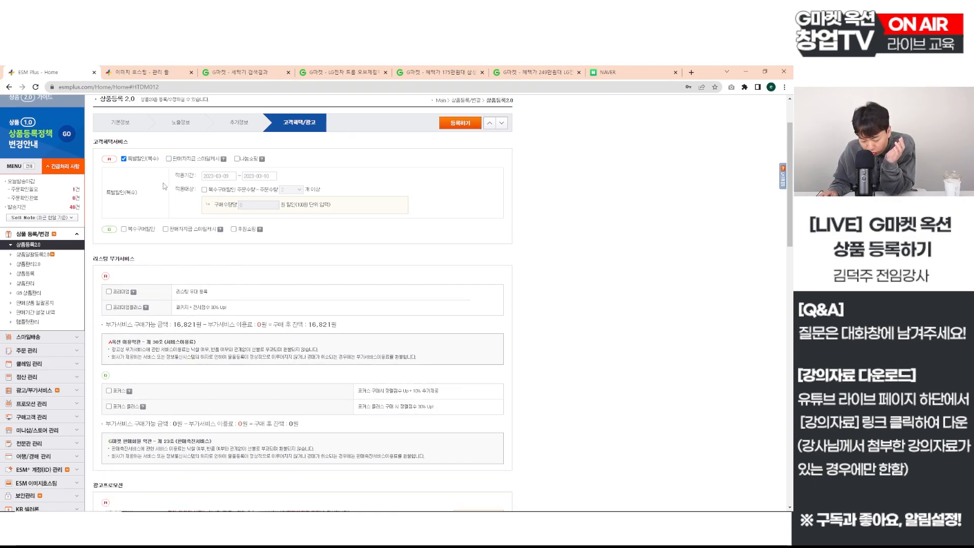
Step: Try an Auction 복수구매할인 of 1,000원 per item for orders of 3 or more, and turn 특별할인(복수) off
click(204, 189)
click(291, 189)
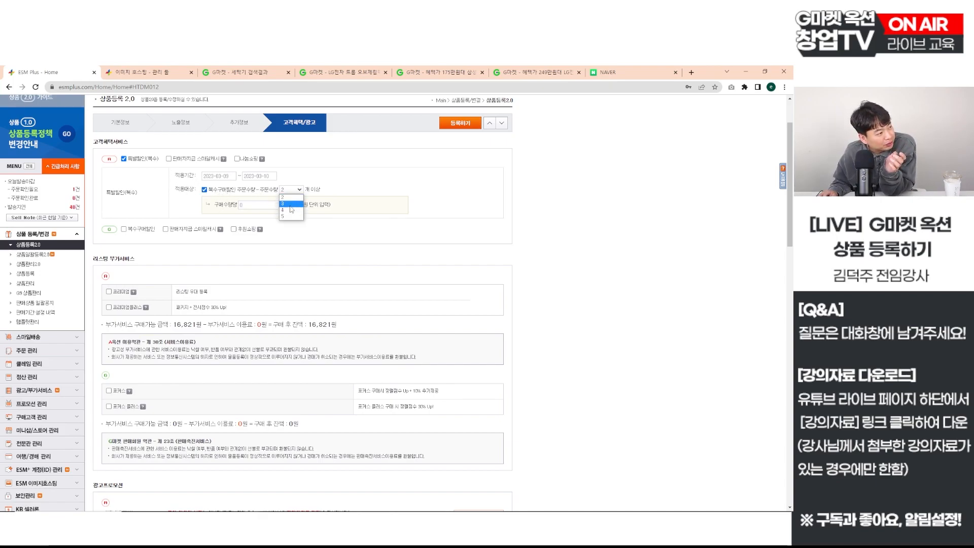
click(284, 203)
click(242, 205)
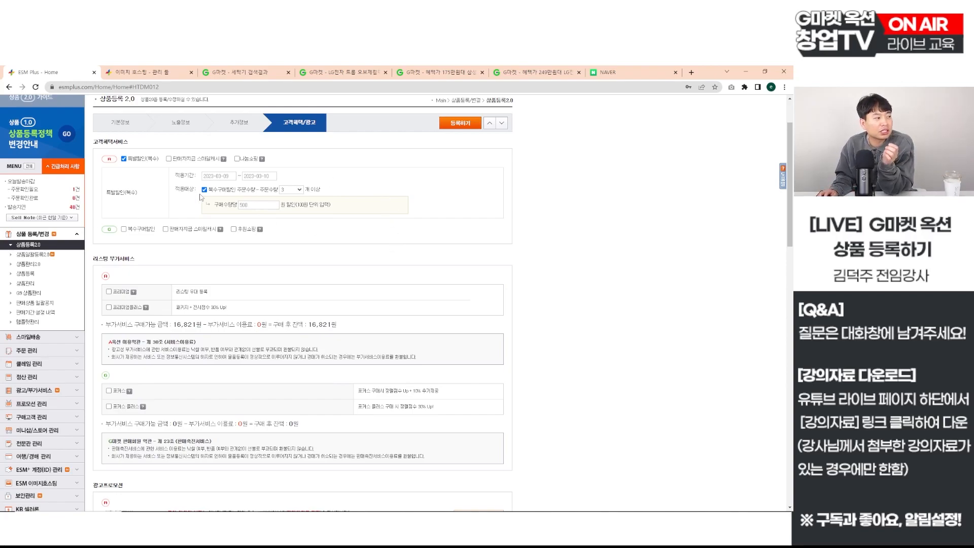
key(BackSpace)
key(BackSpace)
key(BackSpace)
text(1,000)
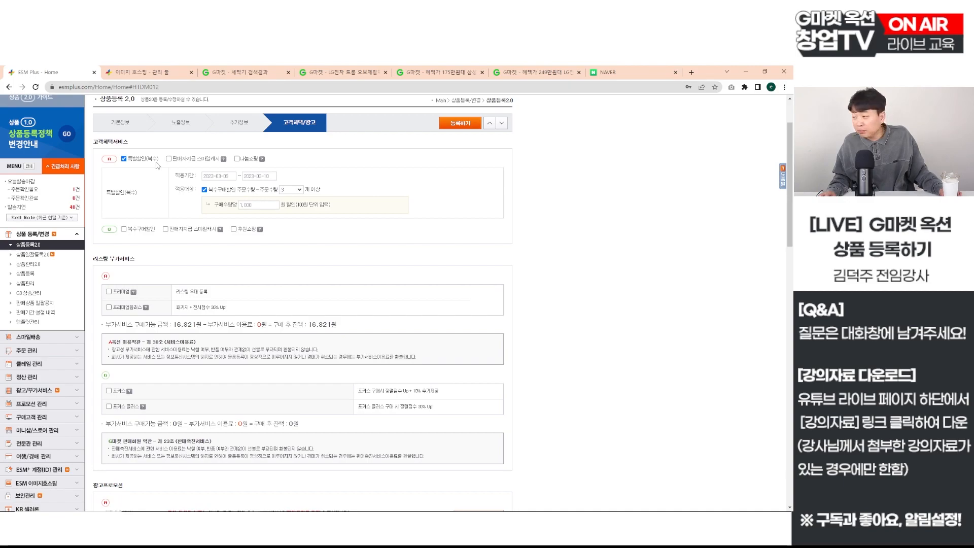
click(124, 159)
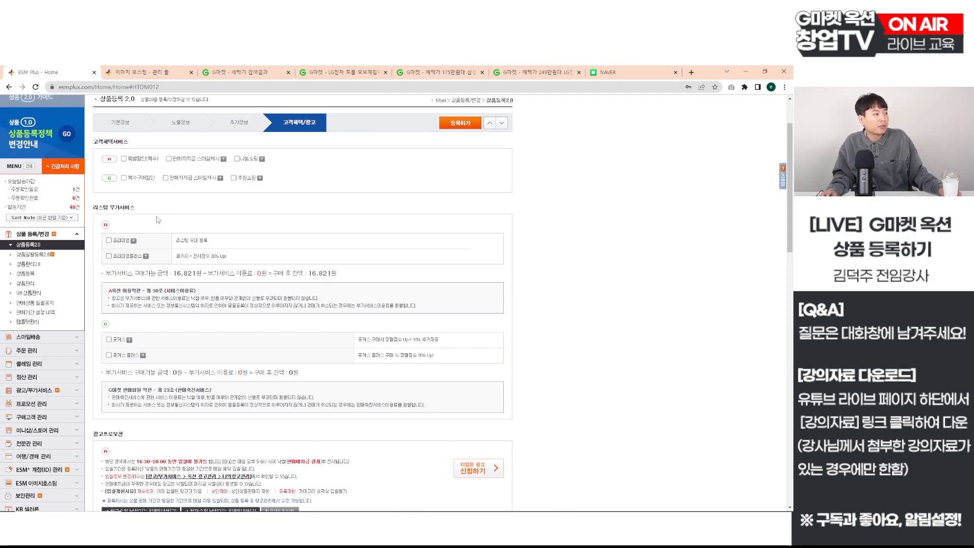
Step: Enable the 프리미엄 listing service for Auction and the 포커스 listing service for G마켓
scroll(162, 218, down, 2)
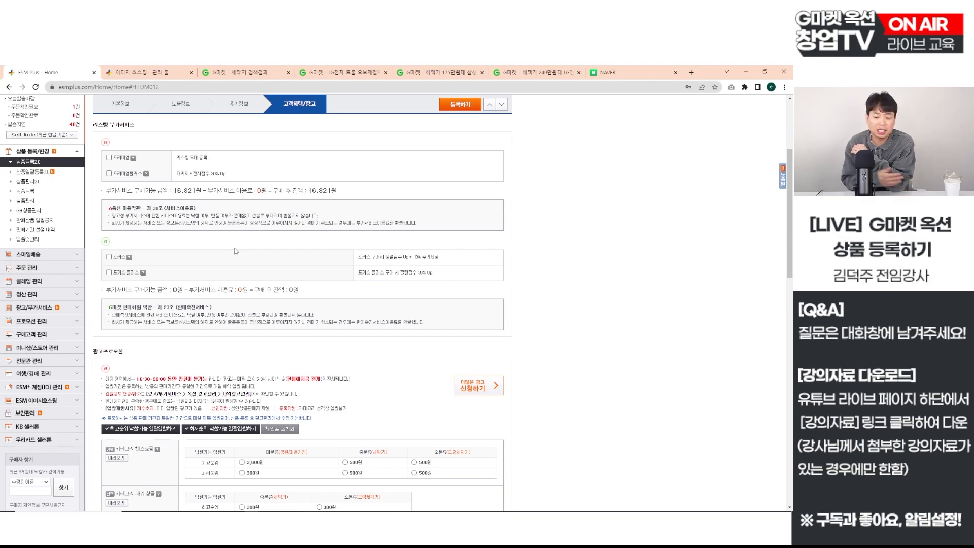
scroll(215, 237, up, 2)
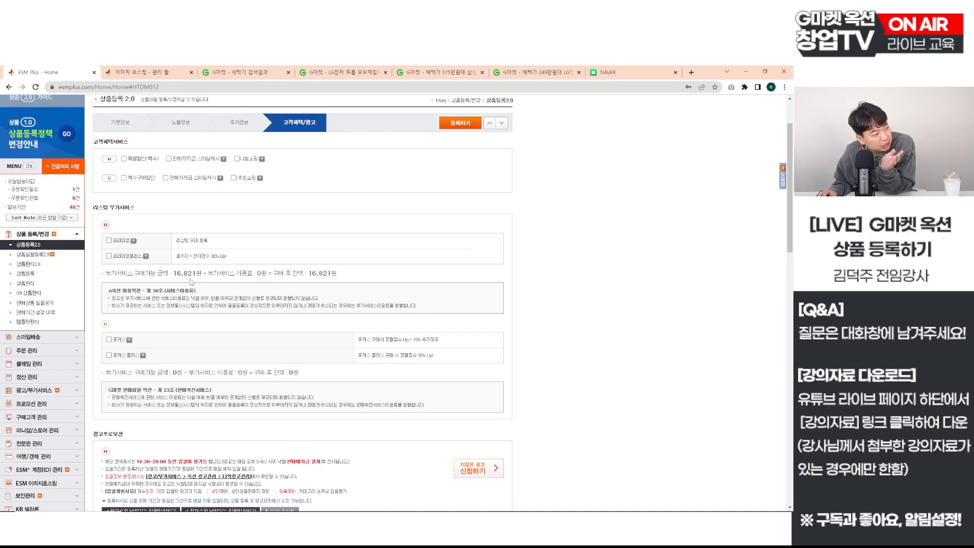
click(121, 242)
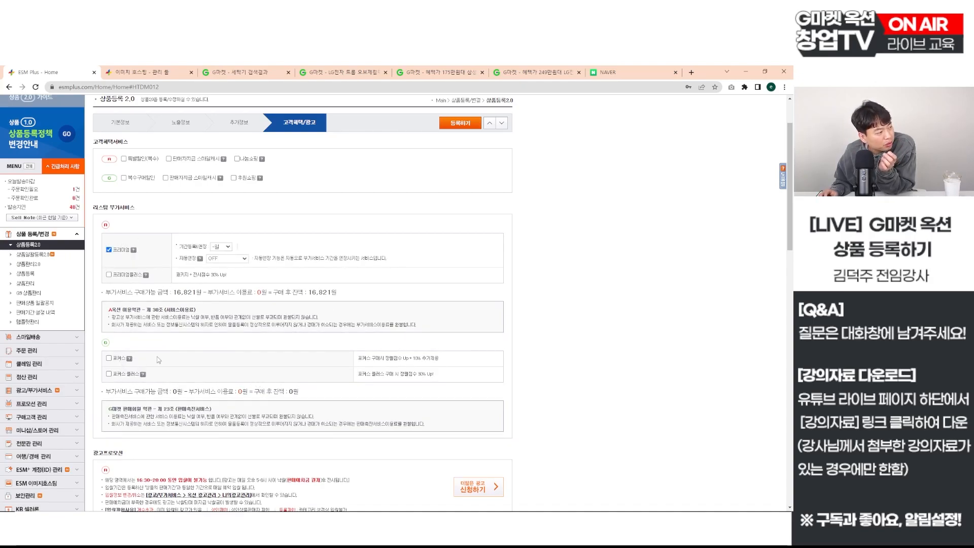
click(119, 358)
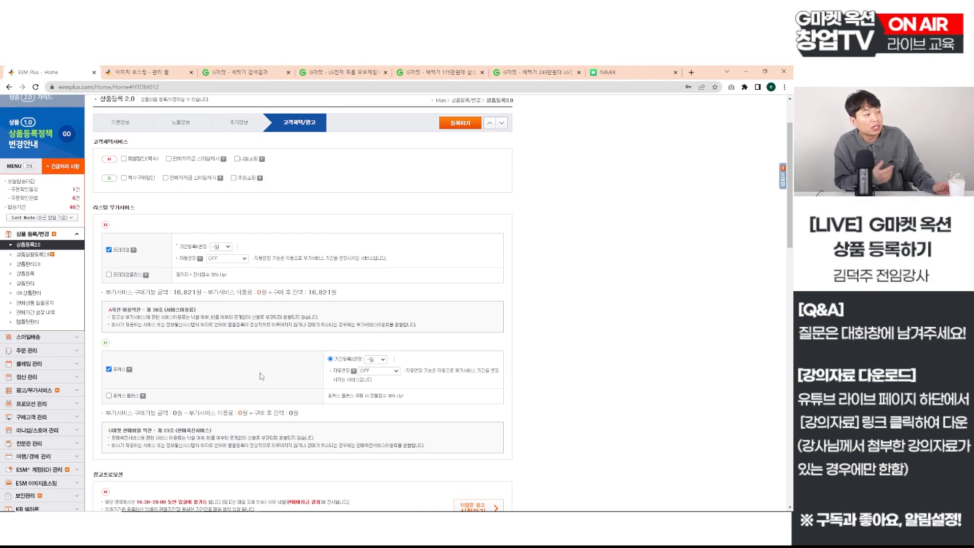
key(ctrl)
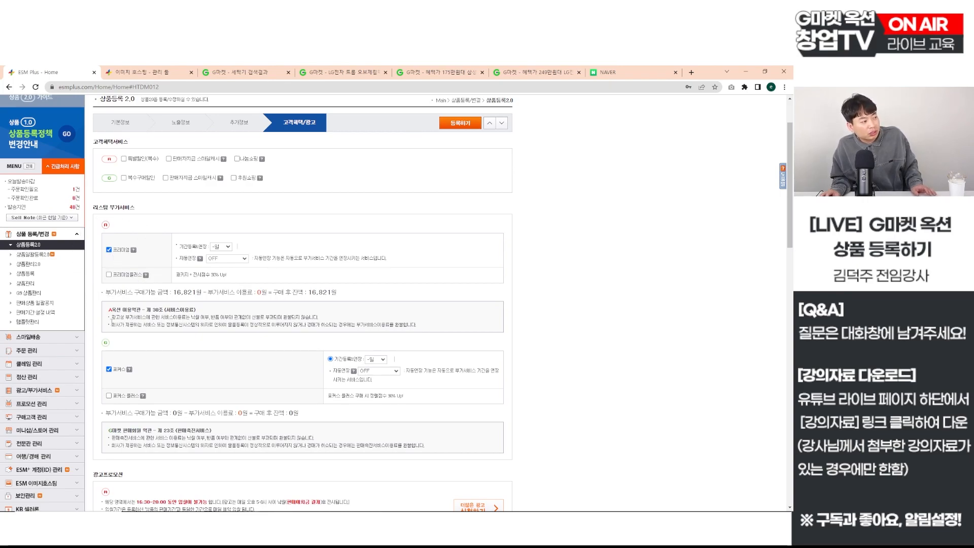
key(ctrl)
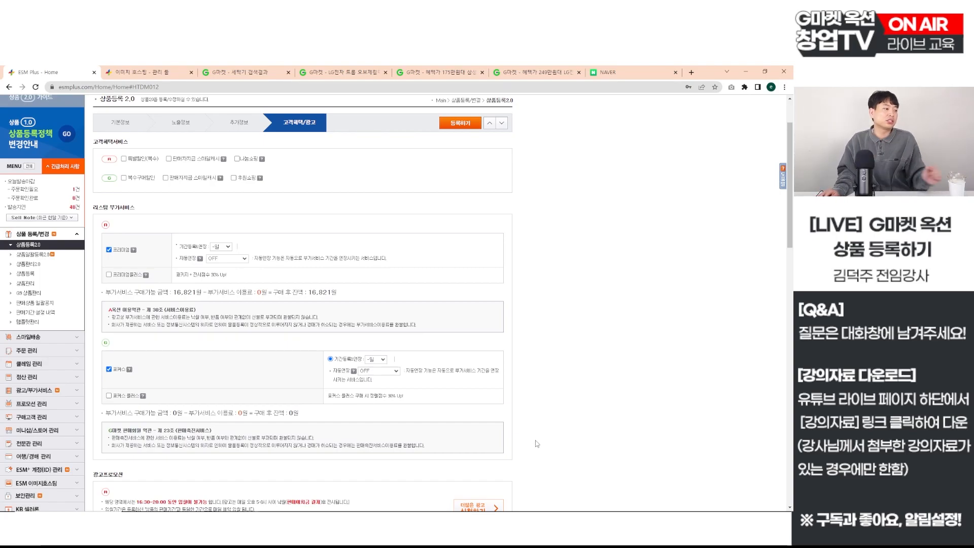
scroll(535, 444, up, 2)
key(ctrl)
key(ctrl)
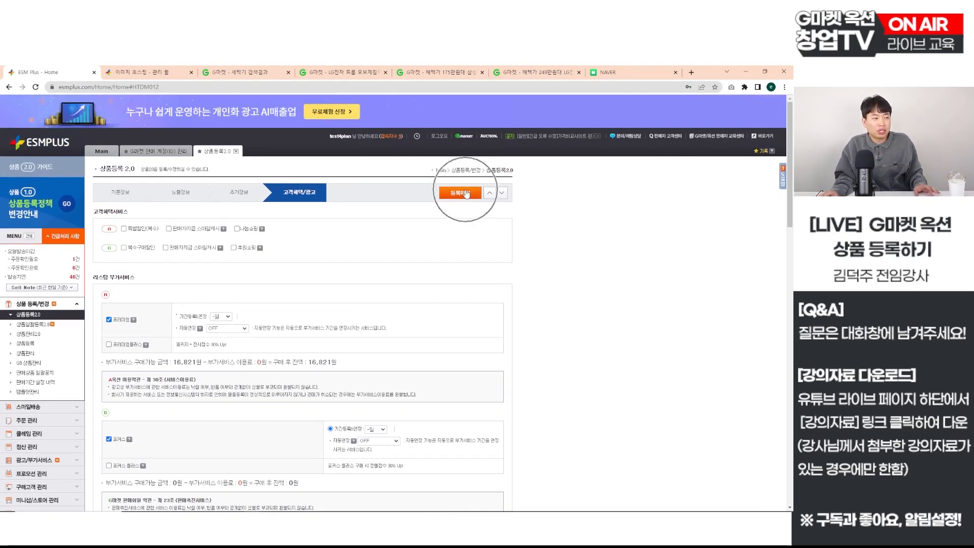